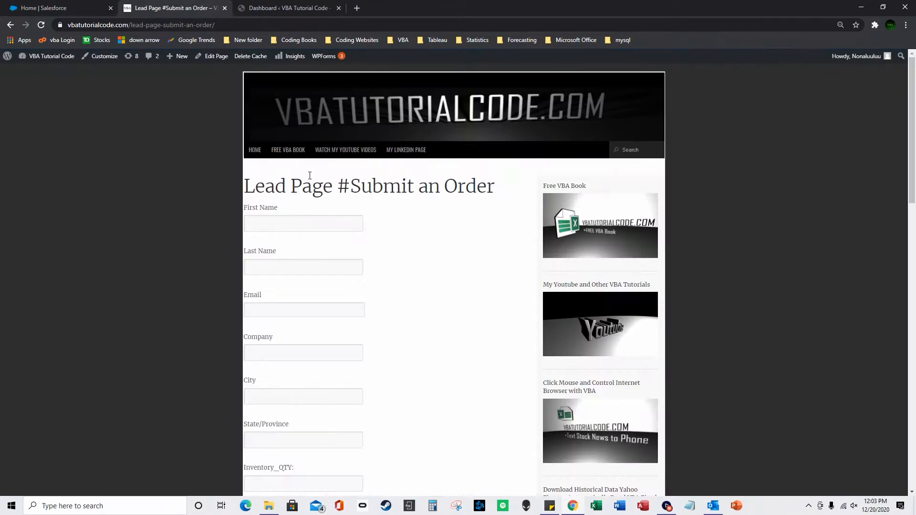
# Leave the WordPress form's Inventory_QTY field and switch to the Salesforce Home tab.
pyautogui.scroll(-2, 328, 255)
pyautogui.click(301, 389)
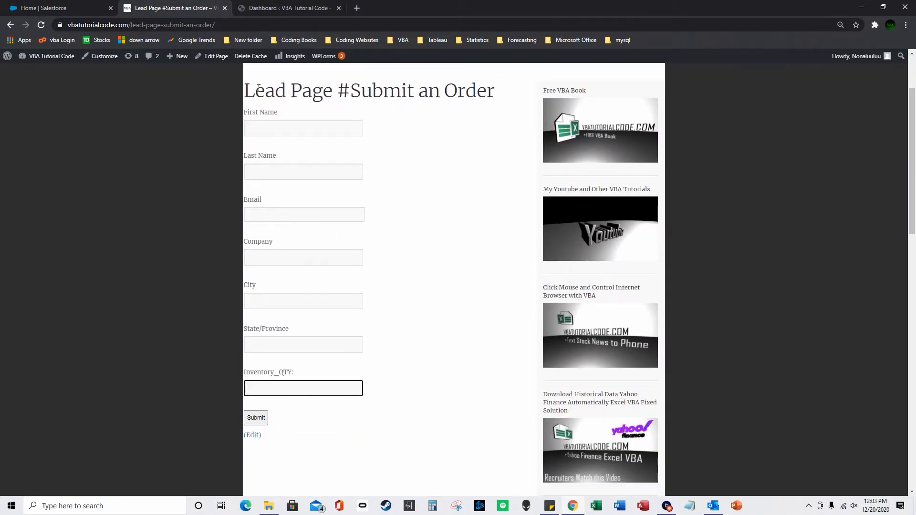
pyautogui.click(67, 7)
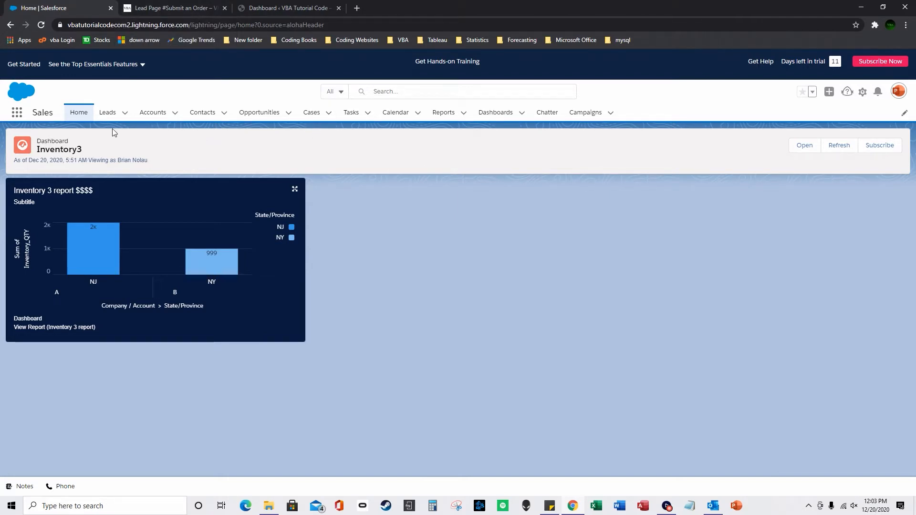
pyautogui.click(173, 14)
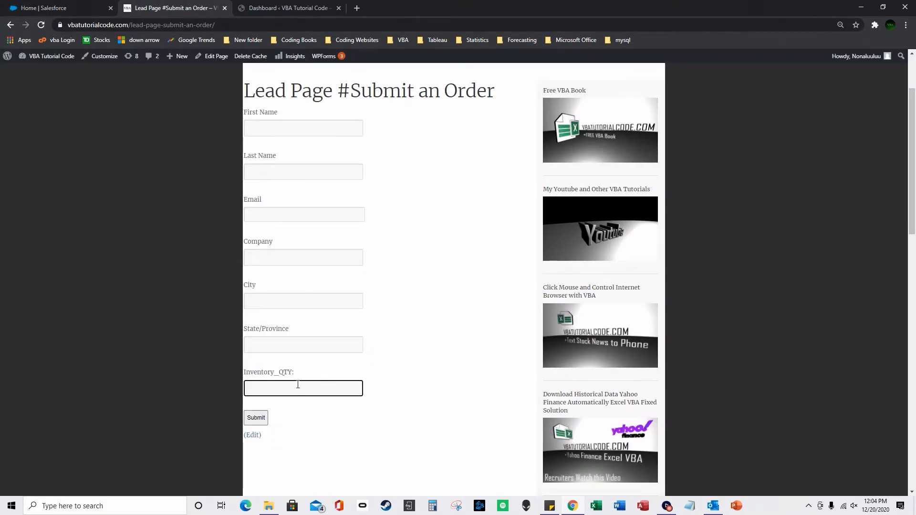
pyautogui.click(292, 346)
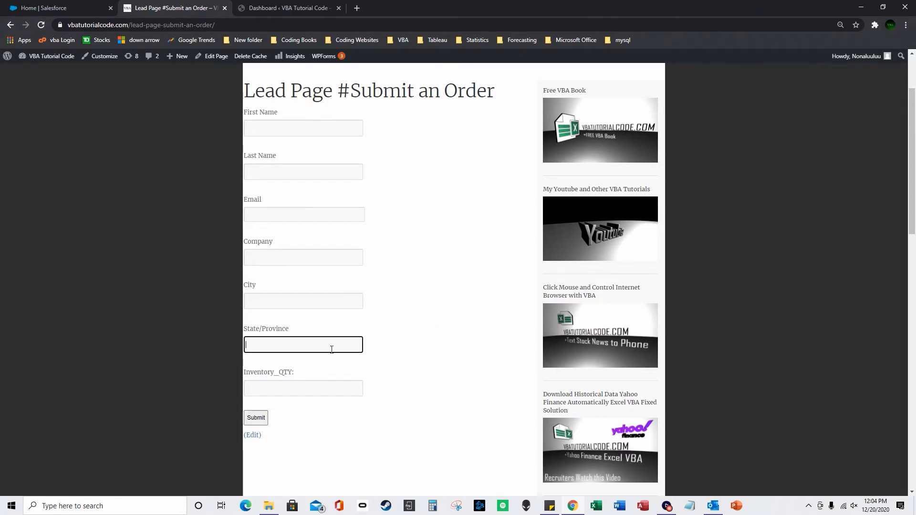
pyautogui.click(283, 299)
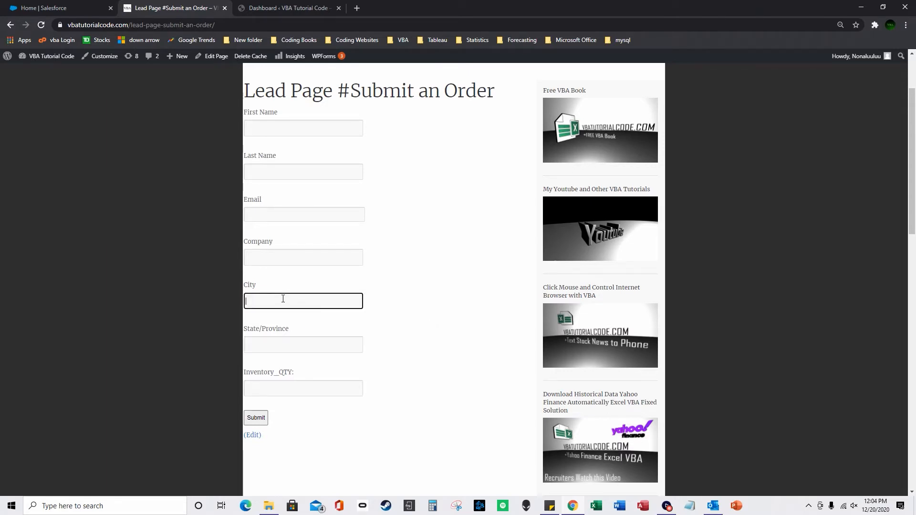
pyautogui.click(280, 260)
pyautogui.click(296, 218)
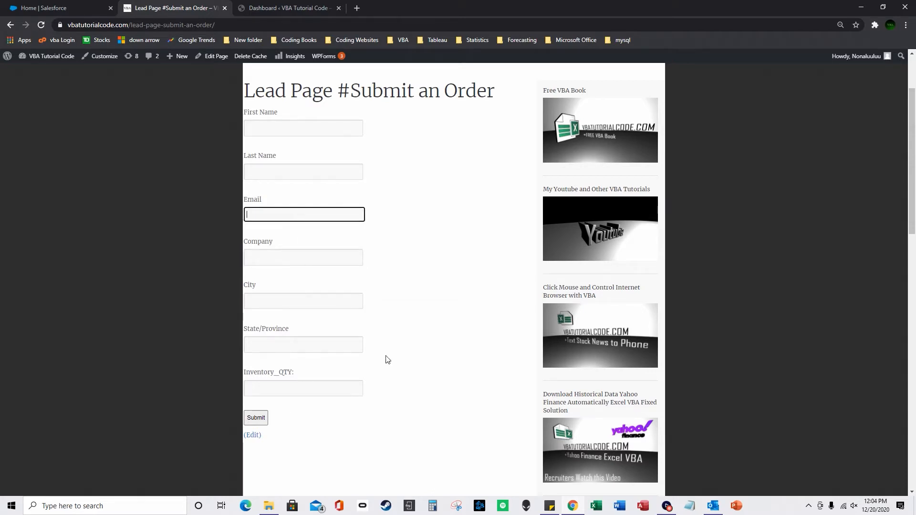
pyautogui.scroll(-1, 311, 160)
pyautogui.click(53, 11)
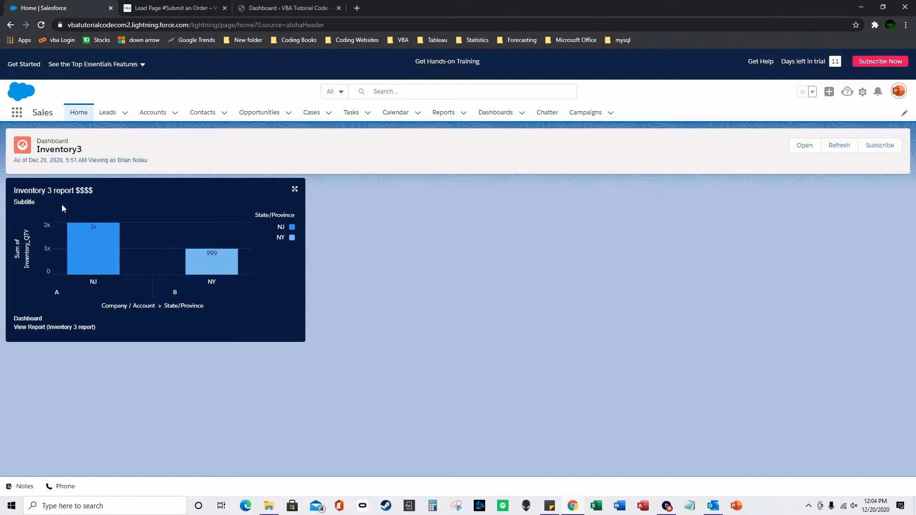
pyautogui.moveTo(236, 277)
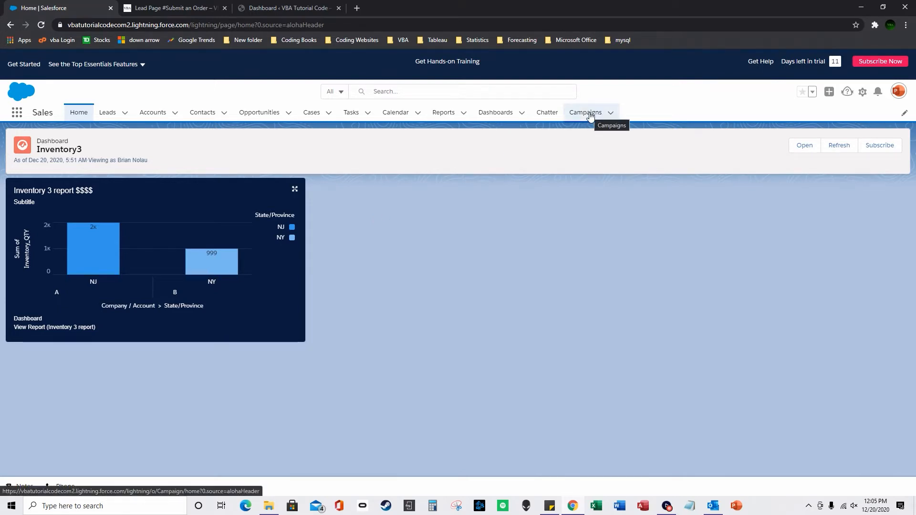
pyautogui.click(17, 114)
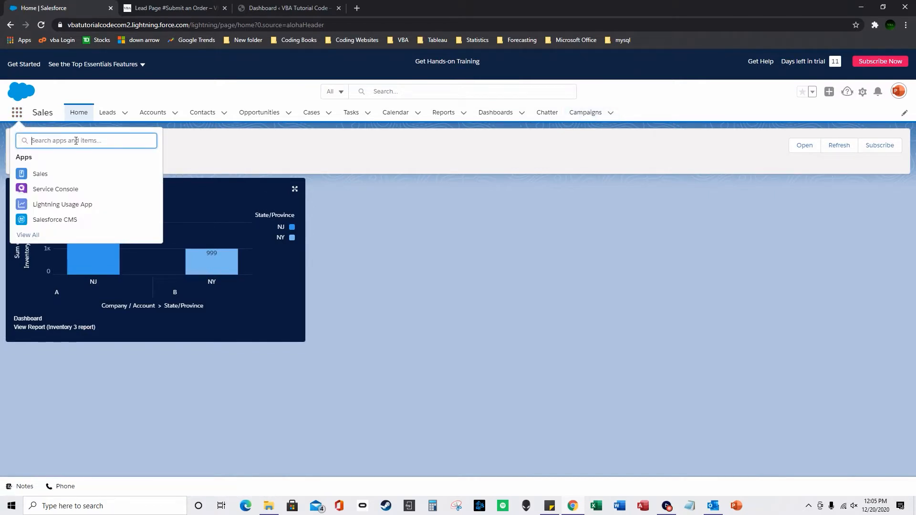
pyautogui.write('campaign')
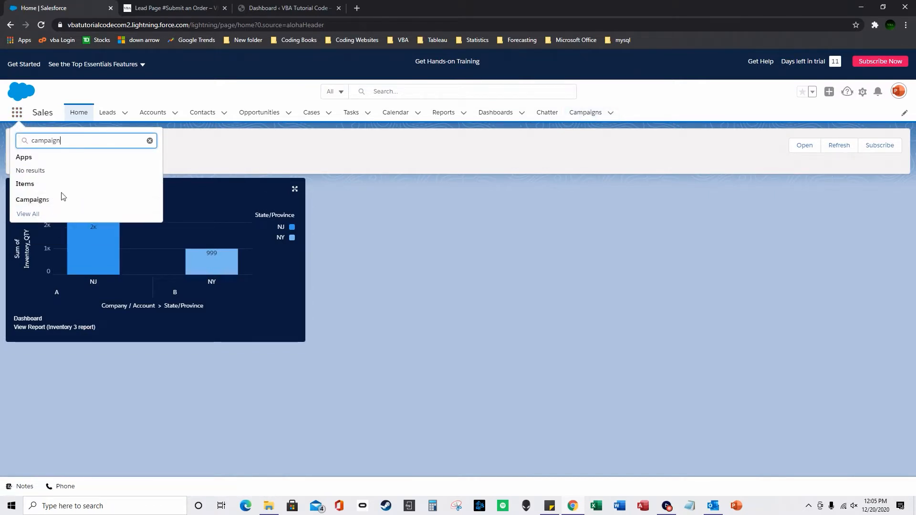
pyautogui.click(906, 114)
pyautogui.click(905, 114)
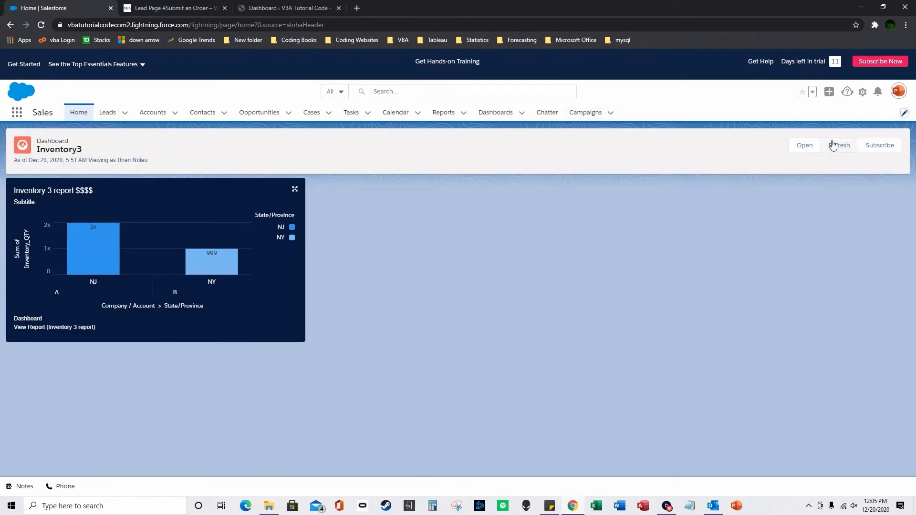
pyautogui.click(903, 115)
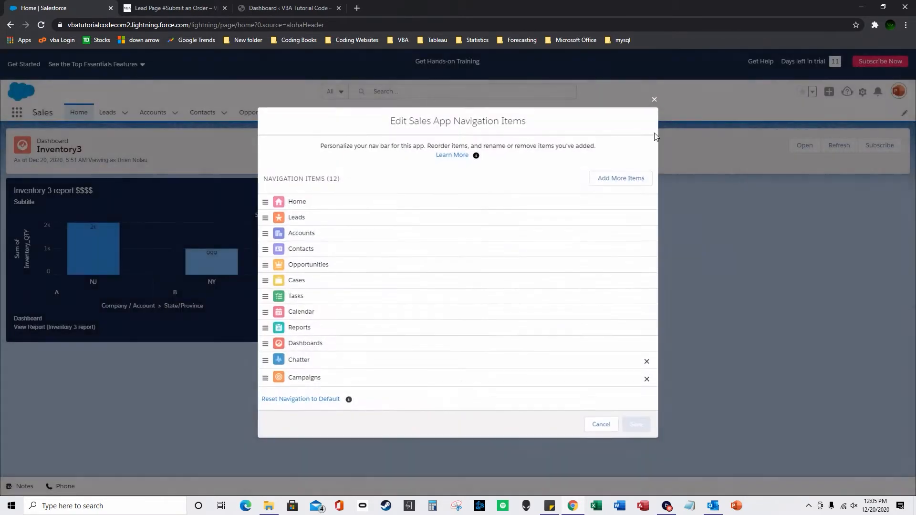
pyautogui.click(614, 179)
pyautogui.click(305, 146)
pyautogui.click(396, 112)
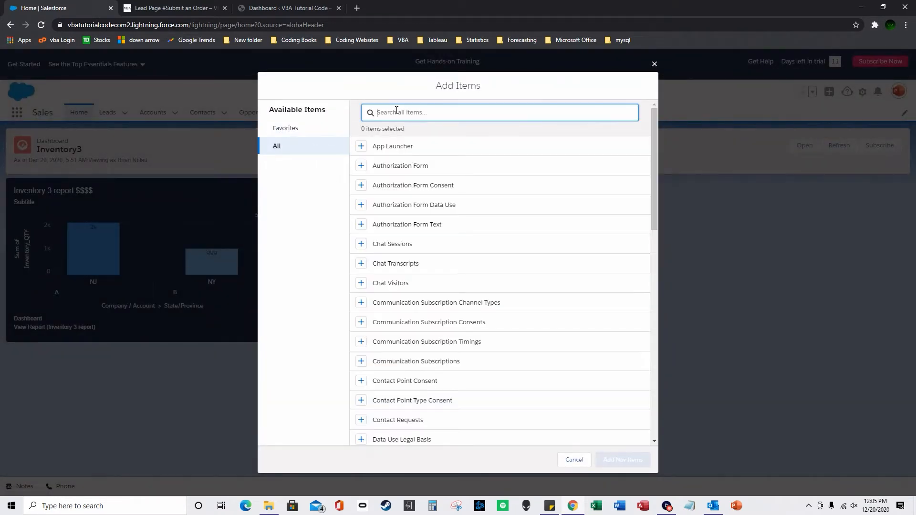
pyautogui.write('campaign')
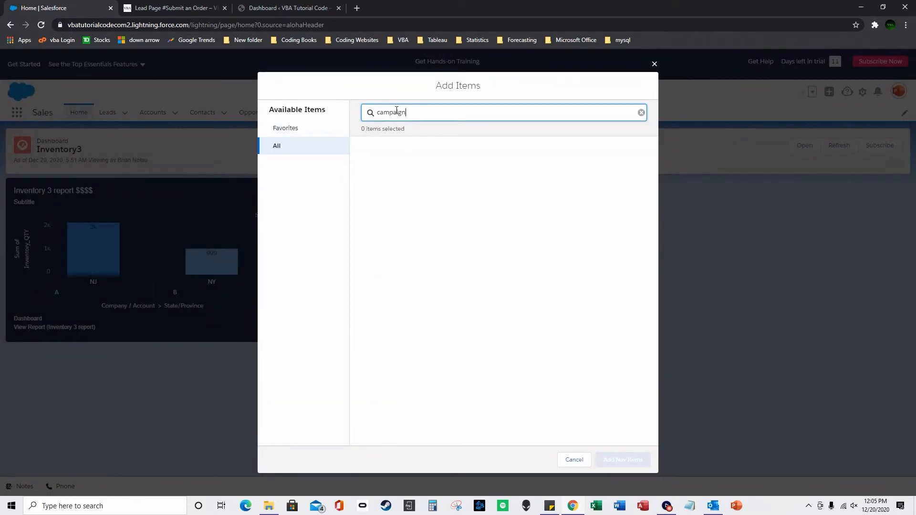
pyautogui.click(654, 64)
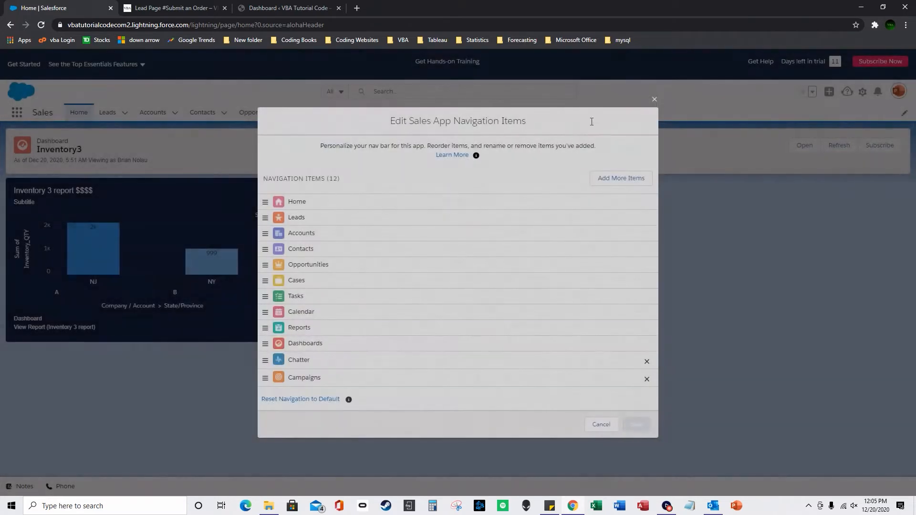
pyautogui.click(655, 99)
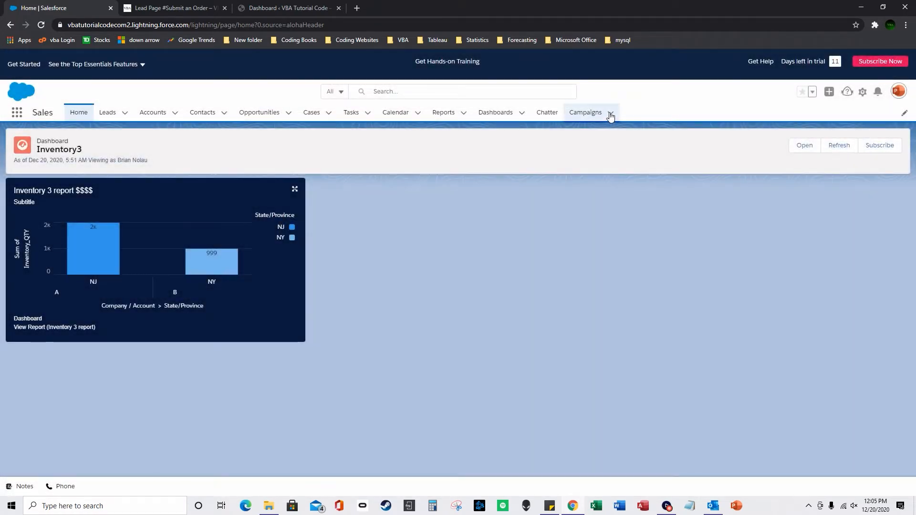
# Open Campaign 1 from recently viewed campaigns and view all 10 of its members.
pyautogui.click(610, 113)
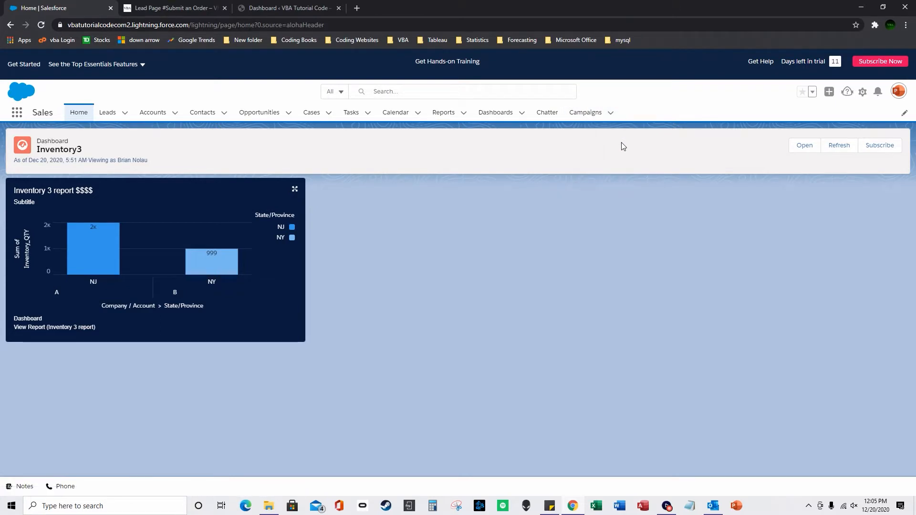
pyautogui.click(583, 114)
pyautogui.click(76, 200)
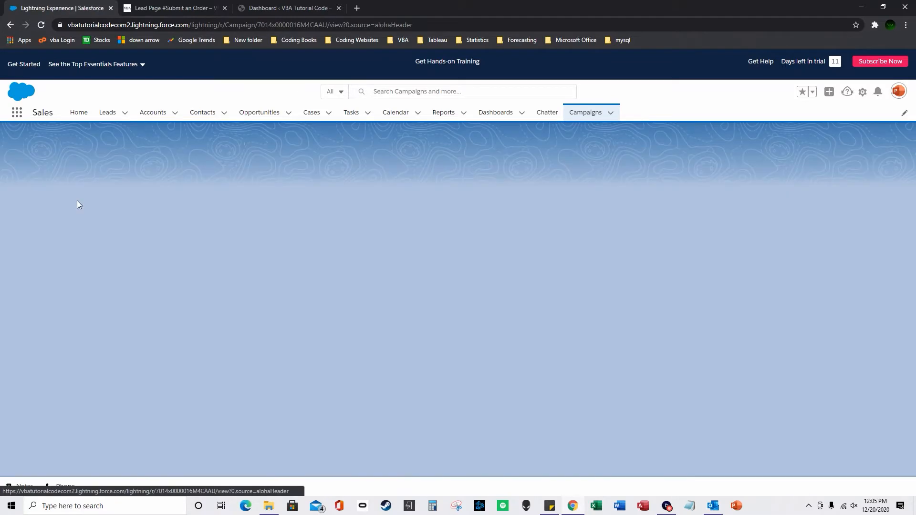
pyautogui.scroll(-2, 323, 310)
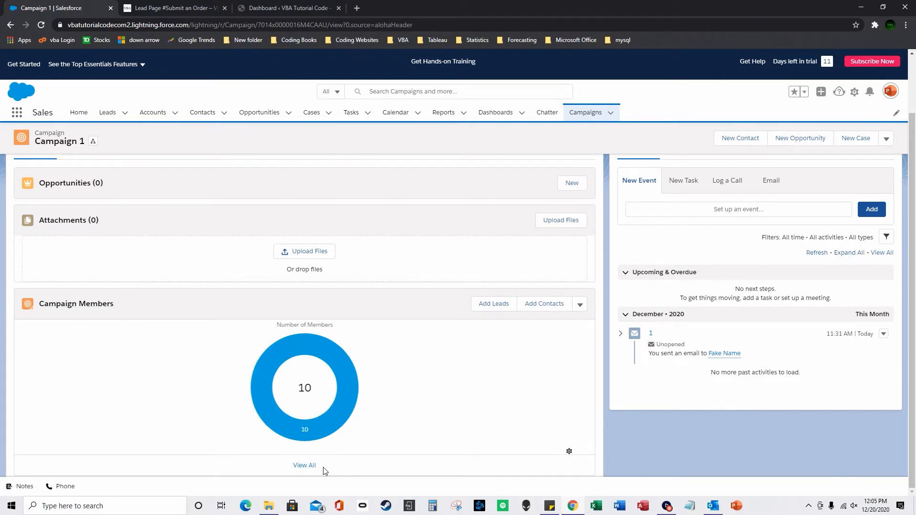
pyautogui.click(305, 466)
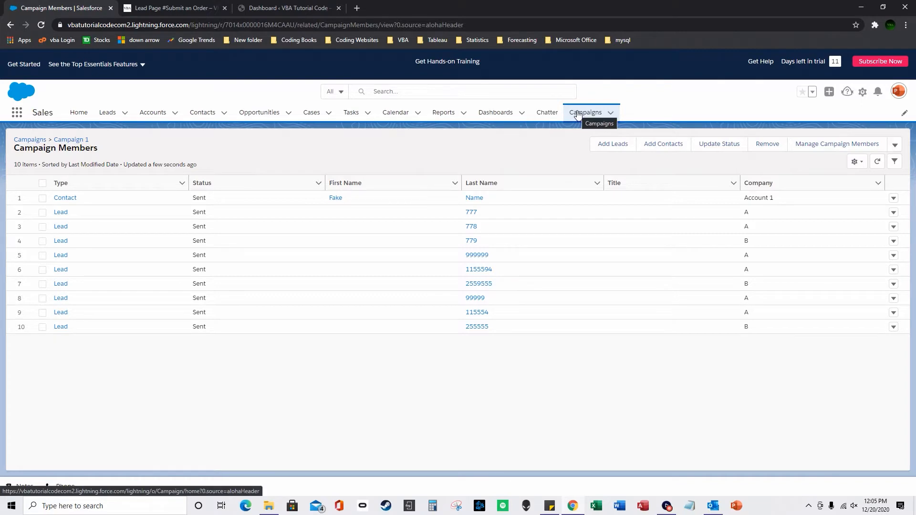
pyautogui.click(626, 146)
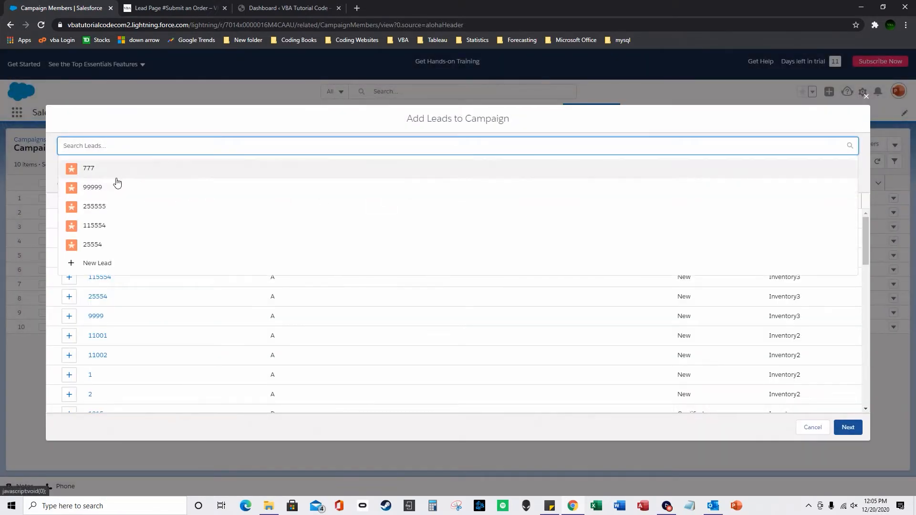
pyautogui.click(64, 171)
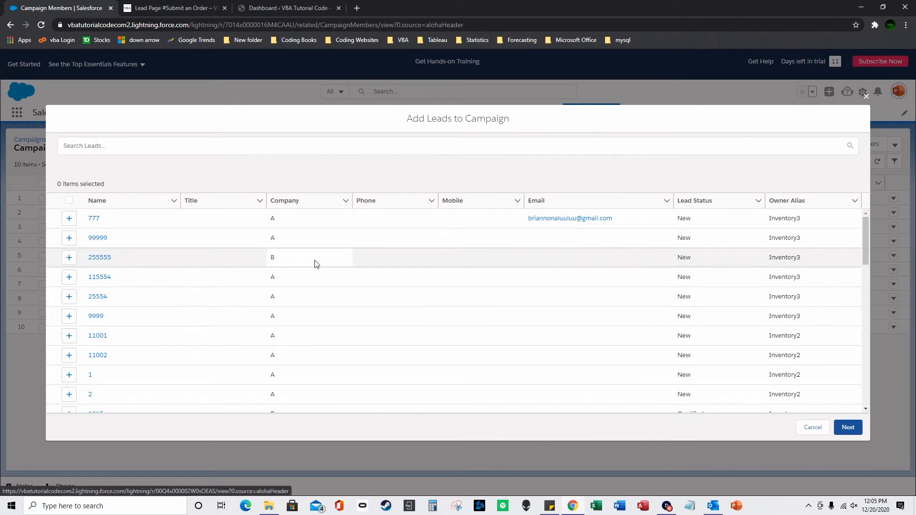
pyautogui.scroll(-12, 194, 290)
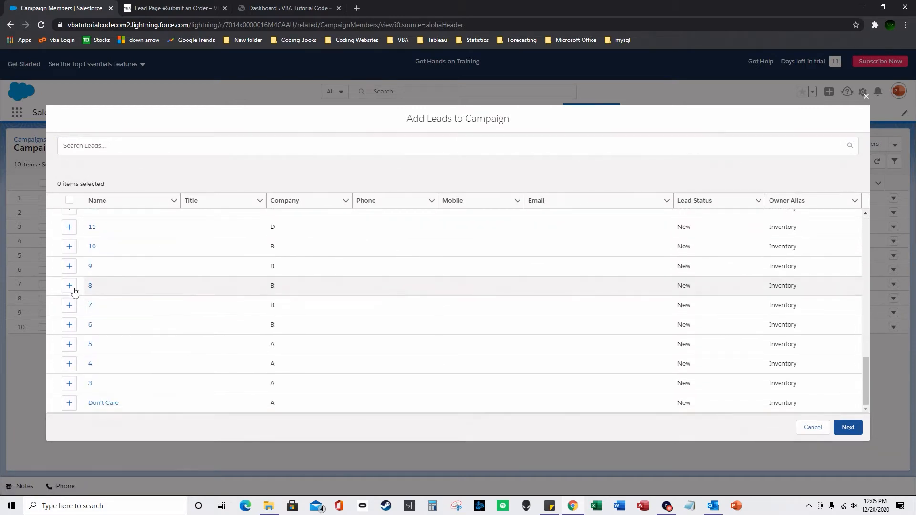
pyautogui.scroll(12, 133, 296)
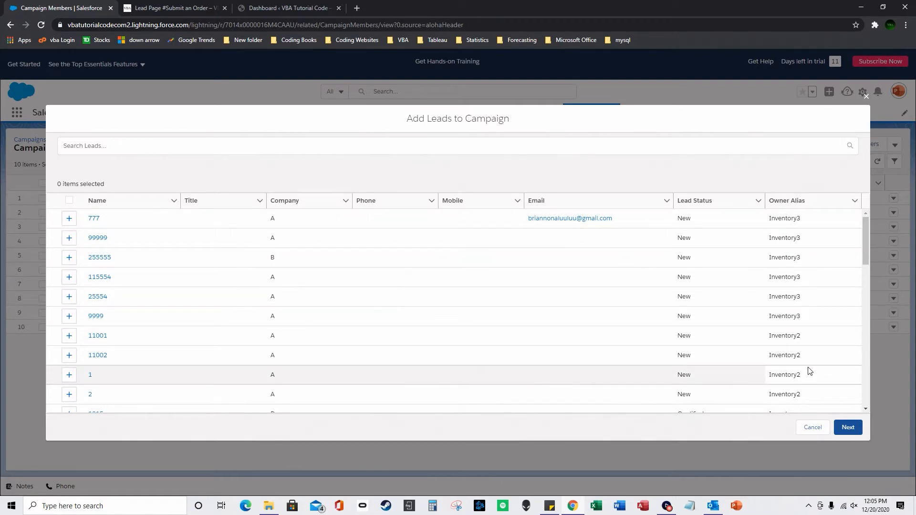
pyautogui.click(69, 202)
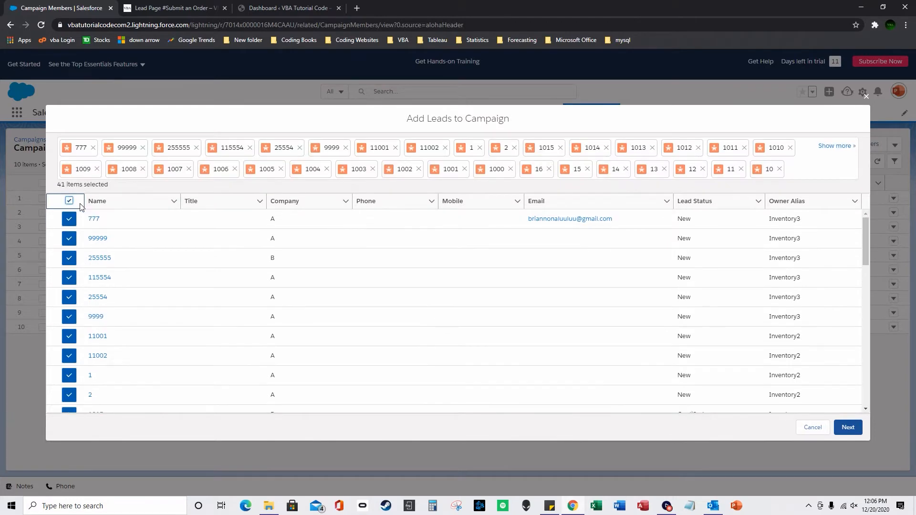
pyautogui.click(69, 204)
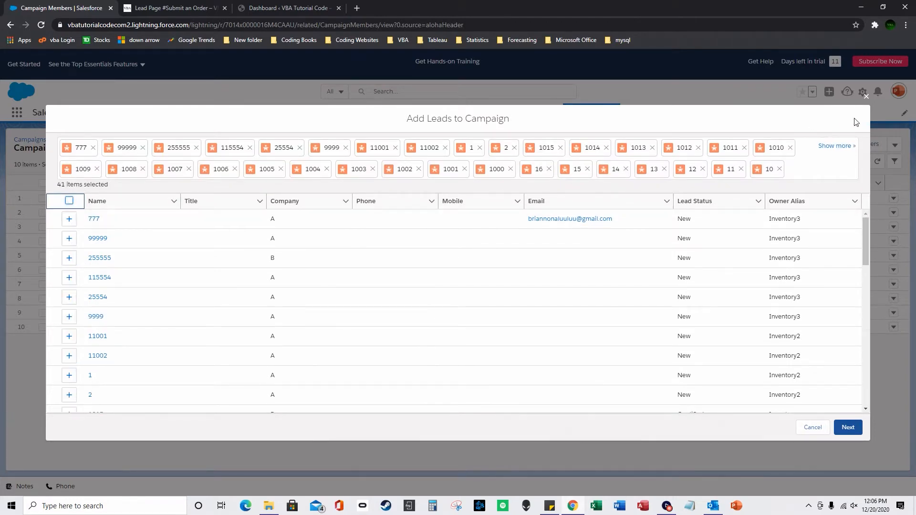
pyautogui.click(867, 98)
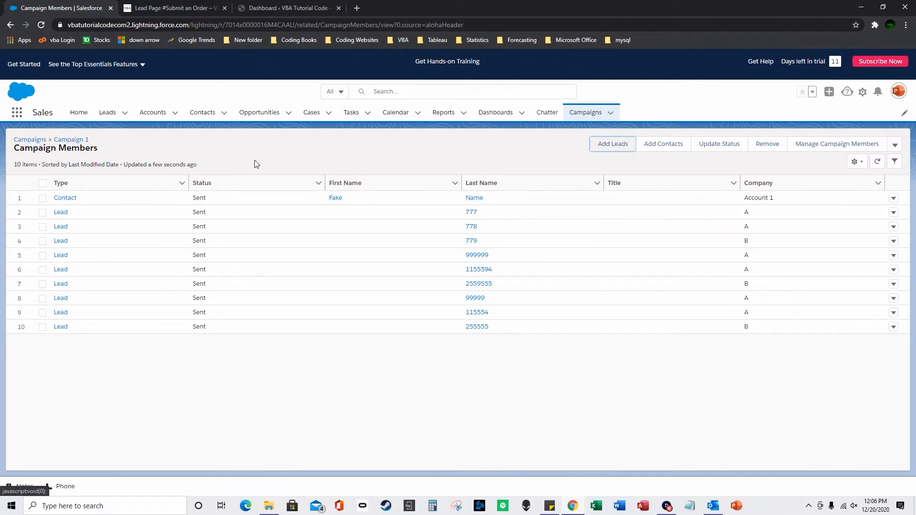
# Return to the Campaign 1 record from the recently viewed campaigns list.
pyautogui.click(586, 113)
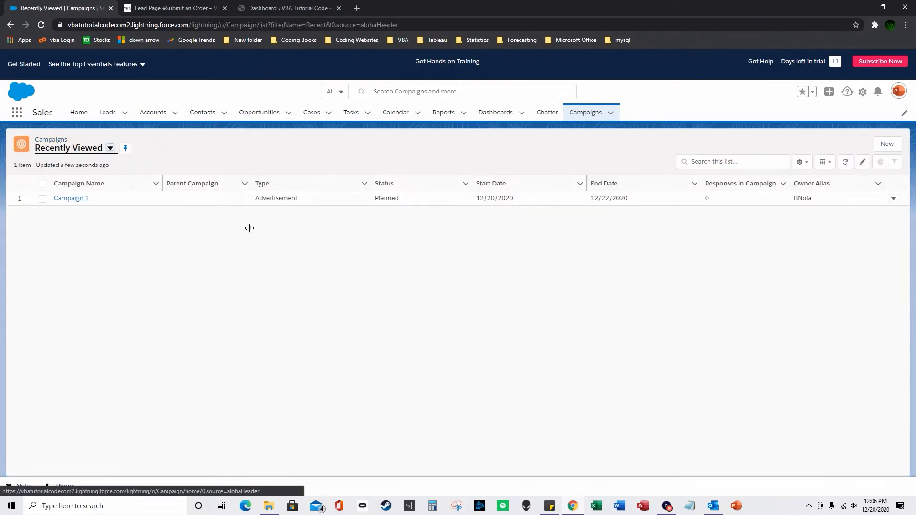
pyautogui.click(75, 199)
pyautogui.scroll(-1, 117, 325)
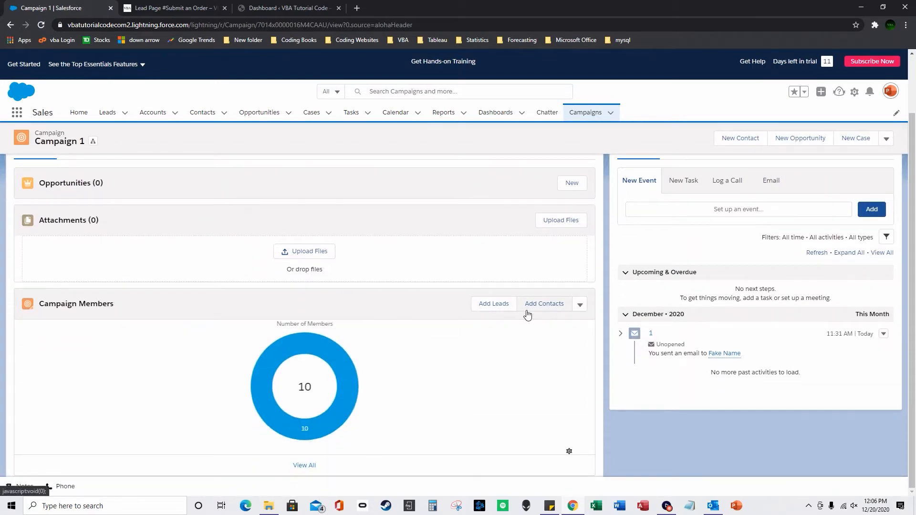
pyautogui.scroll(1, 555, 268)
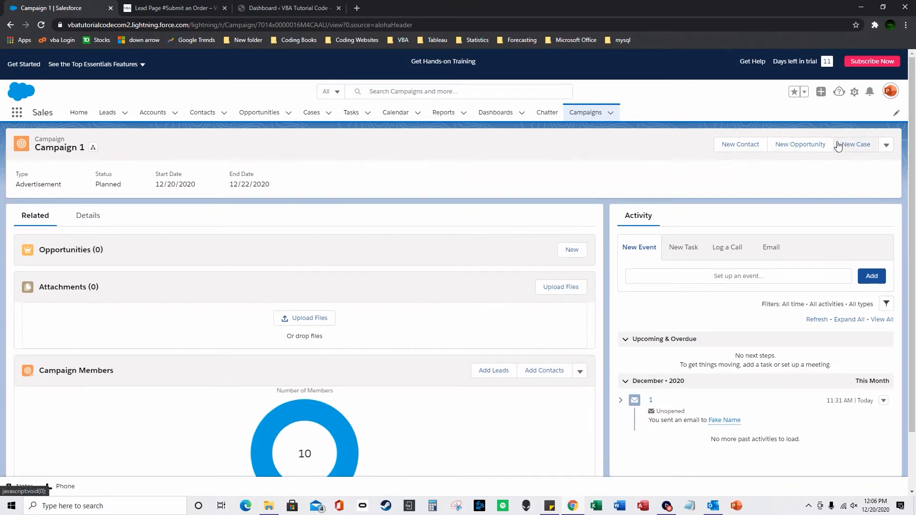
# Start a new campaign with Campaign 1 as parent, leaving status Planned.
pyautogui.click(611, 113)
pyautogui.click(613, 131)
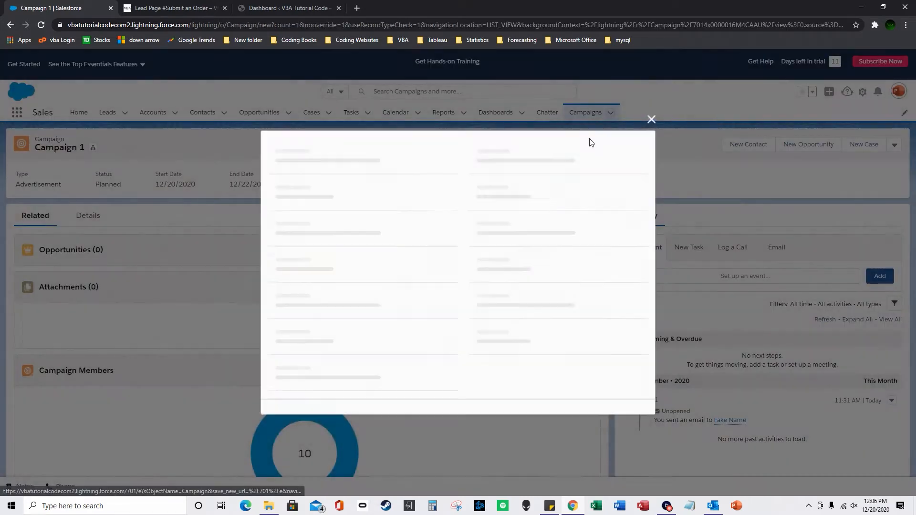
pyautogui.click(327, 266)
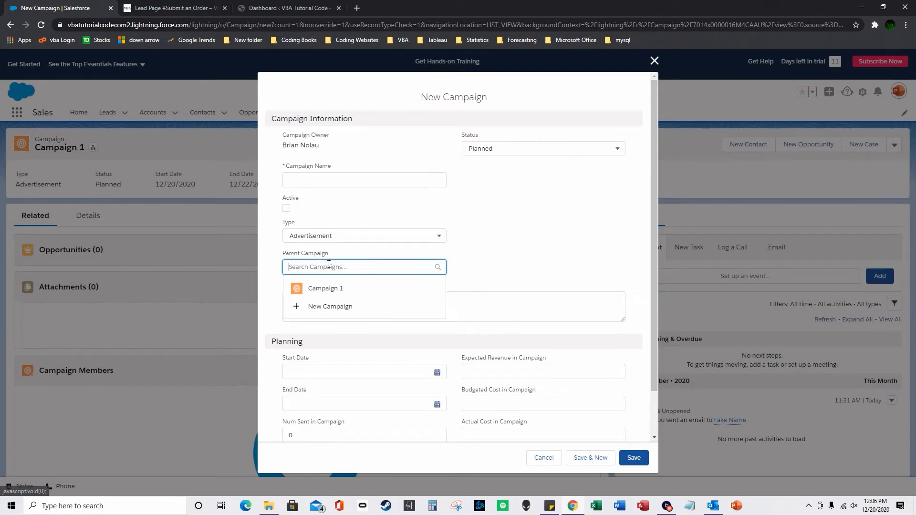
pyautogui.click(347, 295)
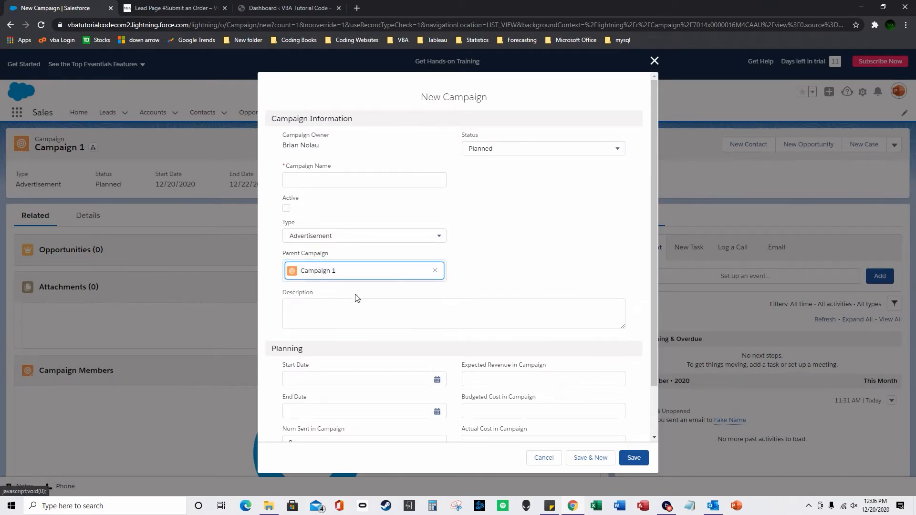
pyautogui.click(386, 180)
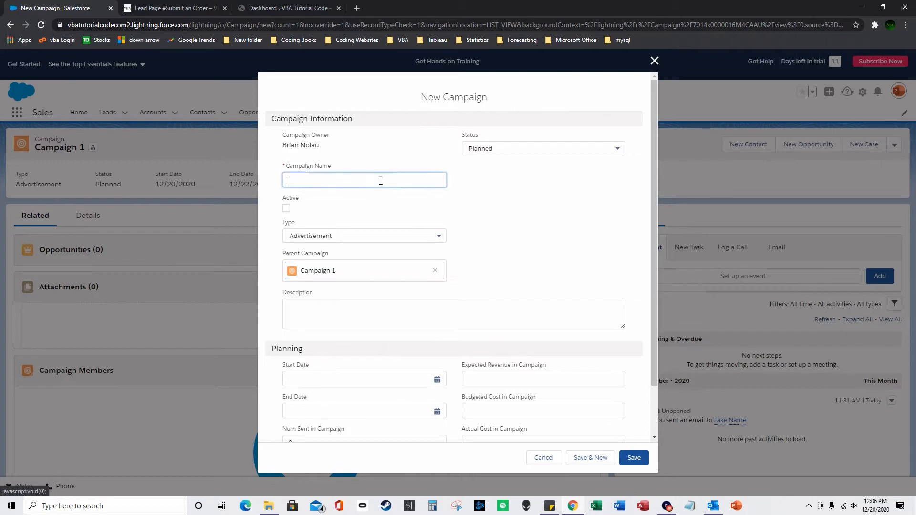
pyautogui.click(505, 152)
pyautogui.click(498, 271)
# Step through the revenue, cost, sent and response fields, then close the form unsaved.
pyautogui.scroll(-2, 502, 284)
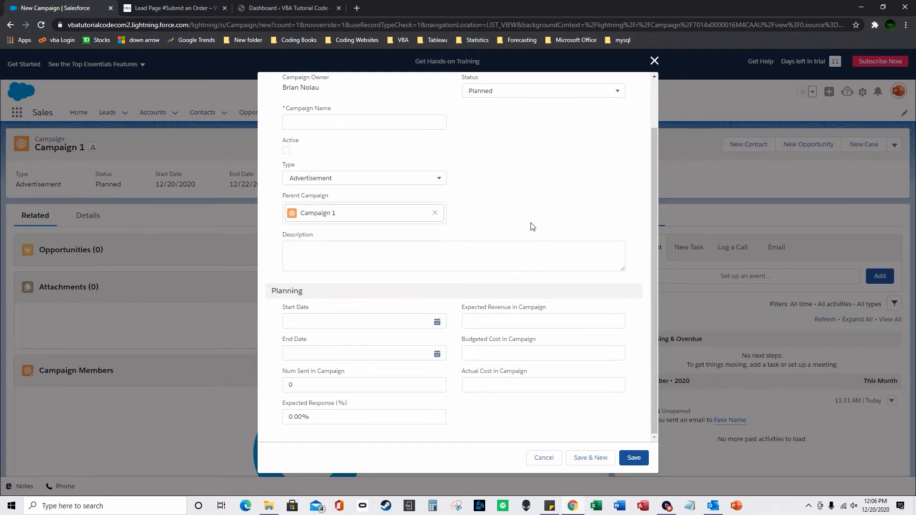
pyautogui.click(514, 322)
pyautogui.click(511, 354)
pyautogui.click(501, 383)
pyautogui.click(363, 386)
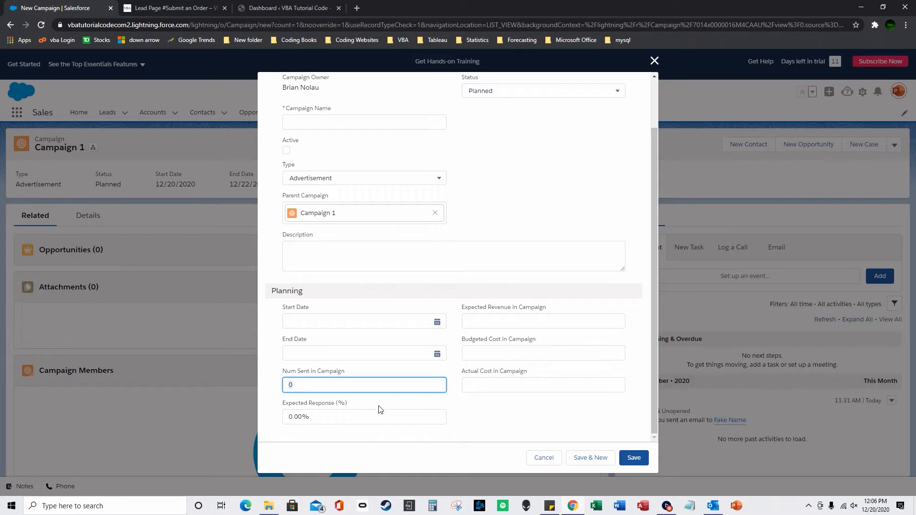
pyautogui.click(308, 416)
pyautogui.scroll(2, 361, 373)
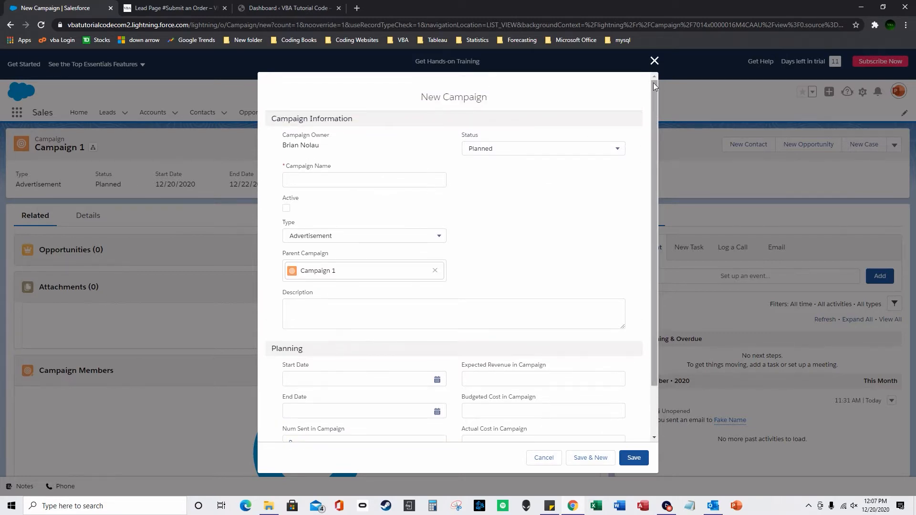
pyautogui.click(654, 60)
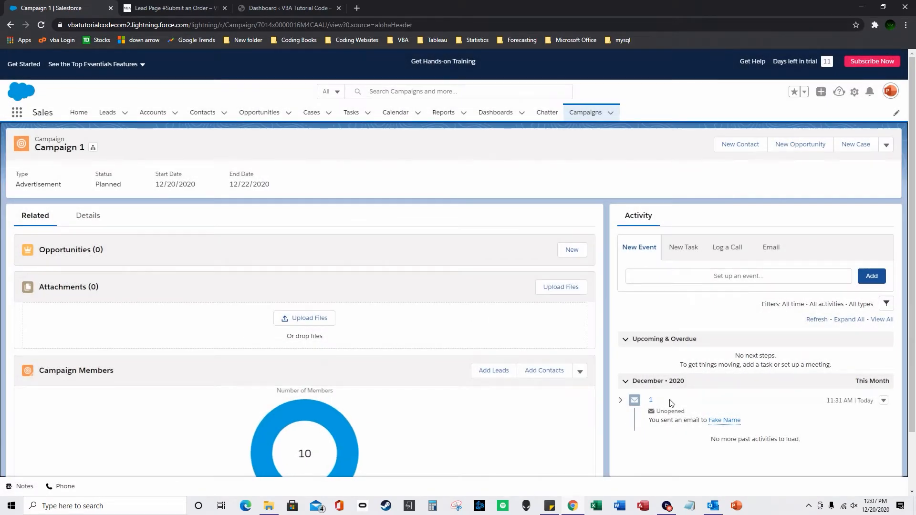
pyautogui.moveTo(739, 424)
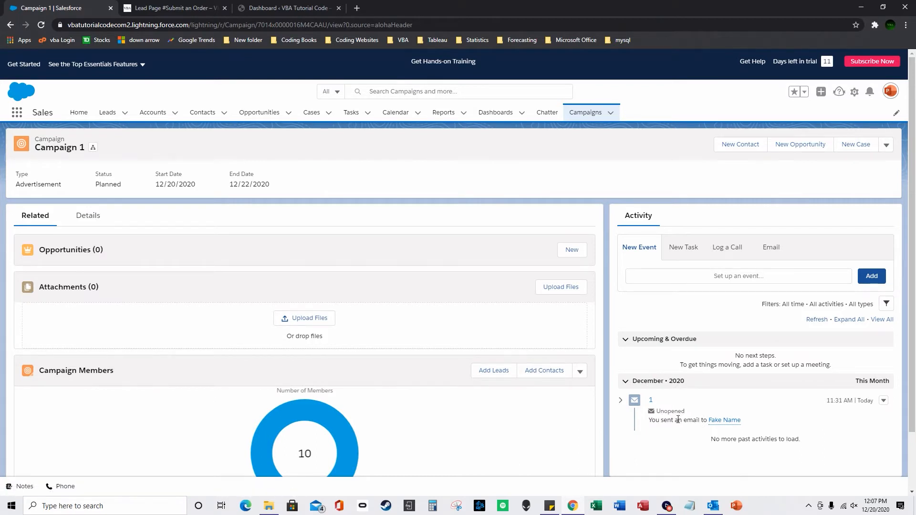
pyautogui.scroll(-2, 677, 422)
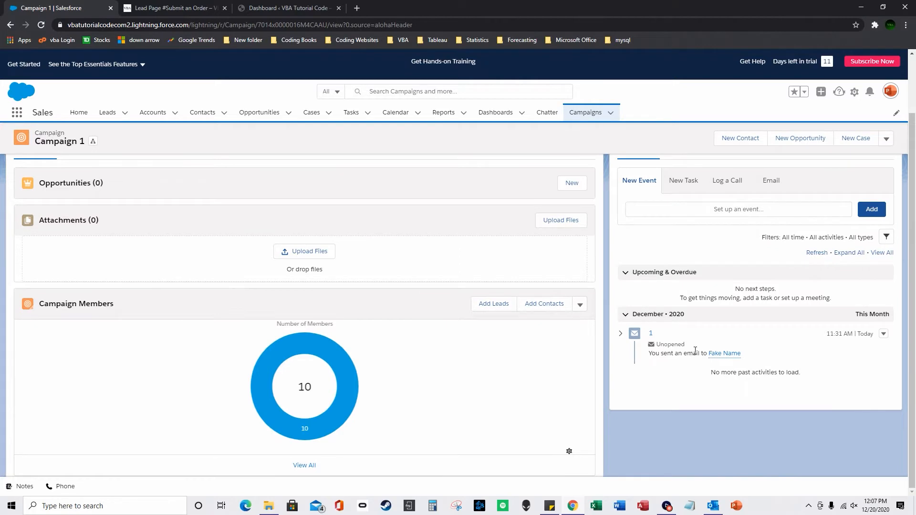
pyautogui.scroll(1, 695, 351)
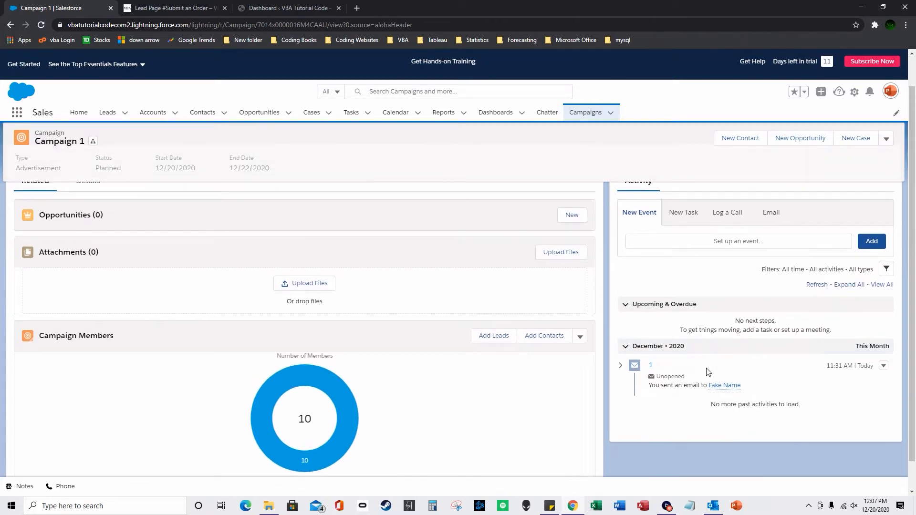
pyautogui.moveTo(740, 389)
pyautogui.scroll(1, 659, 384)
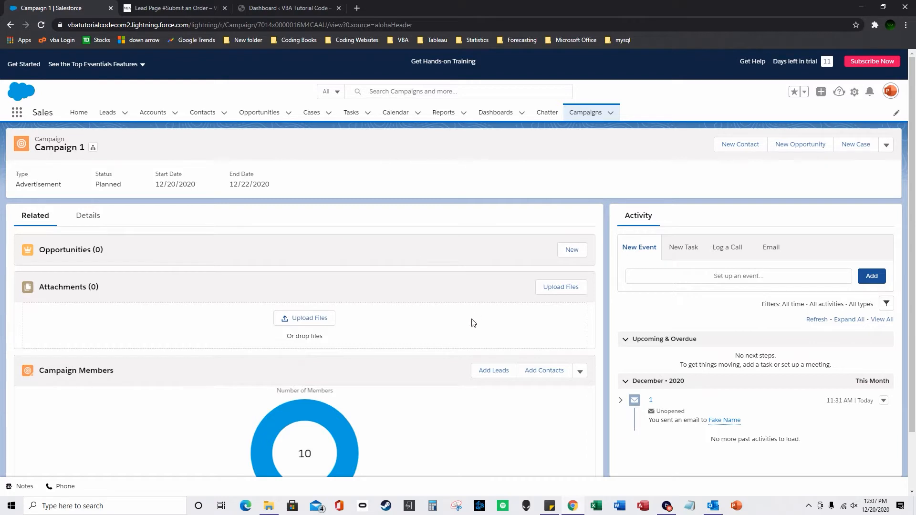
pyautogui.click(610, 113)
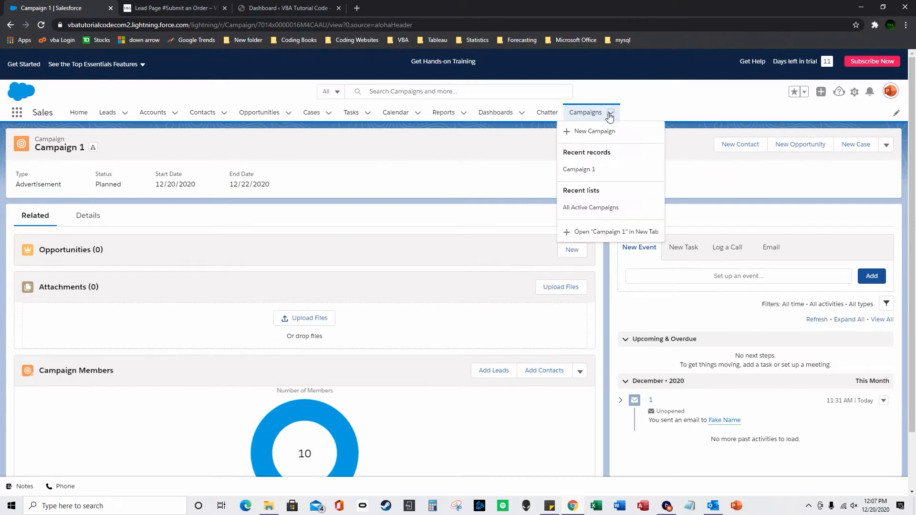
pyautogui.click(414, 245)
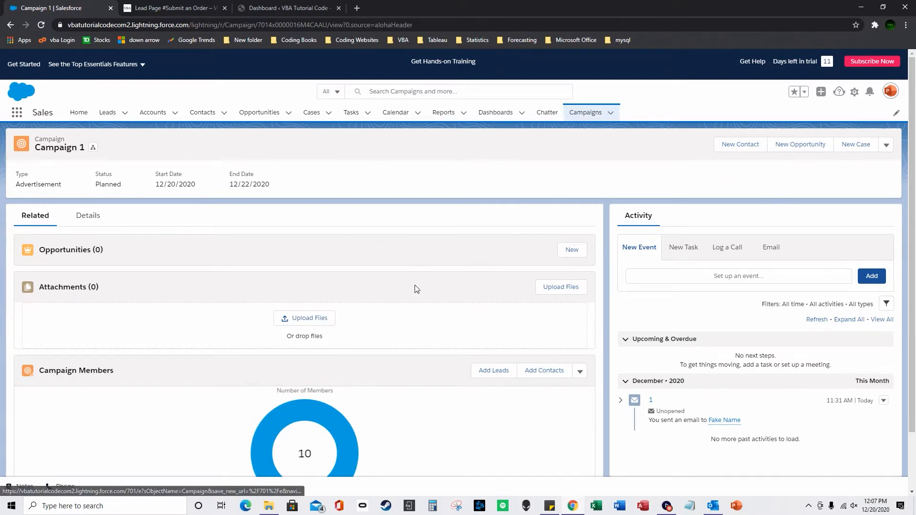
pyautogui.scroll(-1, 313, 344)
pyautogui.scroll(-1, 334, 410)
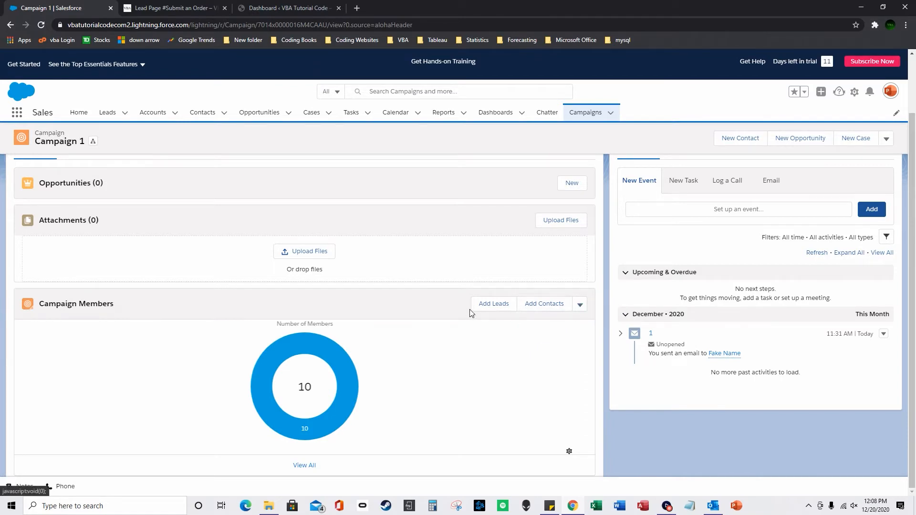
# Preview Add Leads and Add Contacts, then launch Import Leads and Contacts for Campaign 1.
pyautogui.click(491, 305)
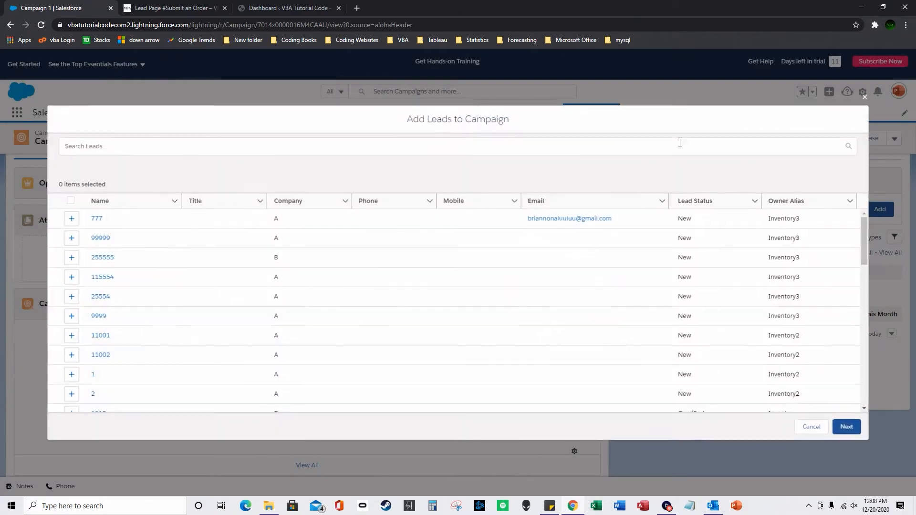
pyautogui.click(865, 97)
pyautogui.click(551, 308)
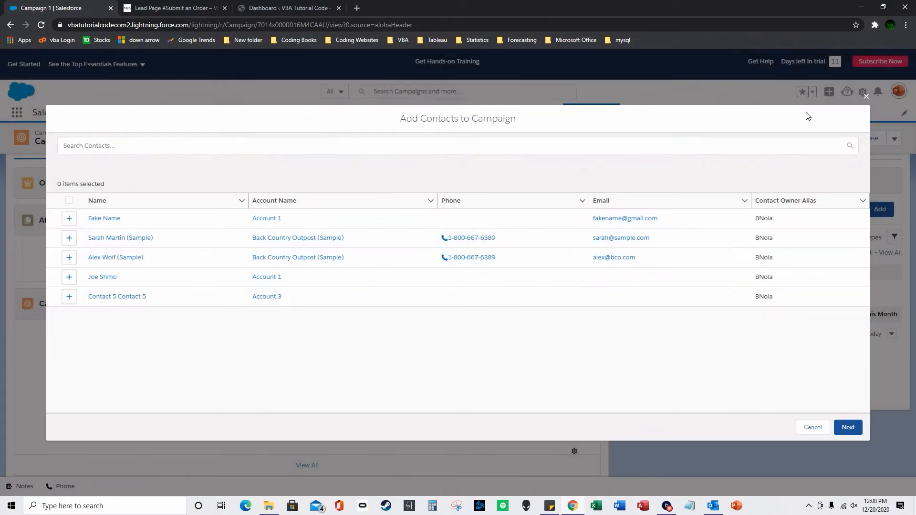
pyautogui.click(866, 96)
pyautogui.click(580, 306)
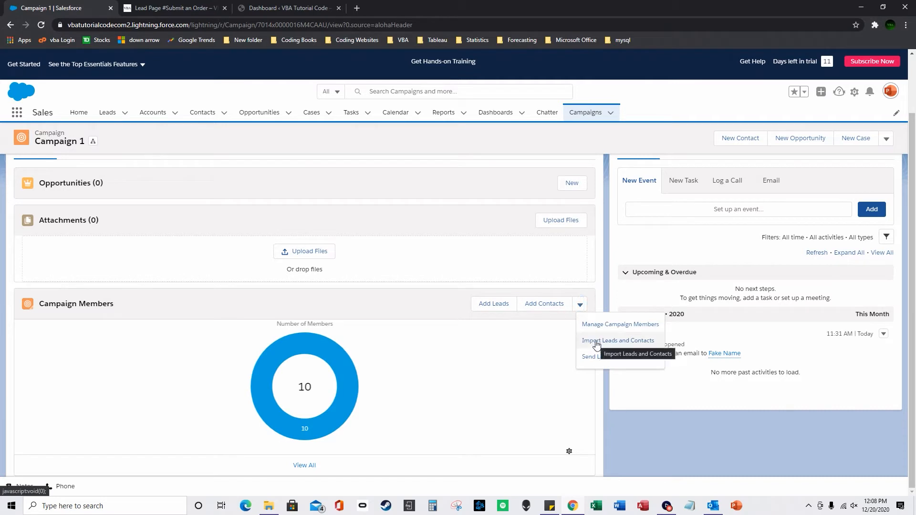
pyautogui.click(596, 342)
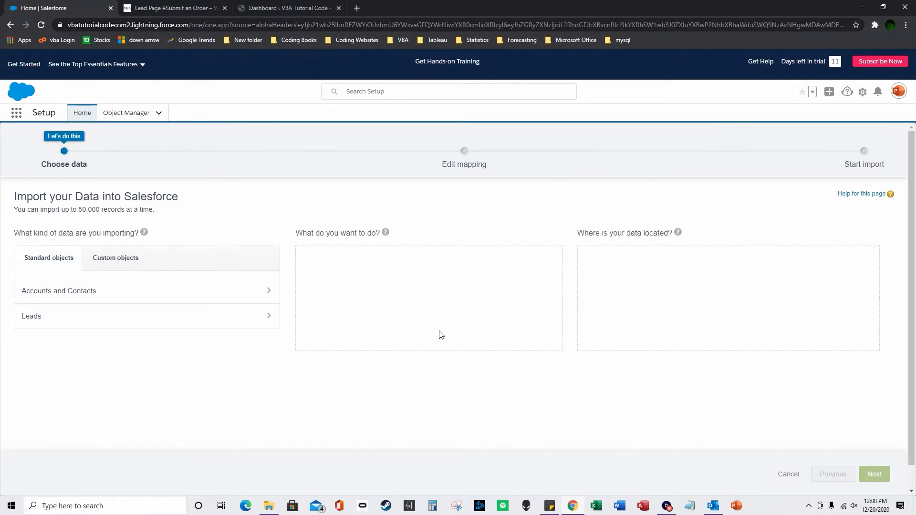
# Choose Leads as the import object, then go to Setup Home.
pyautogui.click(251, 320)
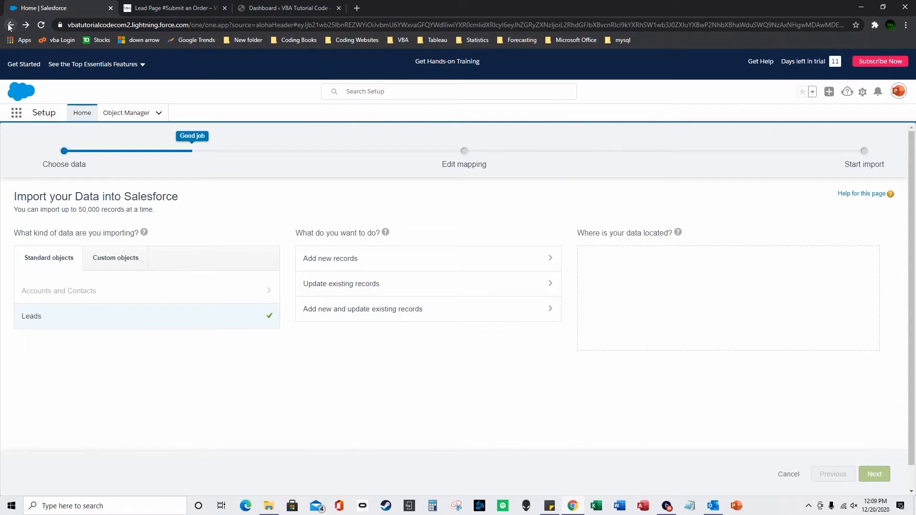
pyautogui.click(82, 113)
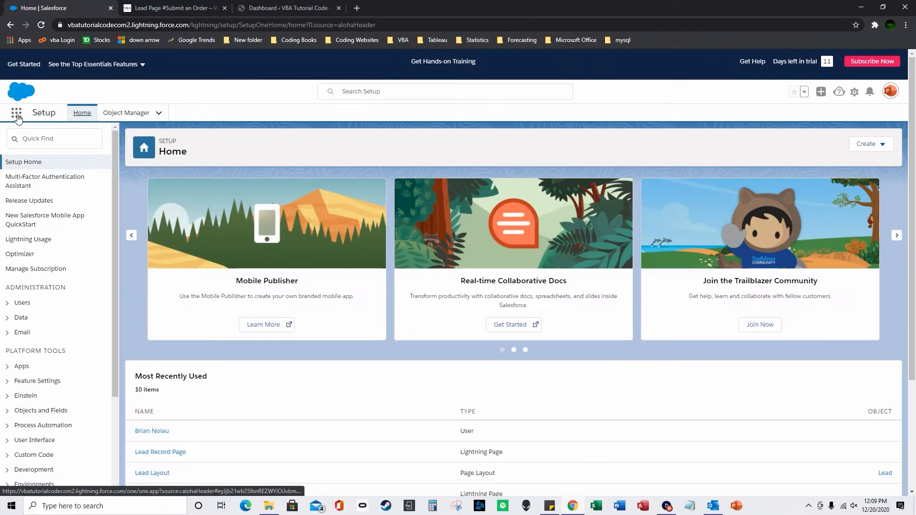
# Copy the org URL from Sticky Notes and load it in Chrome.
pyautogui.click(17, 114)
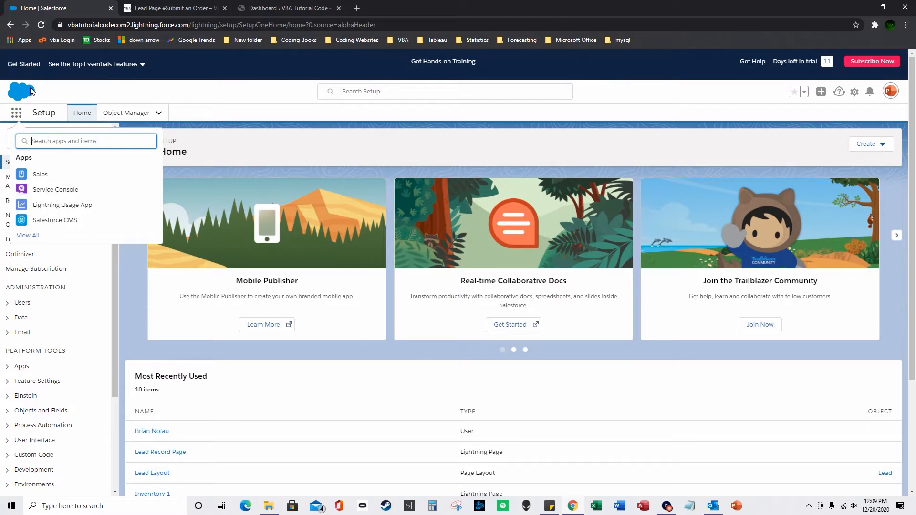
pyautogui.click(16, 112)
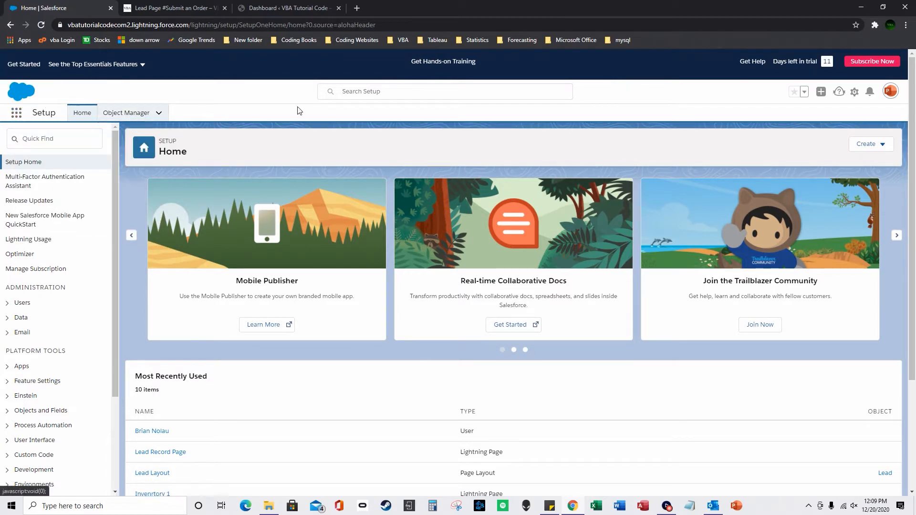
pyautogui.click(688, 507)
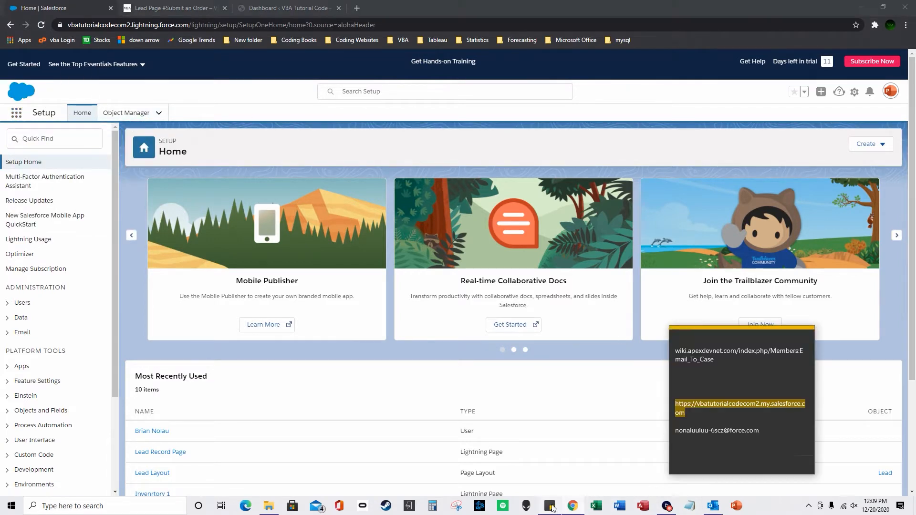
pyautogui.rightClick(720, 416)
pyautogui.click(742, 333)
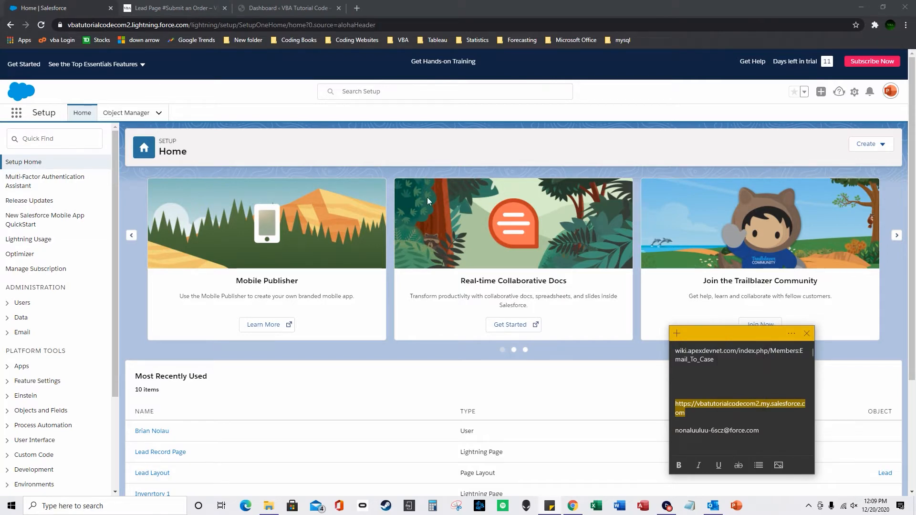
pyautogui.click(263, 26)
pyautogui.hotkey('ctrl', 'v')
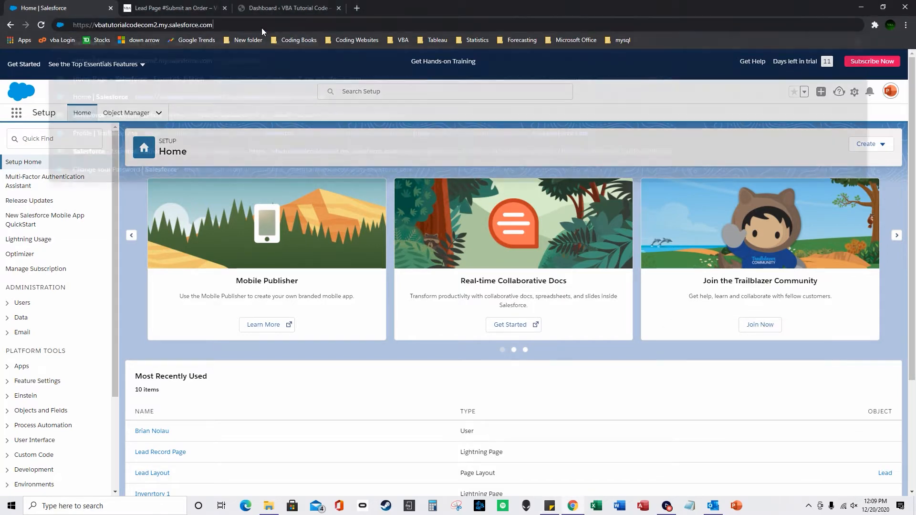
pyautogui.press('Return')
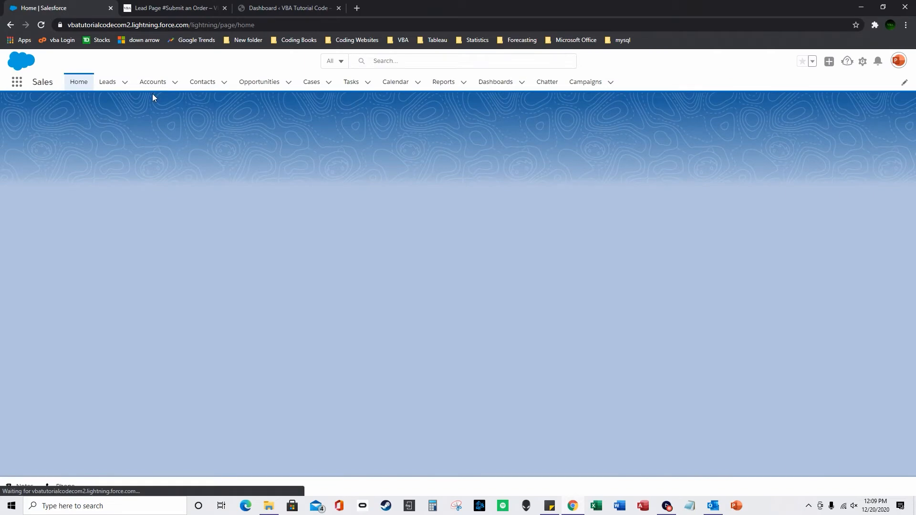
# Open the Leads tab and switch to the Inventory list view.
pyautogui.click(107, 112)
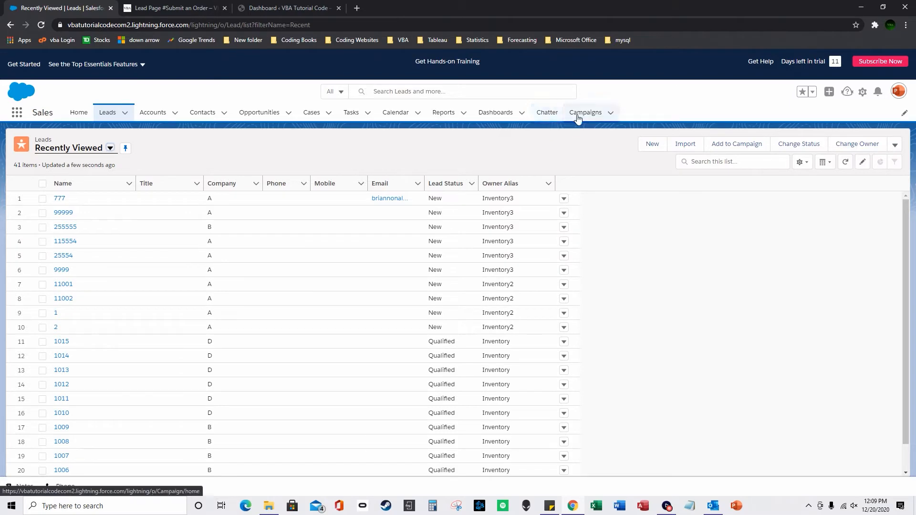
pyautogui.click(110, 148)
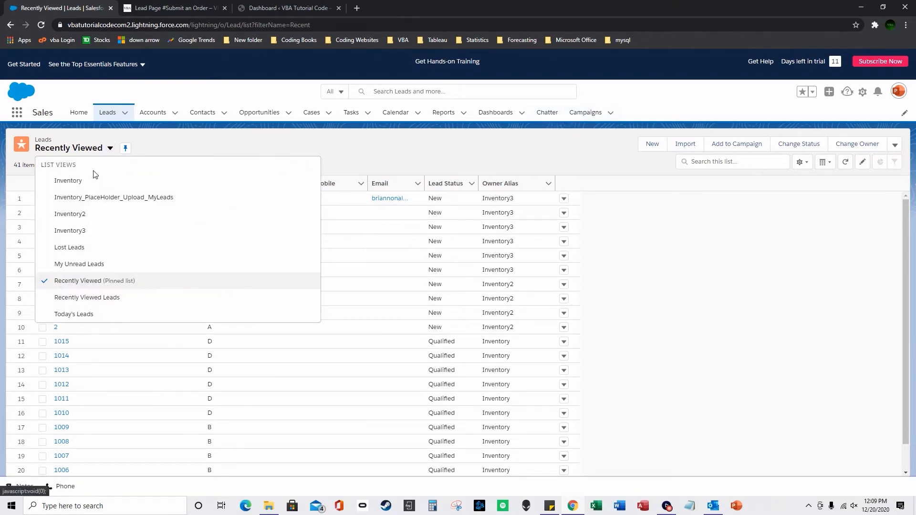
pyautogui.click(90, 180)
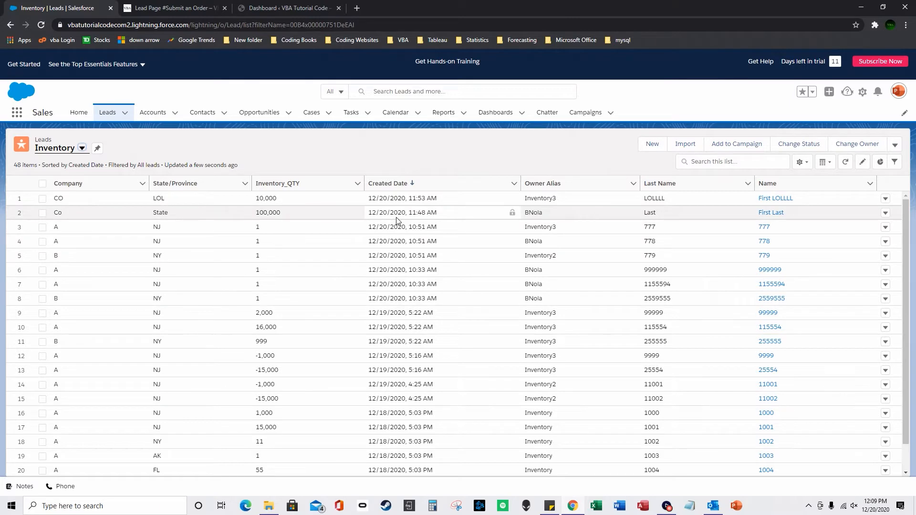
# Open a New Lead form, visit Last Name and Company, close it unsaved, then go to Campaigns.
pyautogui.click(660, 147)
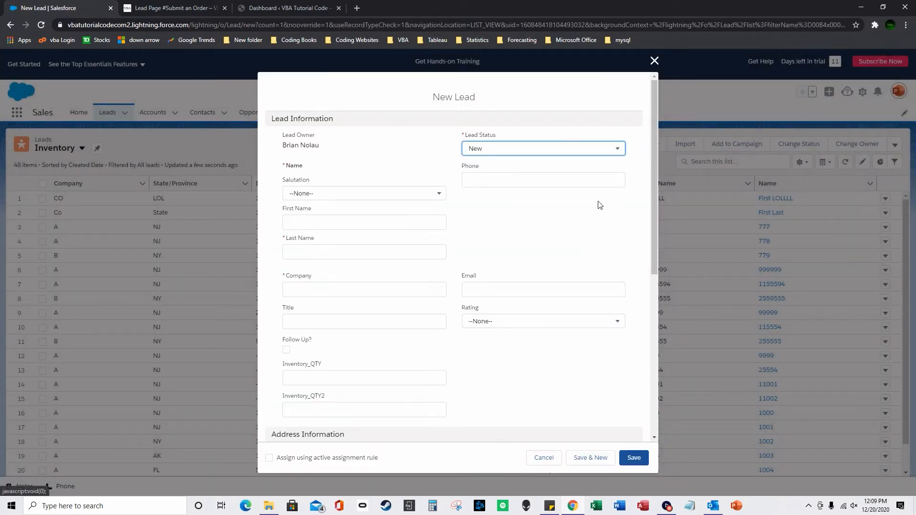
pyautogui.click(326, 251)
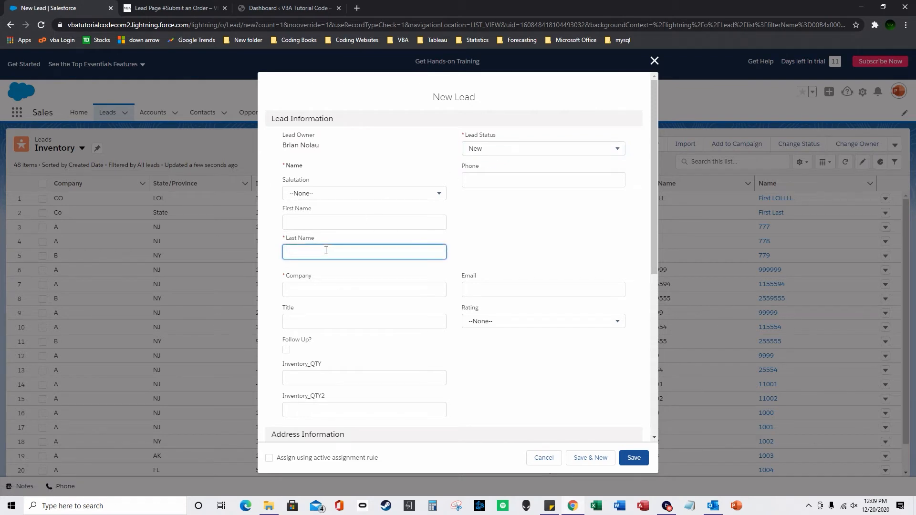
pyautogui.click(319, 288)
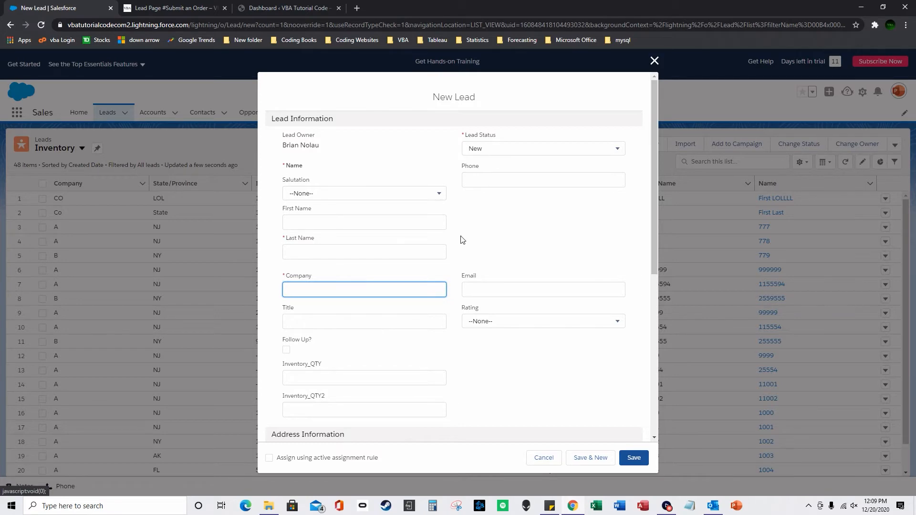
pyautogui.click(654, 61)
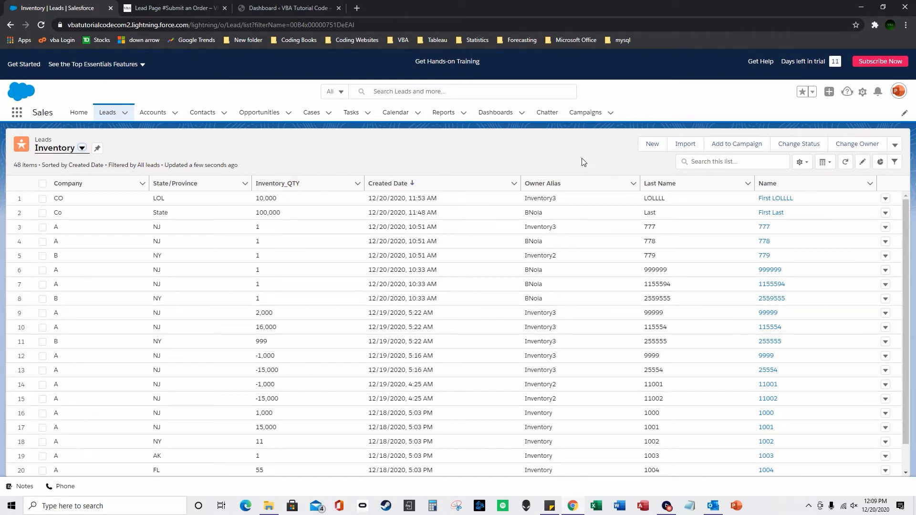
pyautogui.click(585, 113)
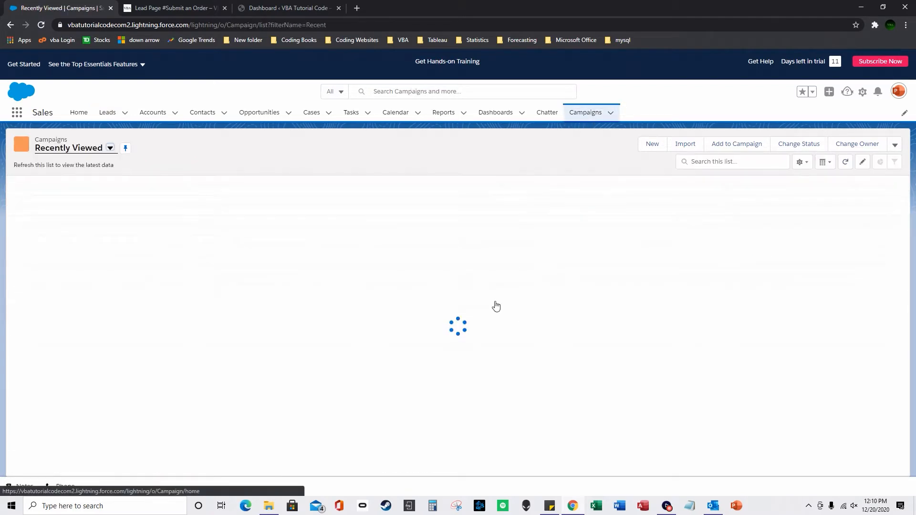
# Launch Campaign 1's Import Leads and Contacts wizard and choose Leads.
pyautogui.click(80, 198)
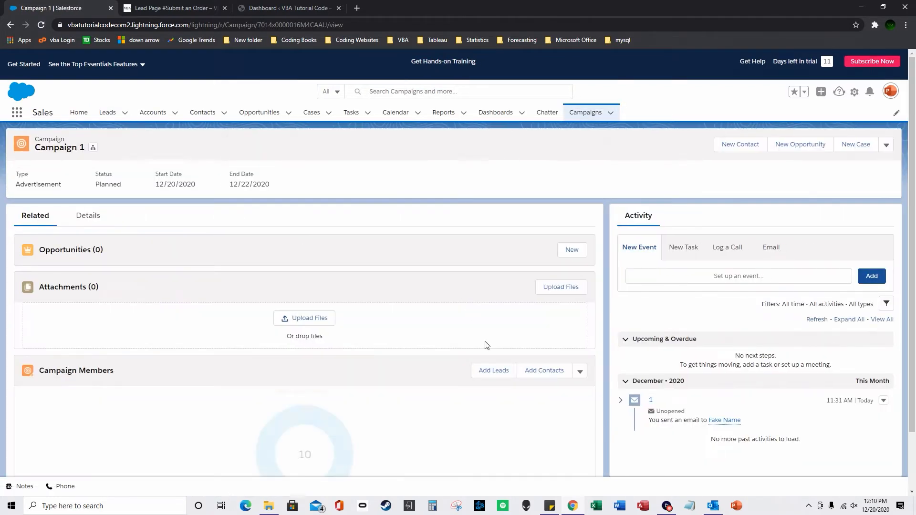
pyautogui.click(581, 372)
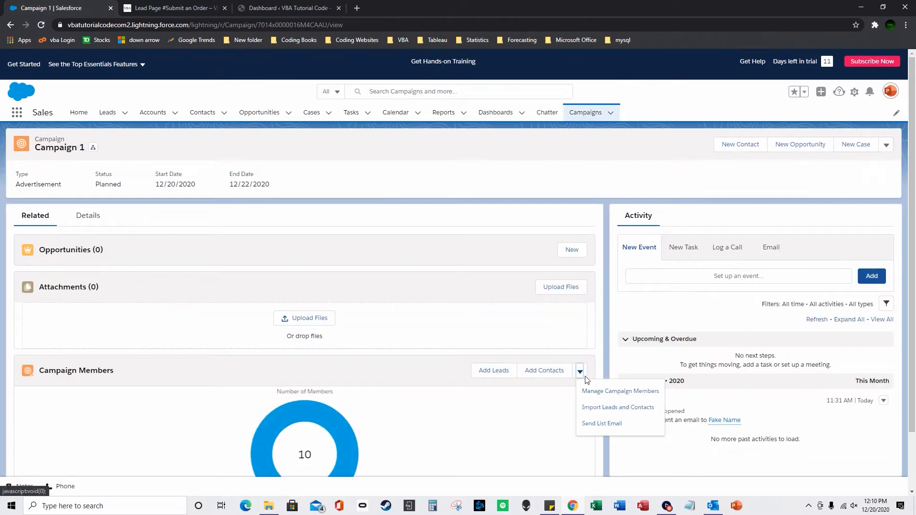
pyautogui.click(603, 409)
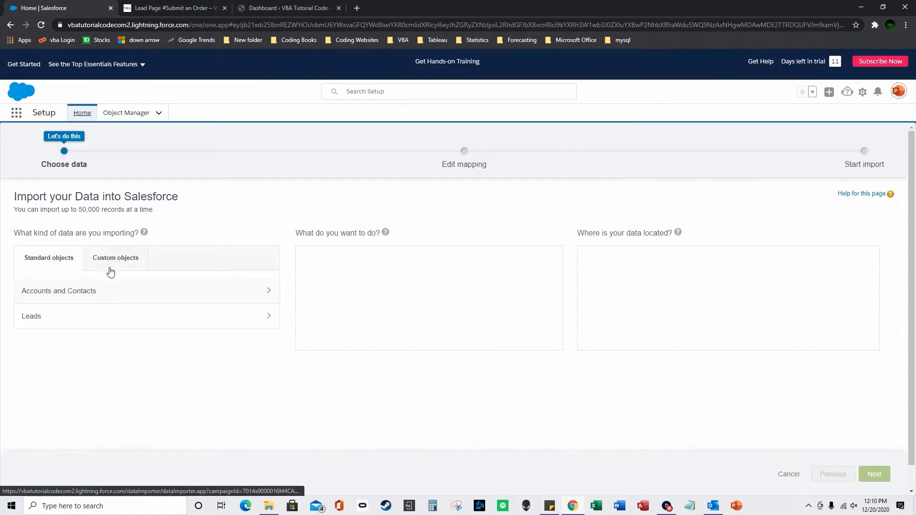
pyautogui.click(104, 315)
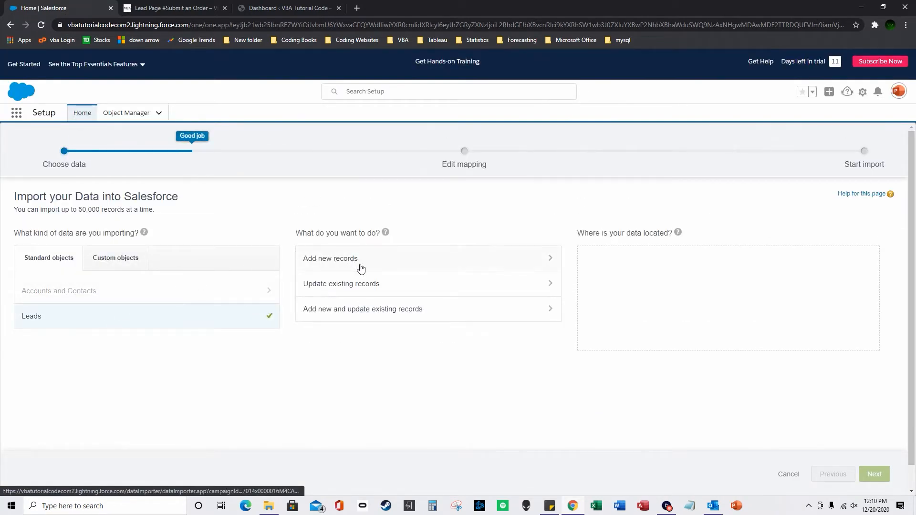
# Set the import to add new records, match by Name, with lead source In-Store.
pyautogui.click(397, 260)
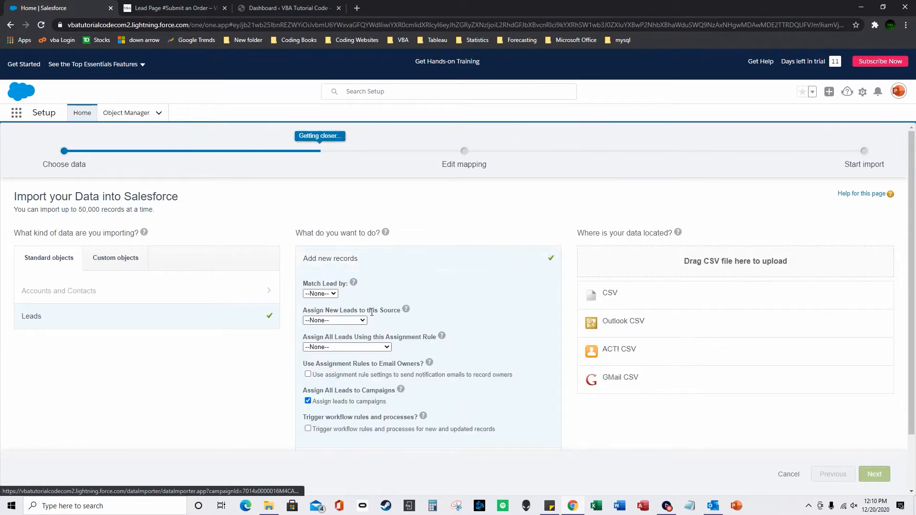
pyautogui.scroll(-1, 363, 308)
pyautogui.scroll(1, 345, 275)
pyautogui.click(328, 292)
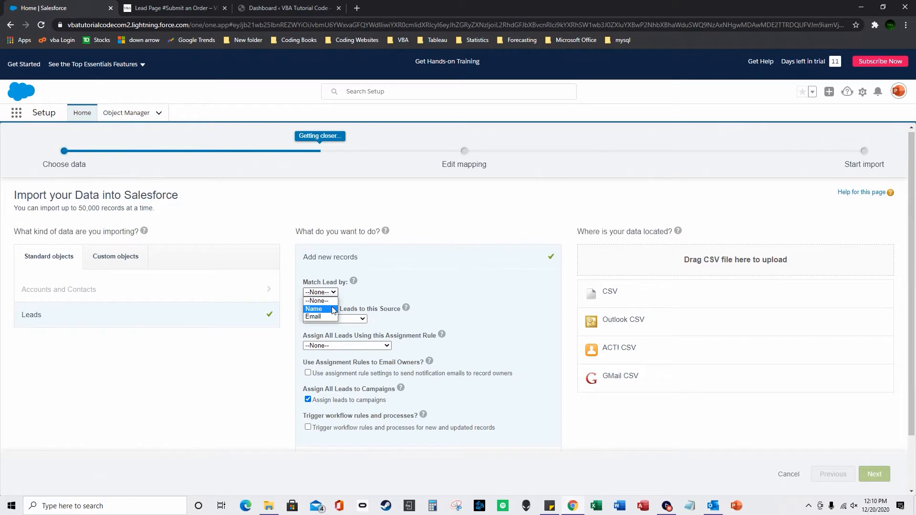
pyautogui.click(333, 310)
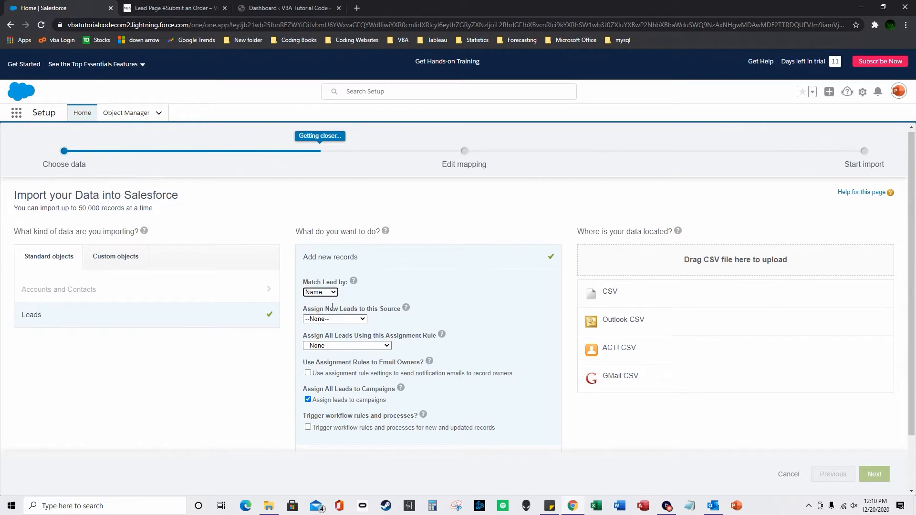
pyautogui.click(354, 320)
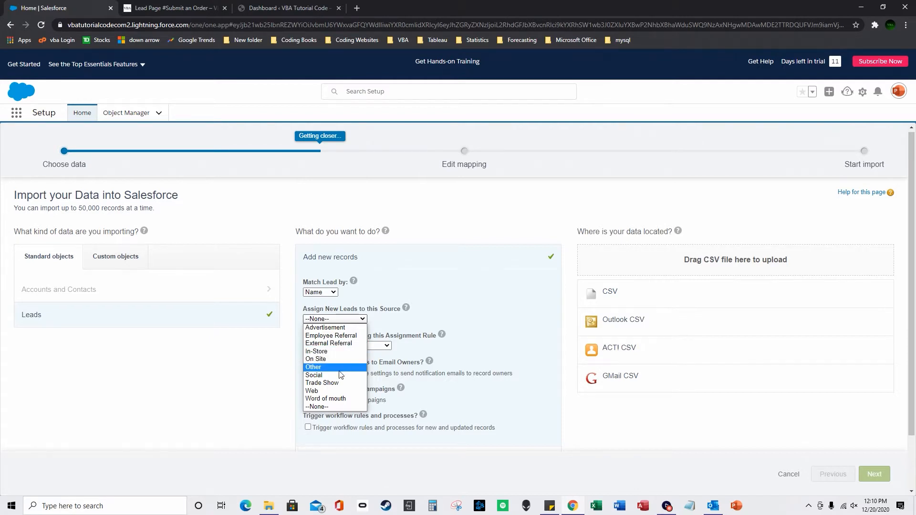
pyautogui.click(354, 336)
pyautogui.click(349, 319)
pyautogui.click(347, 351)
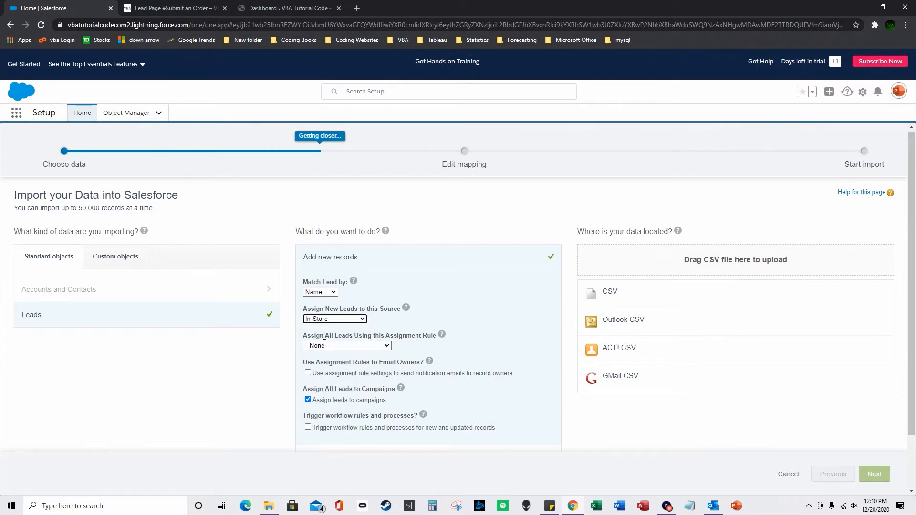
# Check the assignment rule list without selecting a rule, then open the setup menu.
pyautogui.click(370, 346)
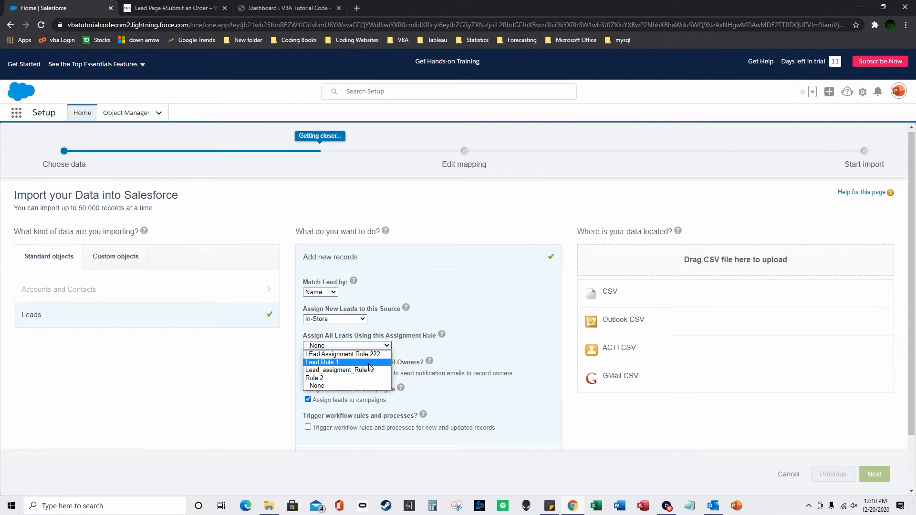
pyautogui.click(413, 349)
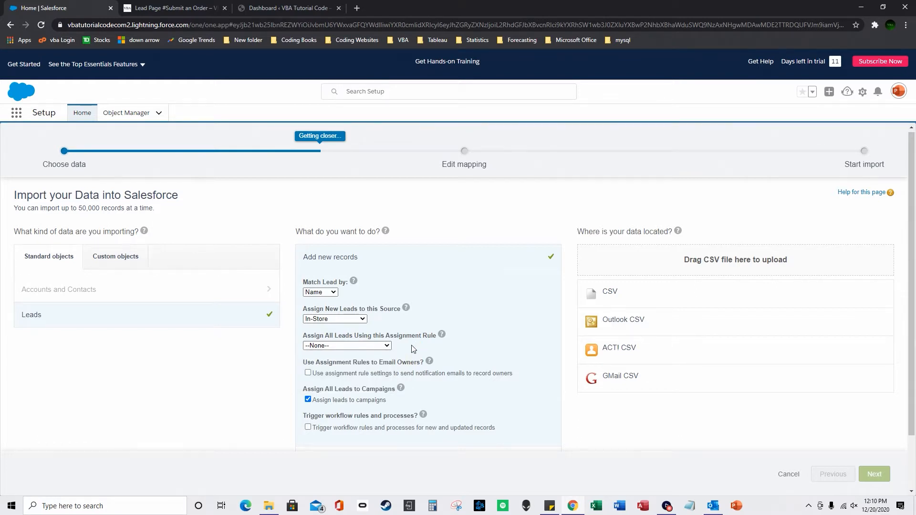
pyautogui.scroll(-1, 413, 349)
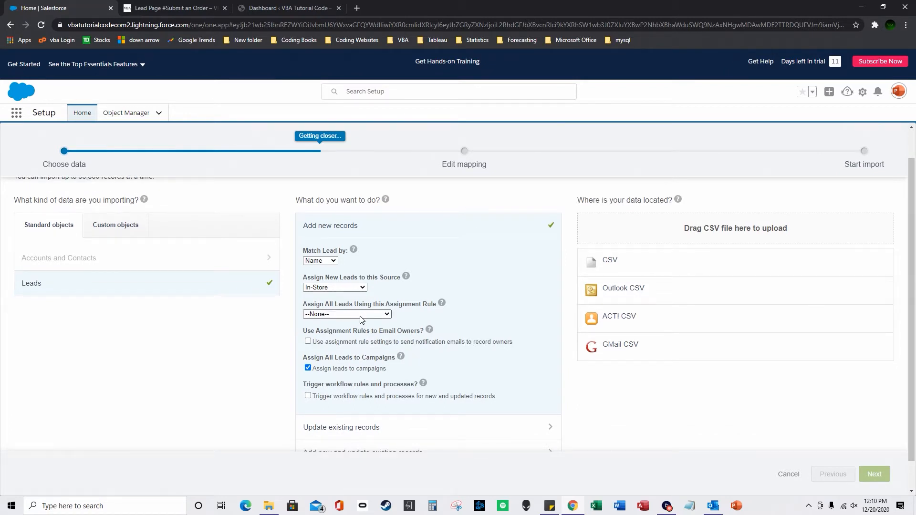
pyautogui.moveTo(429, 330)
pyautogui.click(863, 92)
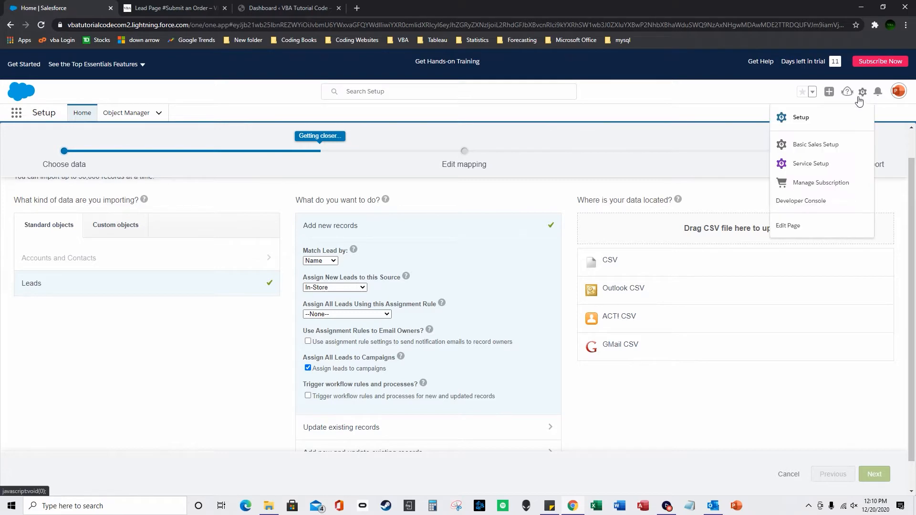
# Open Setup in a new tab and find Lead Settings via Quick Find 'lead set'.
pyautogui.click(817, 122)
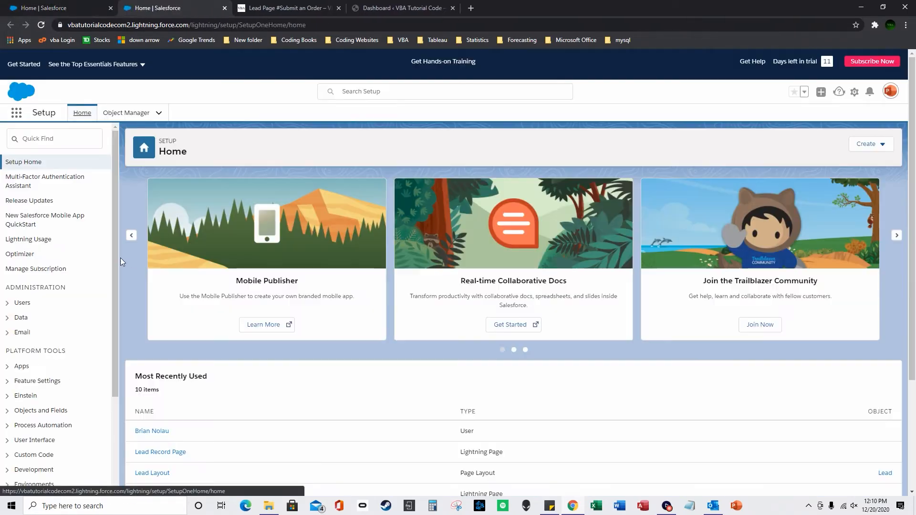
pyautogui.scroll(-2, 110, 307)
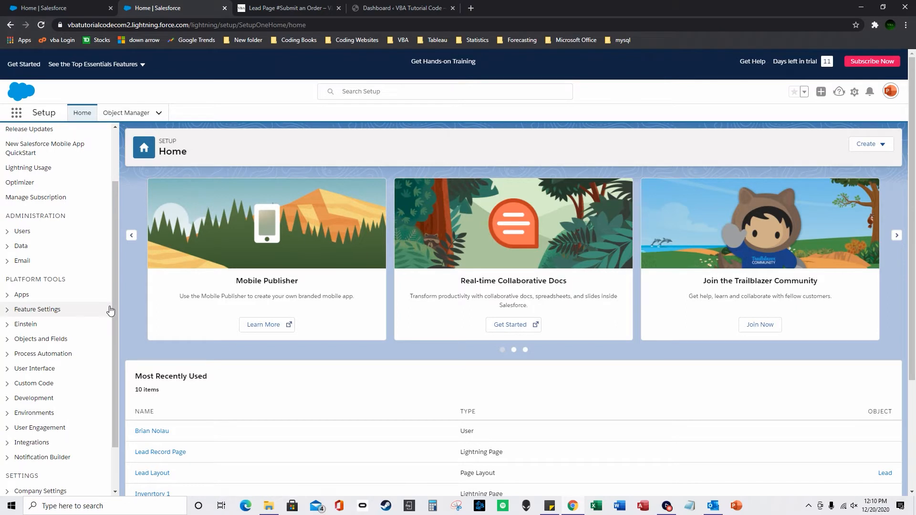
pyautogui.scroll(2, 113, 296)
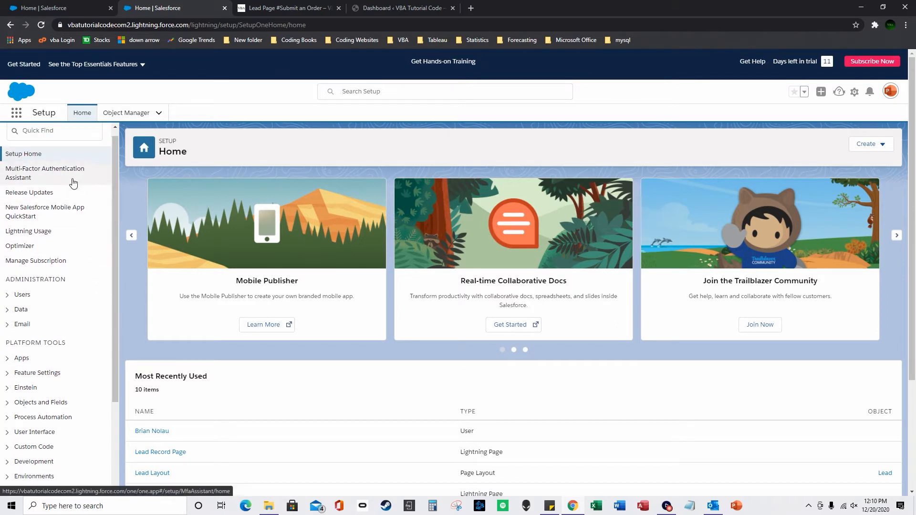
pyautogui.click(47, 141)
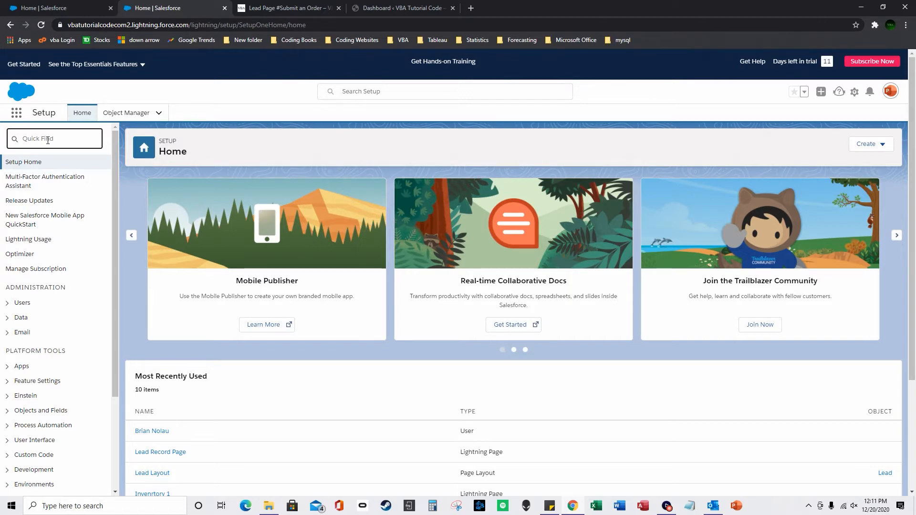
pyautogui.write('lead settings')
pyautogui.click(85, 197)
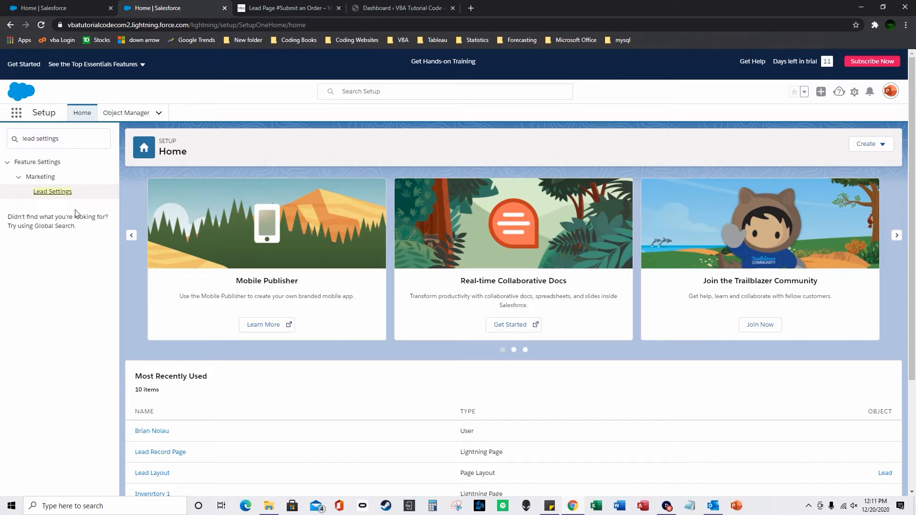
pyautogui.click(58, 194)
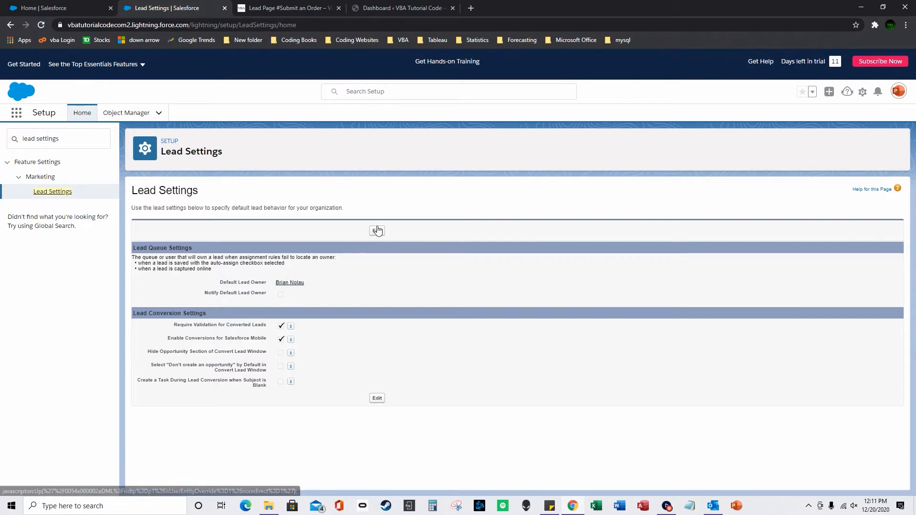
# Change the Quick Find search to 'lead assign' and open Lead Assignment Rules.
pyautogui.moveTo(59, 139); pyautogui.dragTo(35, 143)
pyautogui.press('BackSpace')
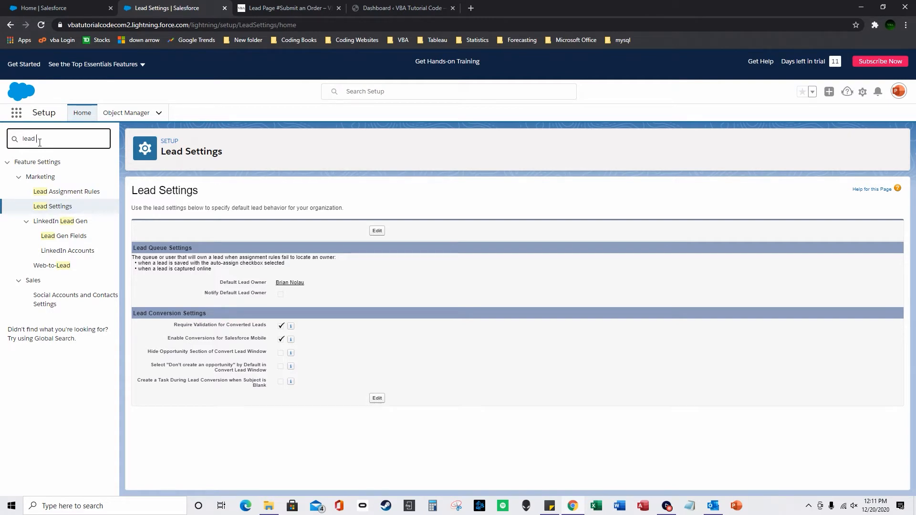
pyautogui.write('assign')
pyautogui.click(71, 192)
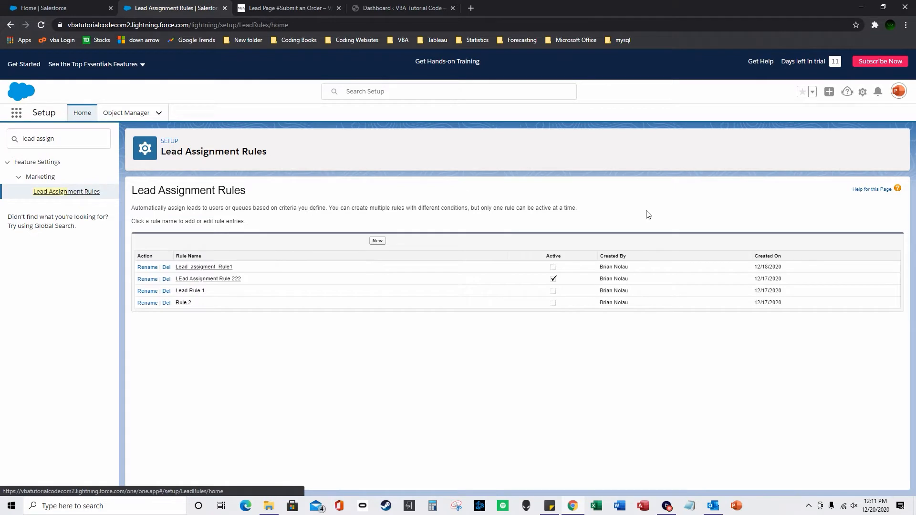
# Switch to Salesforce Classic and open Lead Assignment Rules via Setup search 'lead assignment'.
pyautogui.click(900, 92)
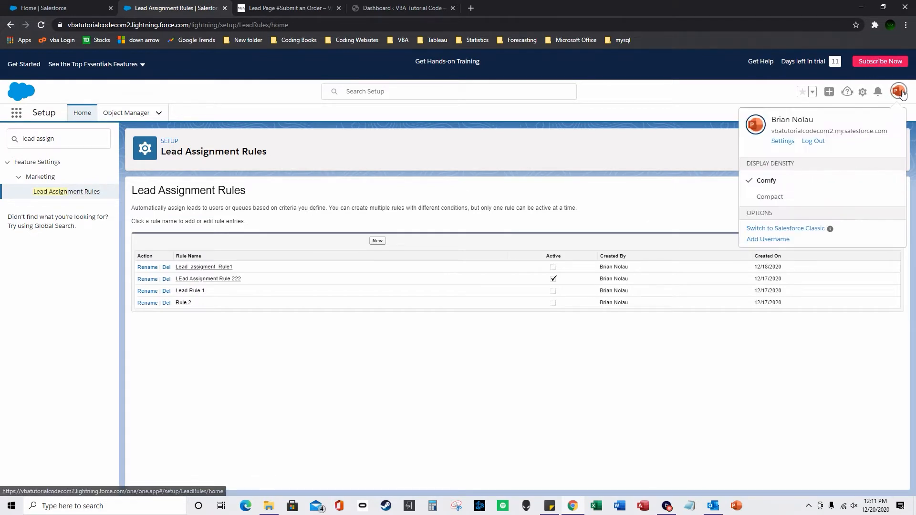
pyautogui.click(786, 230)
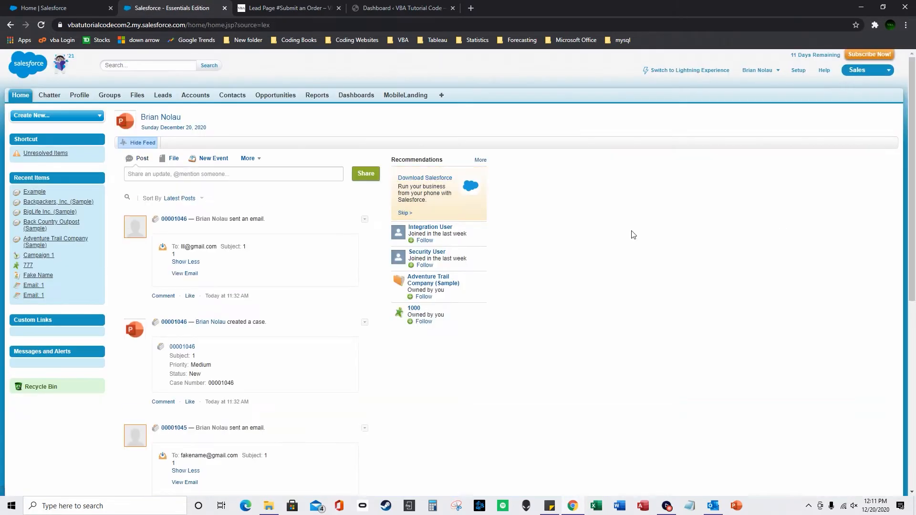
pyautogui.click(798, 71)
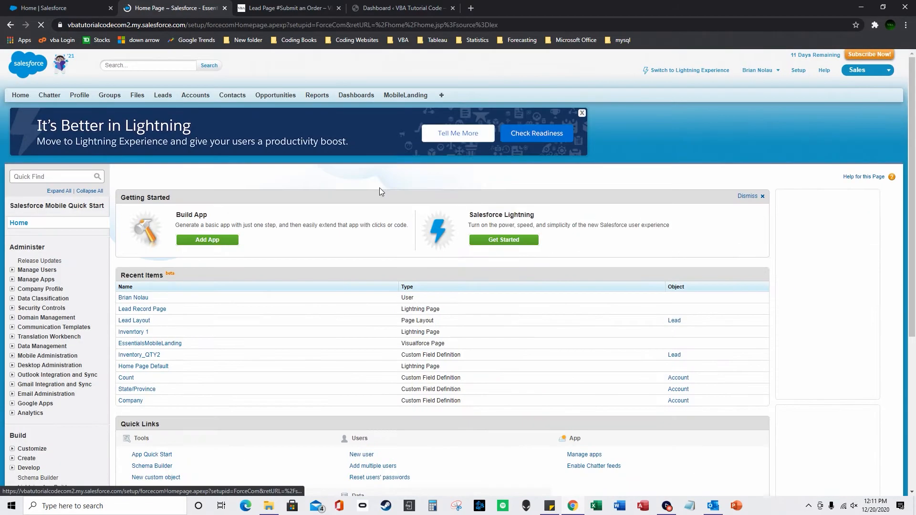
pyautogui.write('lead assignment')
pyautogui.click(70, 248)
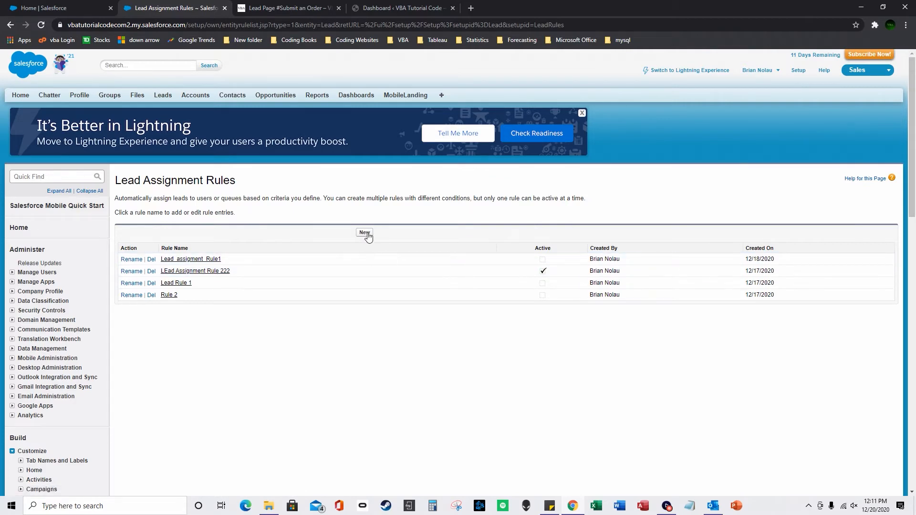
# Open LEad Assignment Rule 222, peek at its edit page, and select its name.
pyautogui.click(205, 271)
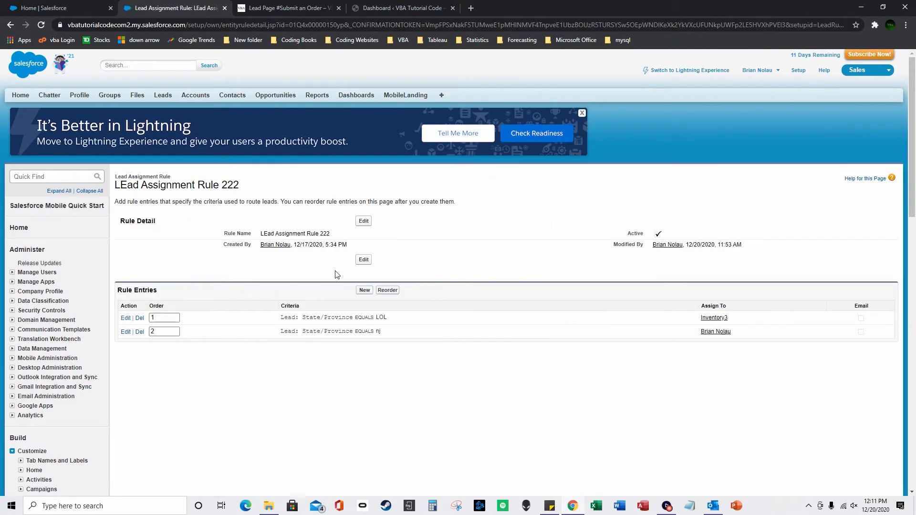
pyautogui.click(363, 260)
pyautogui.click(383, 228)
pyautogui.moveTo(332, 237); pyautogui.dragTo(262, 233)
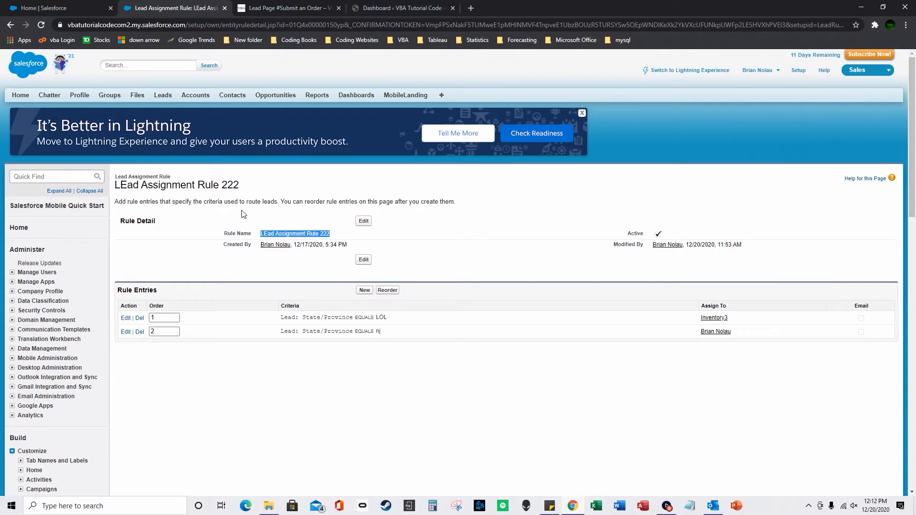
# Recheck the wizard's assignment rule list, then select the rule's first entry order number.
pyautogui.click(63, 5)
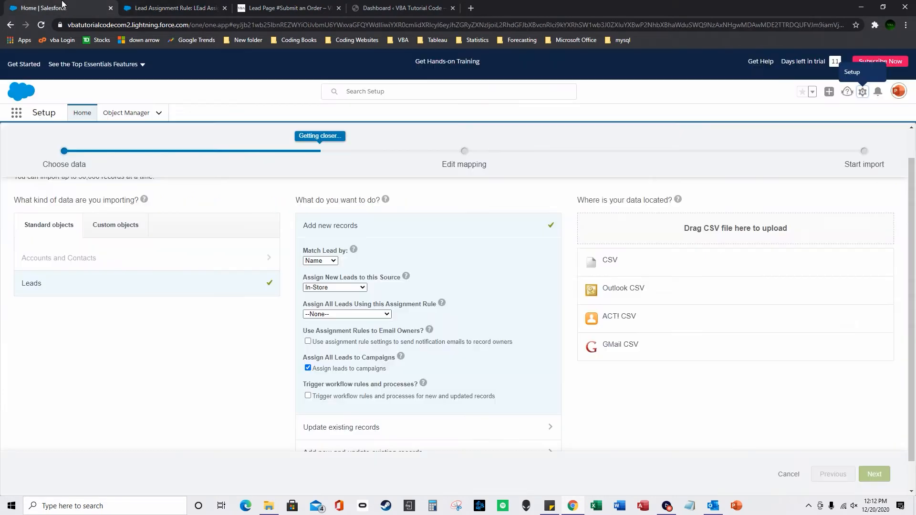
pyautogui.click(352, 314)
pyautogui.click(435, 317)
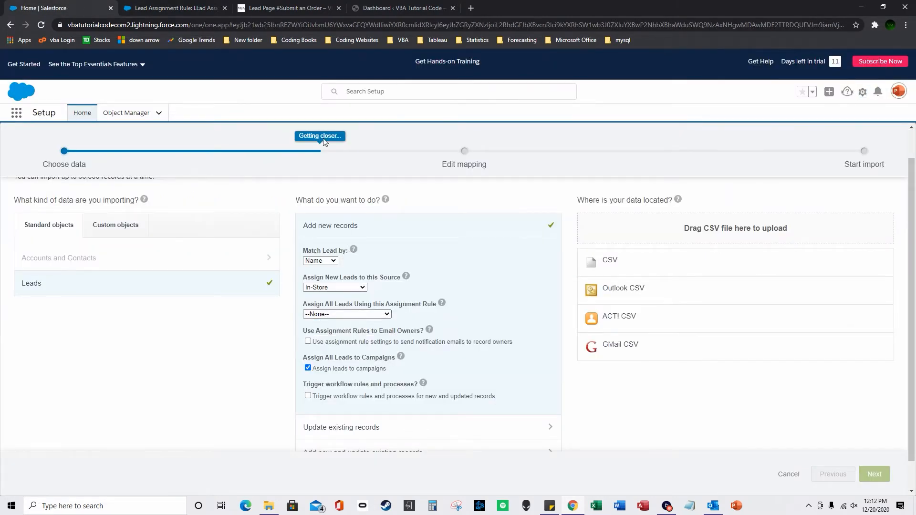
pyautogui.click(196, 10)
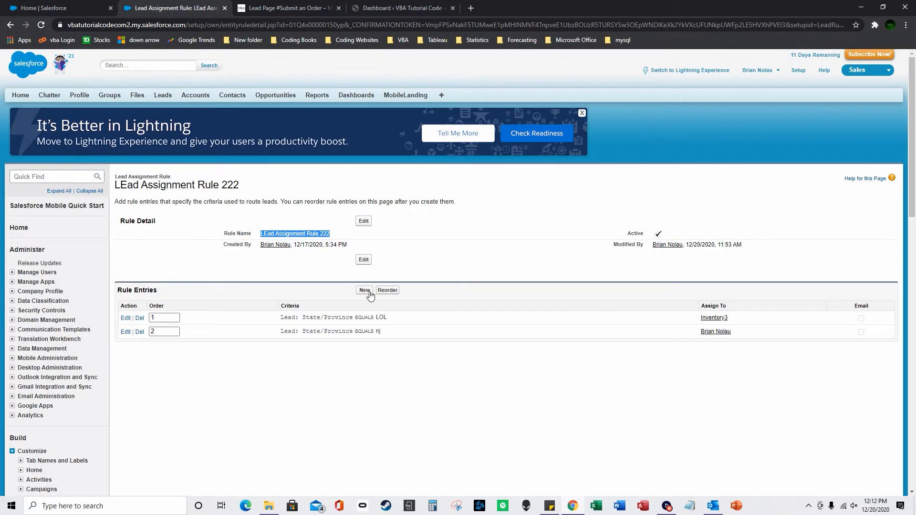
pyautogui.doubleClick(160, 319)
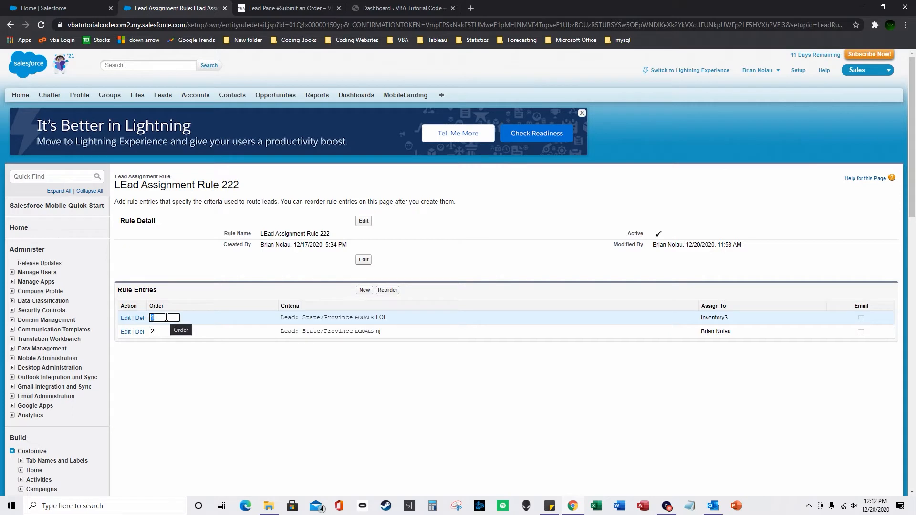
# Edit rule entry 1 and scroll the second criterion's field list toward Lead: Inventory_QTY.
pyautogui.press('Tab')
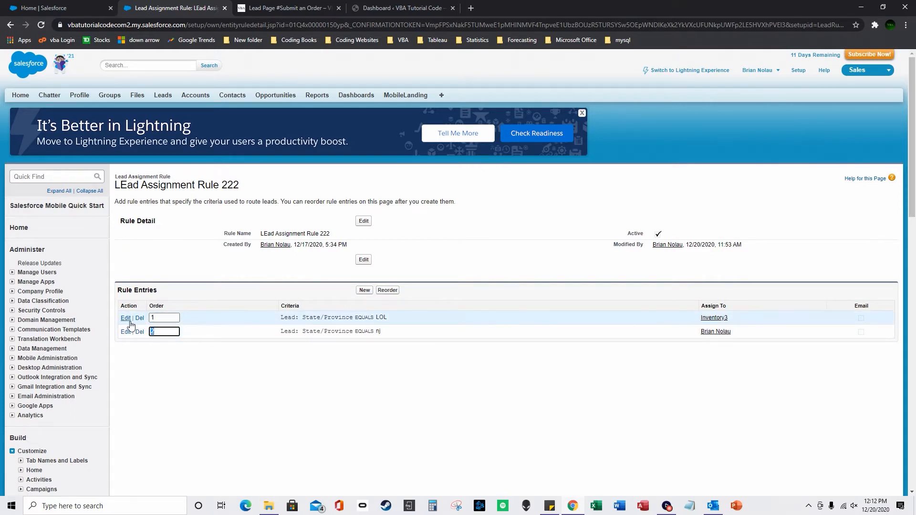
pyautogui.click(129, 322)
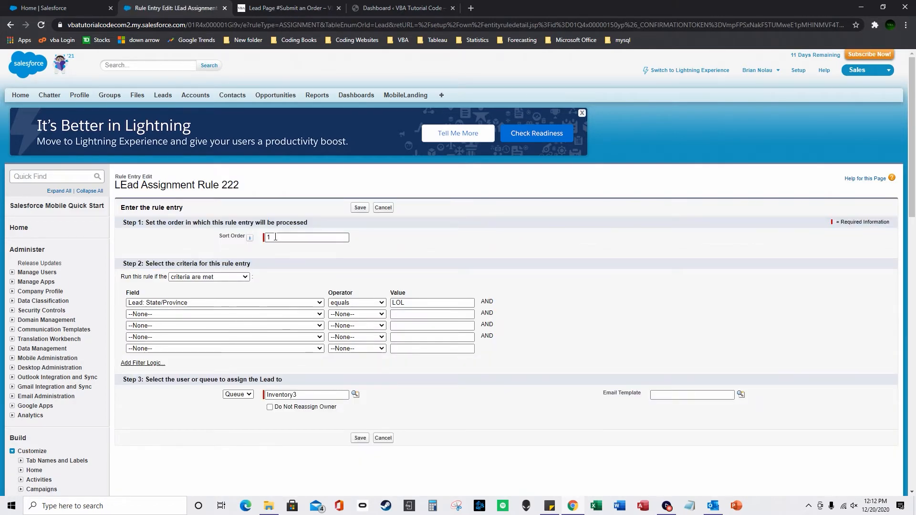
pyautogui.doubleClick(267, 237)
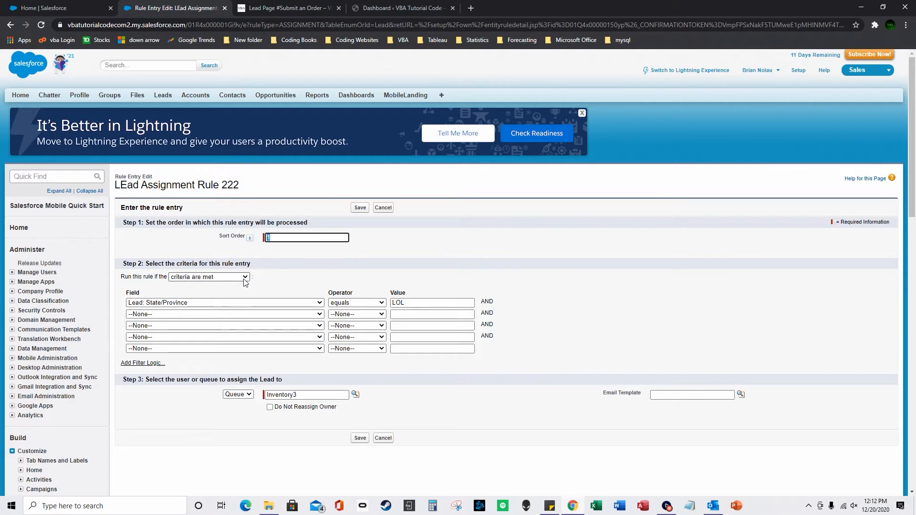
pyautogui.click(191, 315)
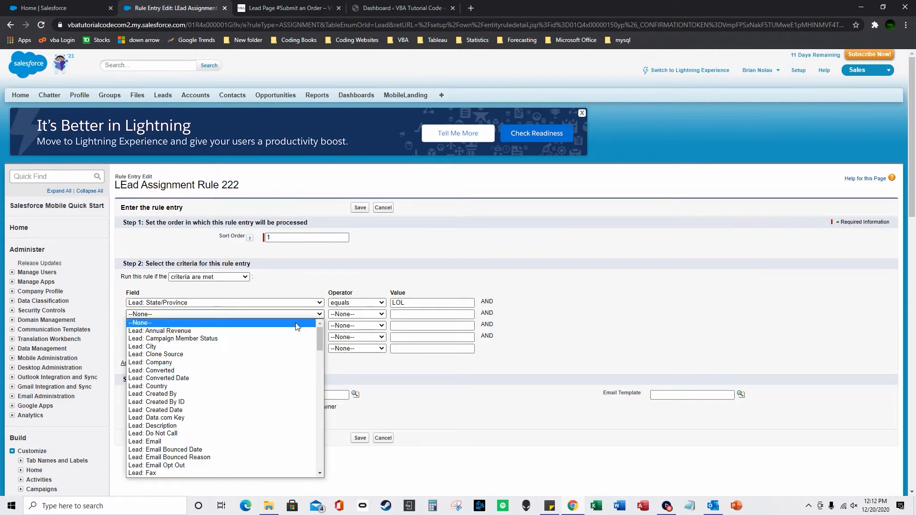
pyautogui.scroll(-6, 239, 399)
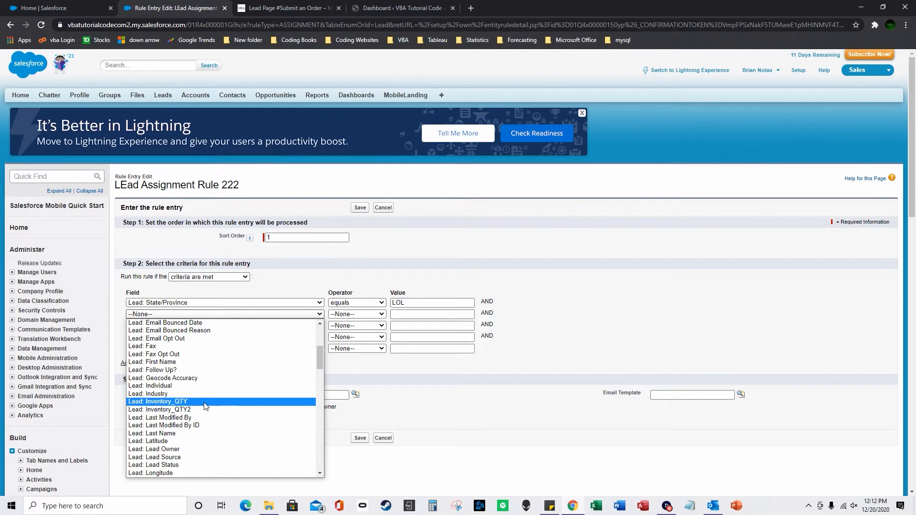
# Set the second criterion field to Lead: Inventory_QTY and open Setup in another tab.
pyautogui.click(205, 402)
pyautogui.click(72, 7)
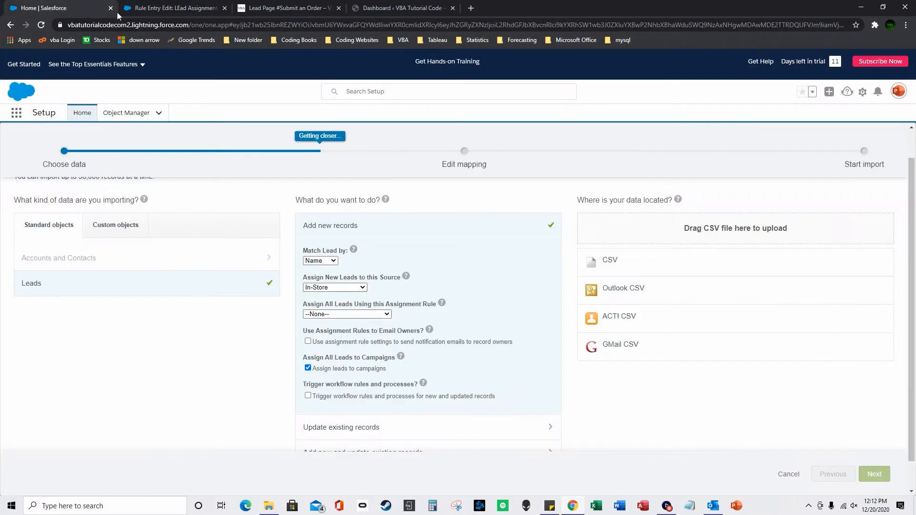
pyautogui.click(862, 93)
pyautogui.click(816, 144)
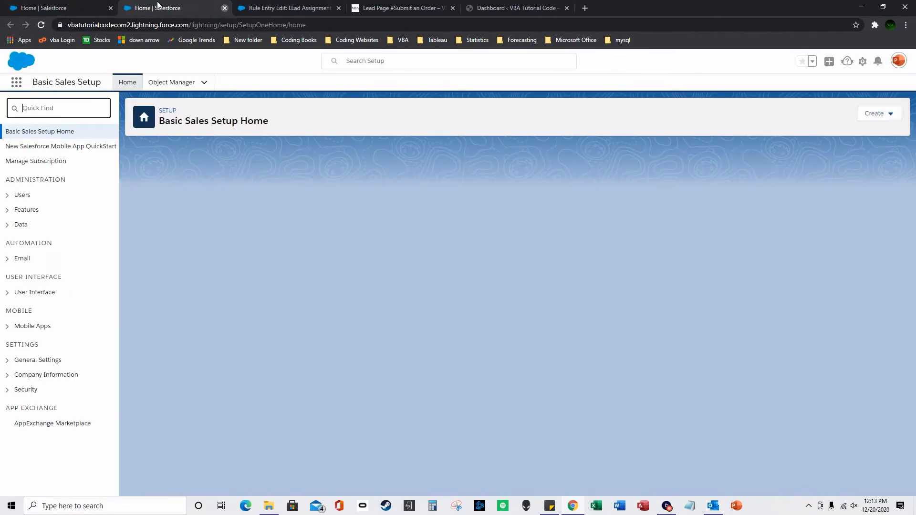
pyautogui.click(72, 7)
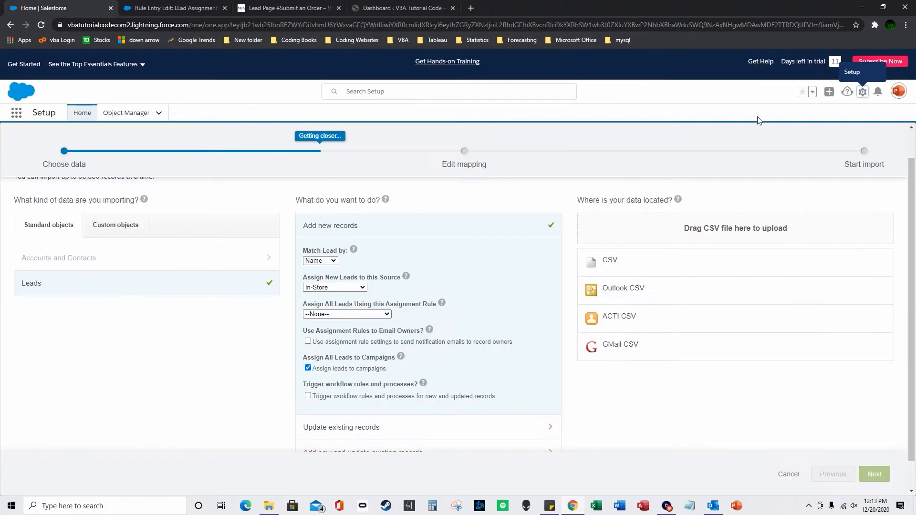
pyautogui.click(859, 92)
pyautogui.click(783, 119)
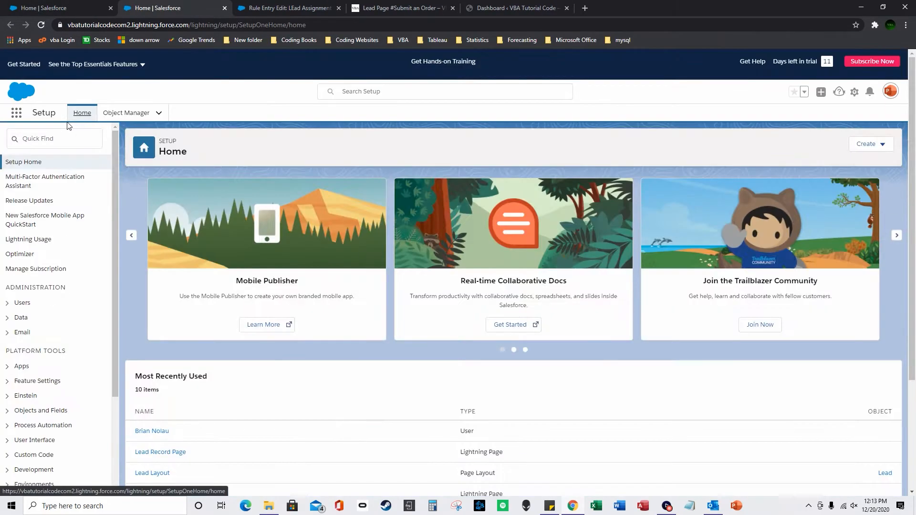
# Through Quick Find 'object manager', start a new custom field on the Lead object.
pyautogui.click(55, 137)
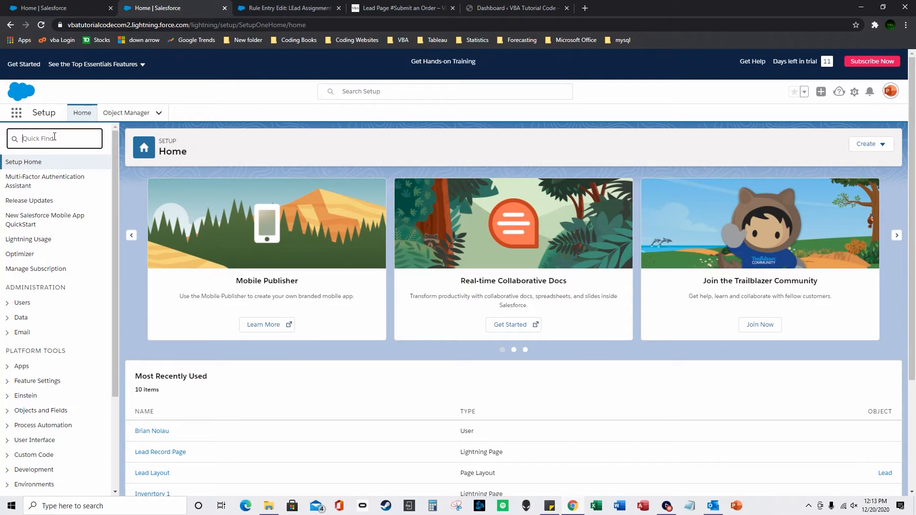
pyautogui.write('object manager')
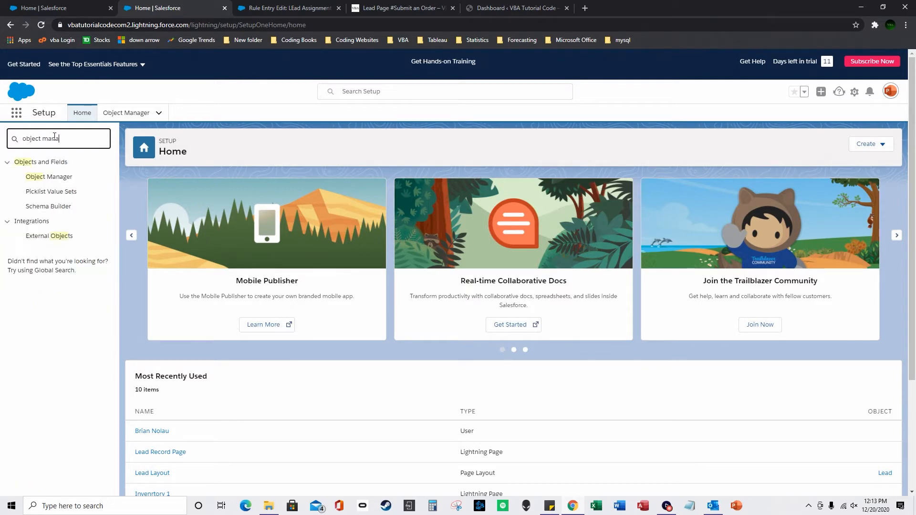
pyautogui.click(56, 177)
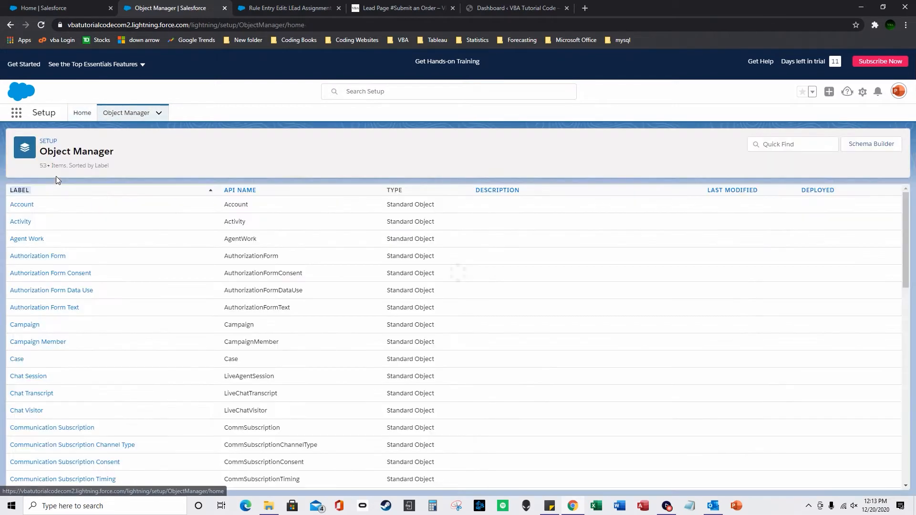
pyautogui.scroll(-4, 67, 377)
pyautogui.scroll(-5, 67, 380)
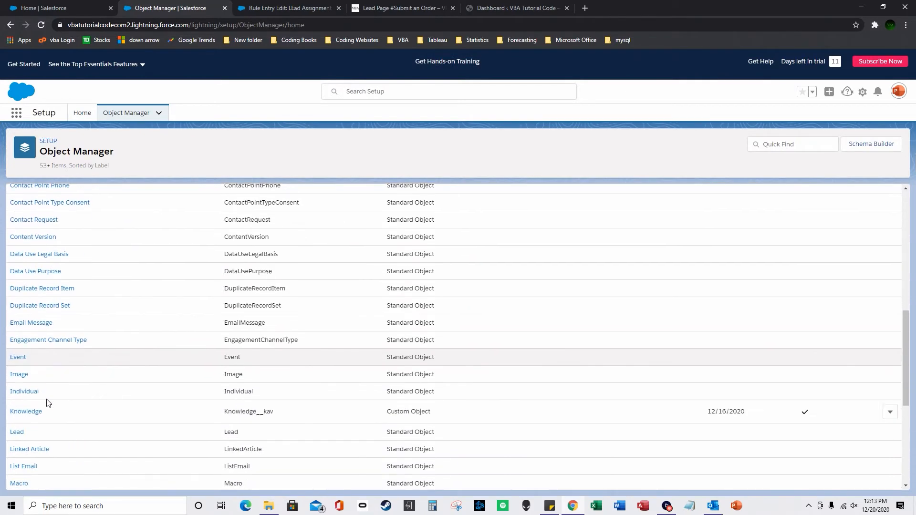
pyautogui.click(20, 337)
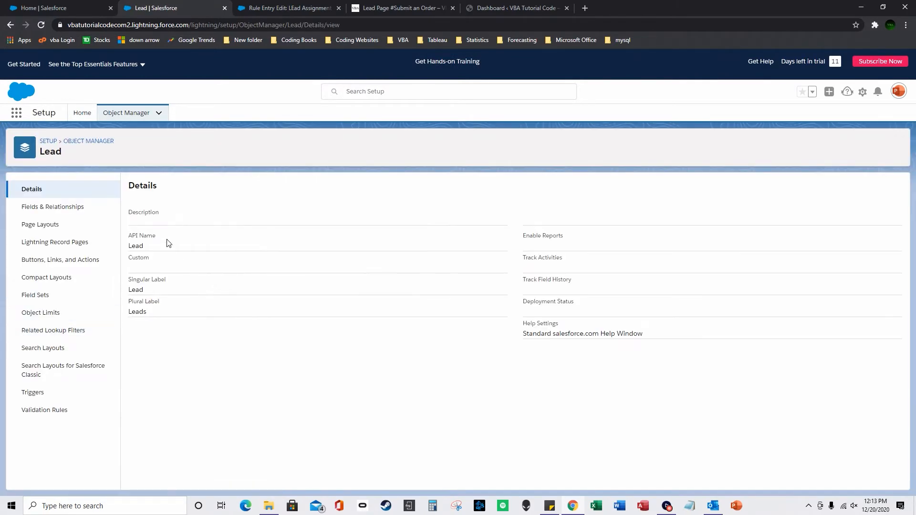
pyautogui.click(60, 208)
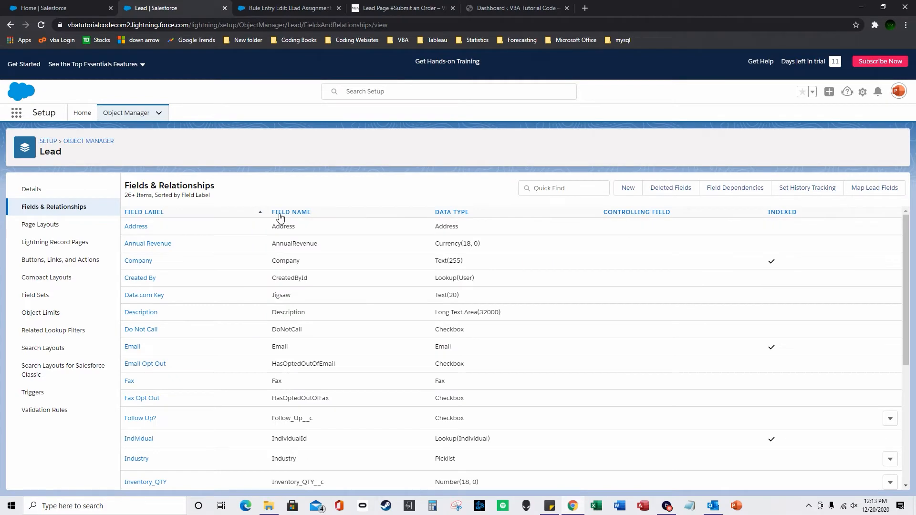
pyautogui.click(628, 188)
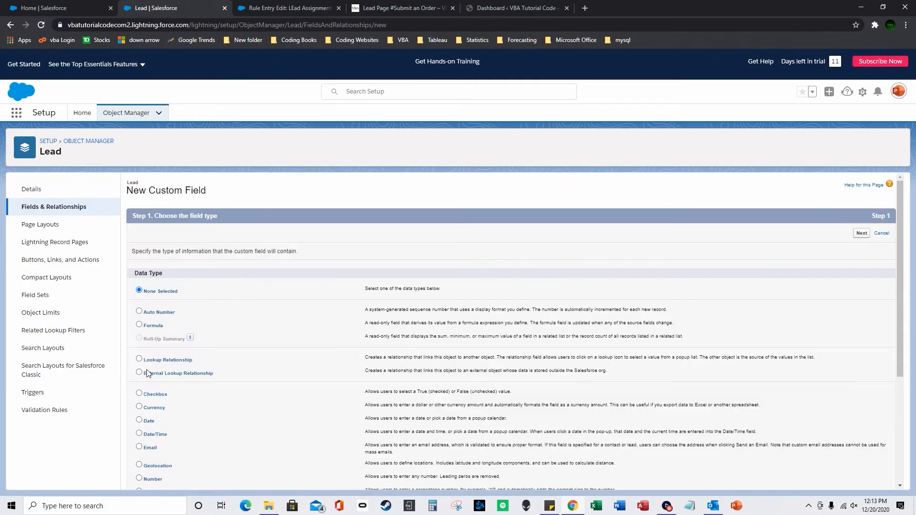
# Choose Number as the new Lead field's data type.
pyautogui.scroll(-3, 146, 344)
pyautogui.click(139, 351)
pyautogui.scroll(-1, 141, 393)
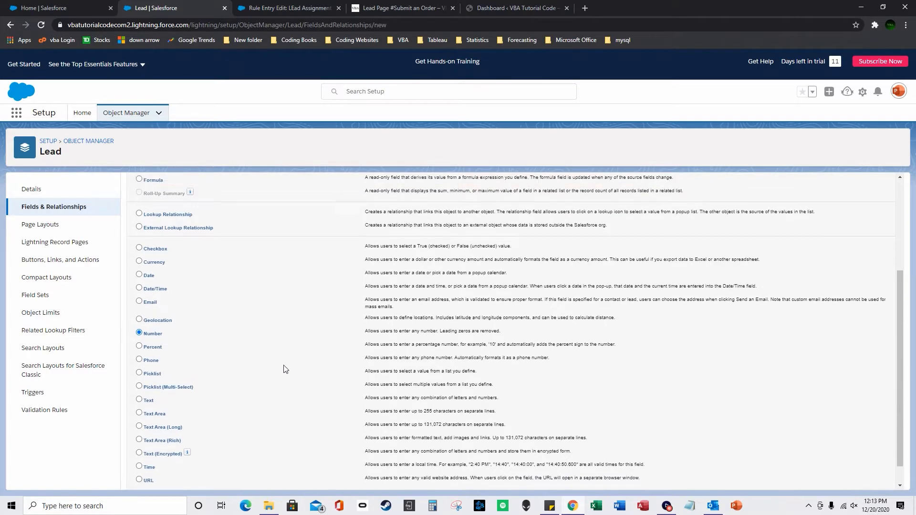
pyautogui.scroll(3, 248, 368)
pyautogui.scroll(-2, 336, 356)
pyautogui.scroll(4, 335, 353)
pyautogui.click(854, 234)
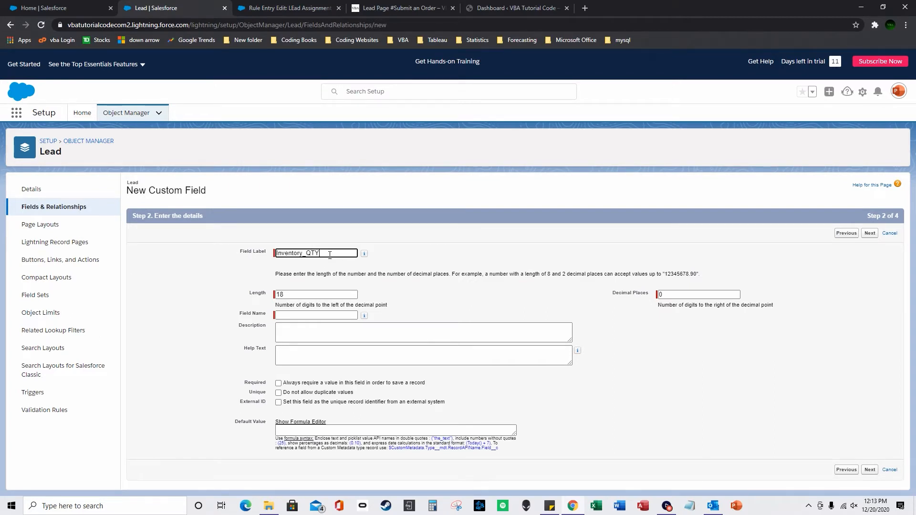
# Define label Inventory_QTY3, length 18, 0 decimals, and advance to page layouts.
pyautogui.click(412, 270)
pyautogui.doubleClick(324, 297)
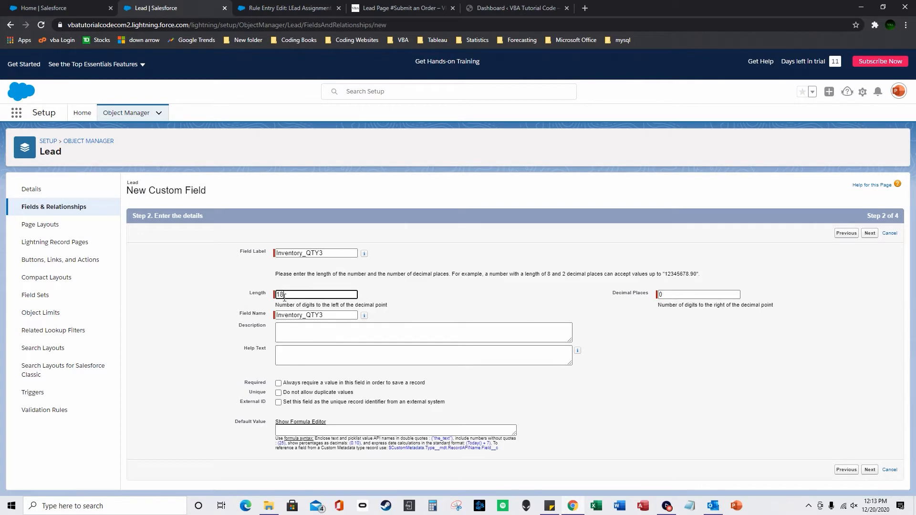
pyautogui.doubleClick(671, 293)
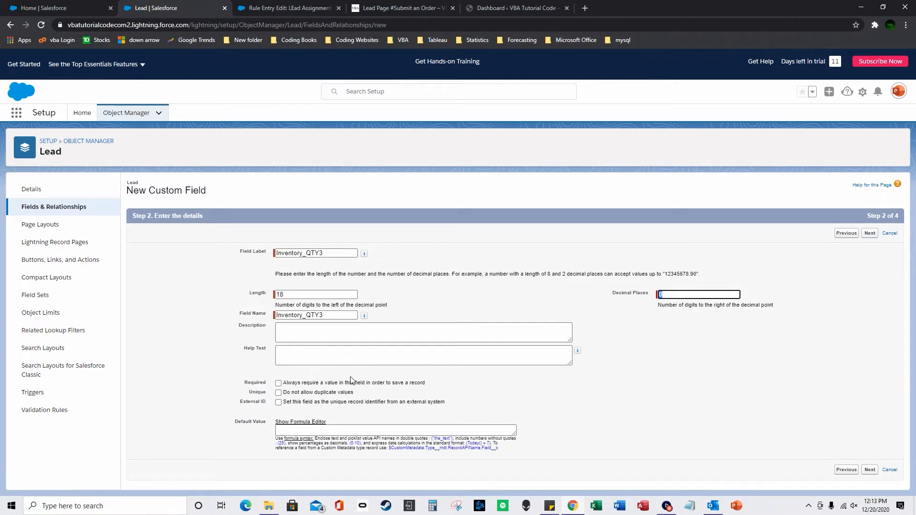
pyautogui.click(870, 233)
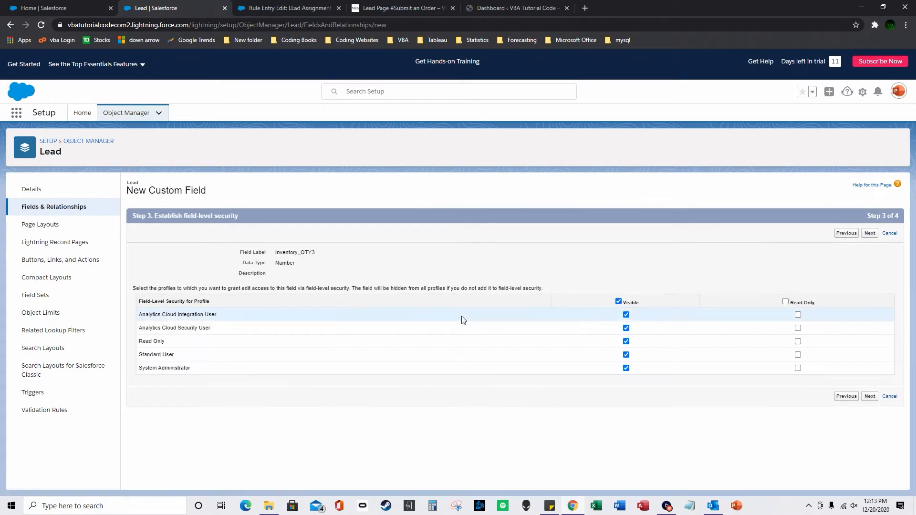
pyautogui.click(869, 396)
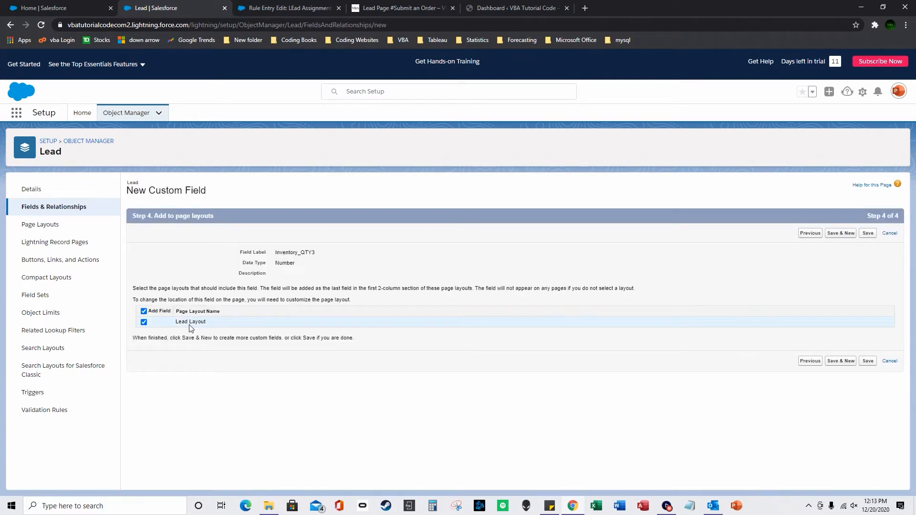
# Reset the second criterion to None and change the State/Province value to nj.
pyautogui.click(224, 8)
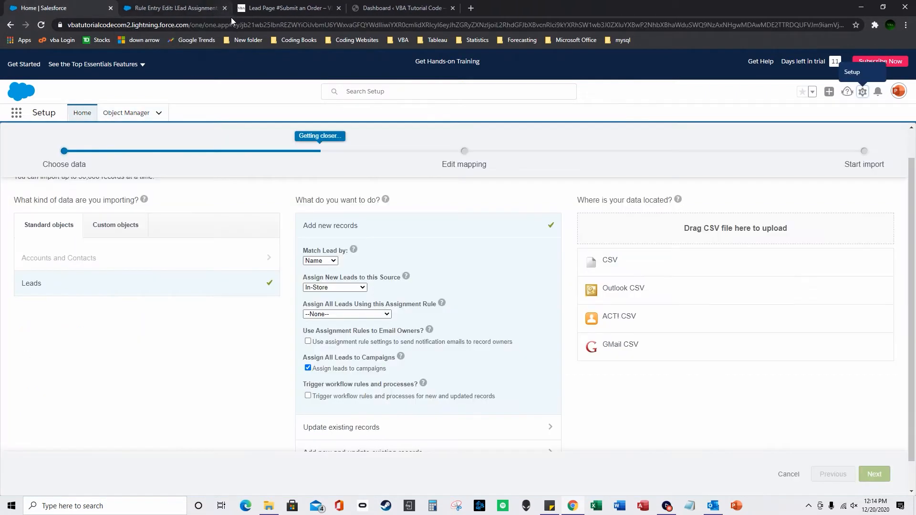
pyautogui.click(165, 6)
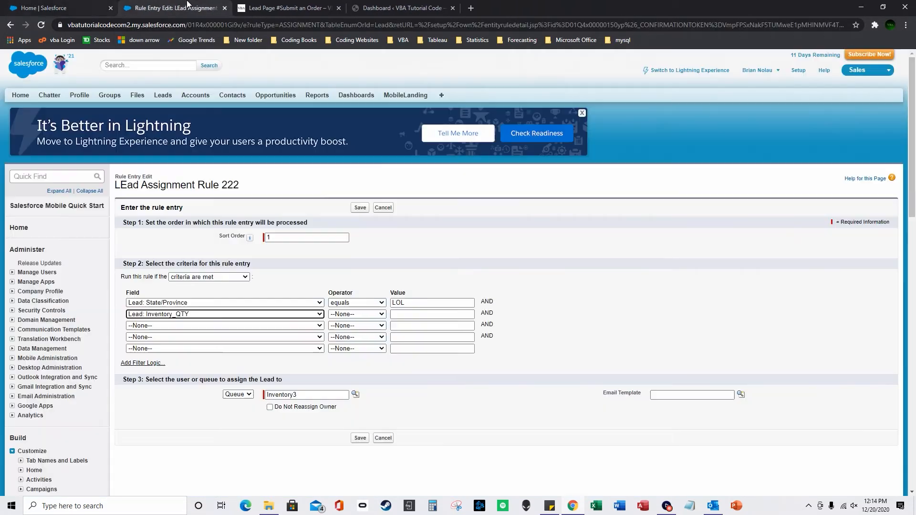
pyautogui.click(286, 315)
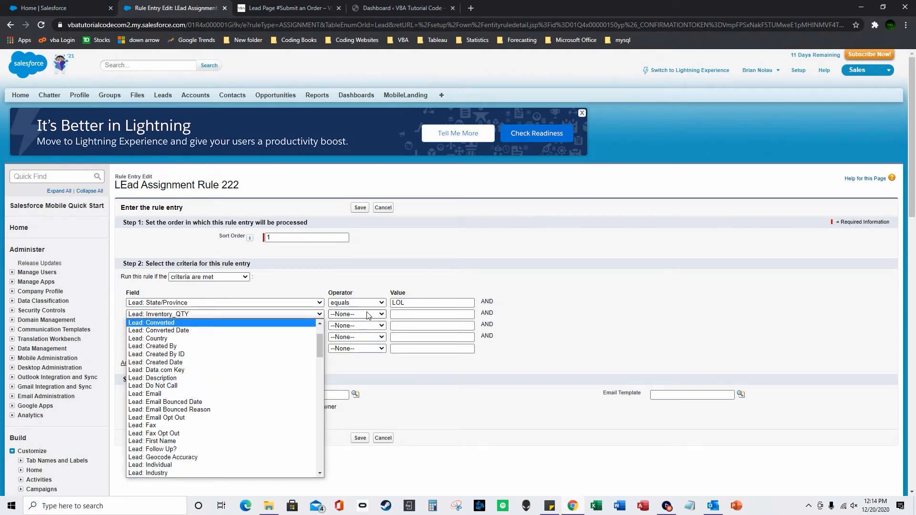
pyautogui.click(350, 285)
pyautogui.click(257, 314)
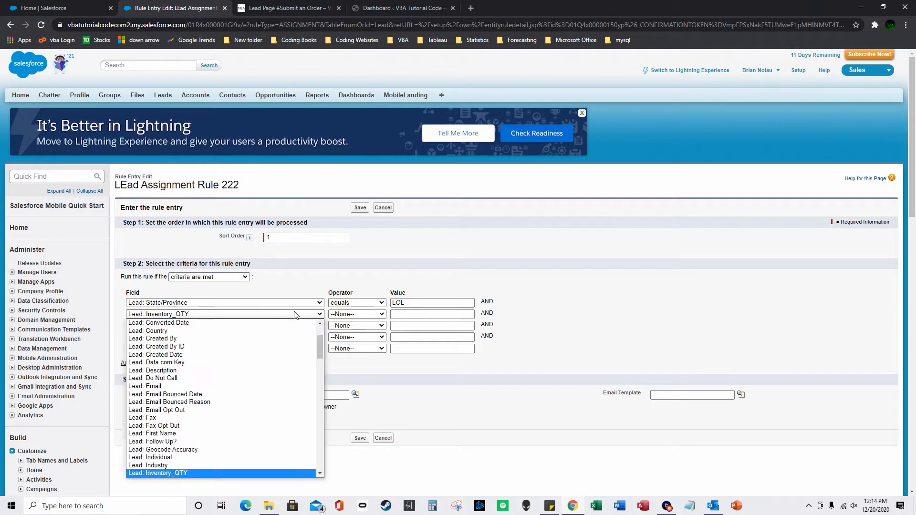
pyautogui.scroll(5, 287, 344)
pyautogui.click(239, 323)
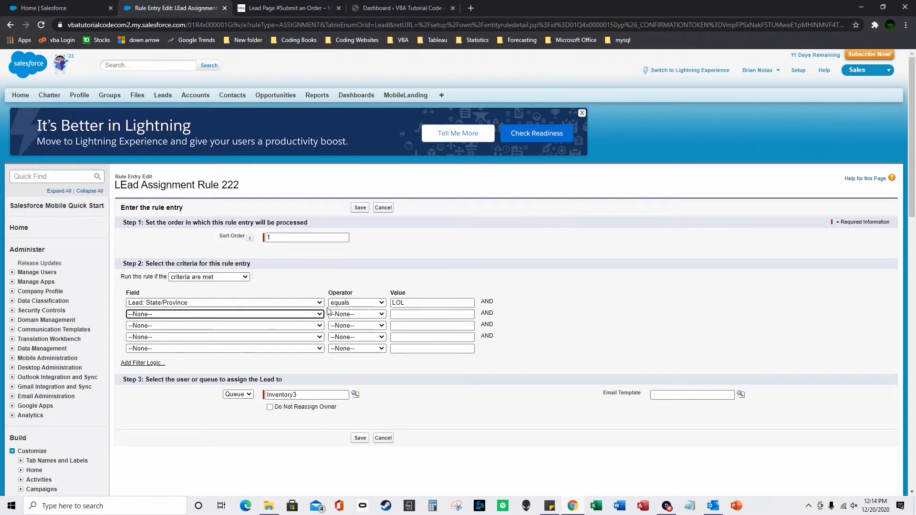
pyautogui.hotkey('shift', 'Tab')
pyautogui.write('nj')
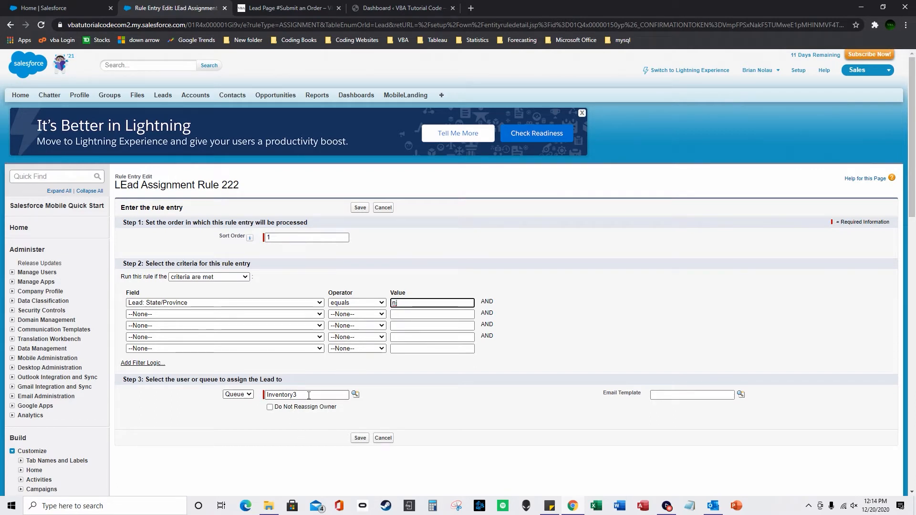
# Try assigning the entry to a User chosen from the lookup.
pyautogui.click(251, 397)
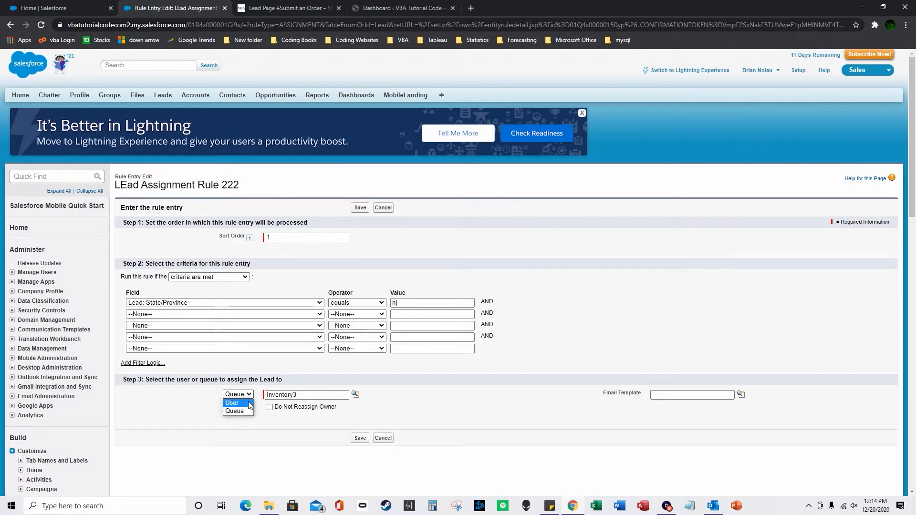
pyautogui.click(250, 403)
pyautogui.click(356, 395)
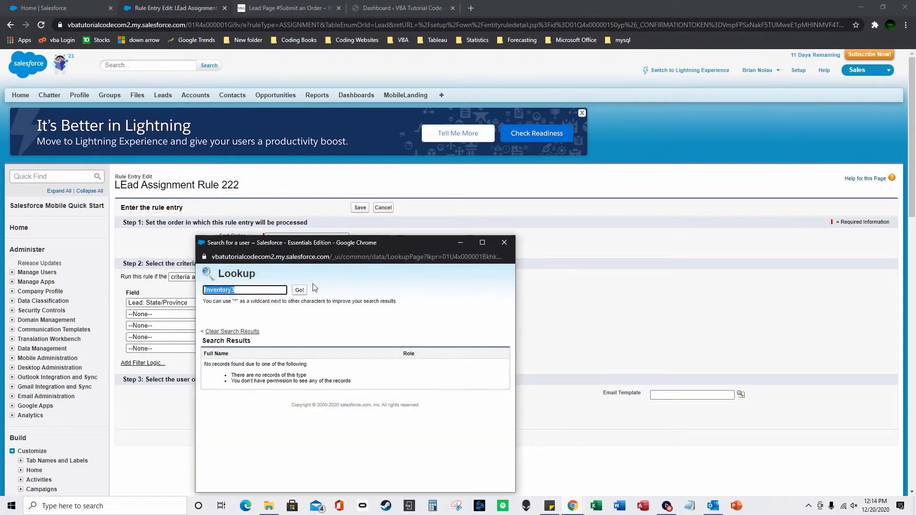
pyautogui.click(504, 243)
pyautogui.moveTo(334, 395); pyautogui.dragTo(283, 395)
pyautogui.press('BackSpace')
pyautogui.press('BackSpace')
pyautogui.press('BackSpace')
pyautogui.click(355, 395)
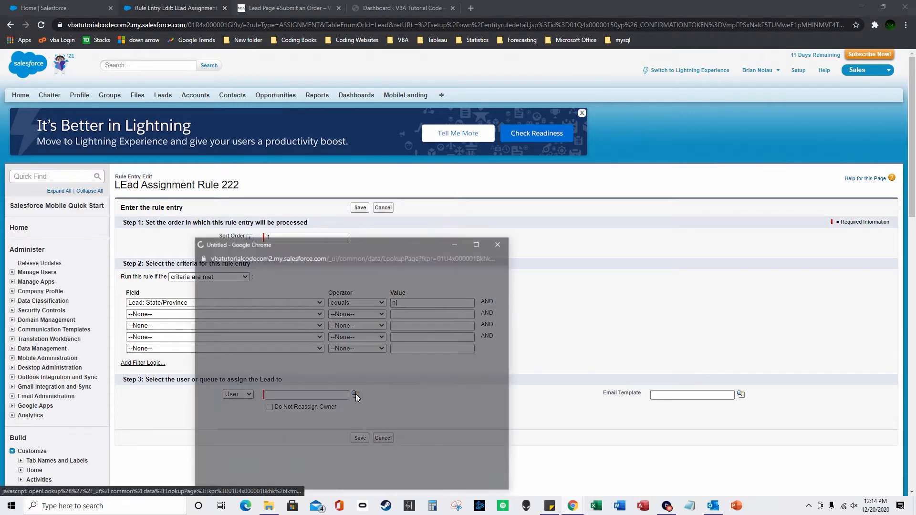
pyautogui.click(218, 359)
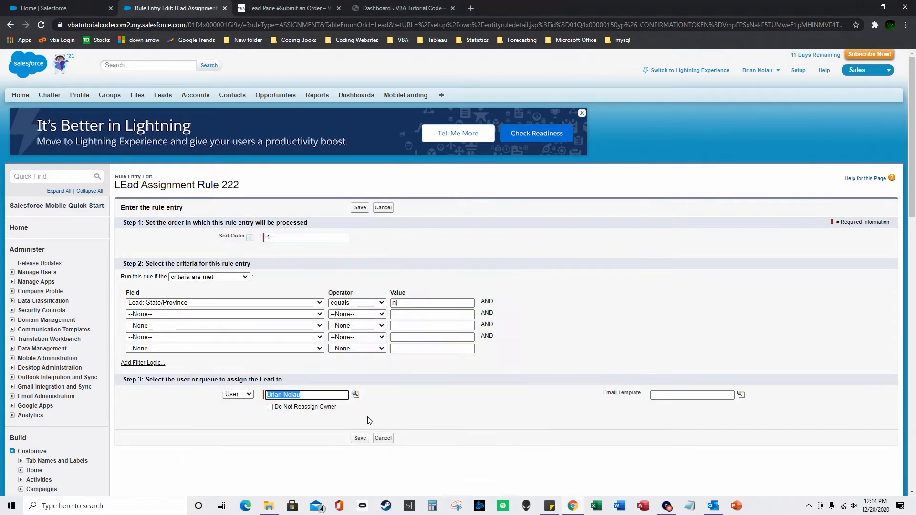
# Switch the assignee type back to Queue, clear the name, and close the queue lookup.
pyautogui.click(238, 395)
pyautogui.click(236, 412)
pyautogui.tripleClick(327, 394)
pyautogui.press('BackSpace')
pyautogui.click(355, 394)
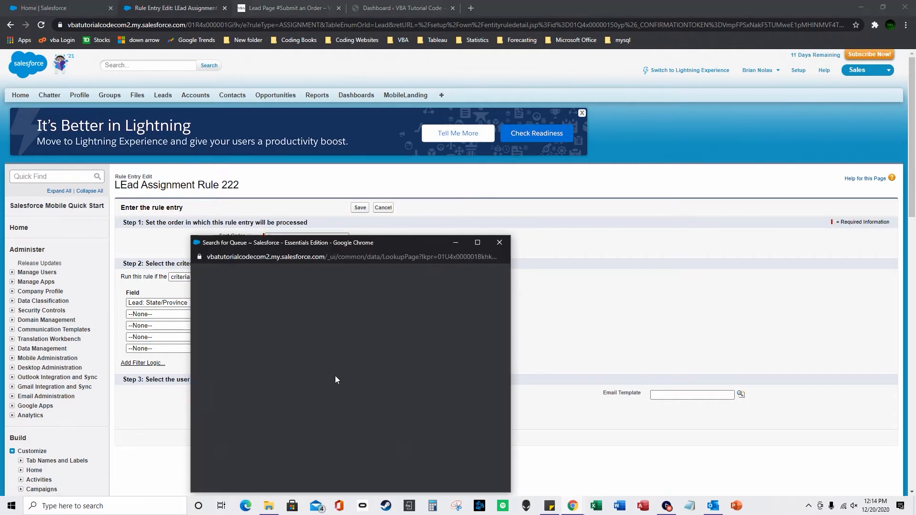
pyautogui.click(502, 246)
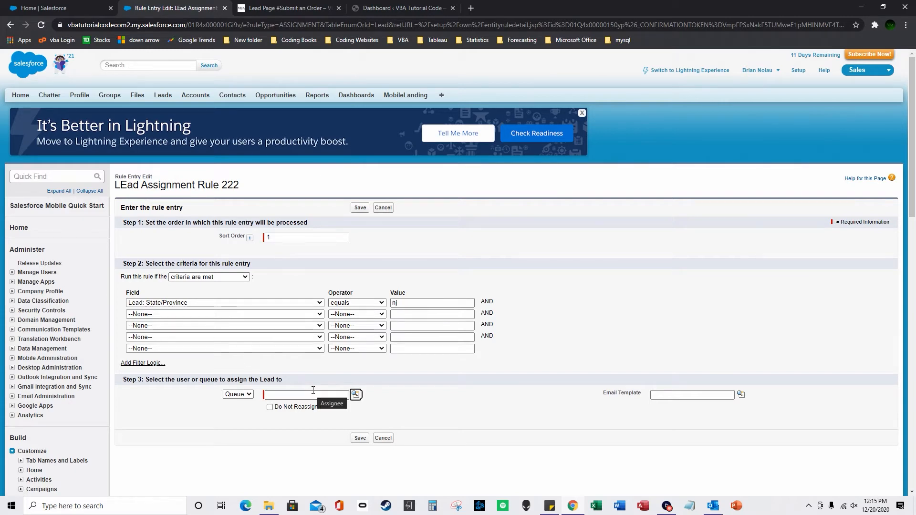
# Check the import wizard's available assignment rules, then return to the rule entry's sort order.
pyautogui.click(85, 7)
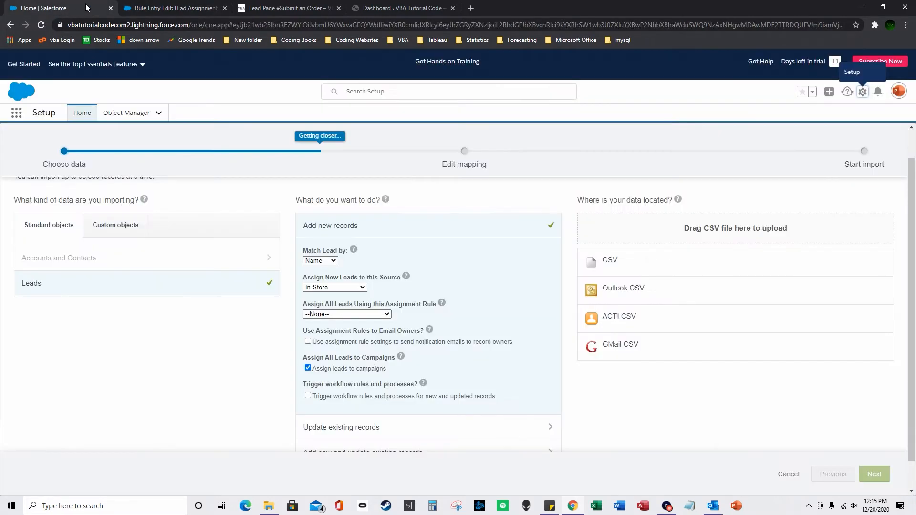
pyautogui.click(370, 314)
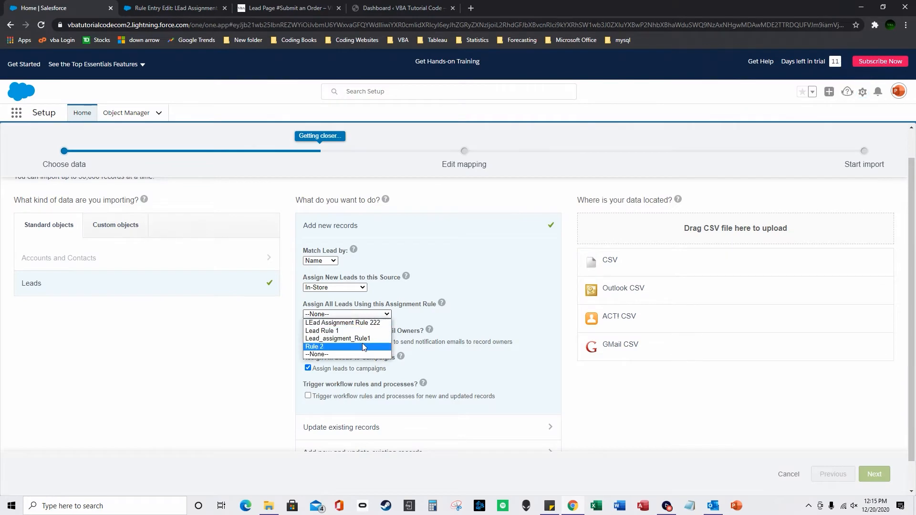
pyautogui.click(482, 307)
pyautogui.click(175, 7)
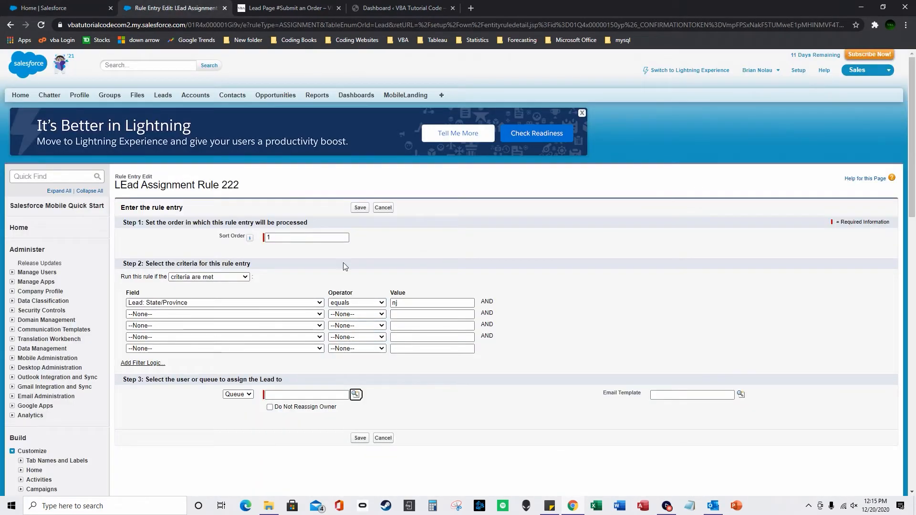
pyautogui.moveTo(279, 237); pyautogui.dragTo(254, 238)
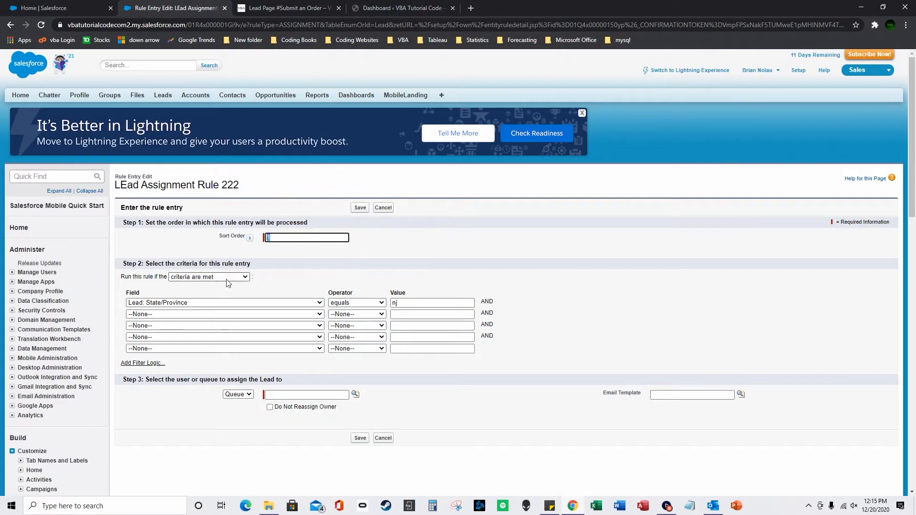
# Assign the entry to queue Inventory3 and save it.
pyautogui.click(306, 395)
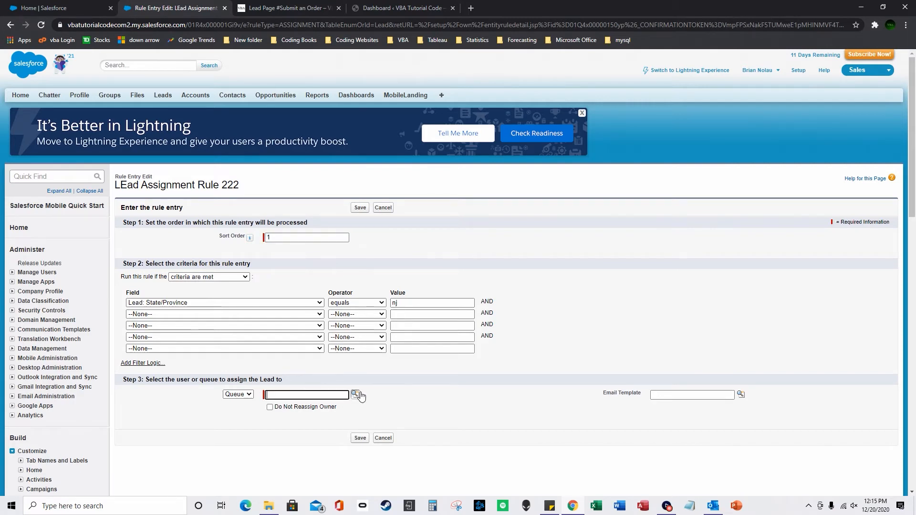
pyautogui.click(355, 394)
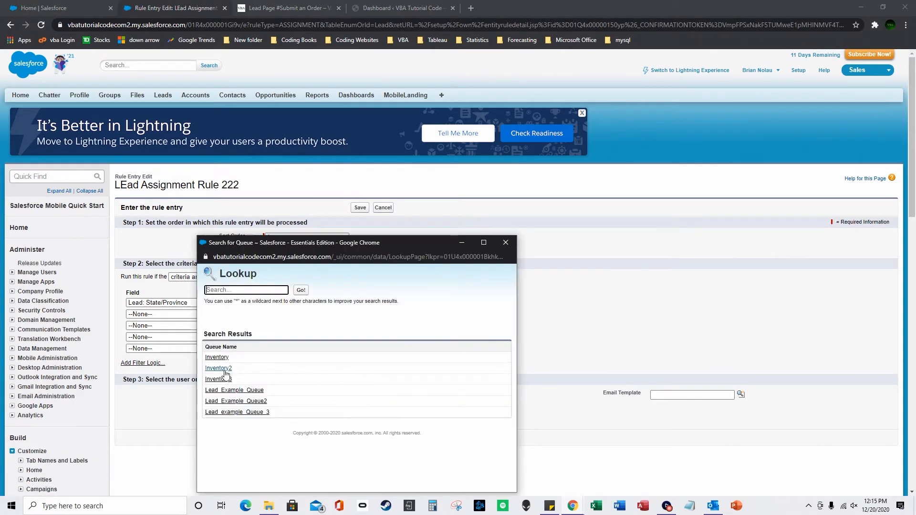
pyautogui.click(225, 379)
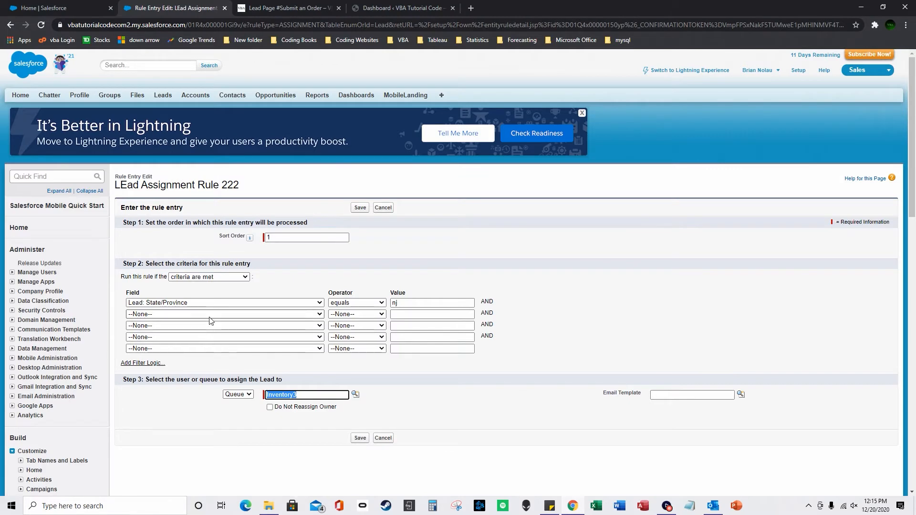
pyautogui.click(359, 438)
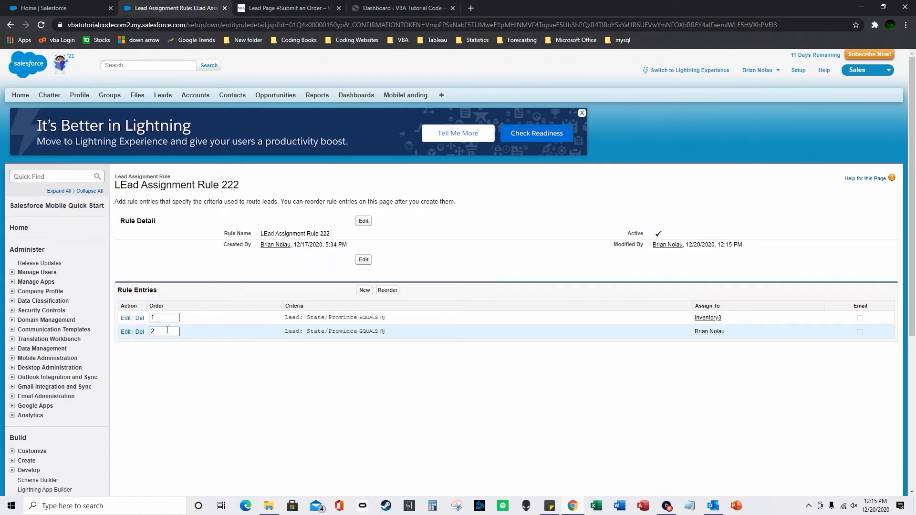
pyautogui.moveTo(167, 330); pyautogui.dragTo(139, 332)
# Edit entry 2 to State/Province equals ny, assigned to queue Inventory2.
pyautogui.click(126, 332)
pyautogui.moveTo(418, 302); pyautogui.dragTo(390, 303)
pyautogui.write('ny')
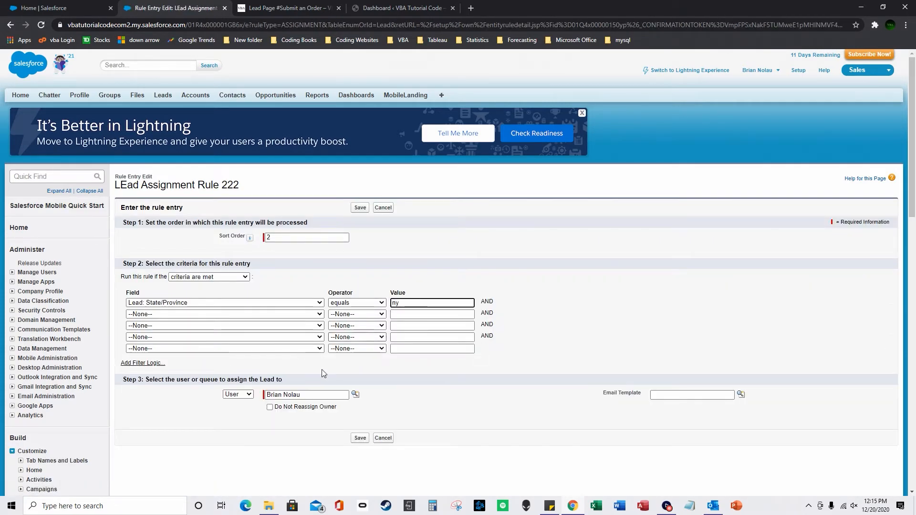
pyautogui.click(355, 395)
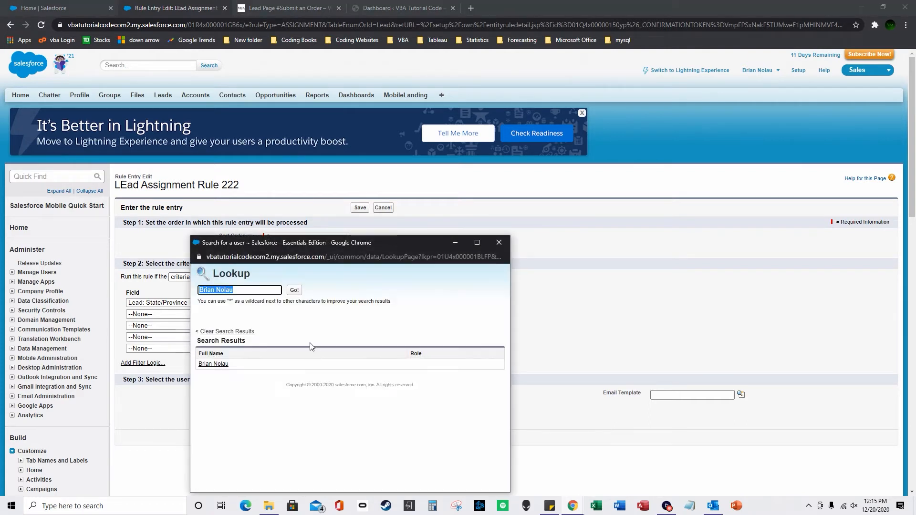
pyautogui.click(499, 243)
pyautogui.click(237, 394)
pyautogui.click(236, 410)
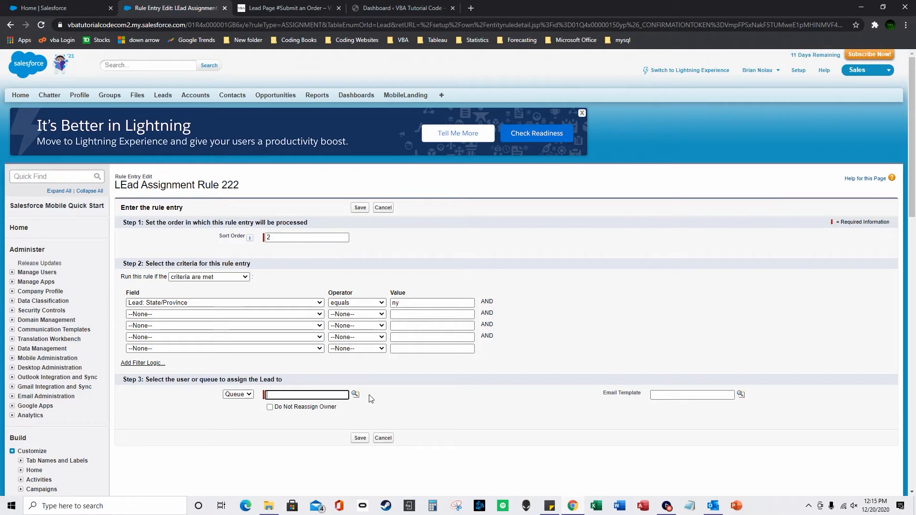
pyautogui.click(355, 395)
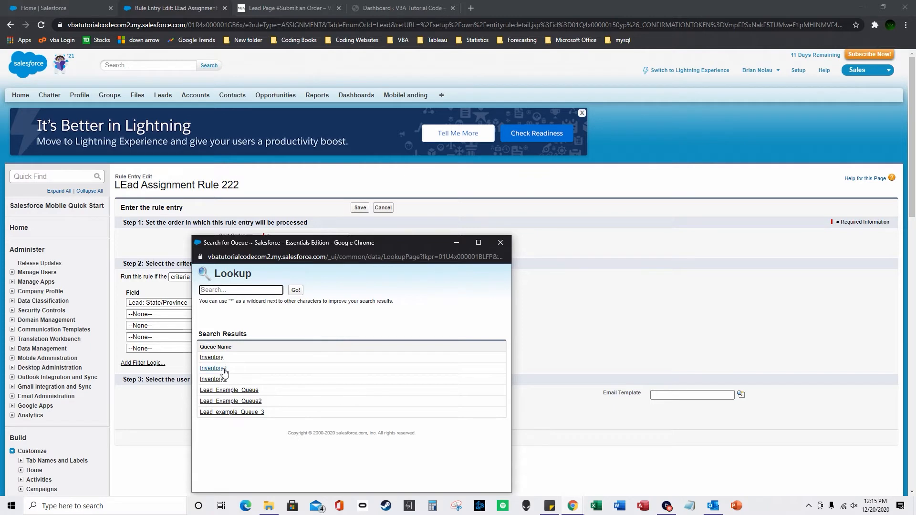
pyautogui.click(213, 368)
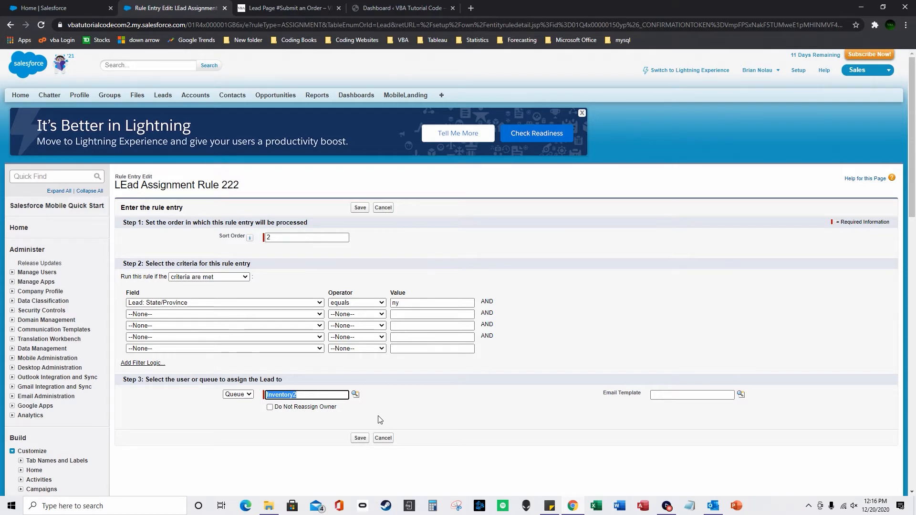
# Apply LEad Assignment Rule 222 in the import wizard and save the second entry.
pyautogui.click(72, 6)
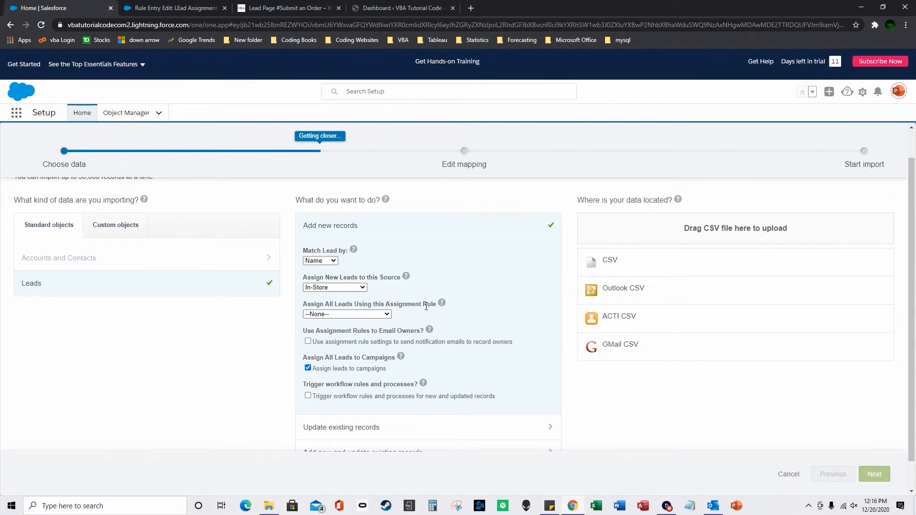
pyautogui.click(372, 314)
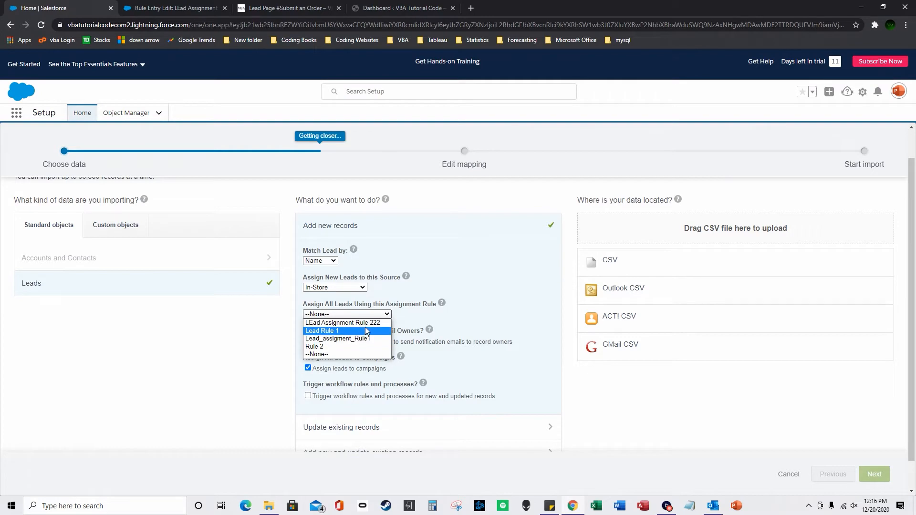
pyautogui.click(368, 323)
pyautogui.click(148, 7)
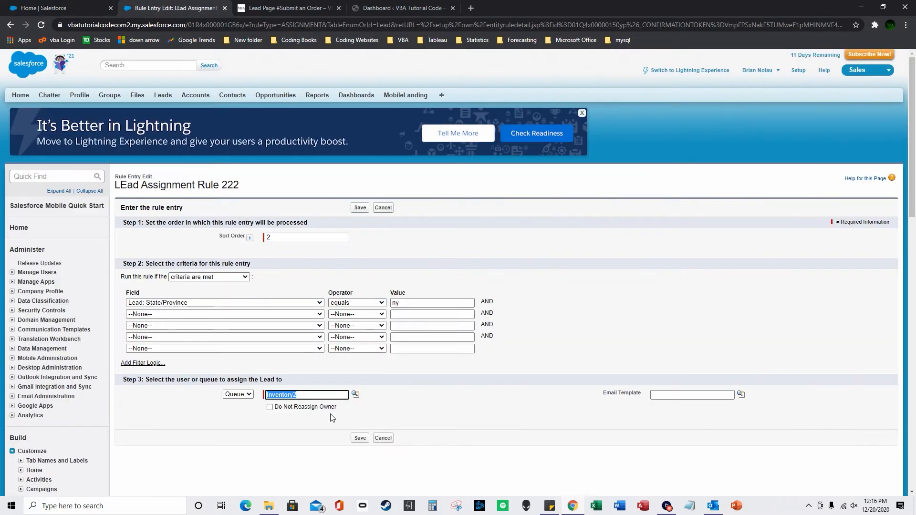
pyautogui.click(360, 438)
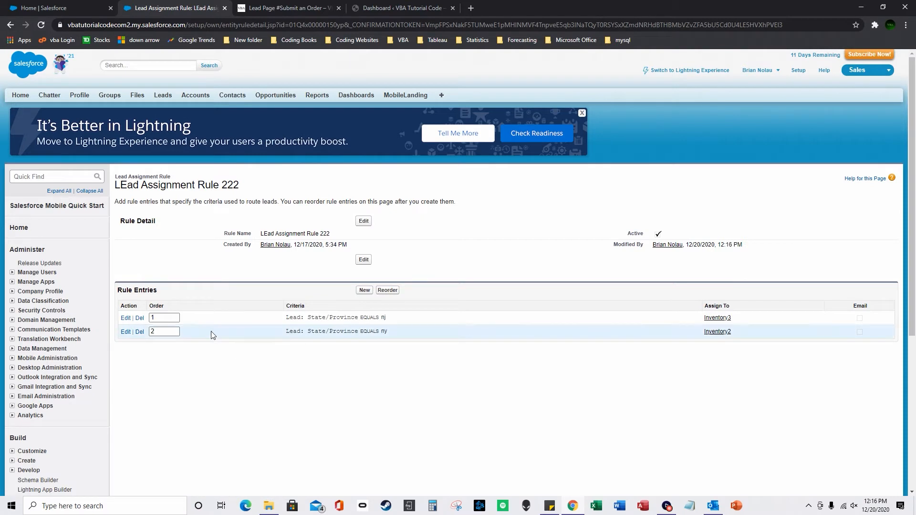
# Reopen LEad Assignment Rule 222 via Quick Find 'lead assign' and start a new entry.
pyautogui.click(52, 177)
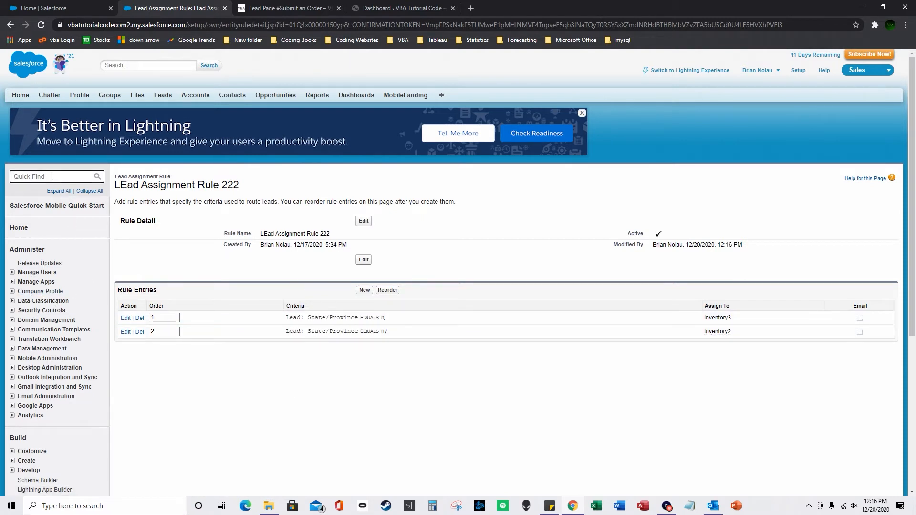
pyautogui.write('lead assign')
pyautogui.click(79, 248)
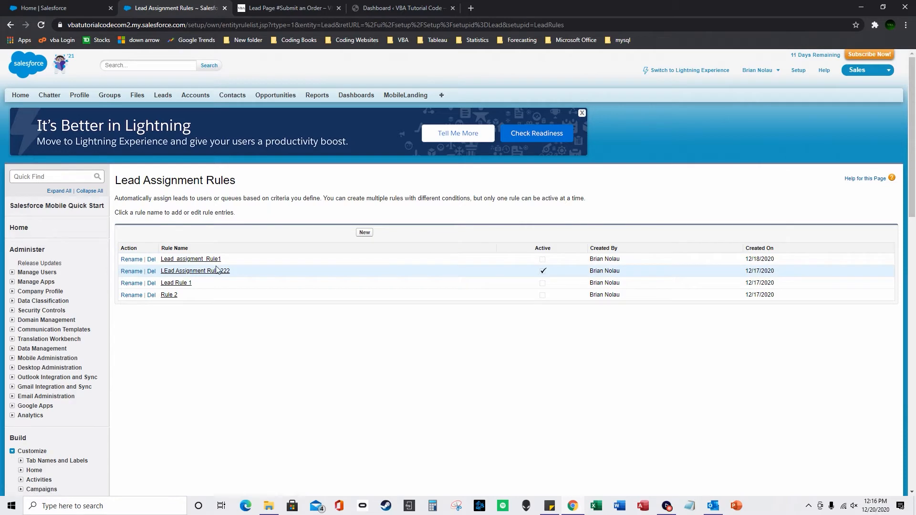
pyautogui.click(217, 270)
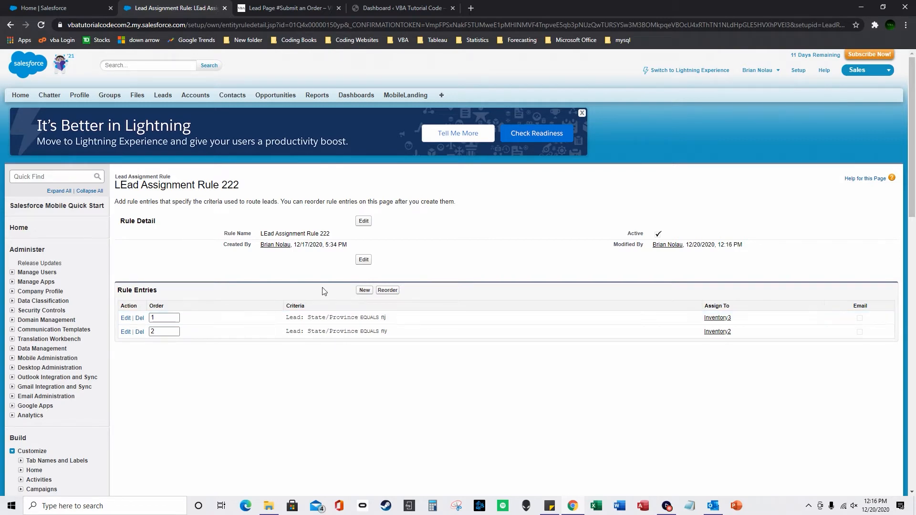
pyautogui.click(364, 291)
# Draft entry 3 with sort order 3 and criterion Lead: City equals, then return to the import wizard.
pyautogui.click(296, 240)
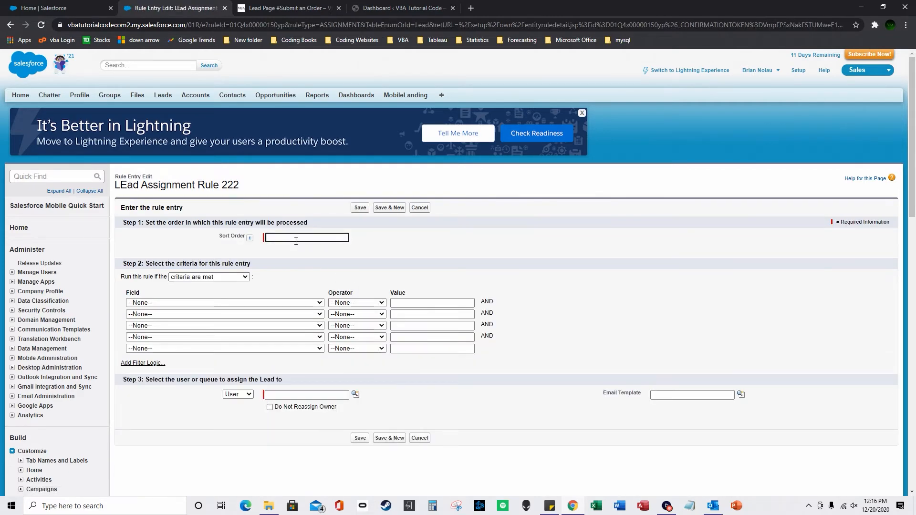
pyautogui.click(258, 304)
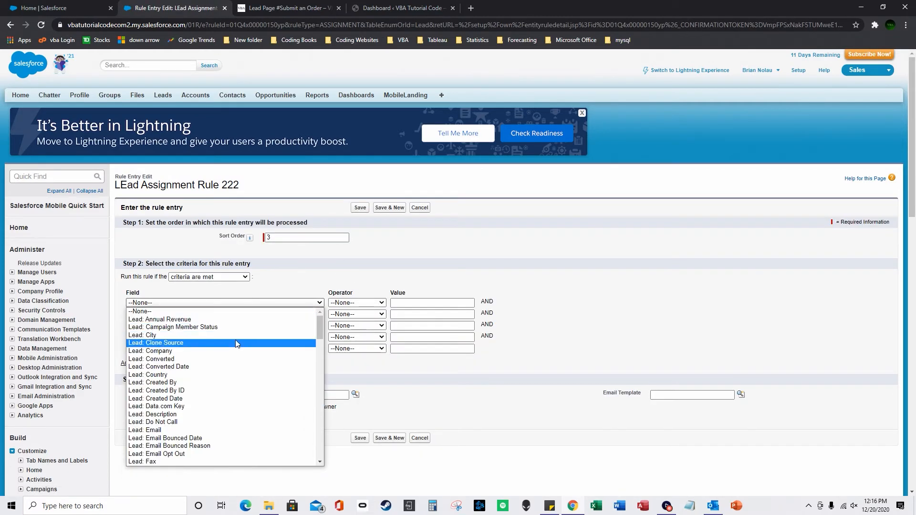
pyautogui.click(237, 335)
pyautogui.click(357, 302)
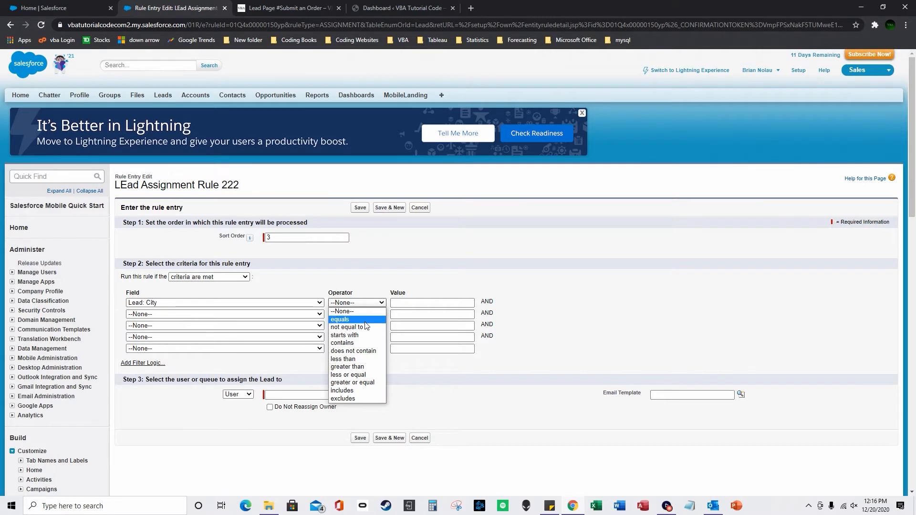
pyautogui.click(353, 320)
pyautogui.click(412, 303)
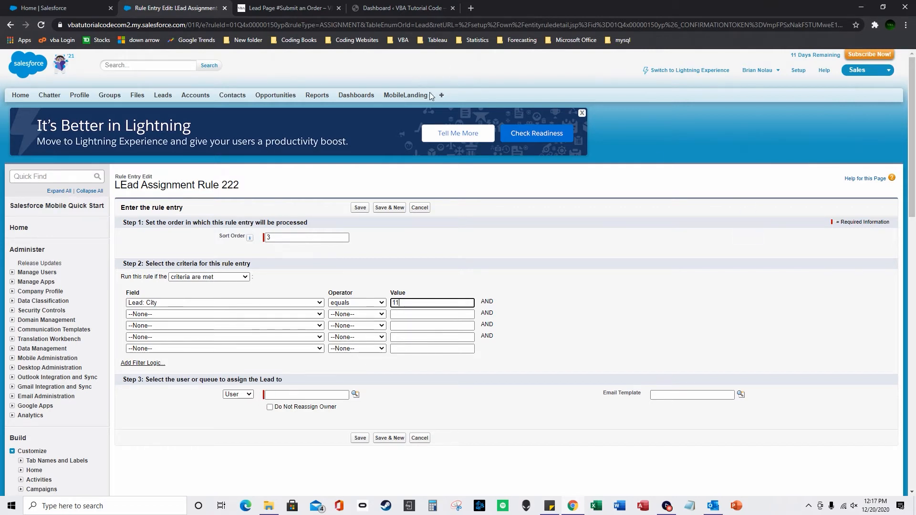
pyautogui.hotkey('ctrl', 'shift', 'Tab')
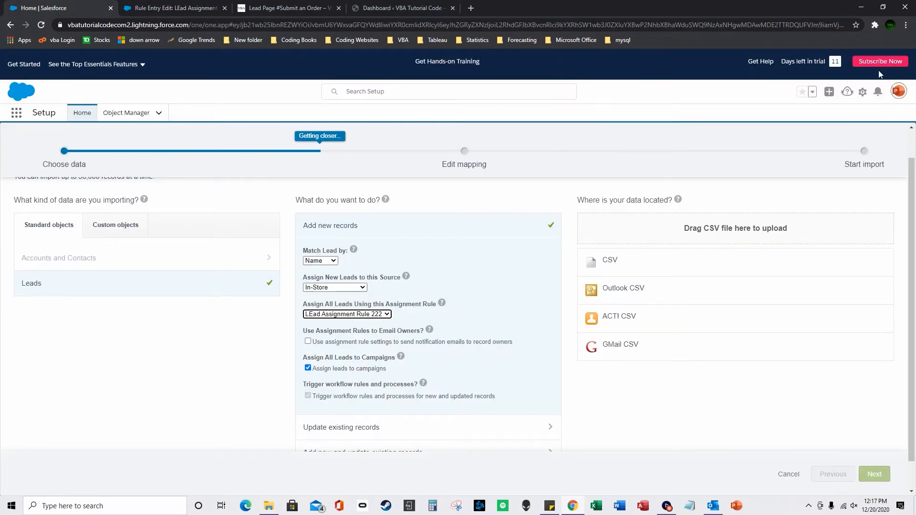
# From Setup's Queues page, start a new queue named Inventory4.
pyautogui.click(862, 92)
pyautogui.click(819, 127)
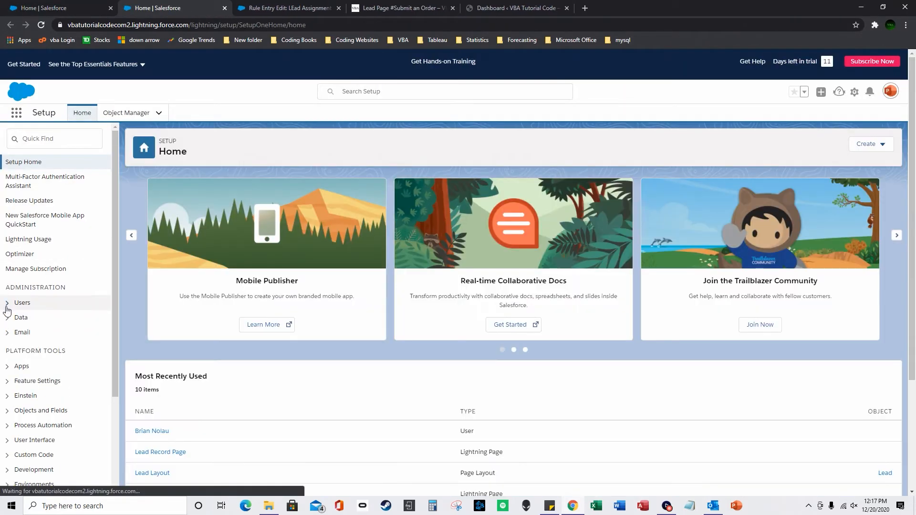
pyautogui.click(7, 307)
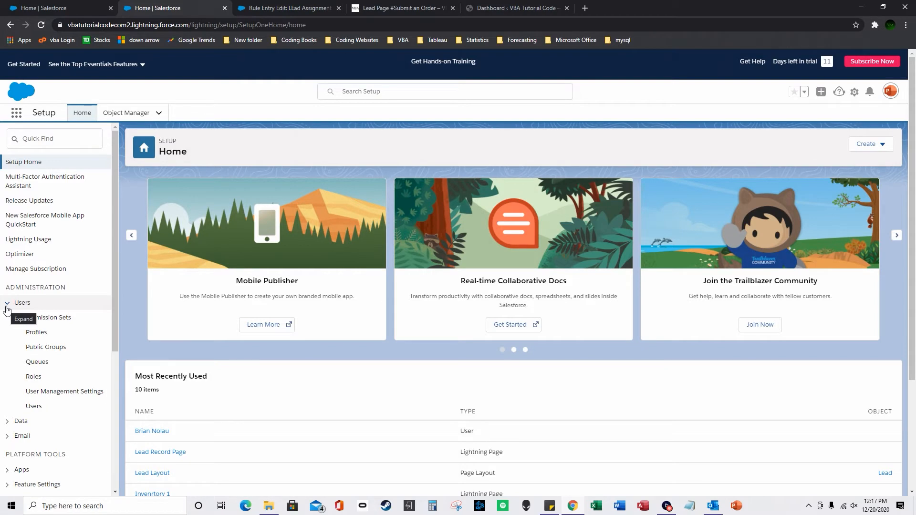
pyautogui.click(36, 363)
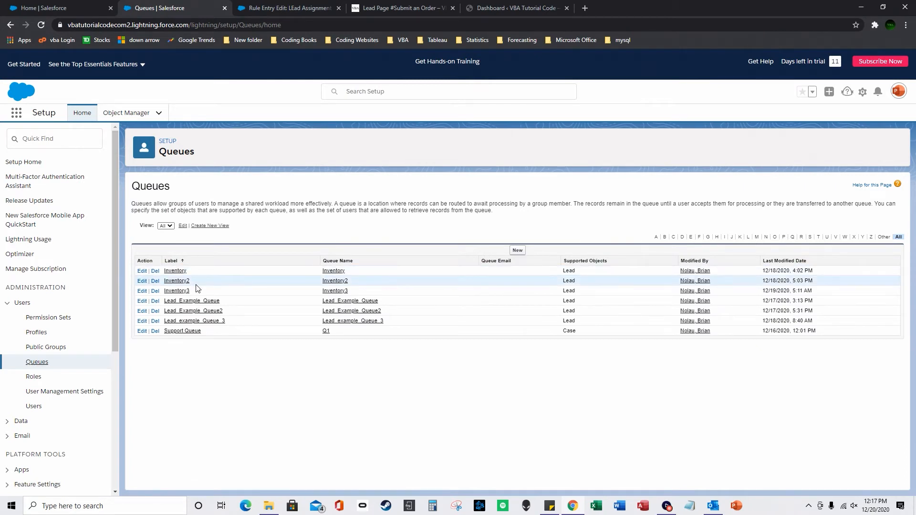
pyautogui.click(517, 251)
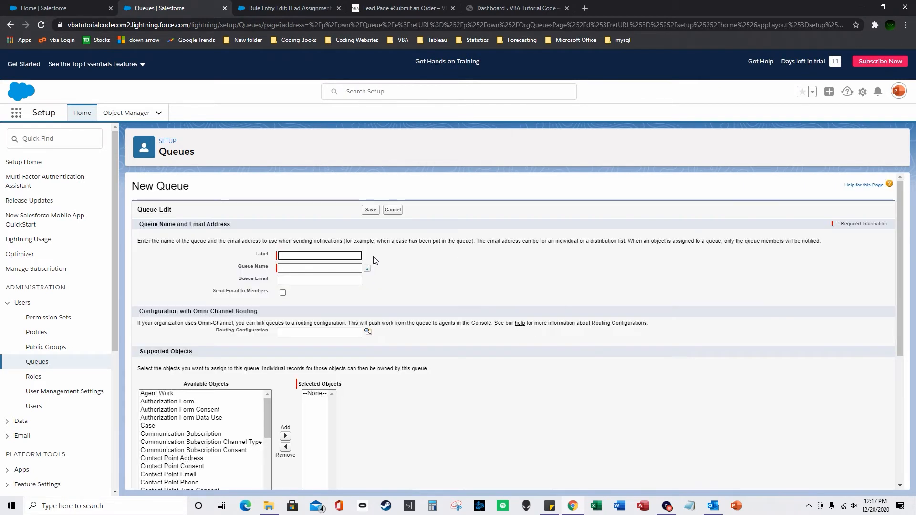
pyautogui.write('Inven')
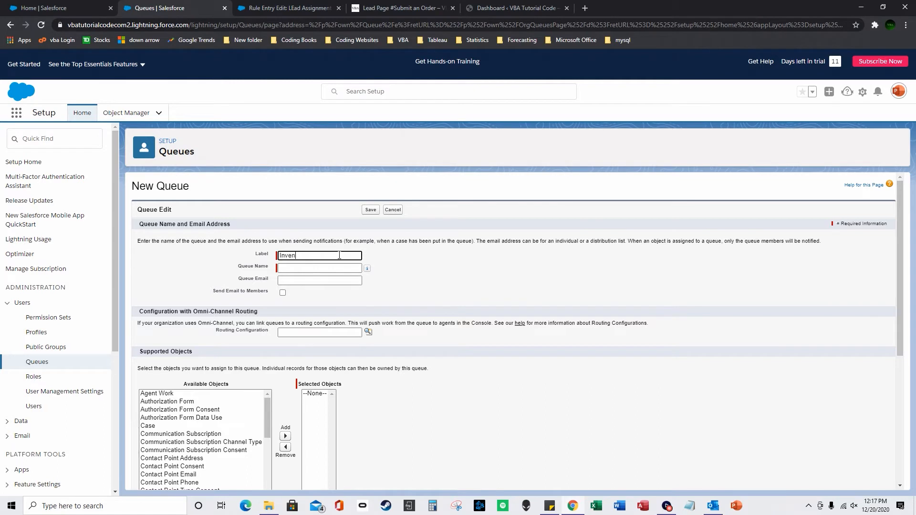
pyautogui.write('tory4')
pyautogui.click(444, 270)
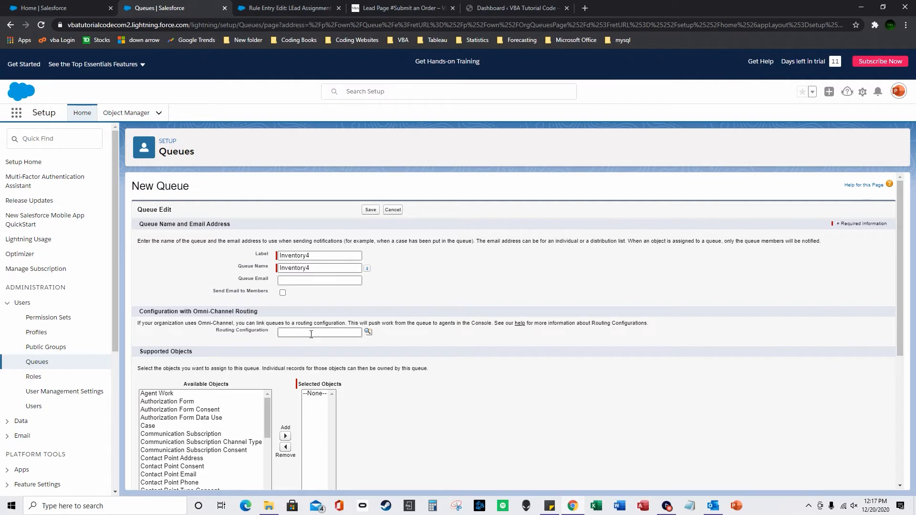
# Add Lead as a supported object and one user as member, then save Inventory4.
pyautogui.scroll(-3, 208, 419)
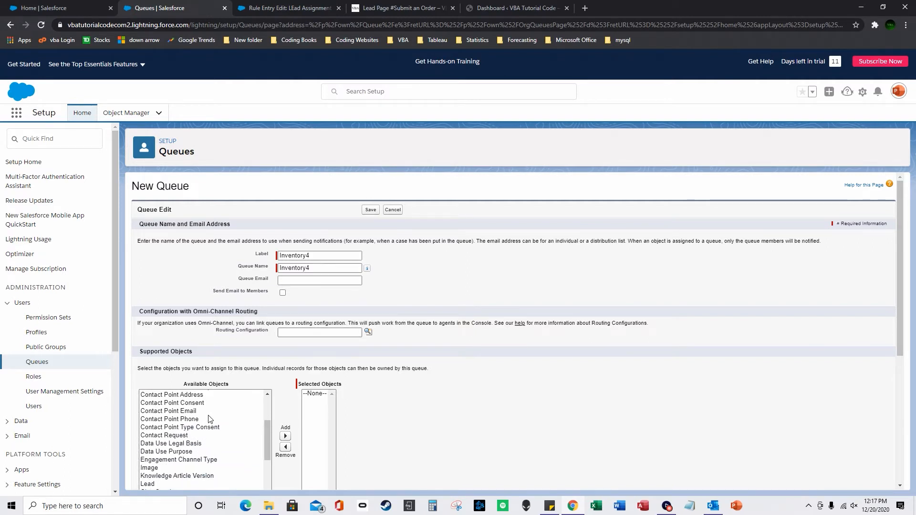
pyautogui.scroll(-5, 212, 428)
pyautogui.scroll(1, 171, 385)
pyautogui.click(169, 358)
pyautogui.click(285, 373)
pyautogui.scroll(-2, 271, 386)
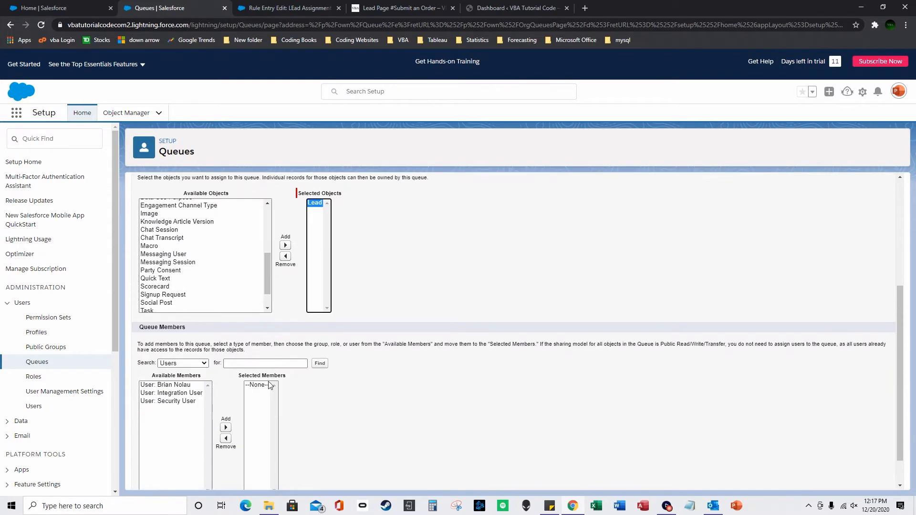
pyautogui.click(172, 385)
pyautogui.click(226, 428)
pyautogui.scroll(-1, 327, 403)
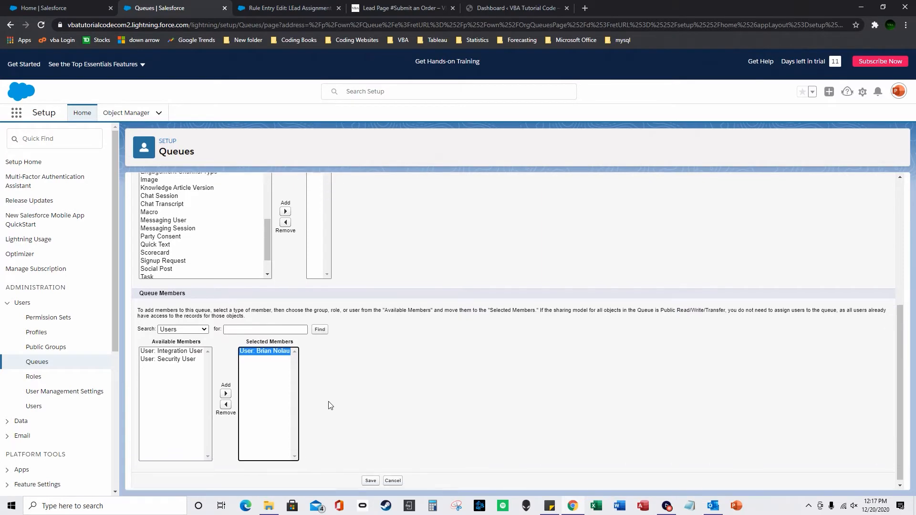
pyautogui.click(371, 477)
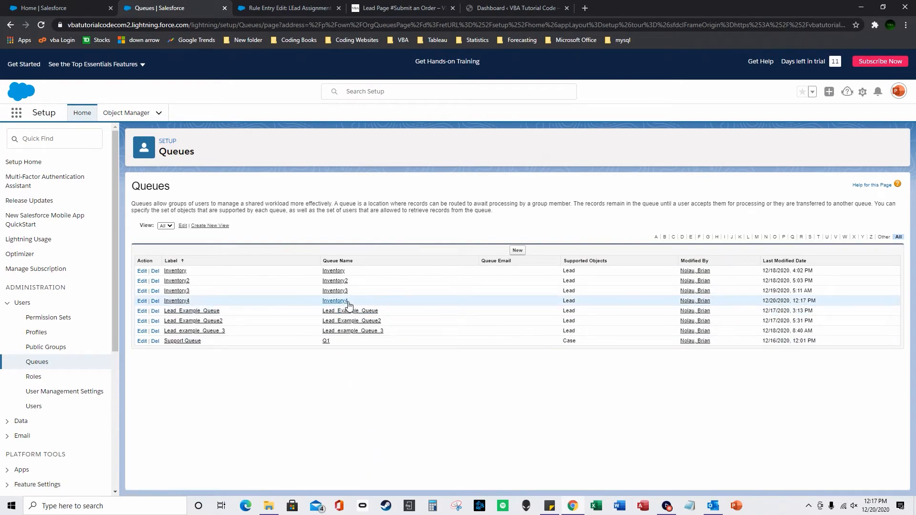
# Assign the City equals 11 rule entry to queue Inventory4.
pyautogui.hotkey('ctrl', 'Tab')
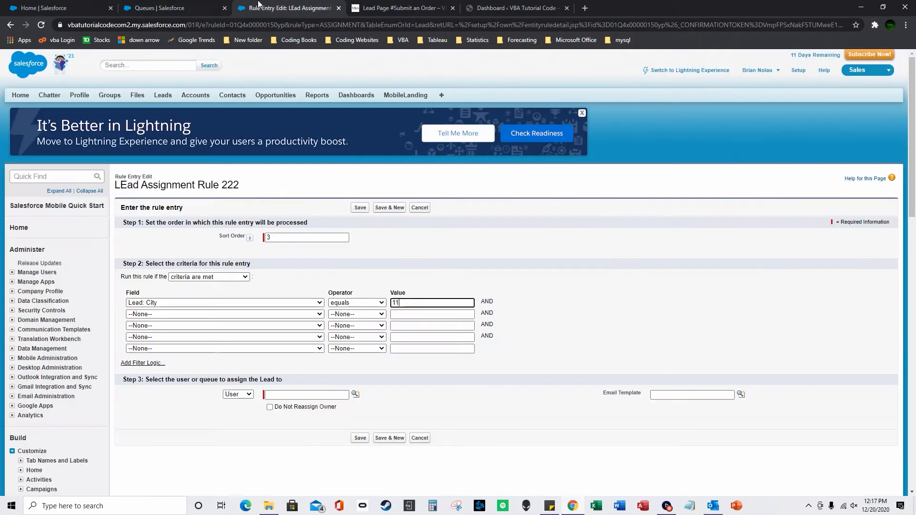
pyautogui.click(238, 395)
pyautogui.click(237, 411)
pyautogui.click(355, 394)
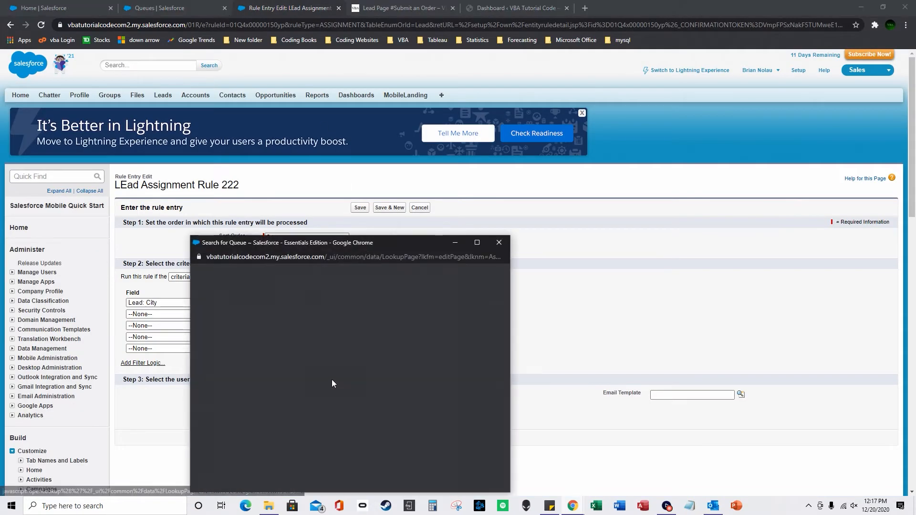
pyautogui.click(212, 390)
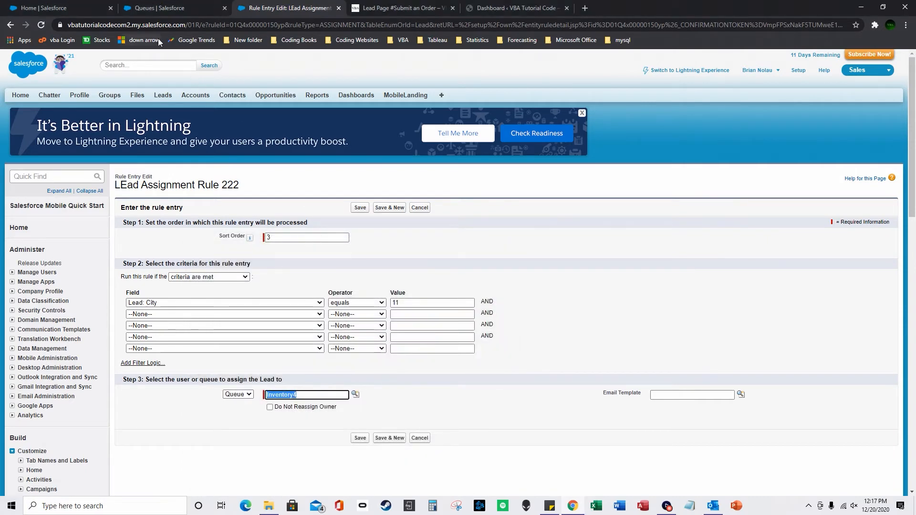
# Back in the import wizard, open the sticky note holding the org URL.
pyautogui.click(63, 5)
pyautogui.click(549, 505)
pyautogui.rightClick(707, 406)
# Copy the org URL from the note and load it in the Queues tab.
pyautogui.click(731, 415)
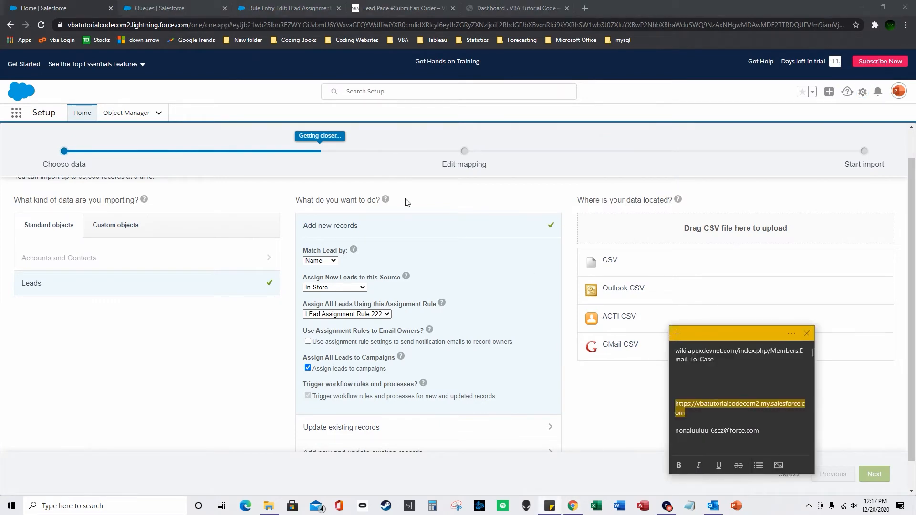
pyautogui.click(193, 5)
pyautogui.click(272, 8)
pyautogui.click(191, 7)
pyautogui.click(187, 24)
pyautogui.rightClick(187, 24)
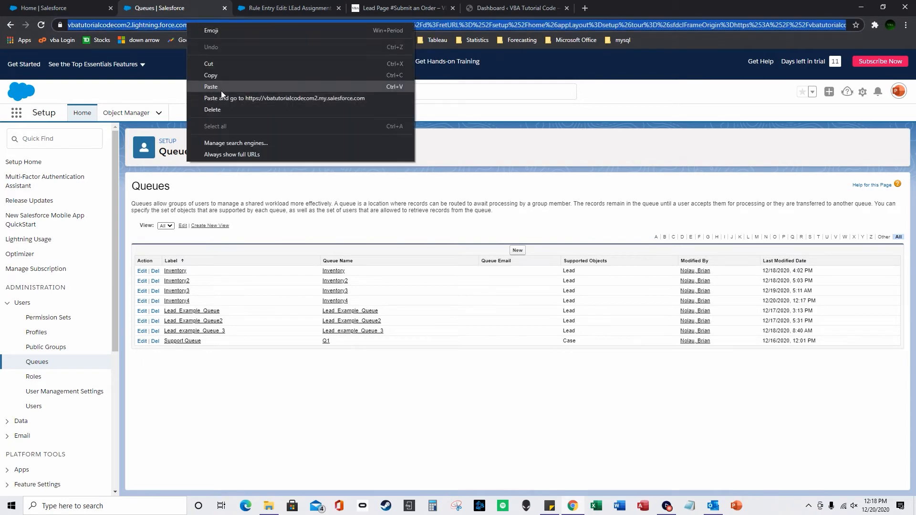
pyautogui.click(222, 87)
pyautogui.press('Return')
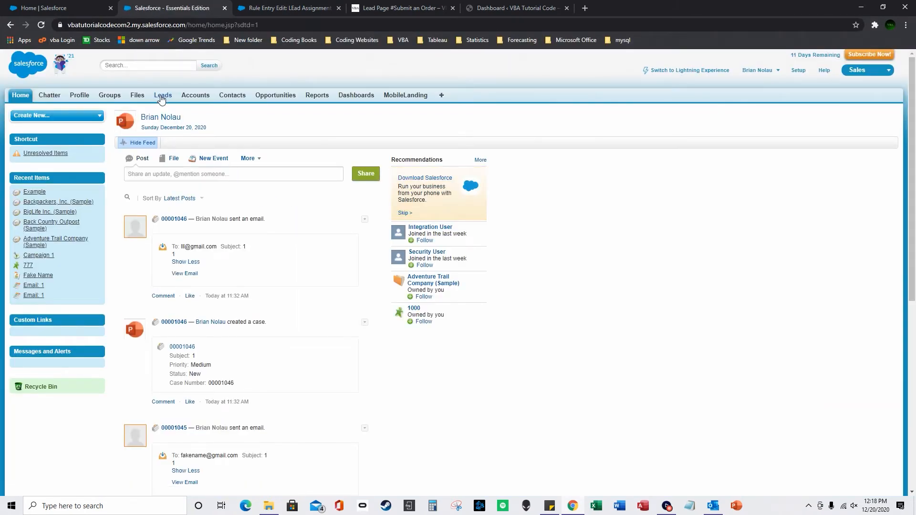
# Switch to Lightning Experience, view the Inventory leads list, then go to Reports.
pyautogui.click(705, 70)
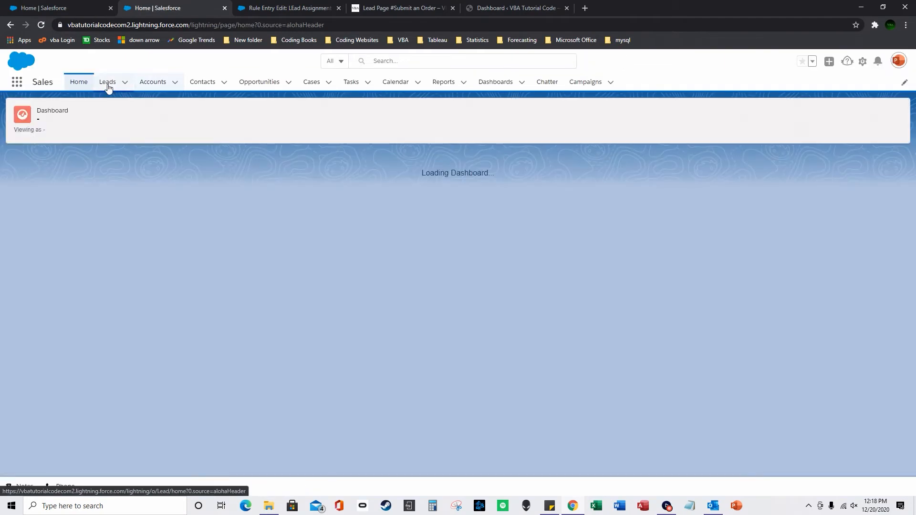
pyautogui.click(108, 89)
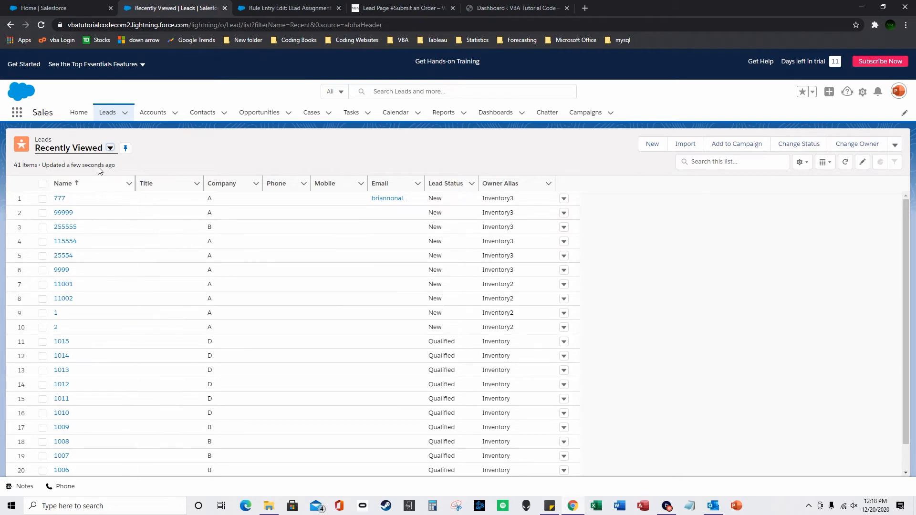
pyautogui.click(109, 148)
pyautogui.click(86, 180)
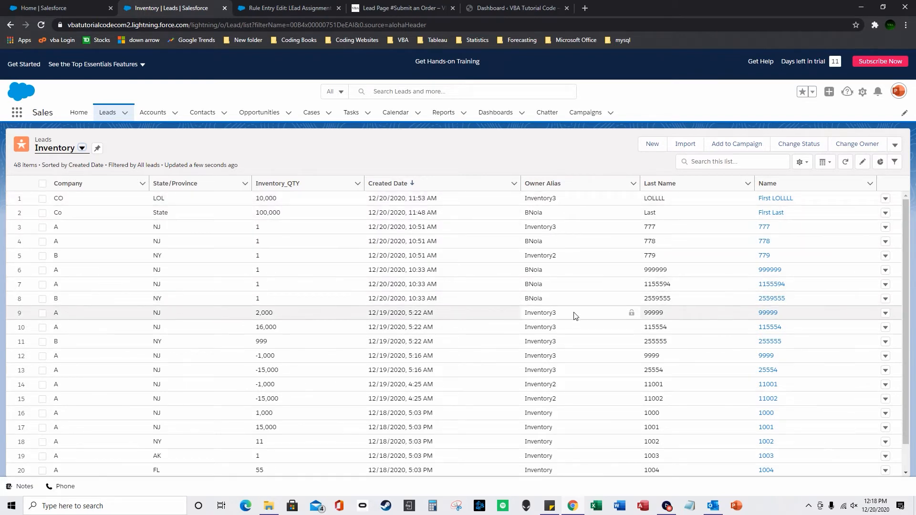
pyautogui.click(437, 115)
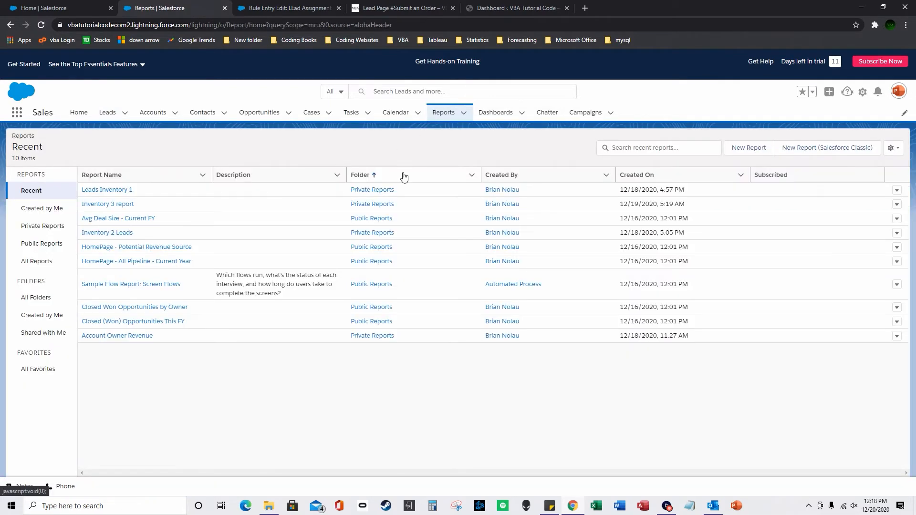
# Open the Inventory 3 report from Private Reports and scroll through its results.
pyautogui.click(44, 228)
pyautogui.click(116, 218)
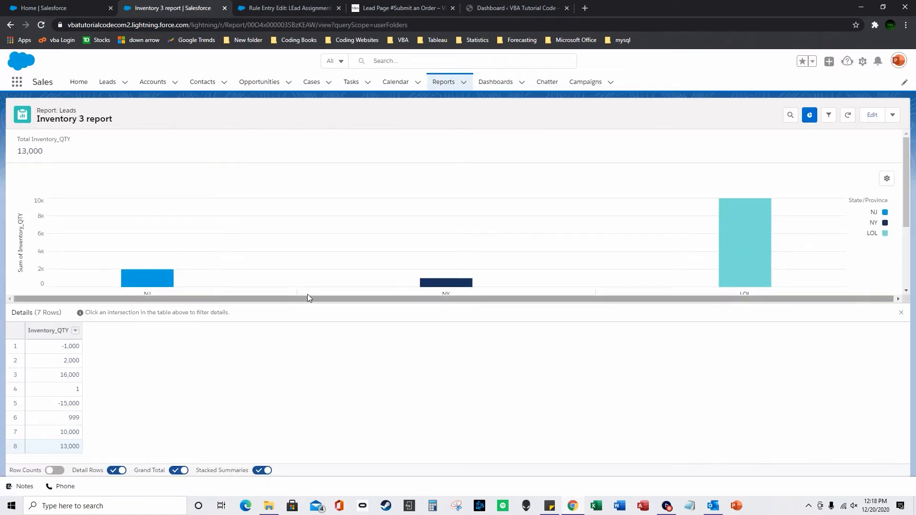
pyautogui.scroll(-1, 375, 274)
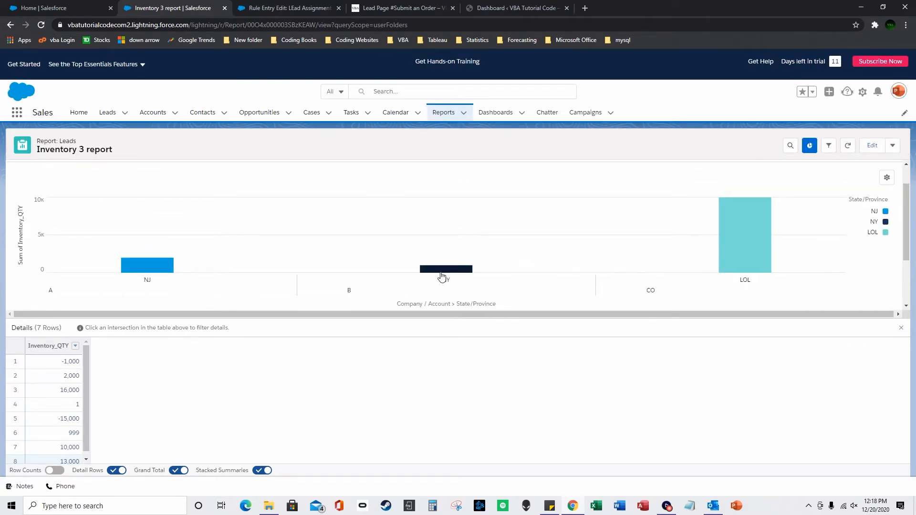
pyautogui.moveTo(166, 271)
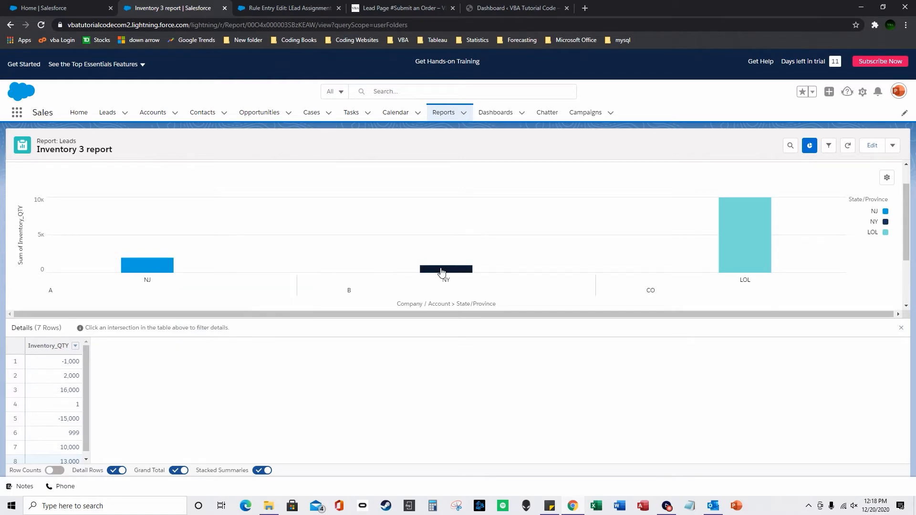
# Refresh the Inventory3 home dashboard so it shows the new 10k LOL bar beside NJ and NY.
pyautogui.click(74, 114)
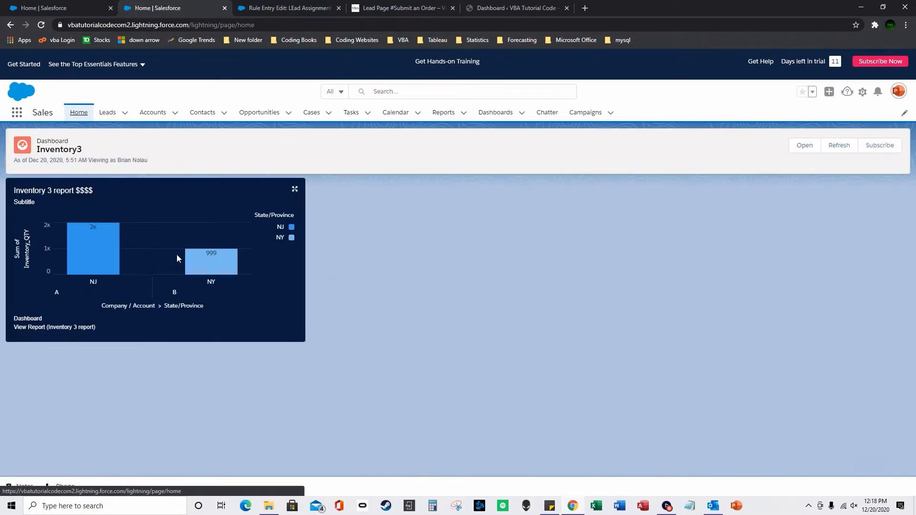
pyautogui.click(840, 145)
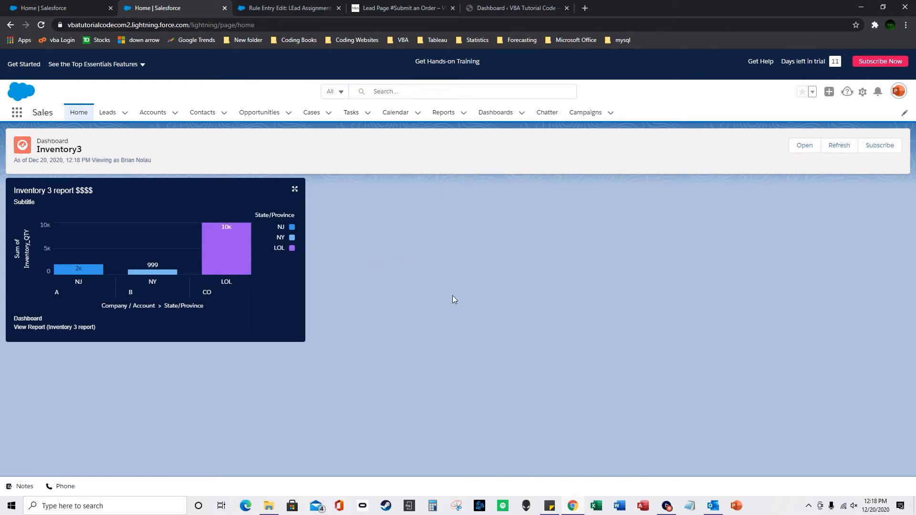
pyautogui.click(448, 117)
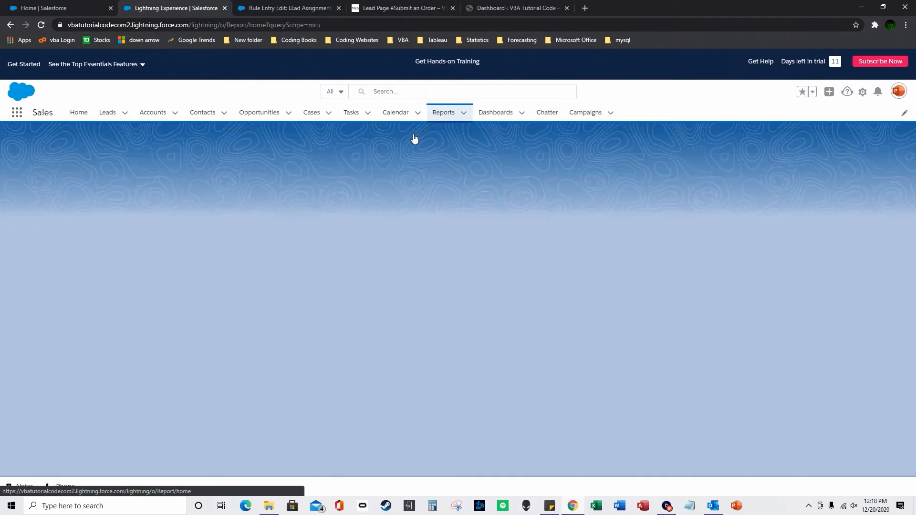
# Open the private Inventory 3 report in edit mode and review its three filters.
pyautogui.click(47, 227)
pyautogui.click(126, 219)
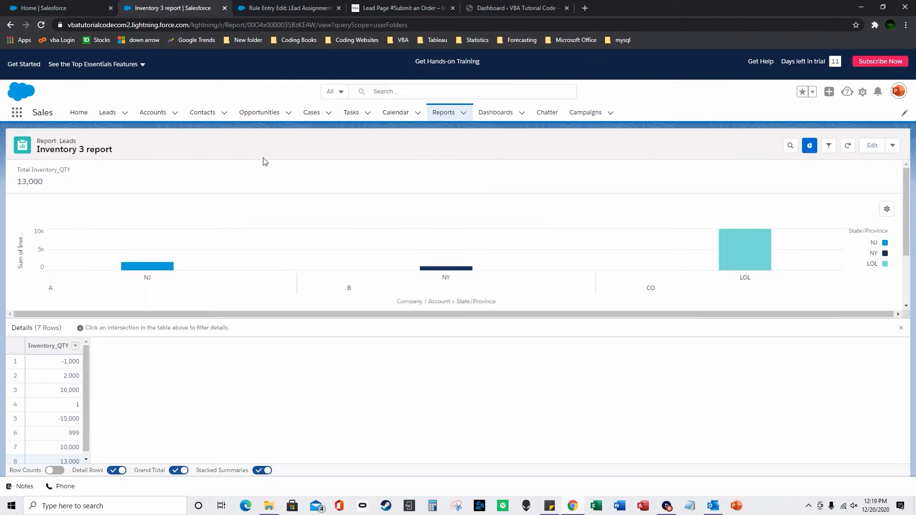
pyautogui.click(872, 145)
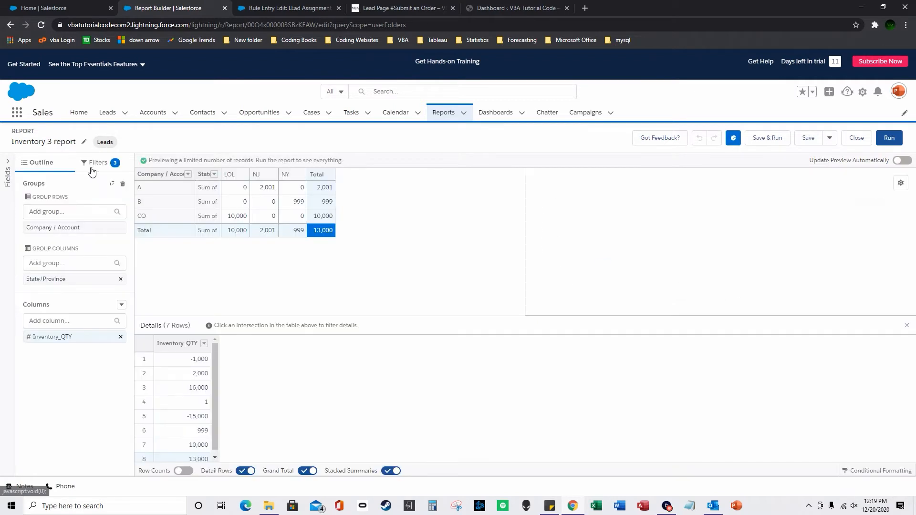
pyautogui.click(93, 164)
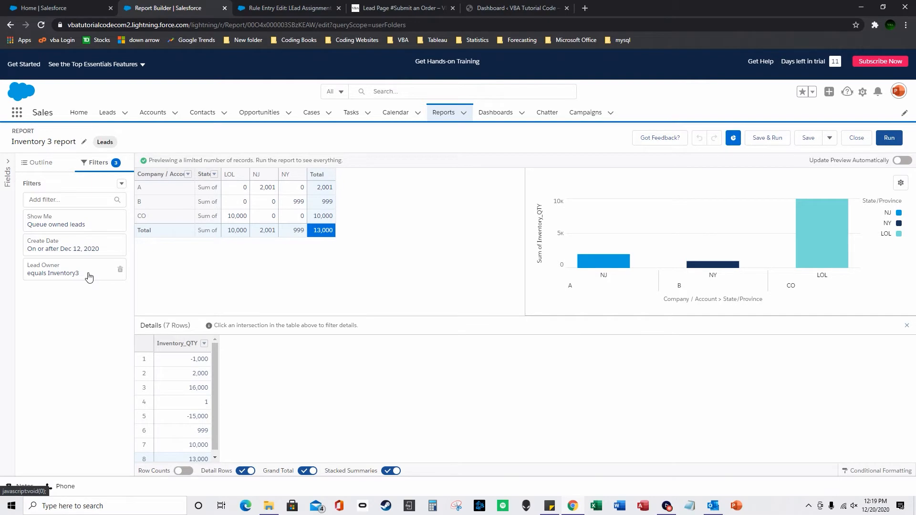
pyautogui.click(51, 4)
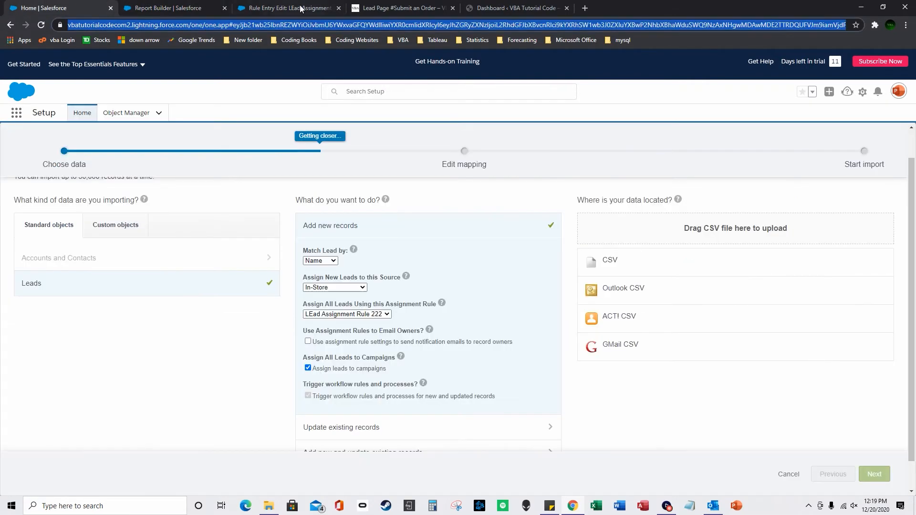
pyautogui.click(299, 7)
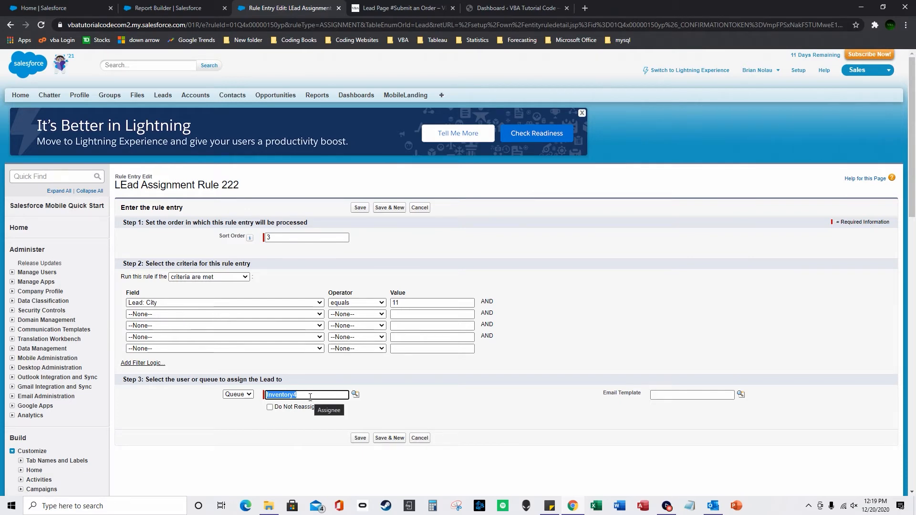
pyautogui.click(57, 7)
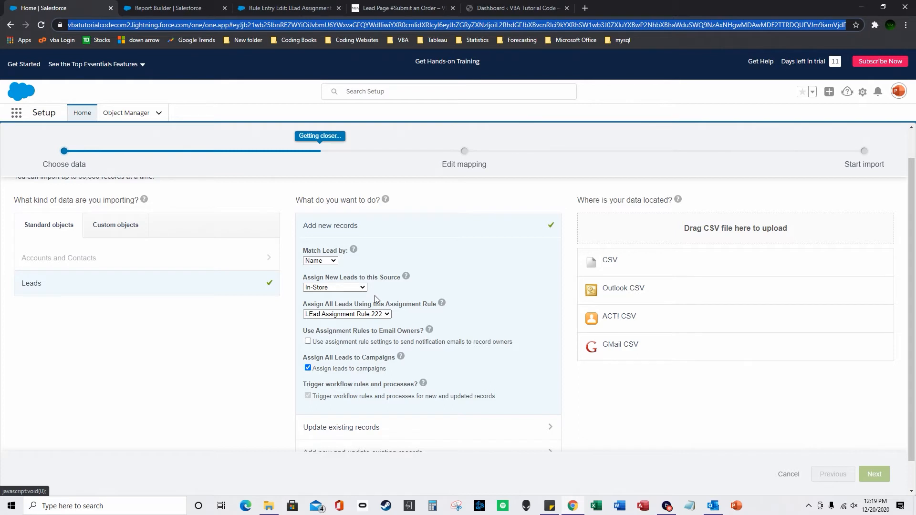
# In the Inventory Upload workbook, set lead owners Inventory4 in F2 and Inventory3 in F3, then save.
pyautogui.rightClick(597, 507)
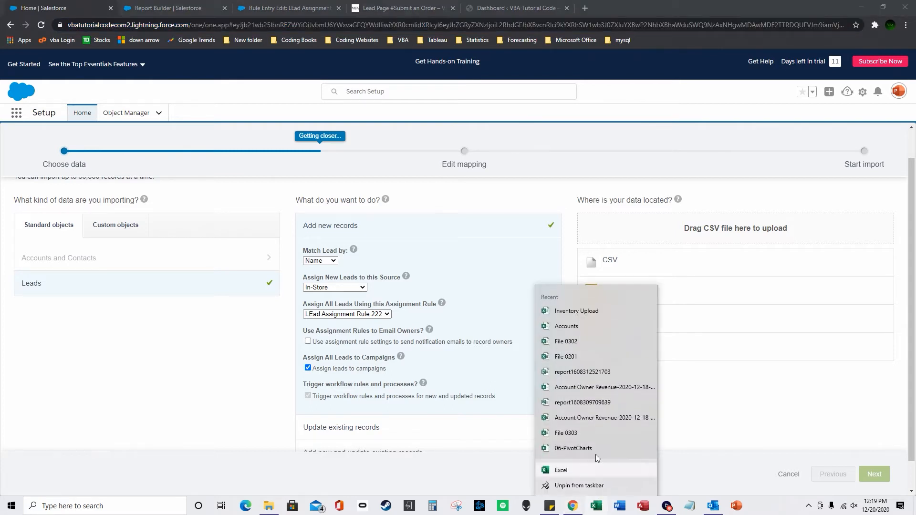
pyautogui.click(599, 316)
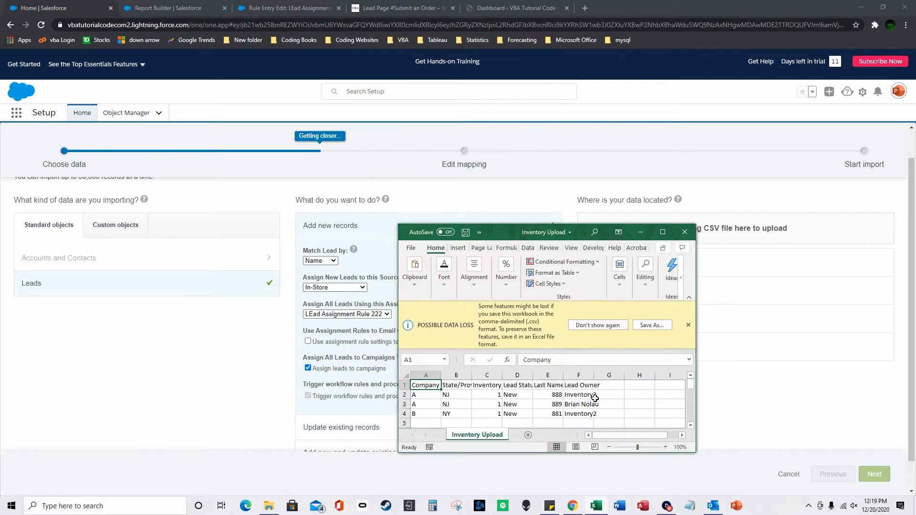
pyautogui.doubleClick(588, 396)
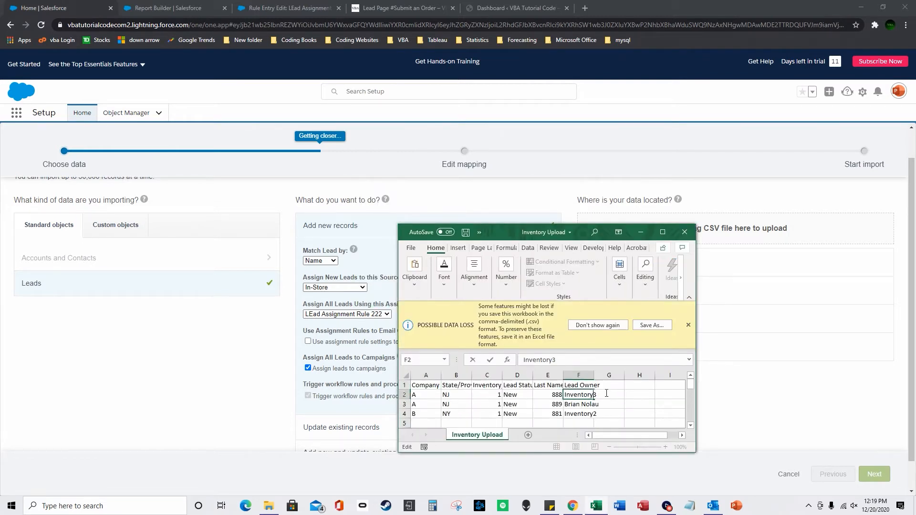
pyautogui.press('Return')
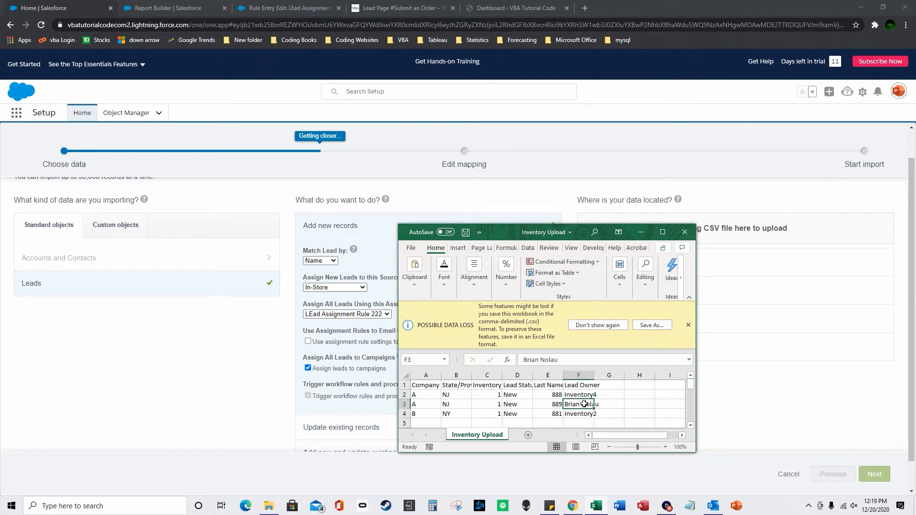
pyautogui.doubleClick(584, 404)
pyautogui.moveTo(600, 404); pyautogui.dragTo(520, 403)
pyautogui.write('Inventory3')
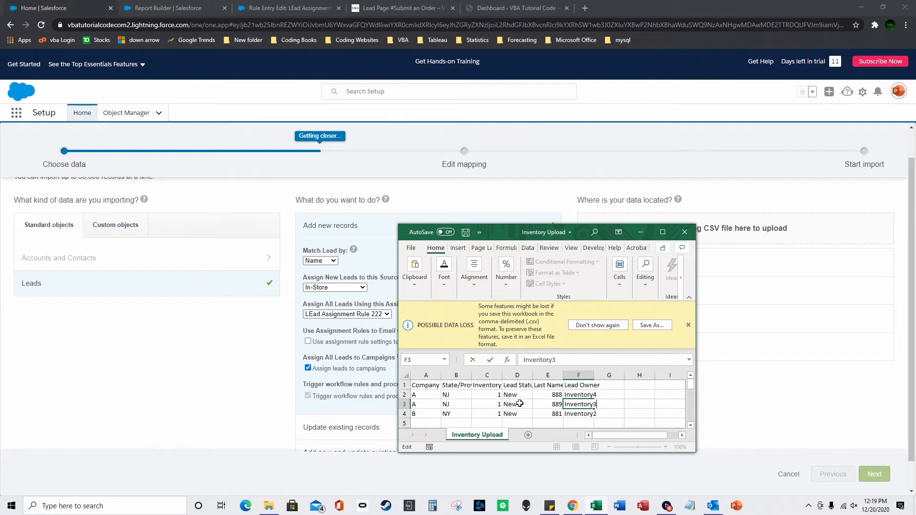
pyautogui.press('Return')
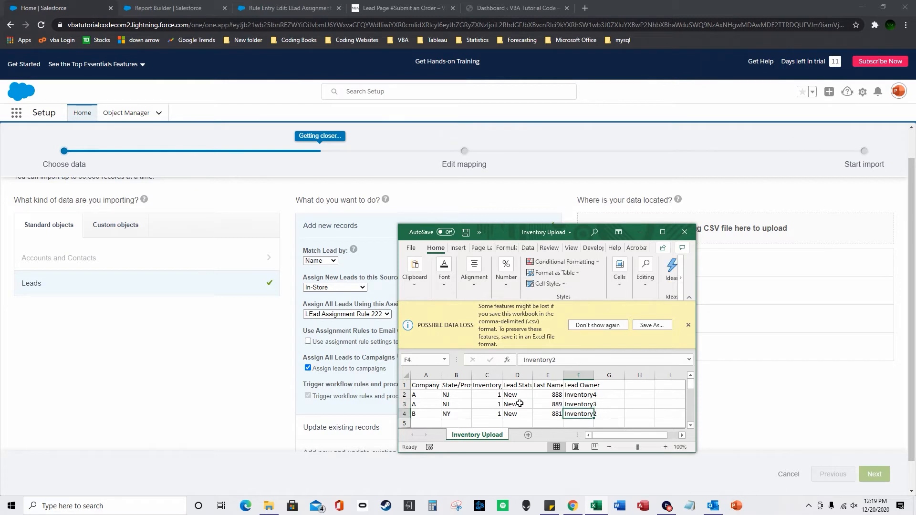
pyautogui.click(412, 252)
pyautogui.click(430, 336)
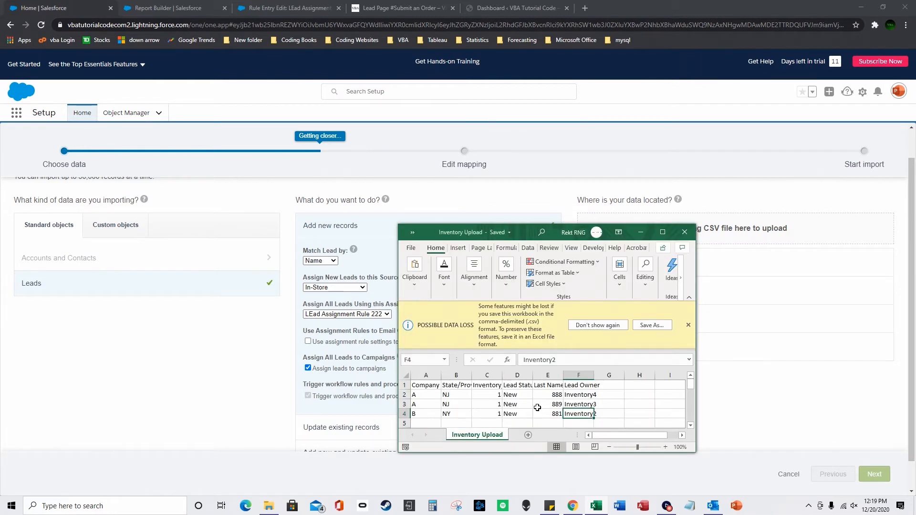
# Change the inventory quantities in column C from 1 to 5000 and save.
pyautogui.doubleClick(456, 395)
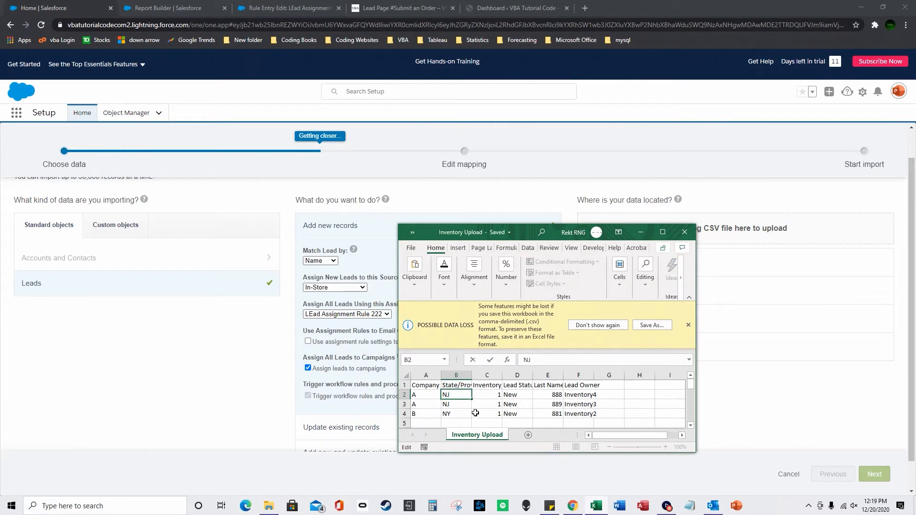
pyautogui.doubleClick(493, 396)
pyautogui.moveTo(496, 396); pyautogui.dragTo(508, 396)
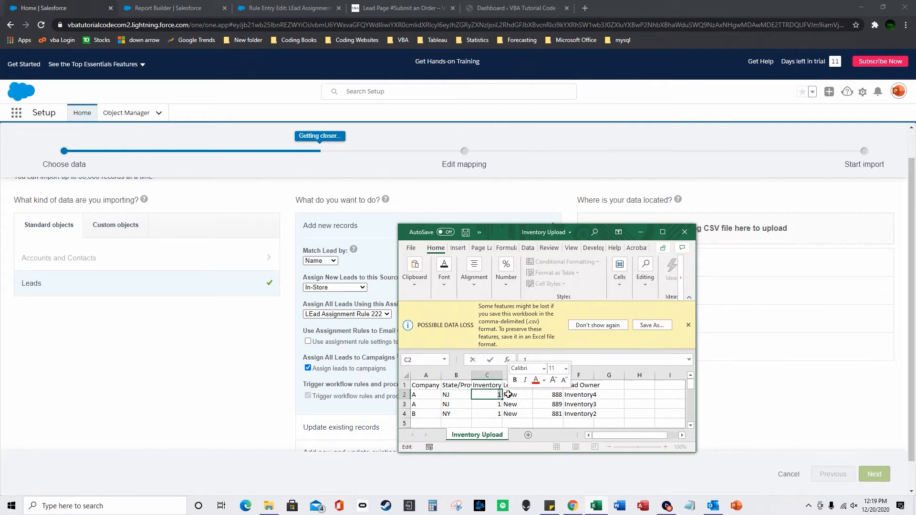
pyautogui.write('5000')
pyautogui.press('Return')
pyautogui.write('50')
pyautogui.press('Down')
pyautogui.press('Down')
pyautogui.click(411, 248)
pyautogui.click(417, 357)
pyautogui.click(555, 394)
pyautogui.click(548, 376)
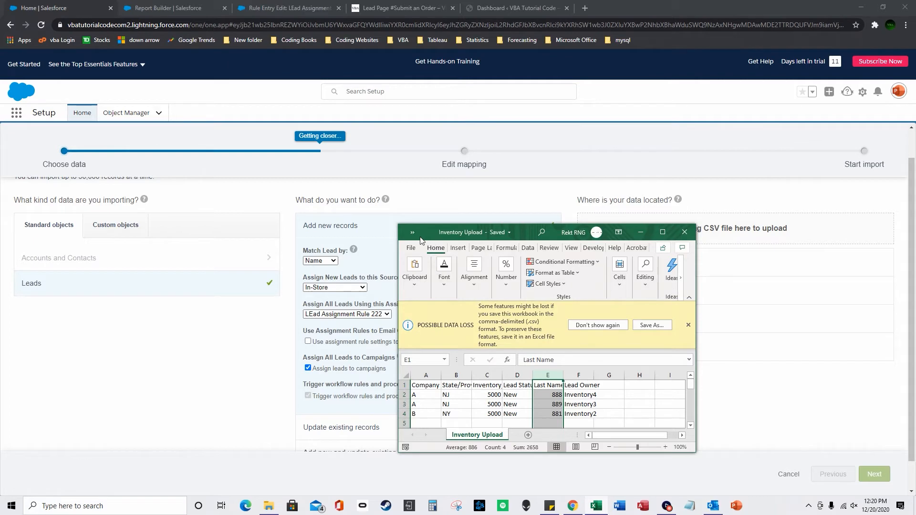
# Save the sheet as CSV UTF-8, replacing the existing Inventory Upload.csv.
pyautogui.click(411, 248)
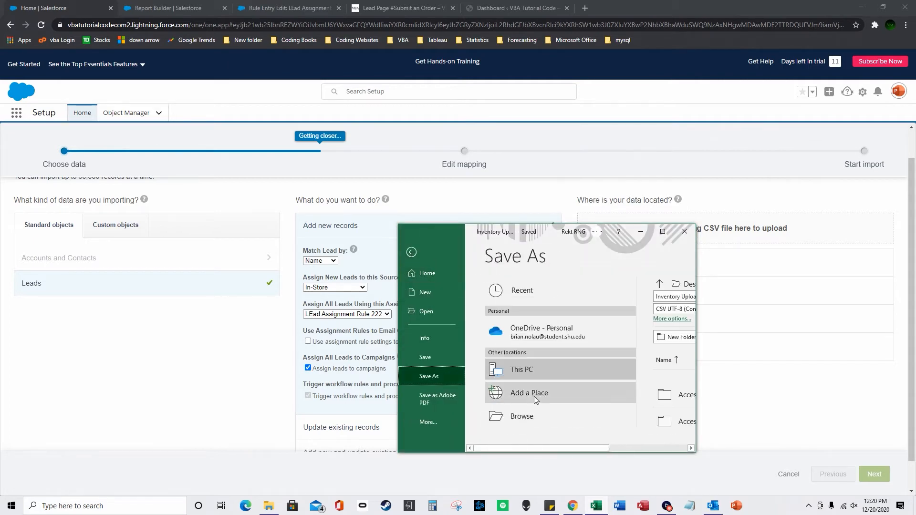
pyautogui.click(533, 420)
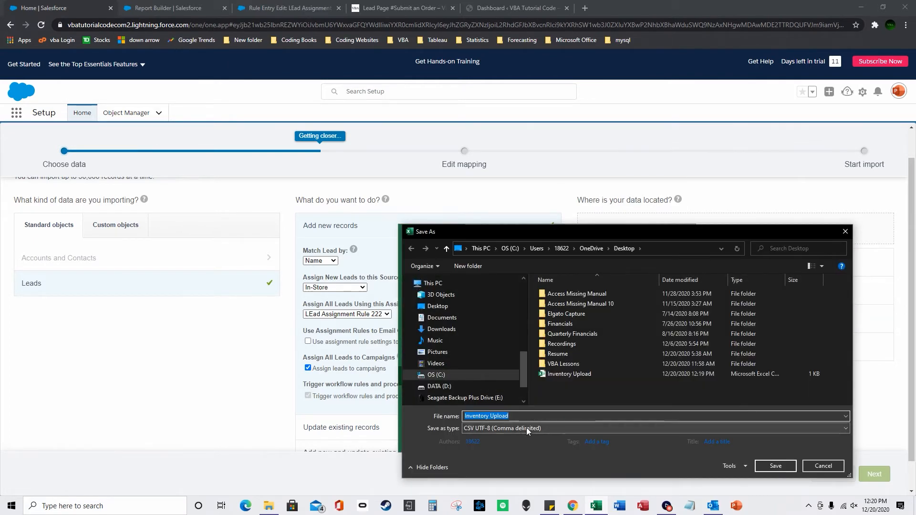
pyautogui.click(511, 429)
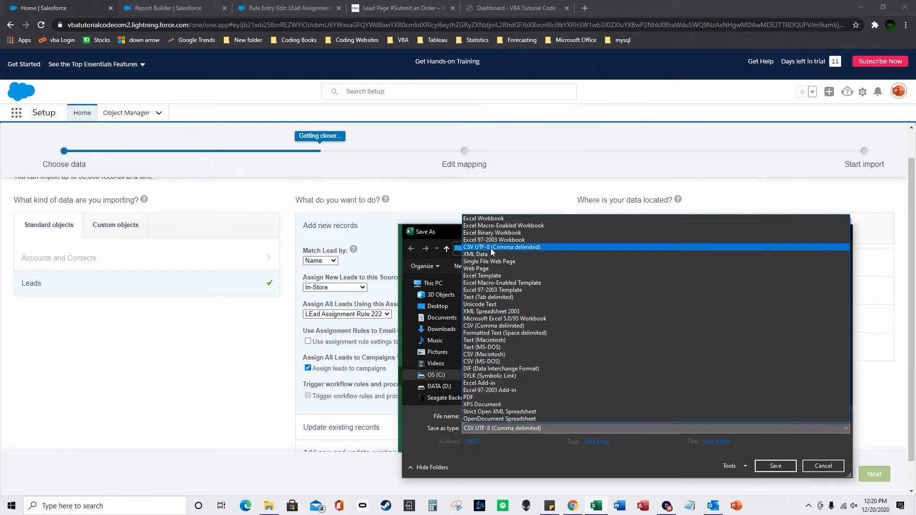
pyautogui.click(765, 466)
pyautogui.click(765, 466)
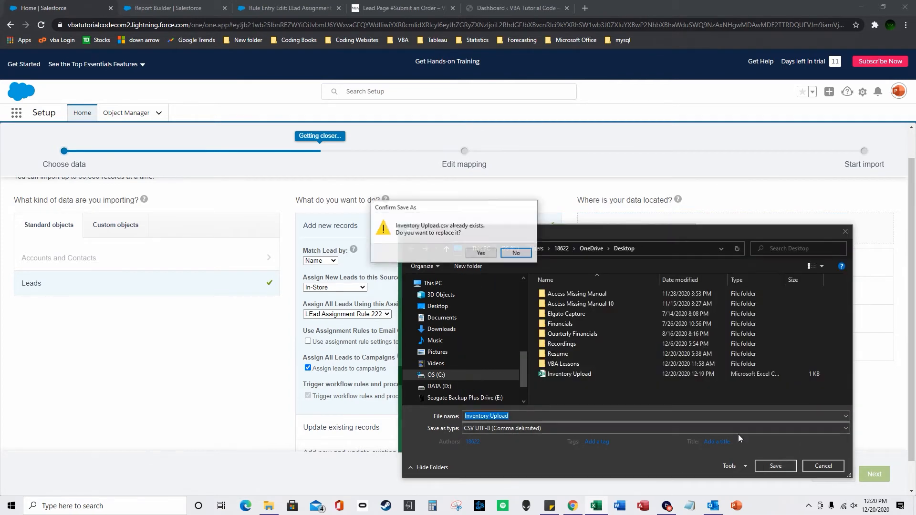
pyautogui.click(481, 253)
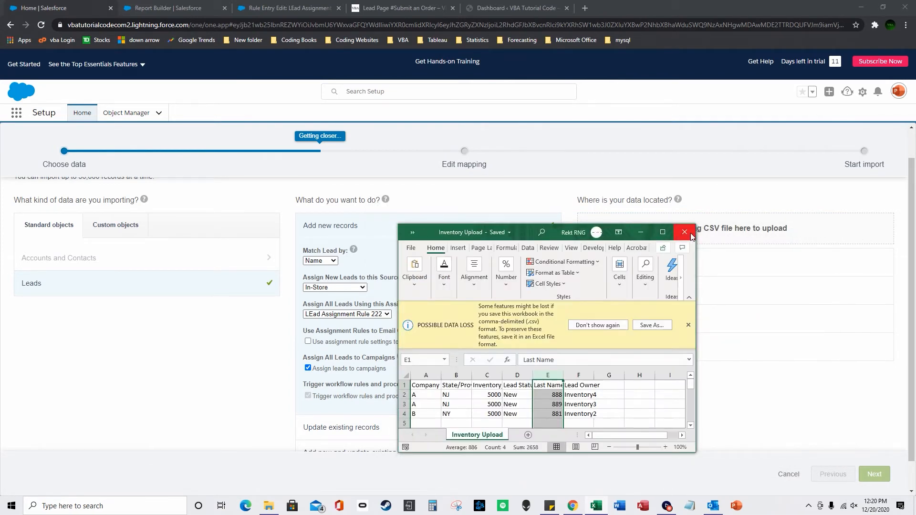
# Cycle through the browser tabs and land back on the Inventory 3 report.
pyautogui.click(429, 387)
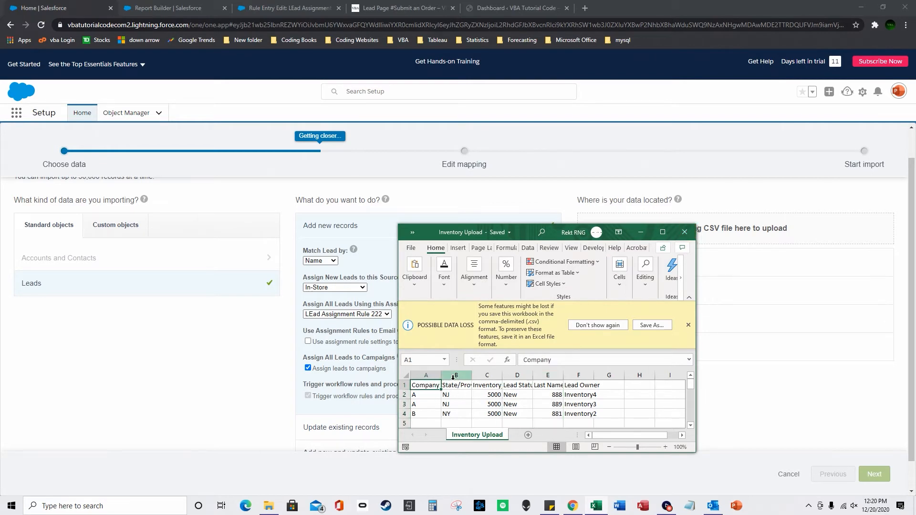
pyautogui.click(267, 8)
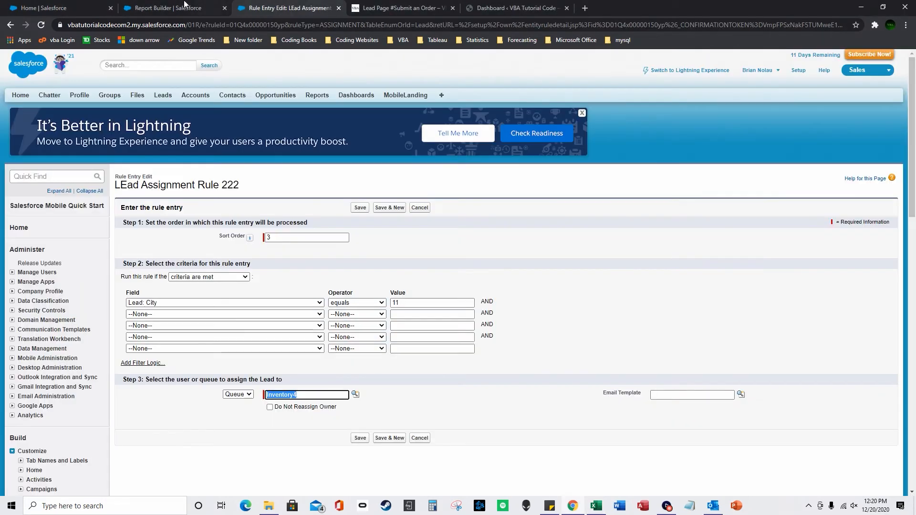
pyautogui.click(184, 8)
pyautogui.click(68, 6)
pyautogui.click(142, 6)
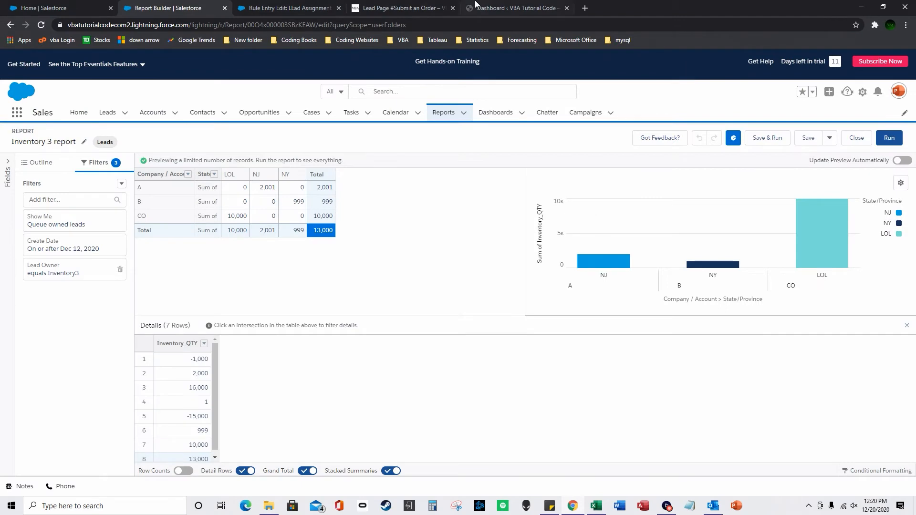
pyautogui.click(476, 5)
pyautogui.click(286, 8)
pyautogui.click(190, 6)
# From the Leads list, start a new lead and focus its Company and Last Name fields.
pyautogui.click(107, 113)
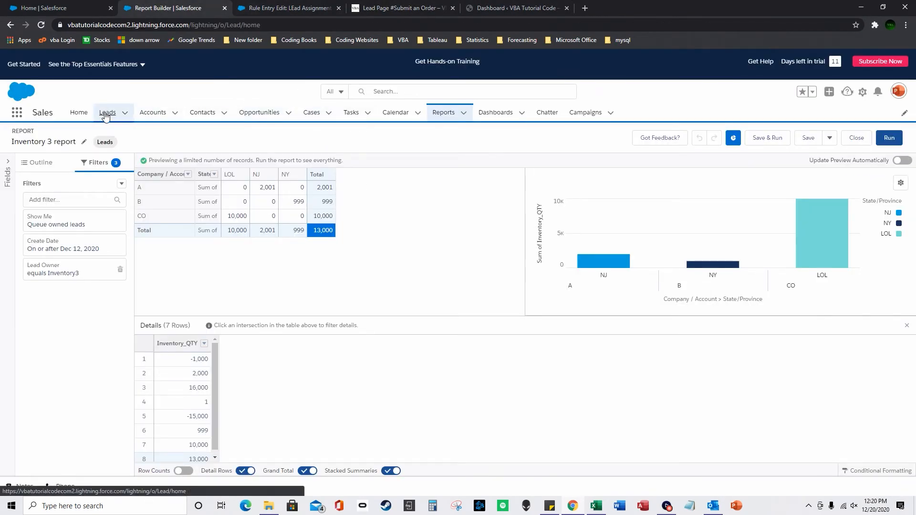
pyautogui.click(111, 148)
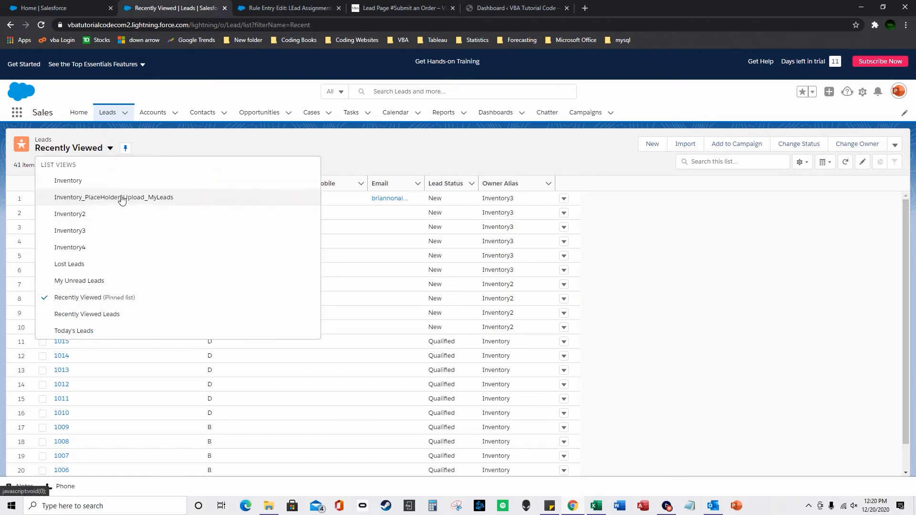
pyautogui.click(650, 144)
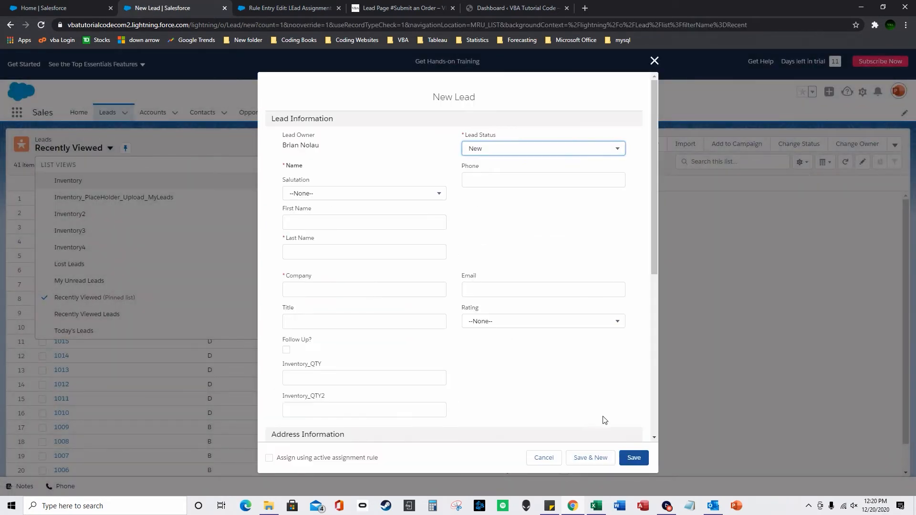
pyautogui.click(596, 506)
pyautogui.moveTo(556, 238); pyautogui.dragTo(818, 168)
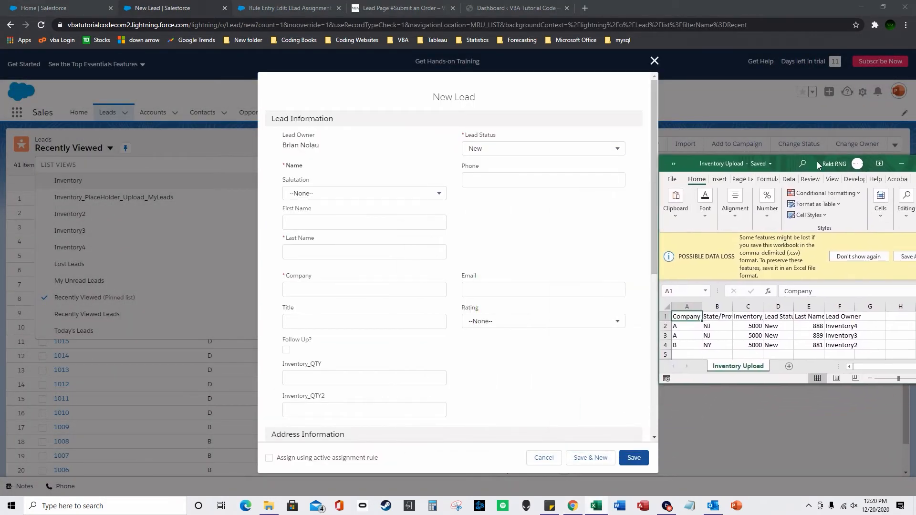
pyautogui.click(329, 283)
pyautogui.click(367, 251)
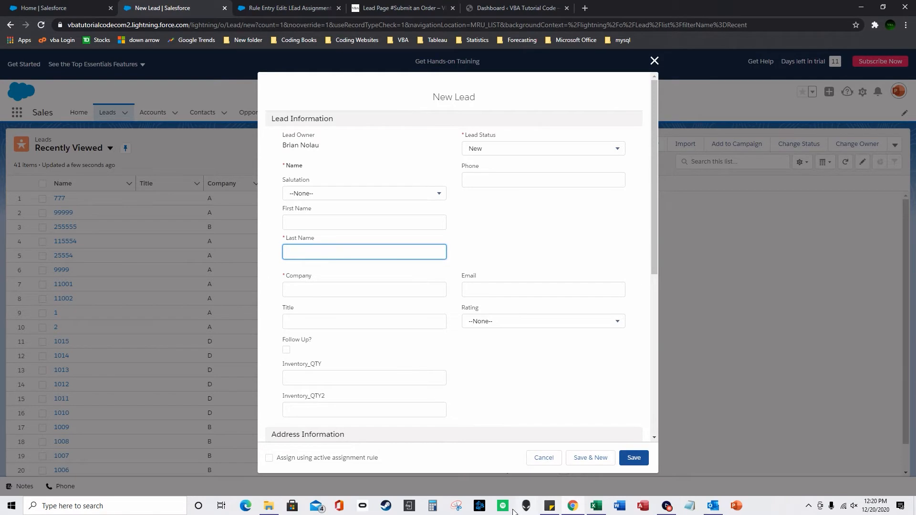
# Review the Inventory Upload headings (State, Inventory, Lead Status, Last Name) and recentre the sheet.
pyautogui.click(596, 505)
pyautogui.click(716, 316)
pyautogui.click(759, 316)
pyautogui.click(777, 315)
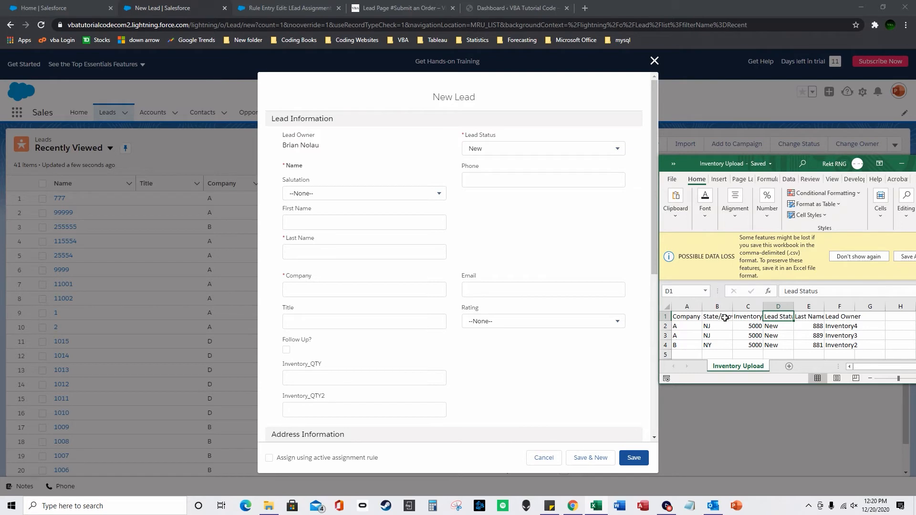
pyautogui.click(814, 316)
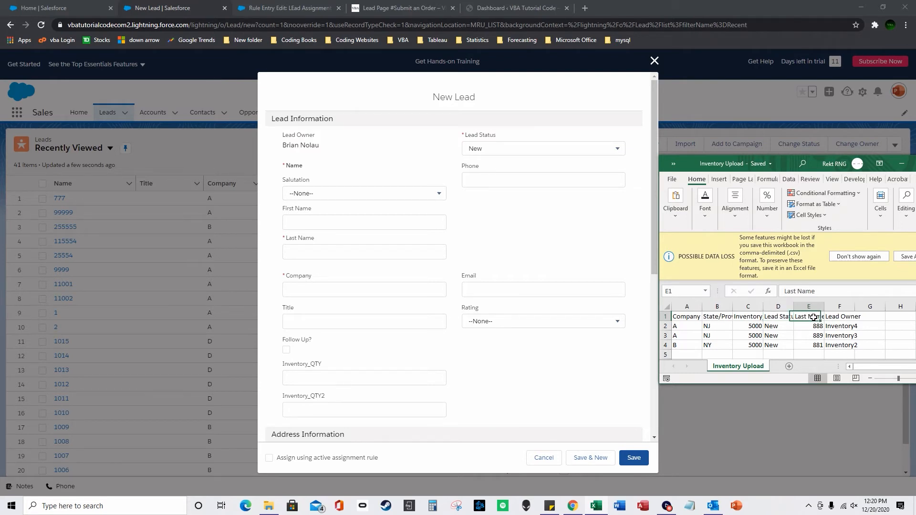
pyautogui.click(819, 328)
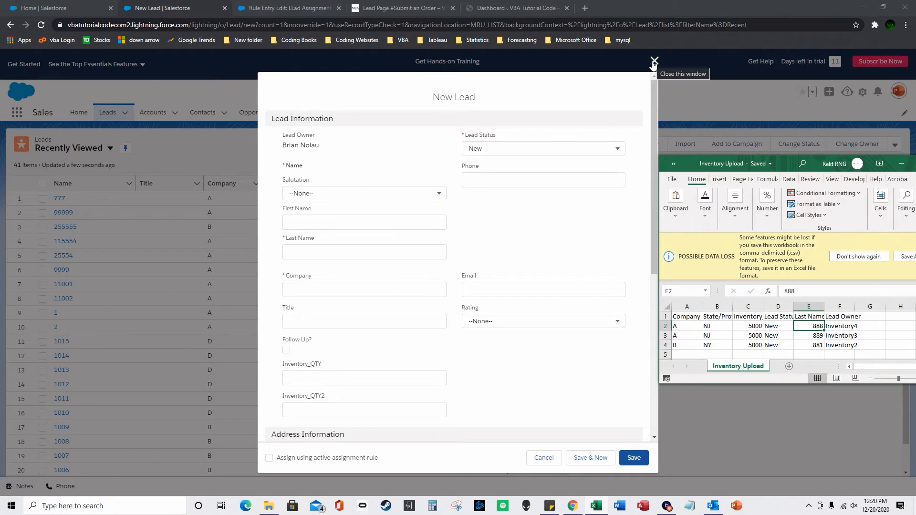
pyautogui.moveTo(787, 163); pyautogui.dragTo(551, 177)
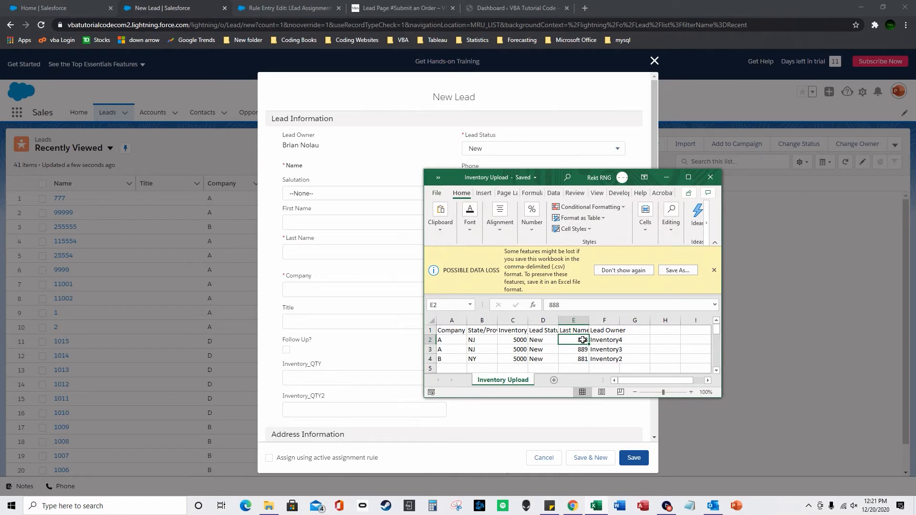
# Delete the Lead Owner column from Inventory Upload and save the workbook.
pyautogui.click(610, 318)
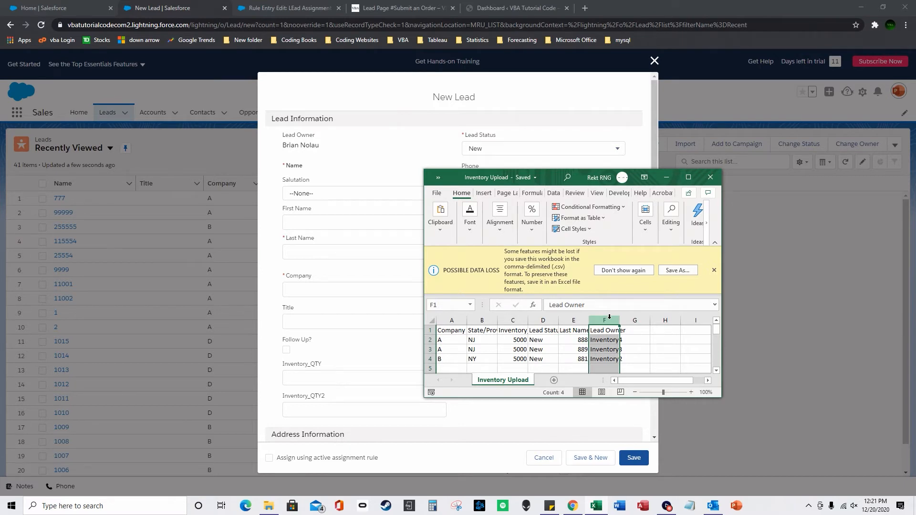
pyautogui.doubleClick(620, 320)
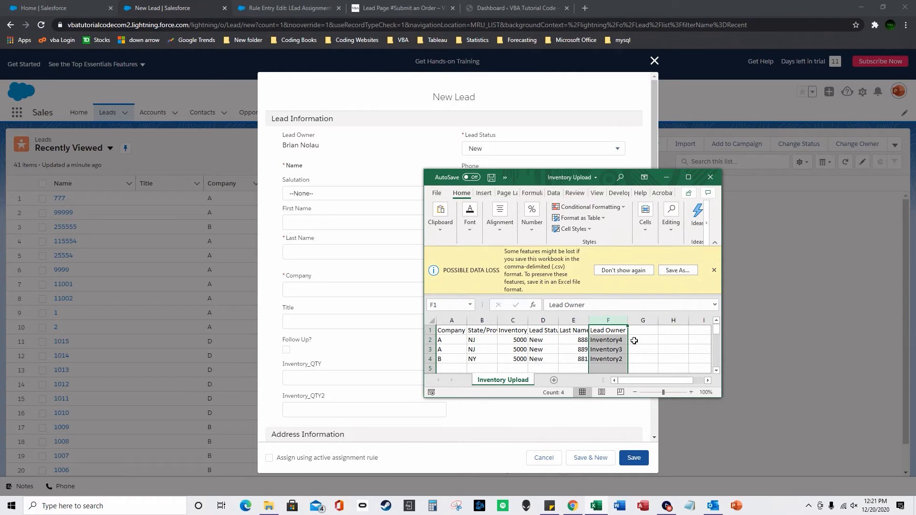
pyautogui.rightClick(615, 321)
pyautogui.click(640, 414)
pyautogui.click(574, 320)
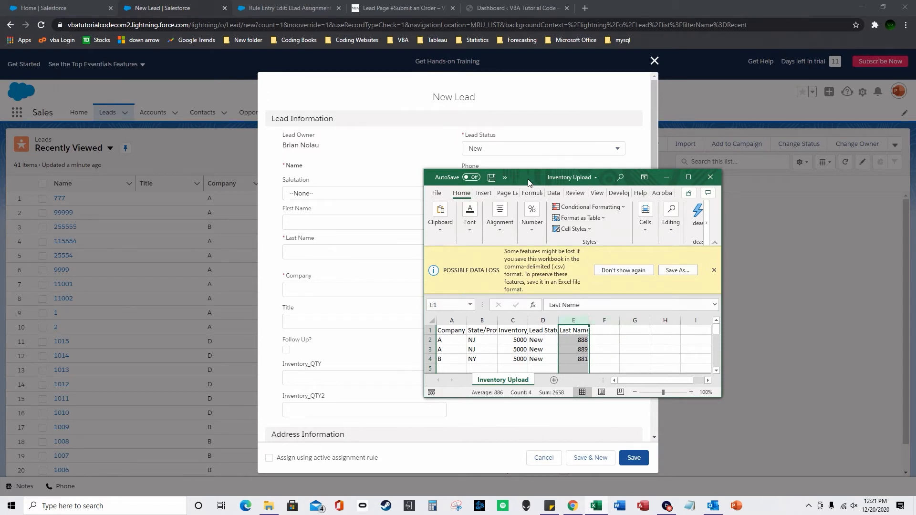
pyautogui.moveTo(528, 183); pyautogui.dragTo(637, 190)
pyautogui.click(546, 200)
pyautogui.click(545, 302)
# Close the New Lead form, widen column C to show Inventory_QTY fully, and save.
pyautogui.click(654, 60)
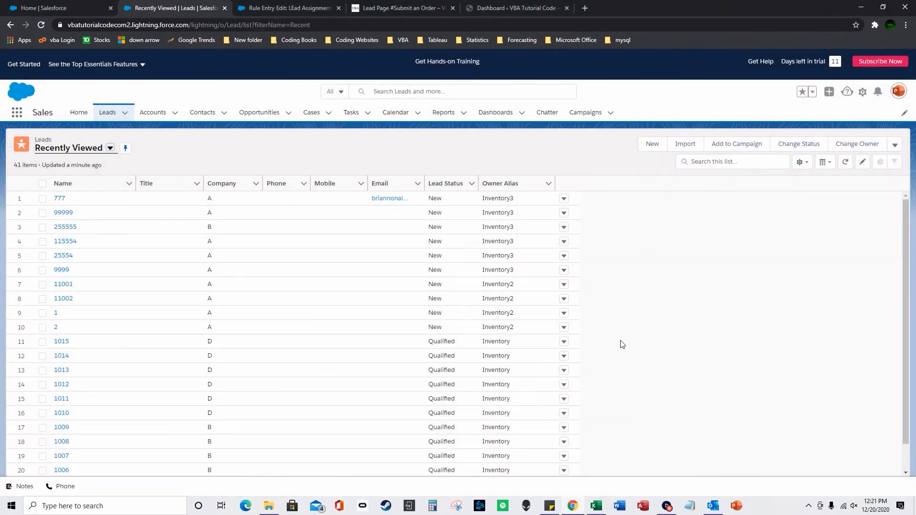
pyautogui.click(596, 506)
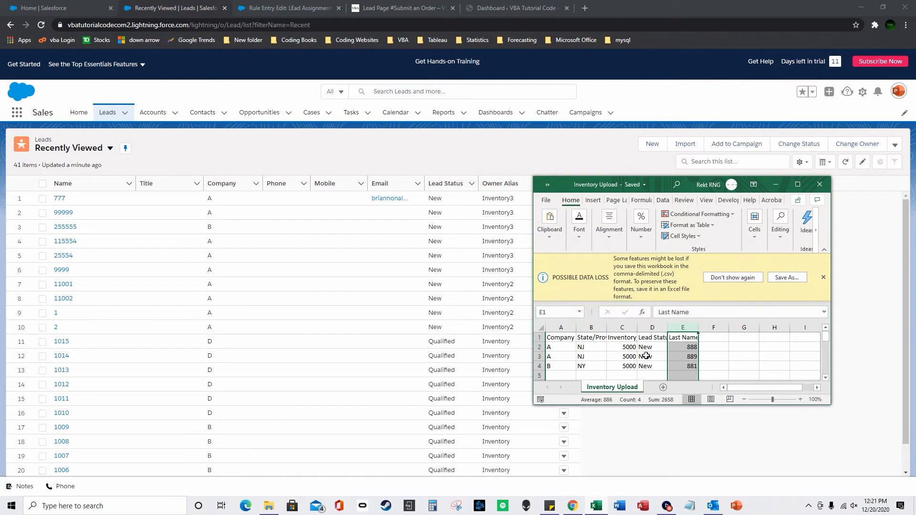
pyautogui.click(632, 338)
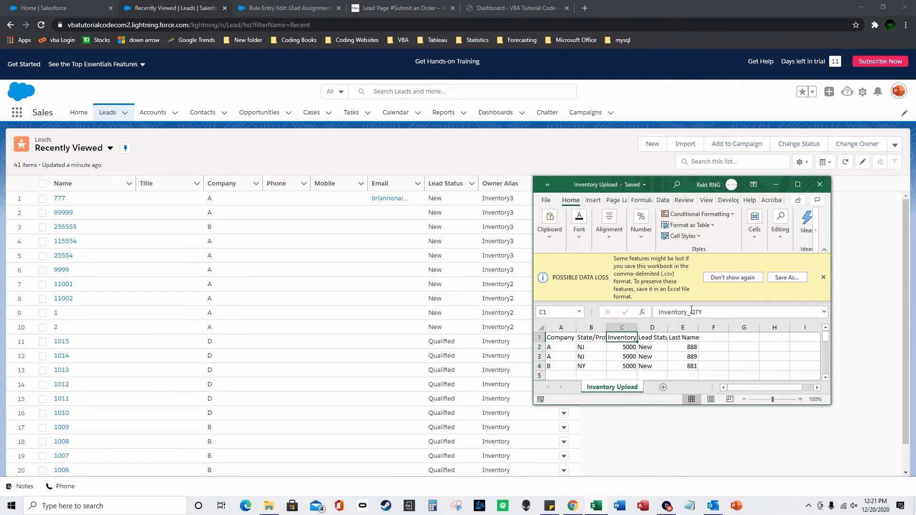
pyautogui.moveTo(638, 328); pyautogui.dragTo(658, 325)
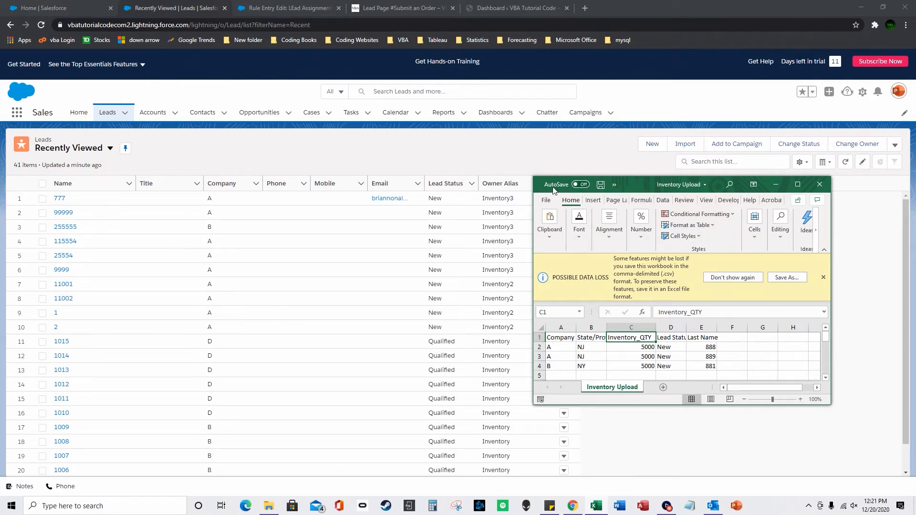
pyautogui.click(546, 200)
pyautogui.click(573, 312)
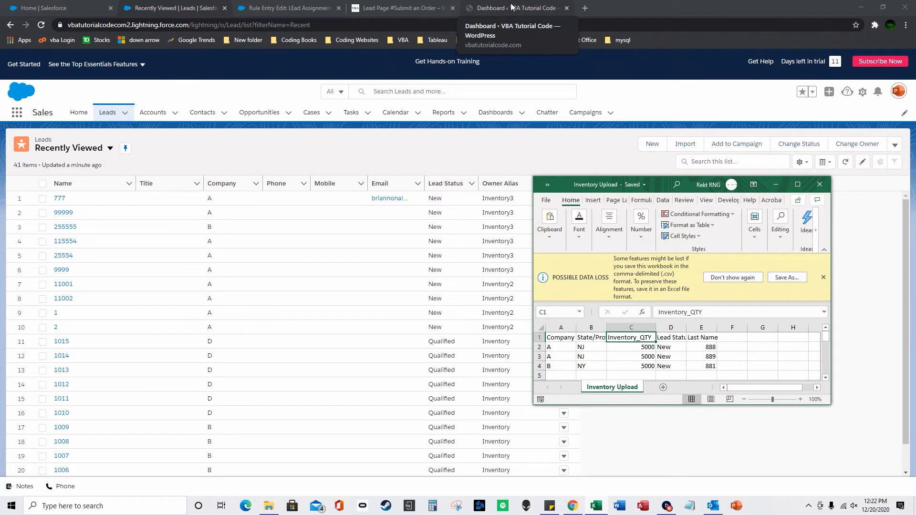
# Close the Inventory Upload workbook and open the Campaign 1 record.
pyautogui.click(825, 191)
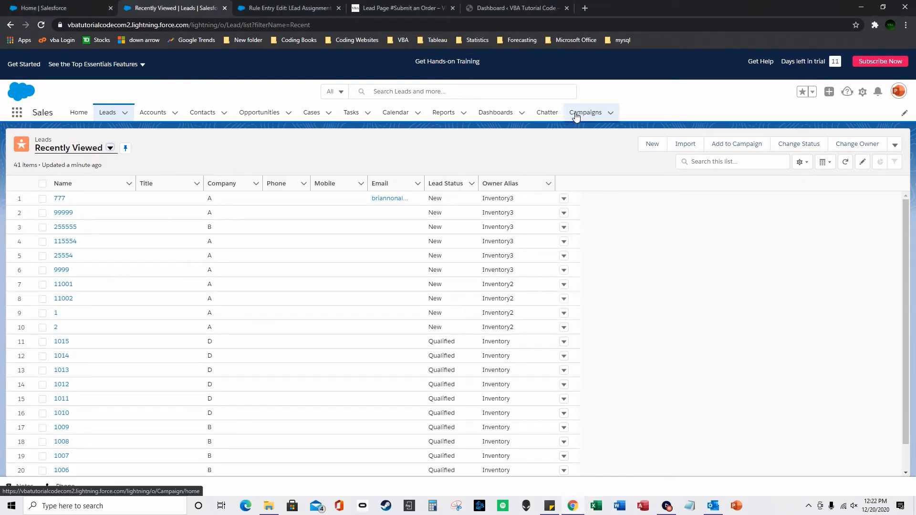
pyautogui.click(575, 114)
pyautogui.click(79, 198)
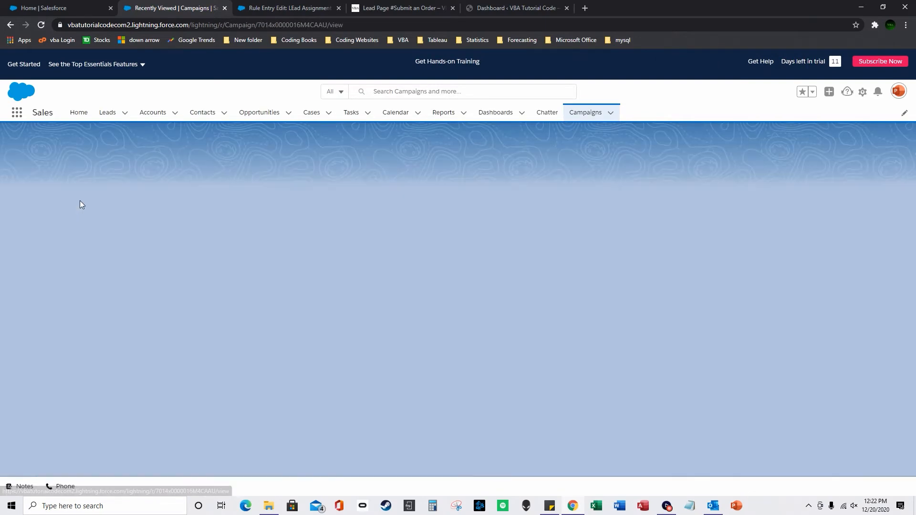
pyautogui.click(48, 7)
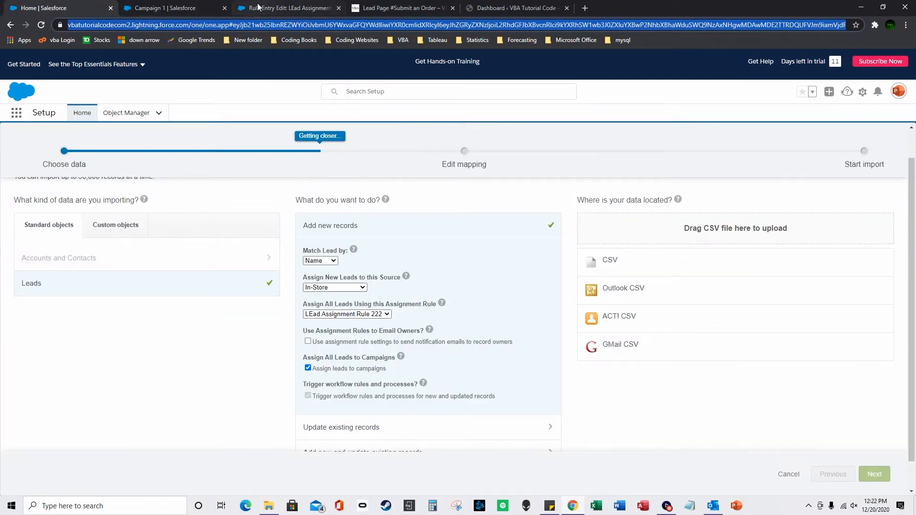
# Close the earlier import and start Import Leads from Campaign 1's Campaign Members.
pyautogui.click(110, 10)
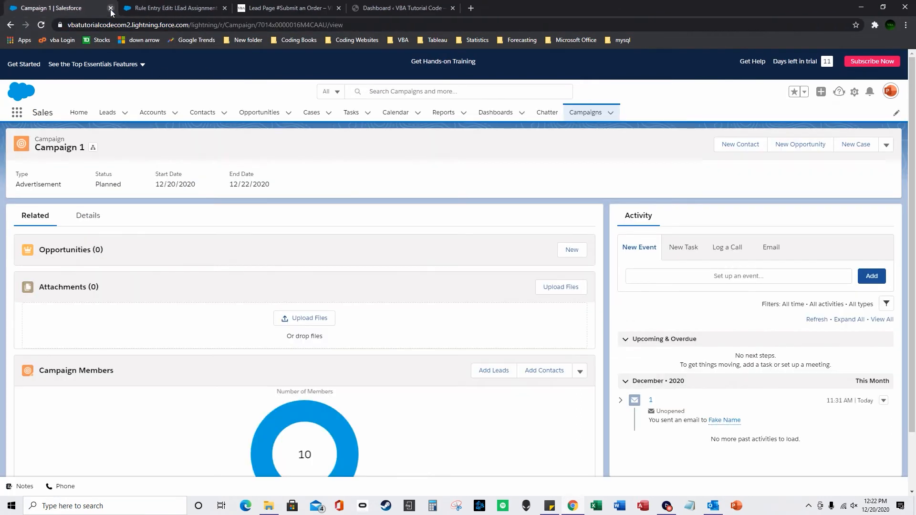
pyautogui.scroll(-2, 583, 389)
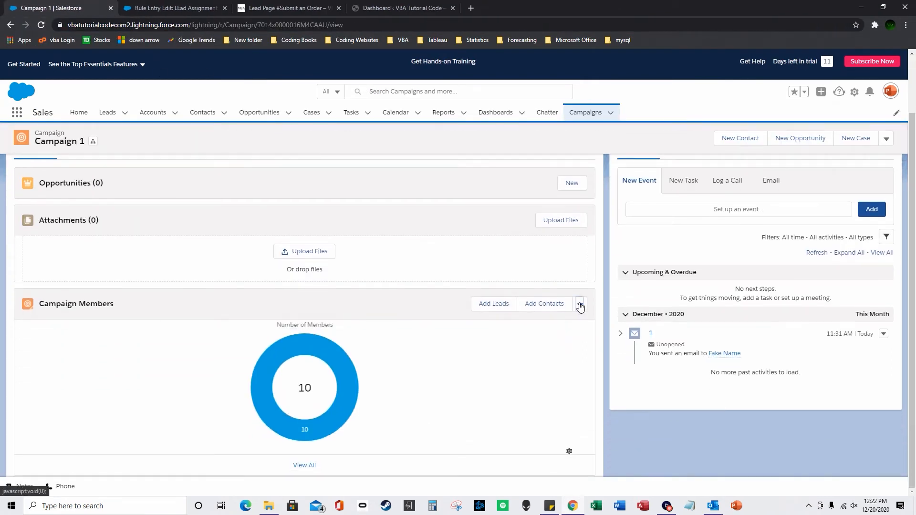
pyautogui.click(580, 307)
pyautogui.click(602, 344)
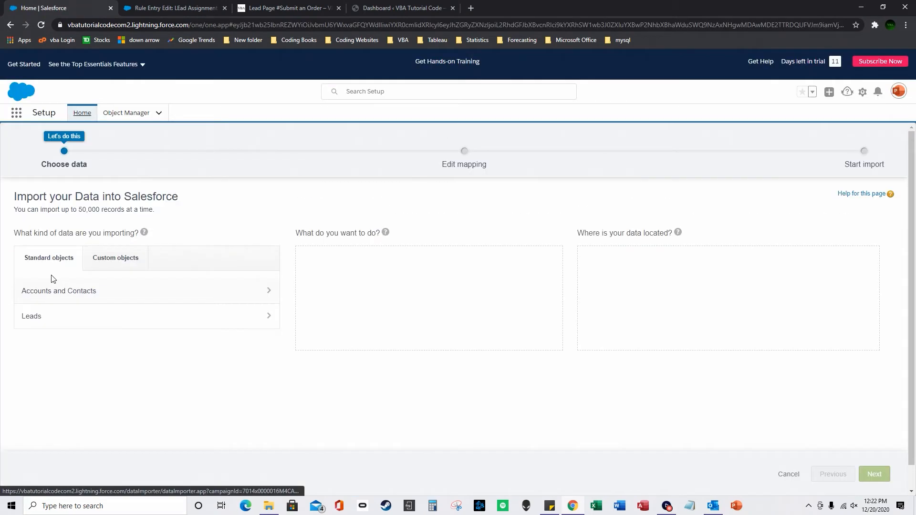
# Import as new Leads with Lead Source In-Store, routed by LEad Assignment Rule 222.
pyautogui.click(72, 317)
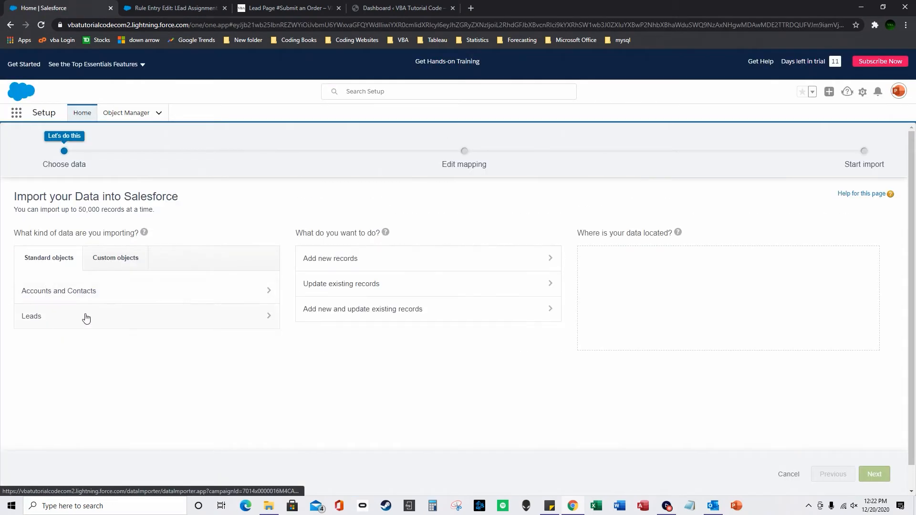
pyautogui.click(354, 260)
pyautogui.click(334, 320)
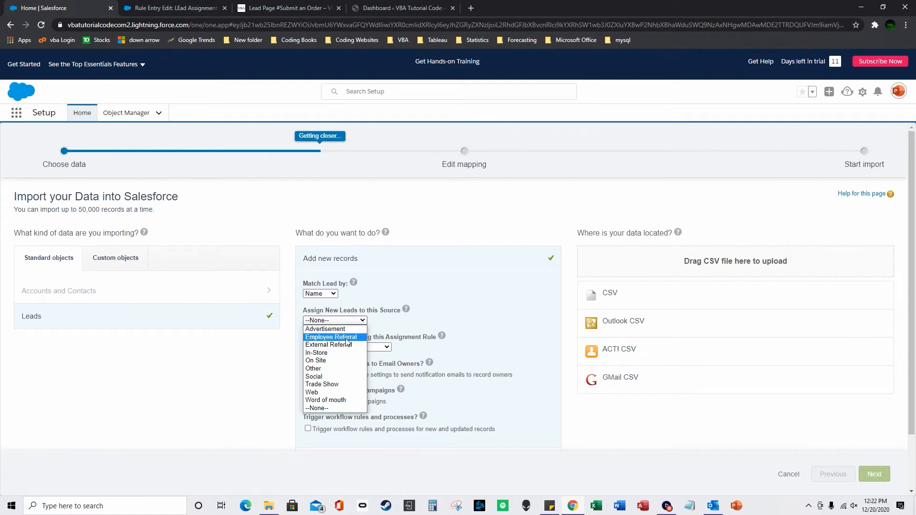
pyautogui.click(345, 354)
pyautogui.click(346, 348)
pyautogui.click(371, 354)
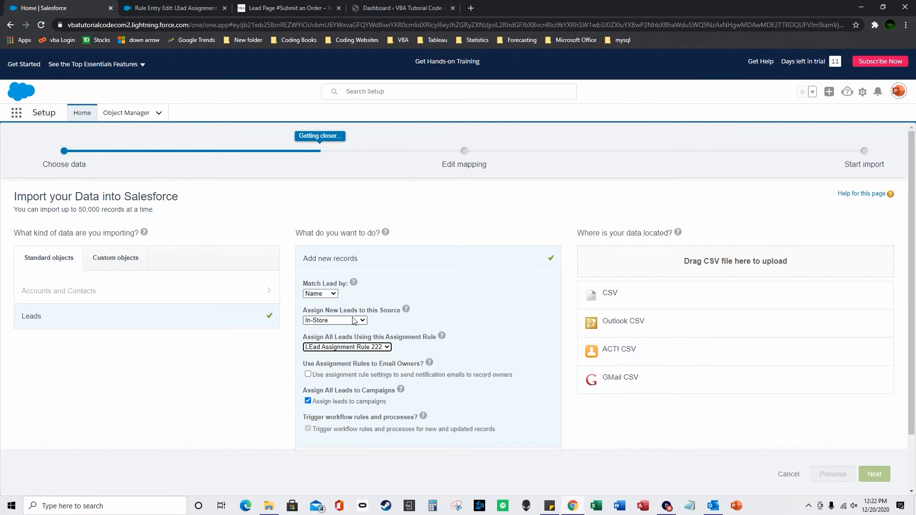
pyautogui.hotkey('ctrl', 'Tab')
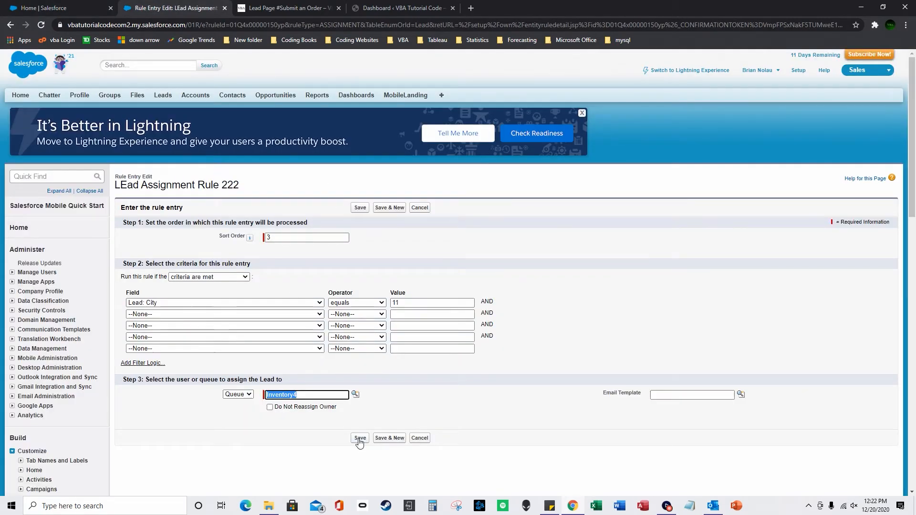
# Try an Inventory_QTY greater-than criterion in the third rule entry, then cancel the draft.
pyautogui.click(201, 303)
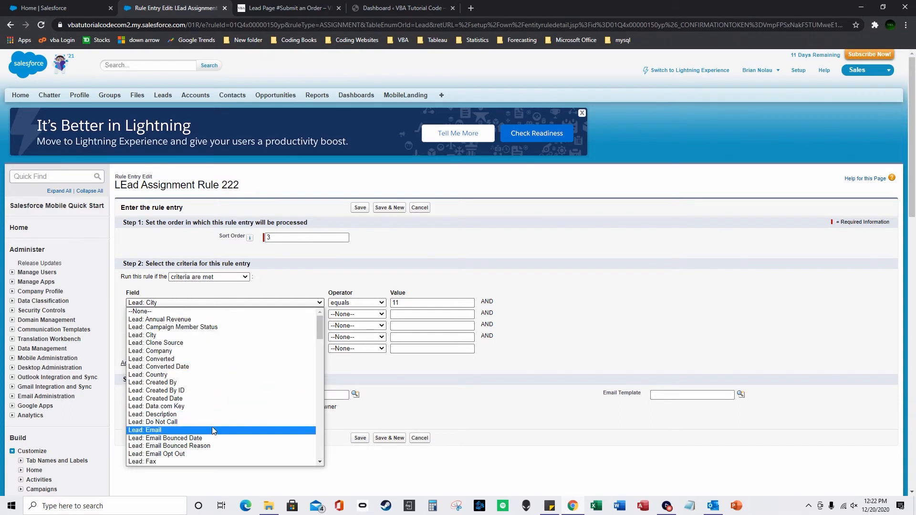
pyautogui.scroll(-2, 212, 446)
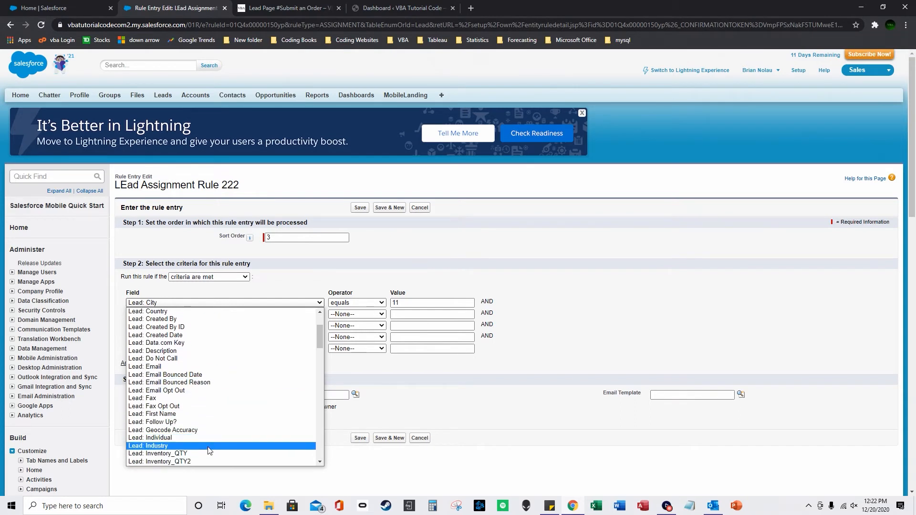
pyautogui.scroll(-2, 210, 449)
pyautogui.click(210, 399)
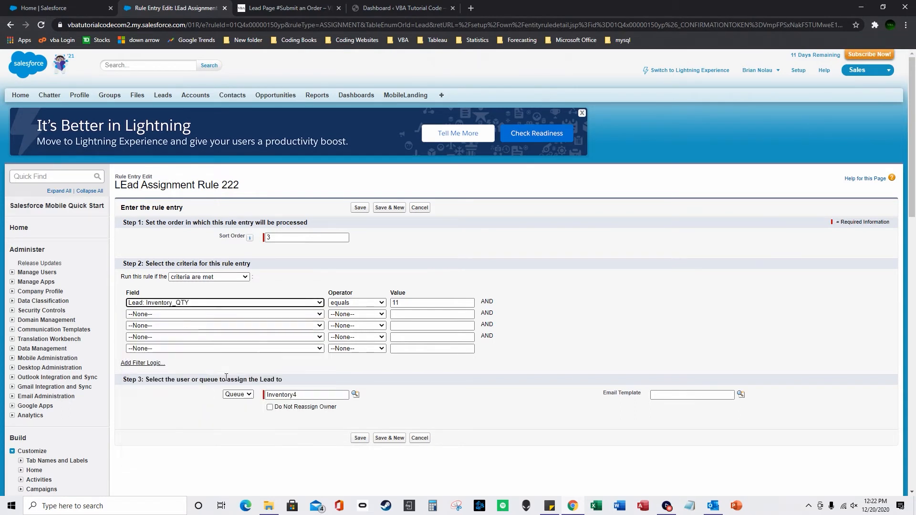
pyautogui.click(357, 302)
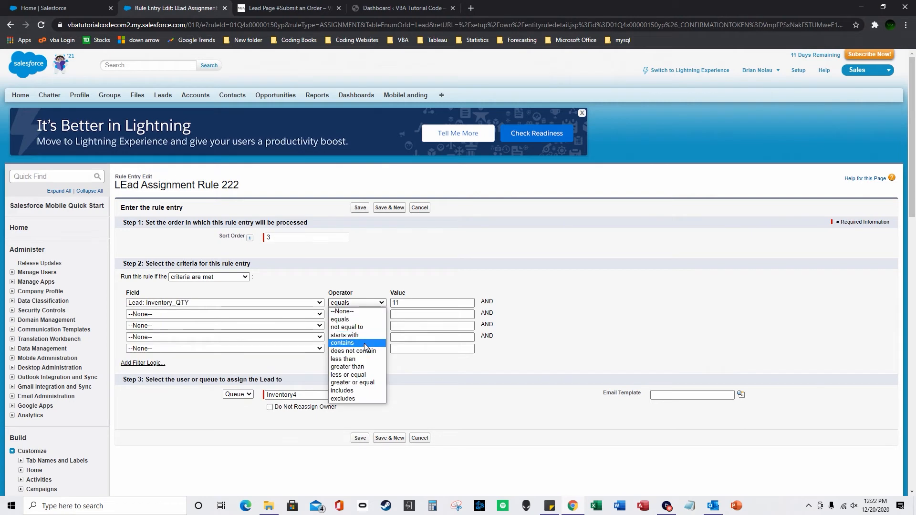
pyautogui.click(364, 366)
pyautogui.click(400, 305)
pyautogui.click(357, 303)
pyautogui.click(355, 311)
pyautogui.click(420, 439)
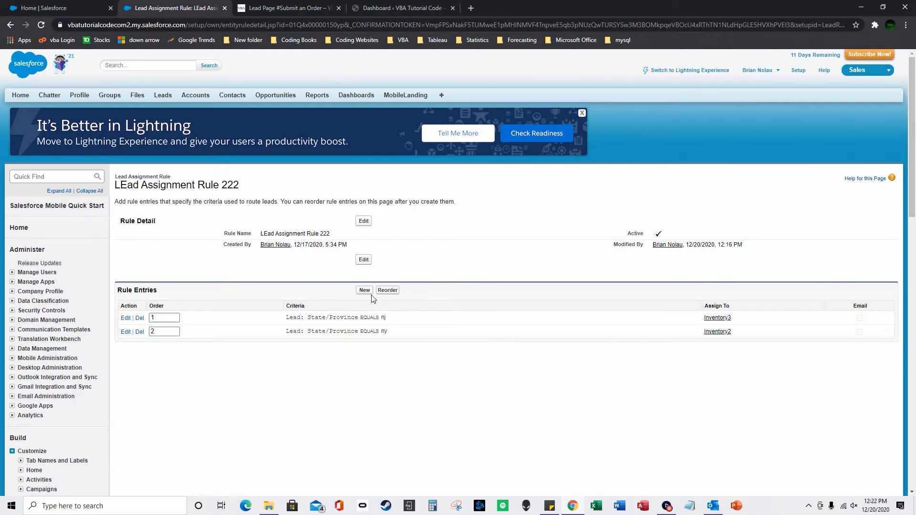
pyautogui.moveTo(326, 232); pyautogui.dragTo(266, 232)
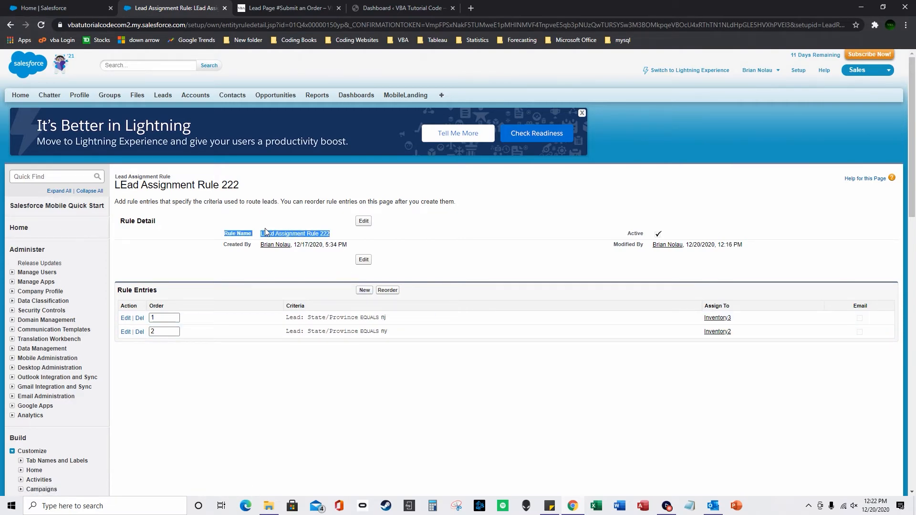
pyautogui.click(76, 6)
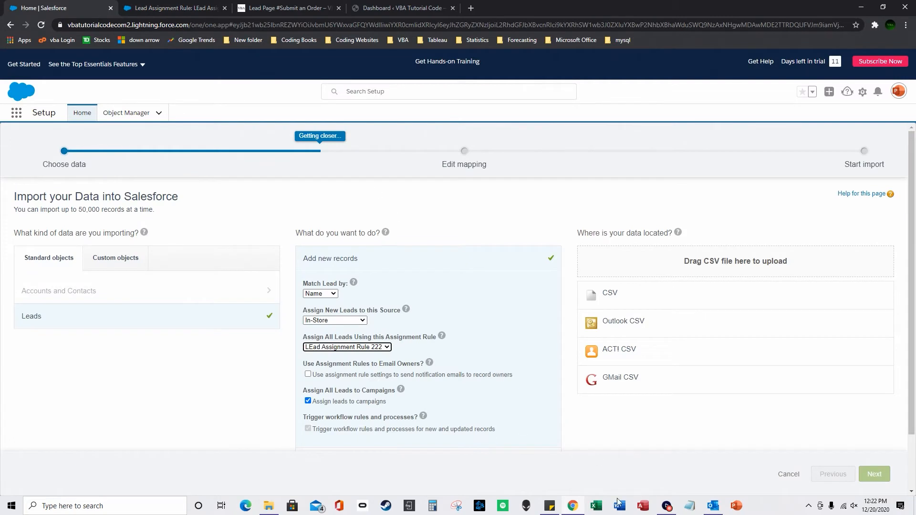
pyautogui.rightClick(599, 510)
pyautogui.click(603, 313)
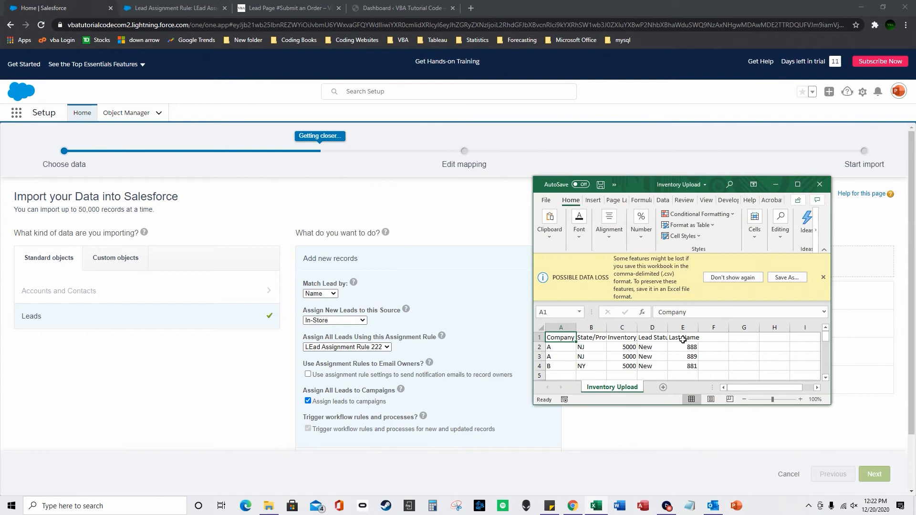
pyautogui.click(598, 348)
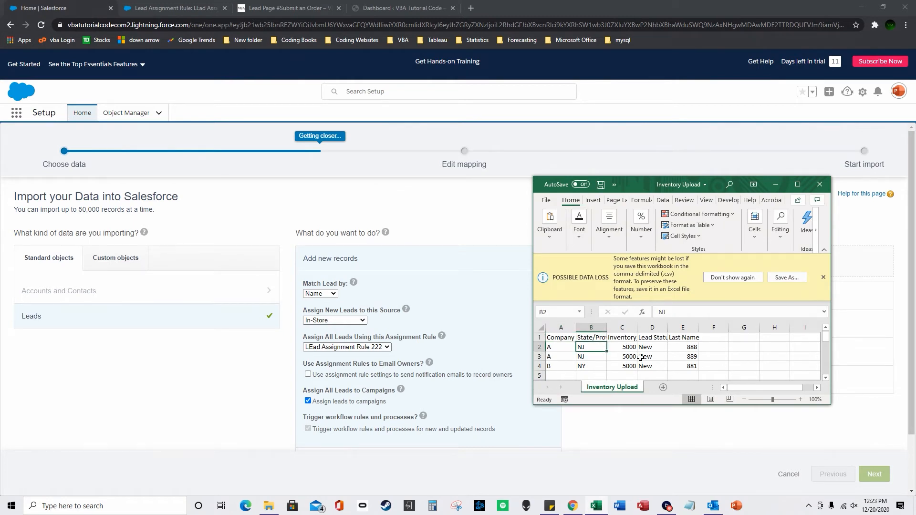
pyautogui.click(617, 358)
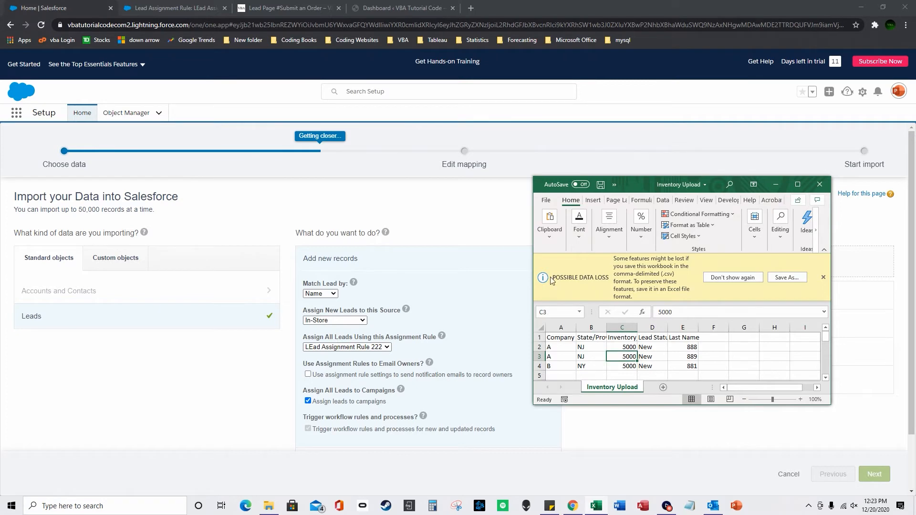
pyautogui.click(149, 4)
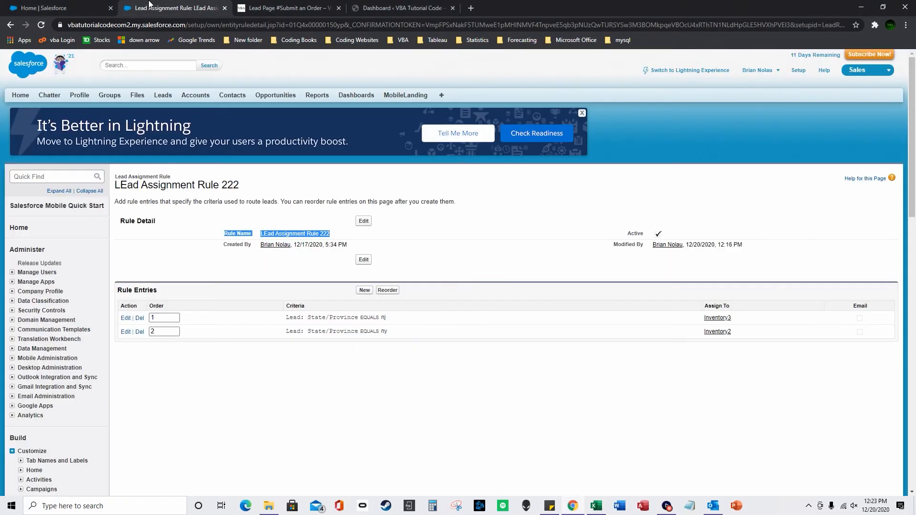
pyautogui.click(82, 5)
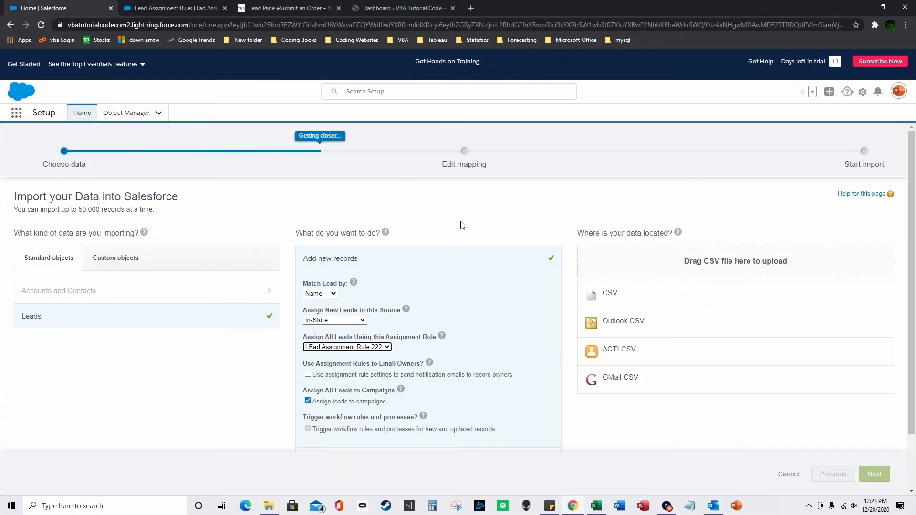
pyautogui.click(596, 507)
pyautogui.click(703, 347)
pyautogui.moveTo(549, 358); pyautogui.dragTo(692, 332)
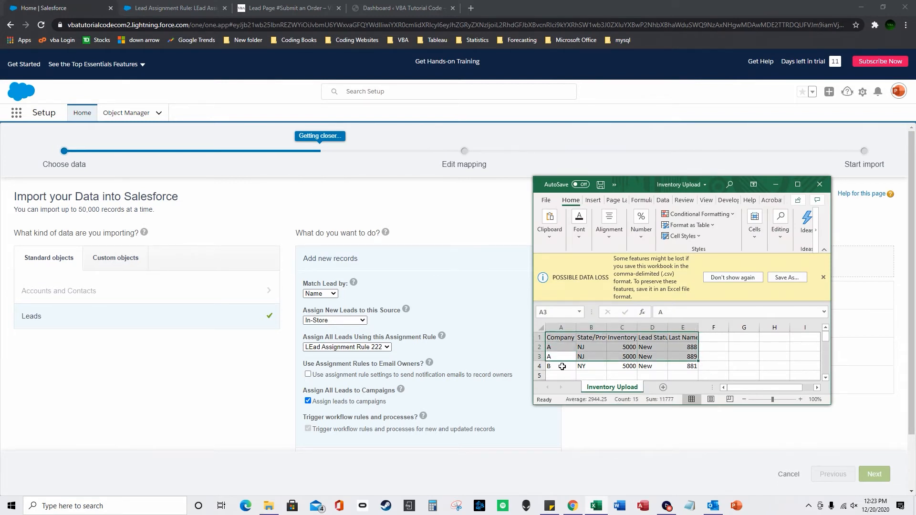
pyautogui.moveTo(562, 366); pyautogui.dragTo(686, 362)
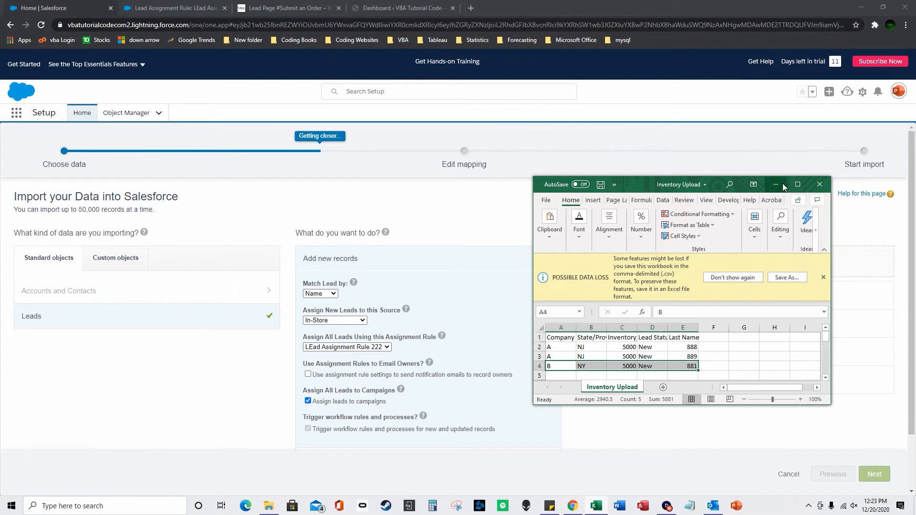
pyautogui.click(819, 184)
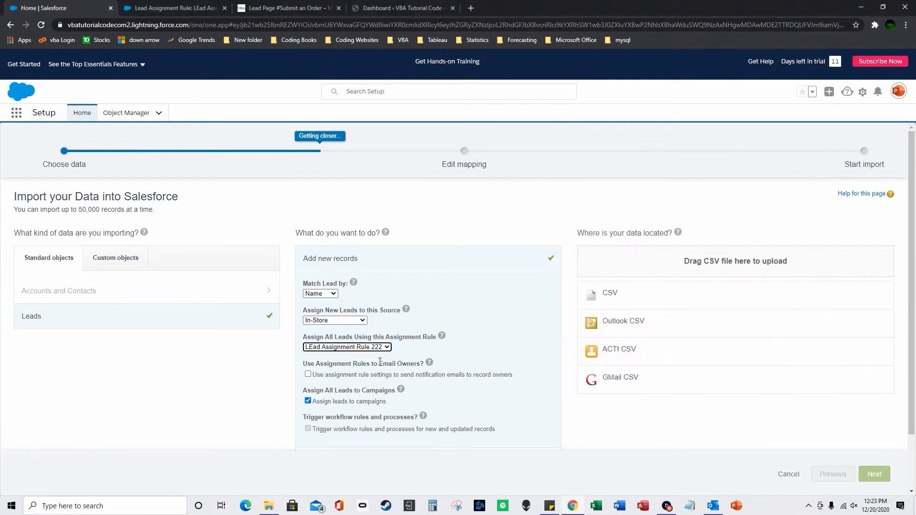
# Load Inventory Upload from the Desktop as a CSV with ISO-8859-1 encoding.
pyautogui.scroll(-2, 380, 361)
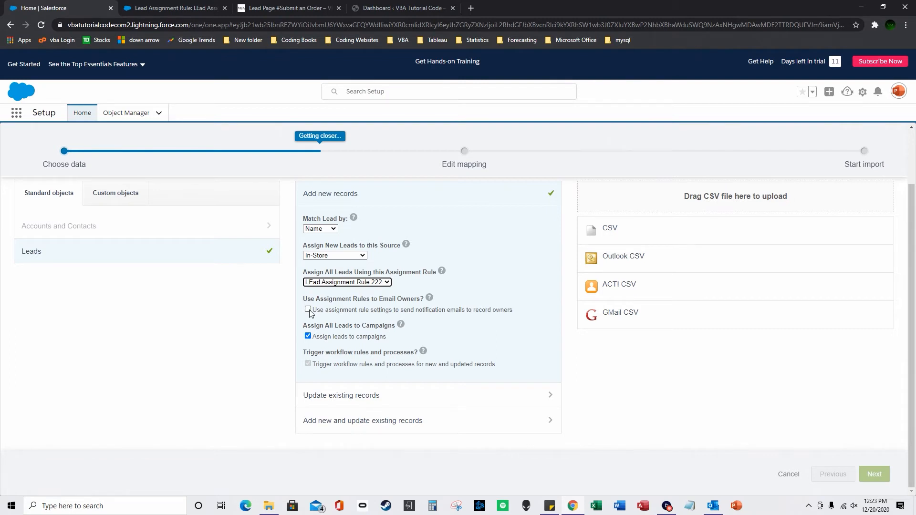
pyautogui.scroll(2, 610, 246)
pyautogui.click(618, 298)
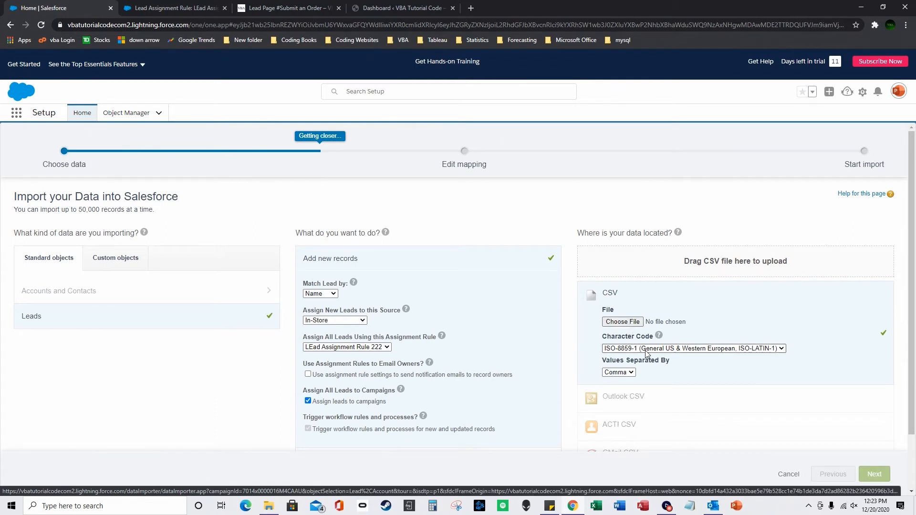
pyautogui.click(647, 353)
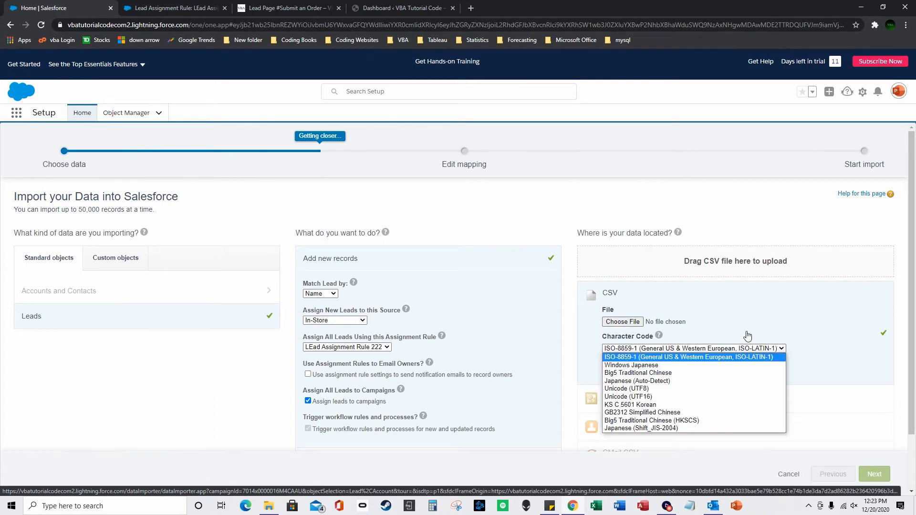
pyautogui.click(704, 348)
pyautogui.click(622, 321)
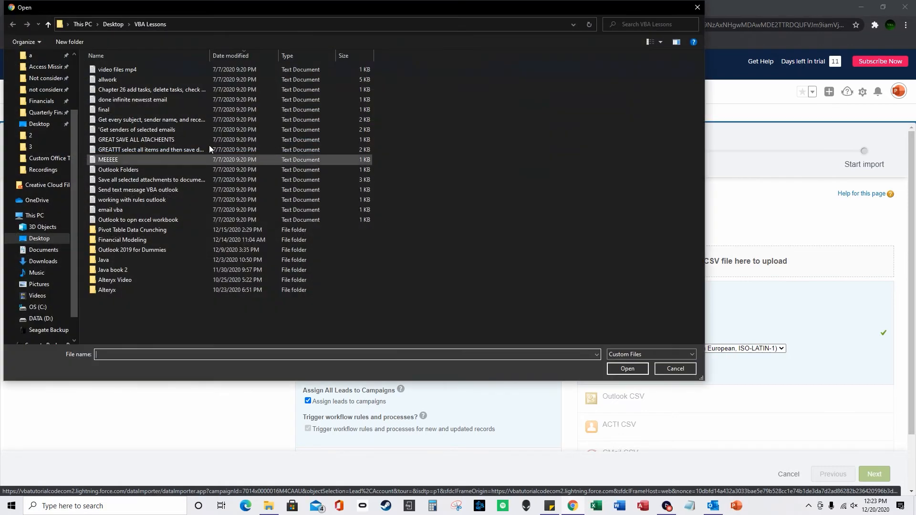
pyautogui.click(35, 129)
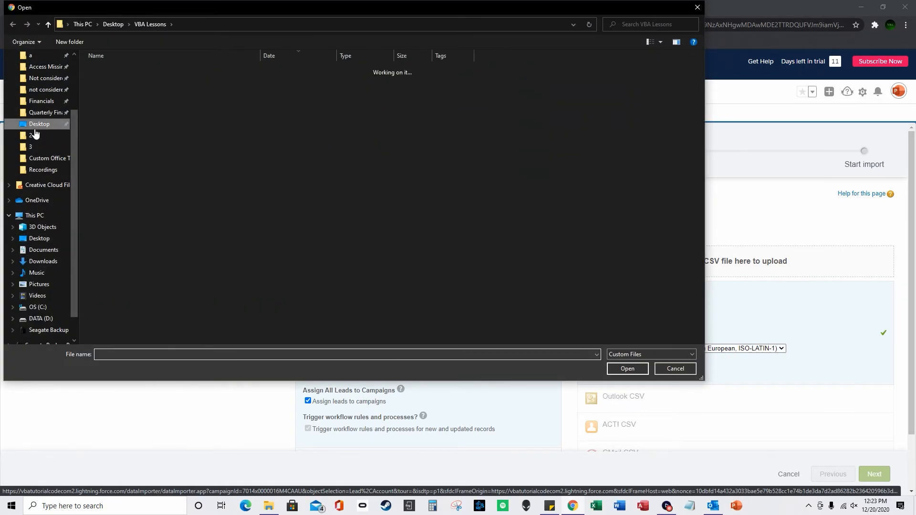
pyautogui.click(625, 354)
pyautogui.click(618, 371)
pyautogui.click(119, 149)
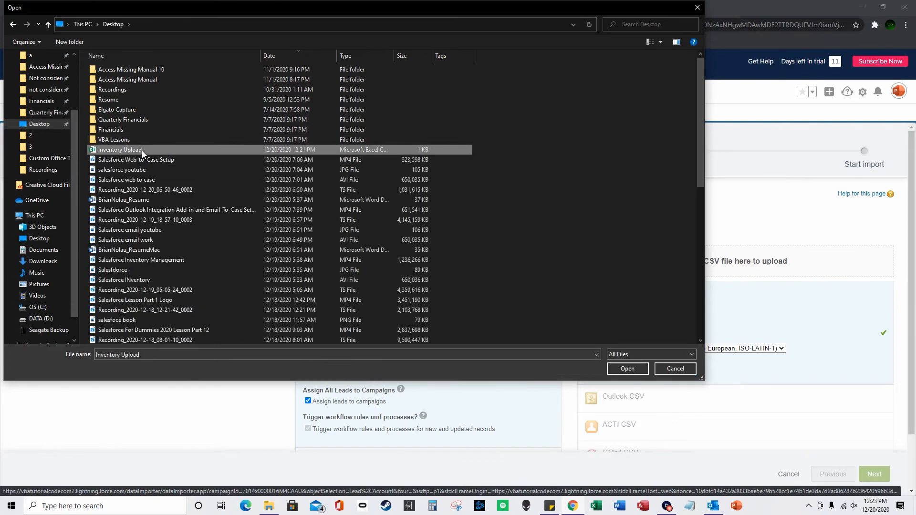
pyautogui.click(625, 364)
pyautogui.click(875, 475)
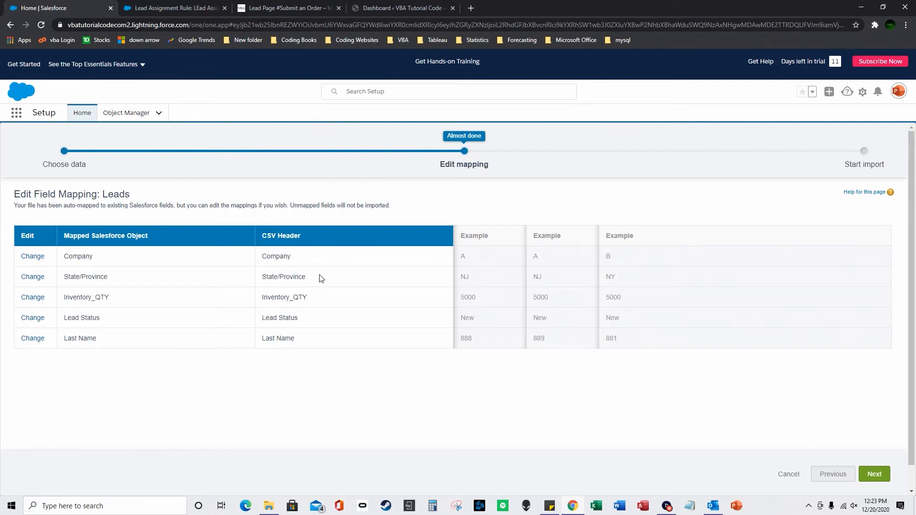
# Accept the five field mappings and start the Inventory Upload.csv lead import.
pyautogui.click(875, 475)
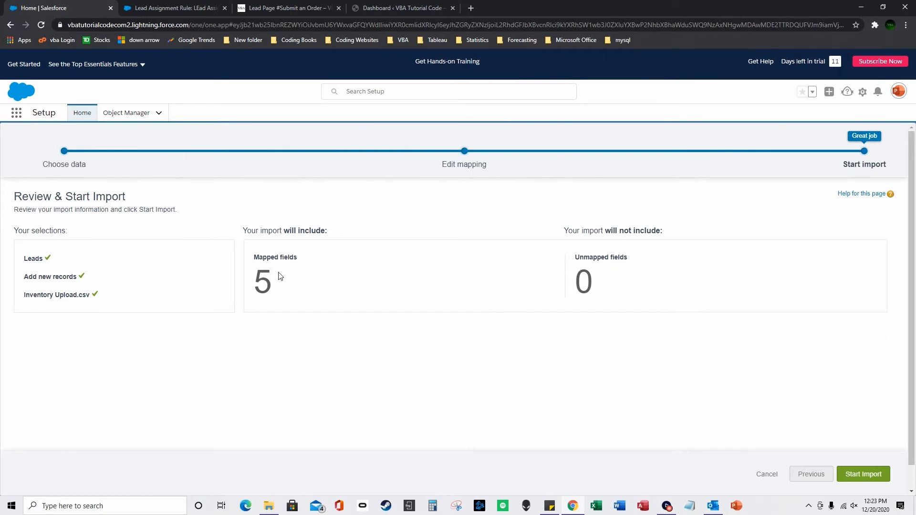
pyautogui.click(872, 476)
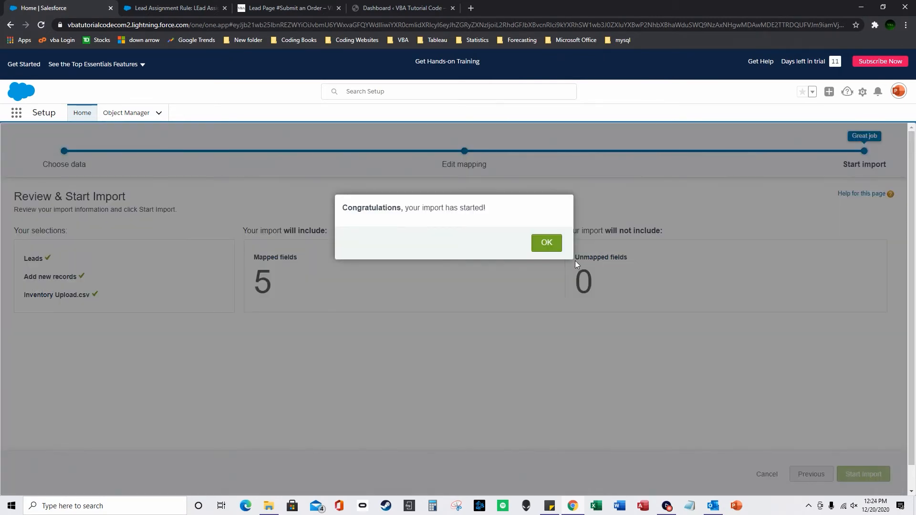
pyautogui.click(604, 244)
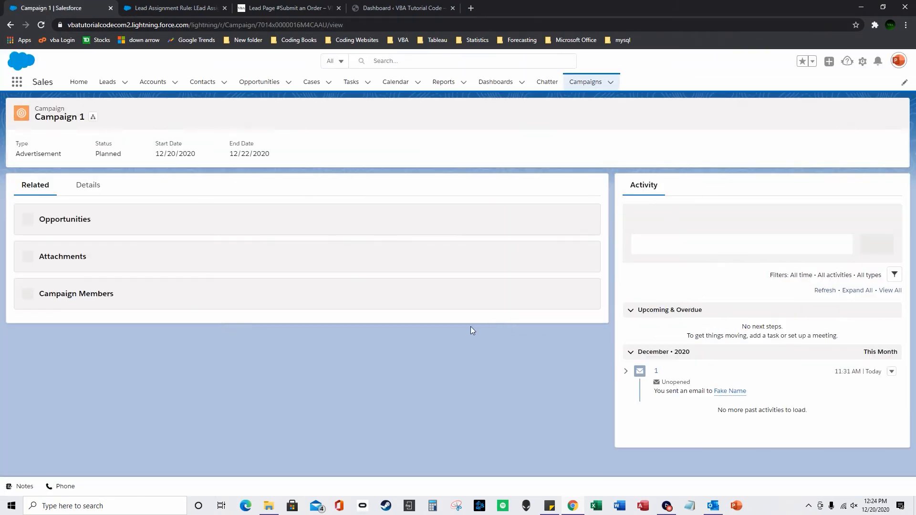
# Refresh Campaign 1 until it counts 13 members, then open its full Campaign Members list.
pyautogui.scroll(-2, 306, 361)
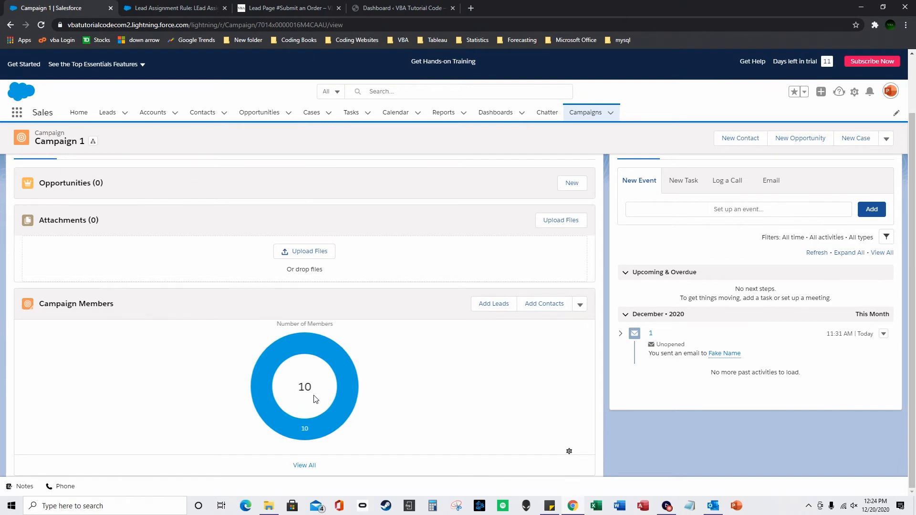
pyautogui.press('F5')
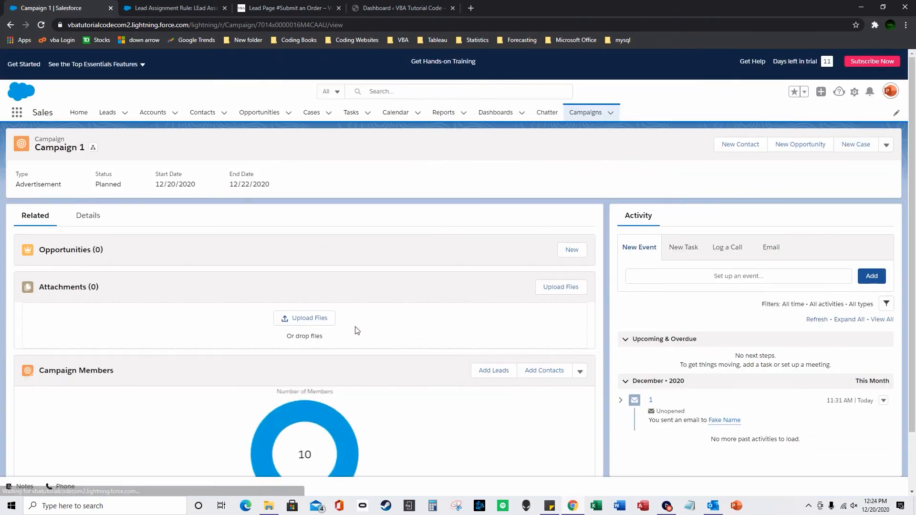
pyautogui.scroll(-2, 228, 299)
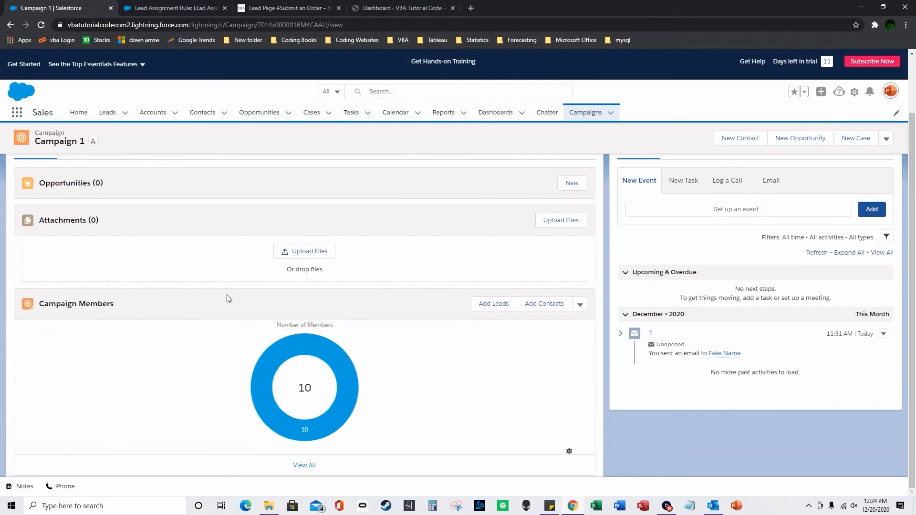
pyautogui.click(41, 24)
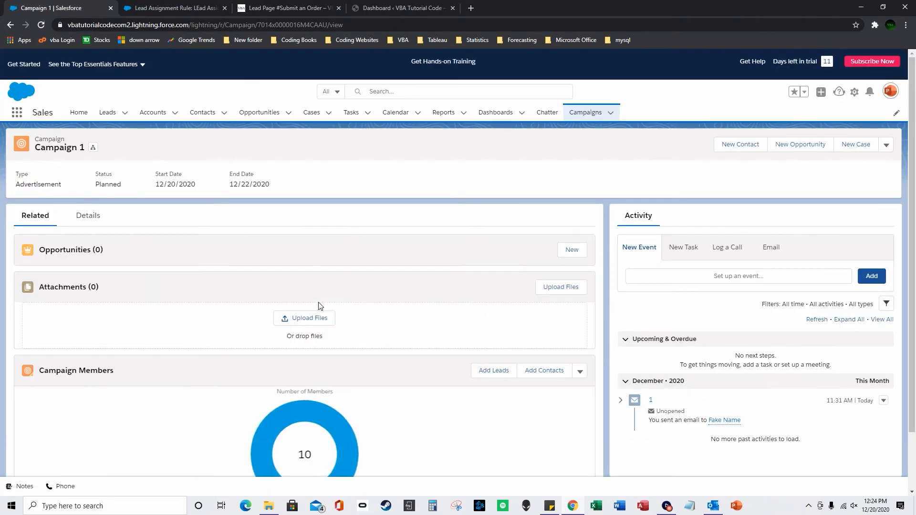
pyautogui.click(42, 24)
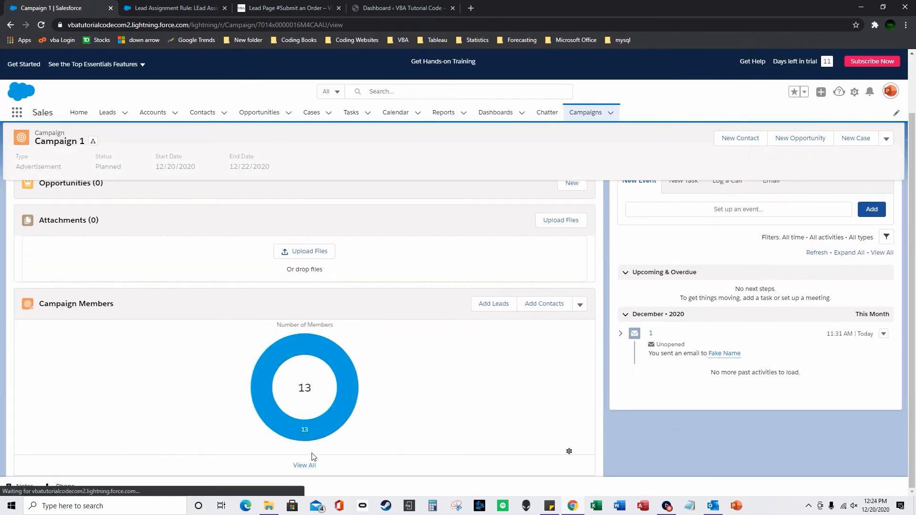
pyautogui.click(308, 467)
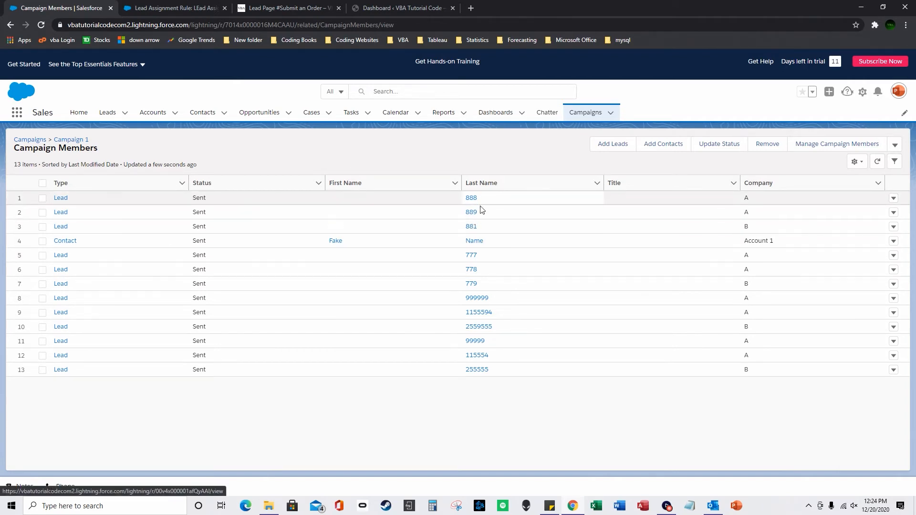
# Check the Last Name values in the Inventory Upload workbook, then go to the Leads list.
pyautogui.rightClick(596, 505)
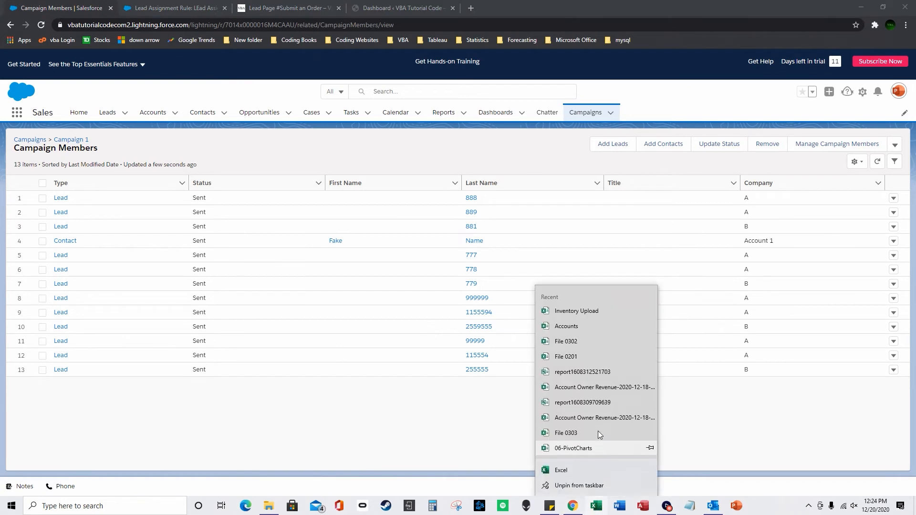
pyautogui.click(577, 311)
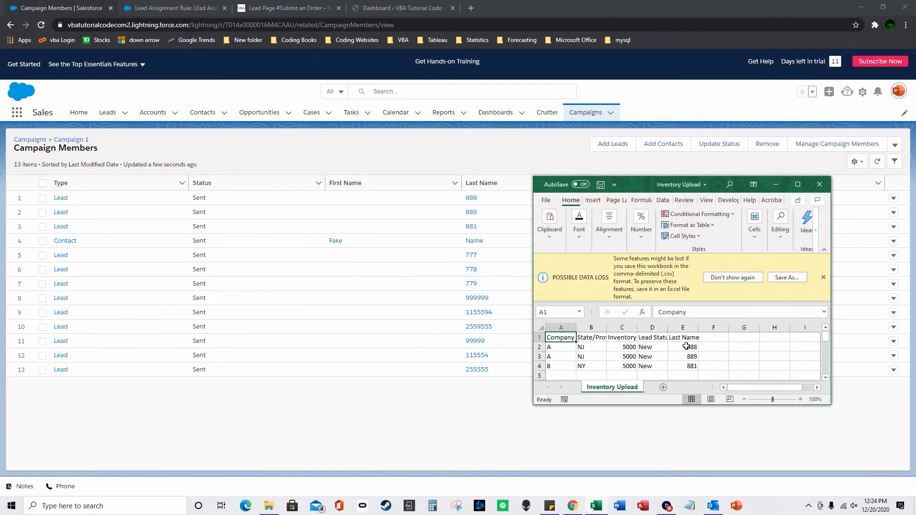
pyautogui.click(686, 347)
pyautogui.click(693, 357)
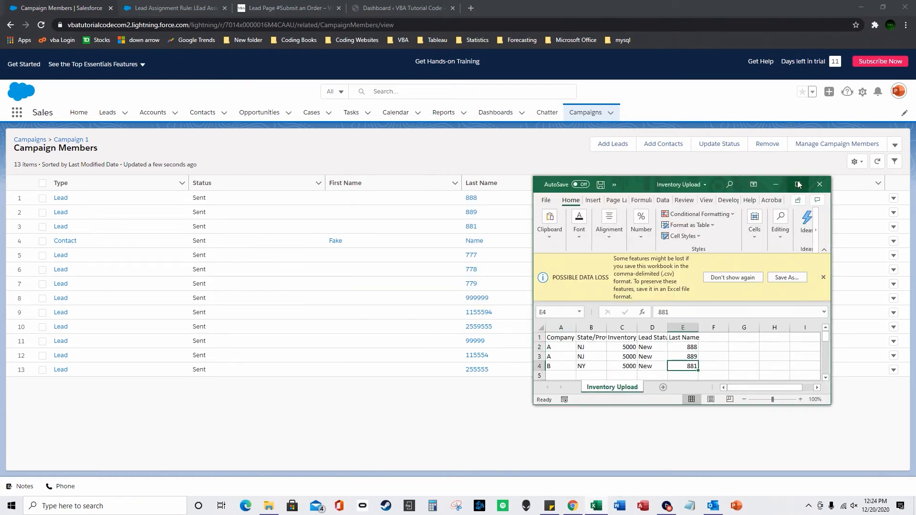
pyautogui.click(776, 185)
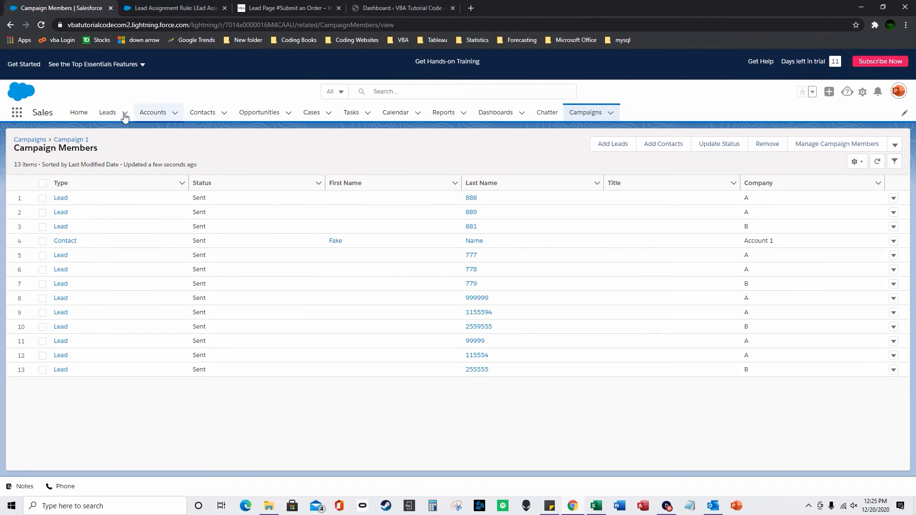
pyautogui.click(107, 113)
# Open lead 888 from the Inventory leads list view.
pyautogui.click(111, 149)
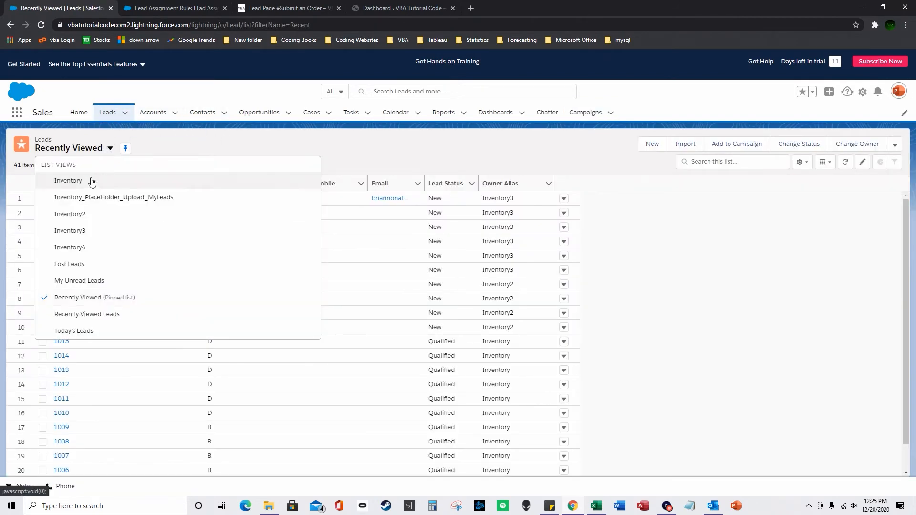
pyautogui.click(90, 180)
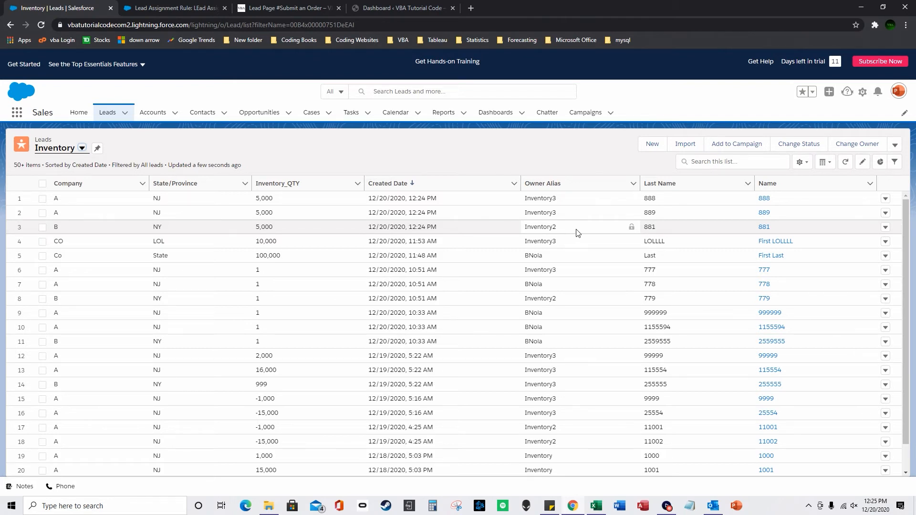
pyautogui.click(764, 198)
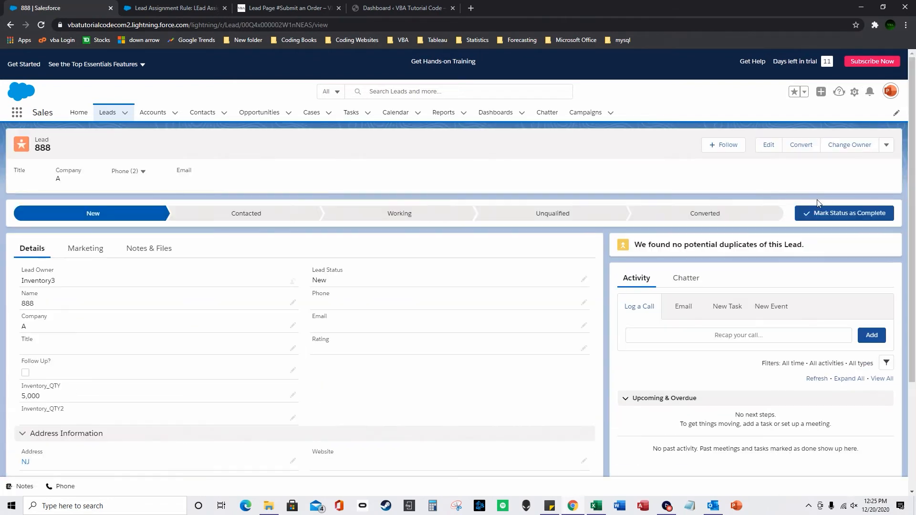
# Search queues for 'invent' in Change Owner, cancel leaving Inventory3 as owner, and return to Leads.
pyautogui.click(850, 145)
pyautogui.click(338, 226)
pyautogui.click(352, 247)
pyautogui.click(378, 225)
pyautogui.click(333, 221)
pyautogui.click(354, 262)
pyautogui.write('invent')
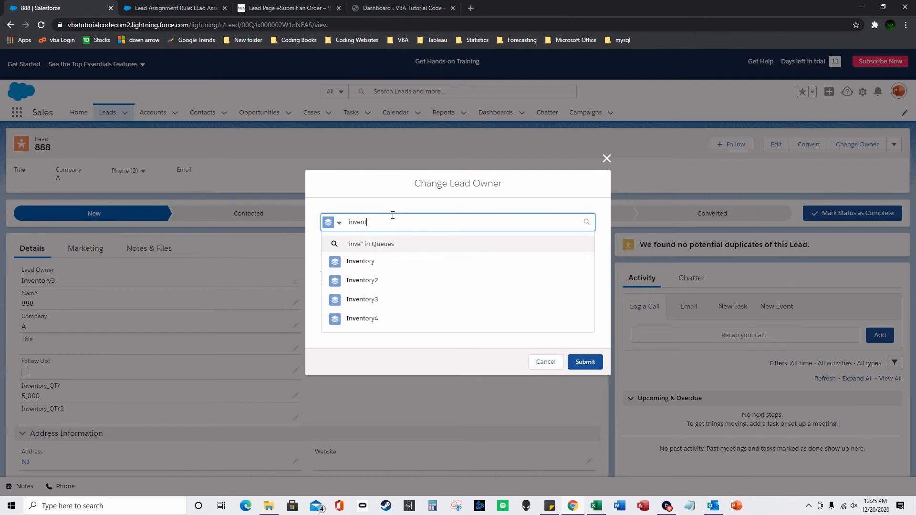
pyautogui.click(605, 160)
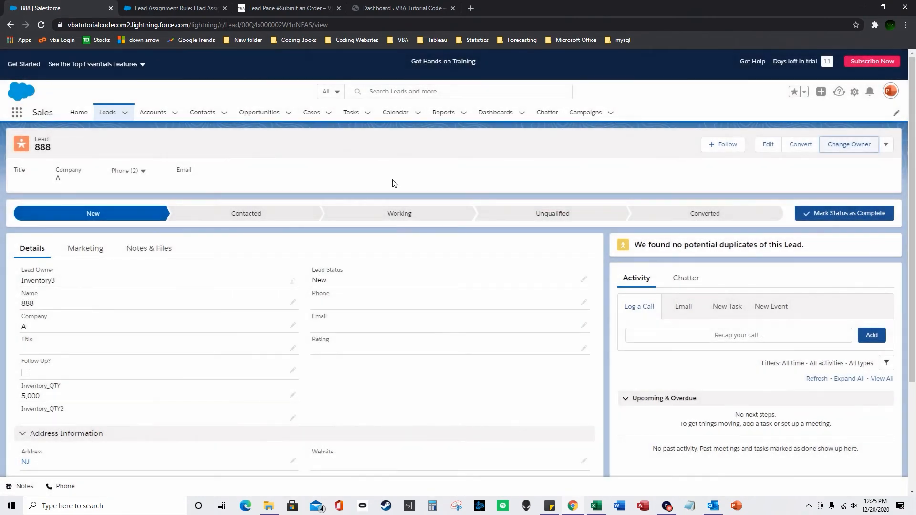
pyautogui.click(107, 113)
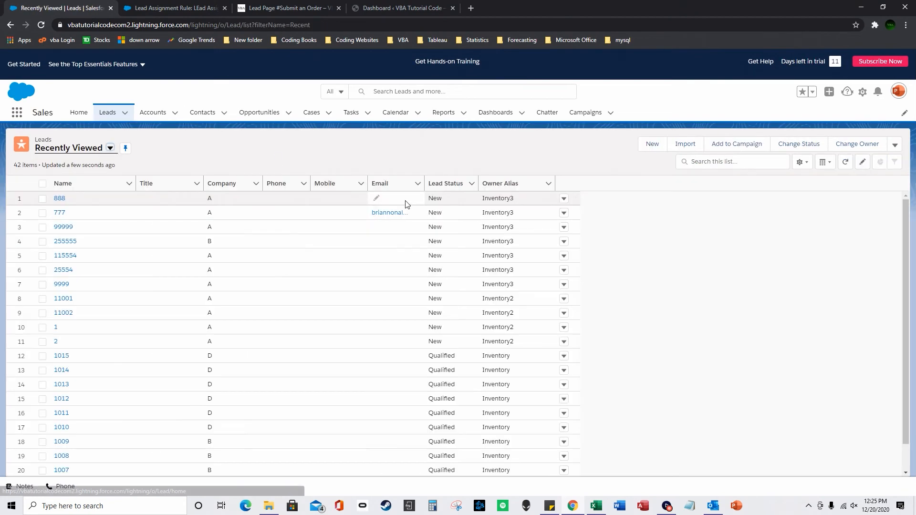
# Switch to the Inventory list view and cancel a new list view without saving.
pyautogui.click(110, 148)
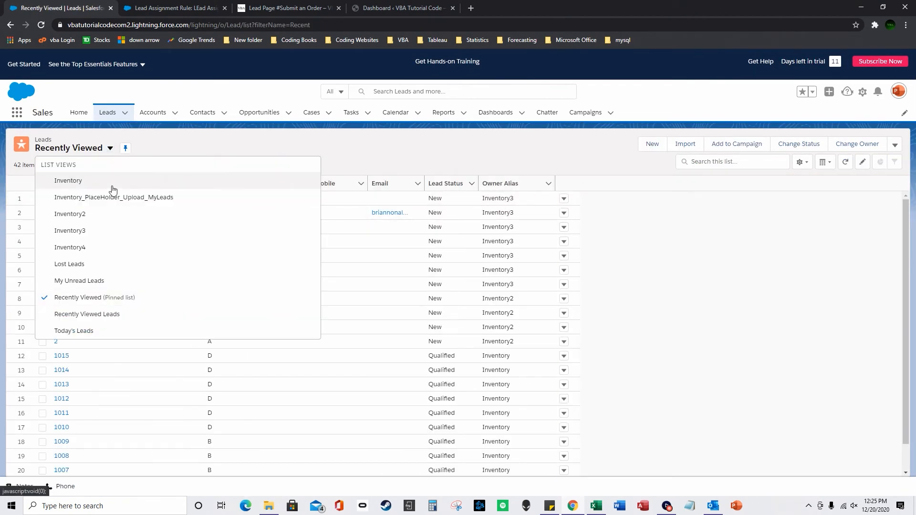
pyautogui.click(112, 186)
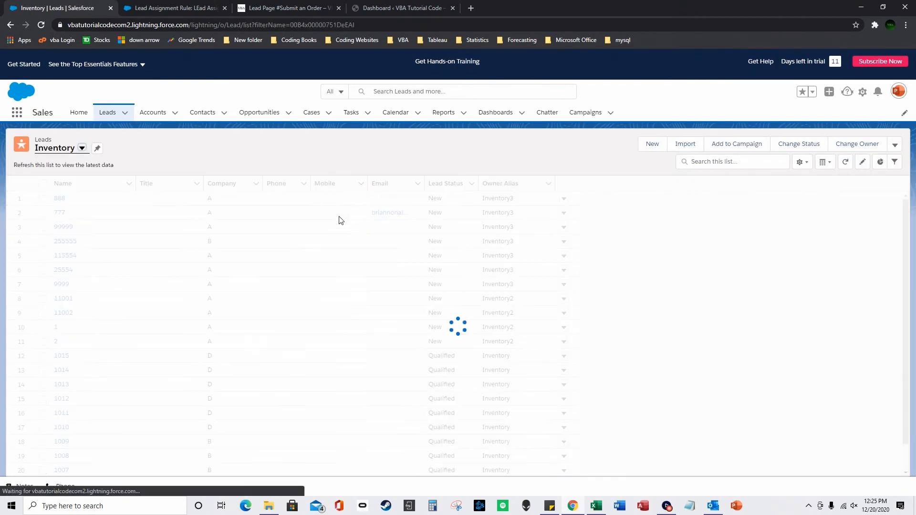
pyautogui.click(801, 162)
pyautogui.click(781, 200)
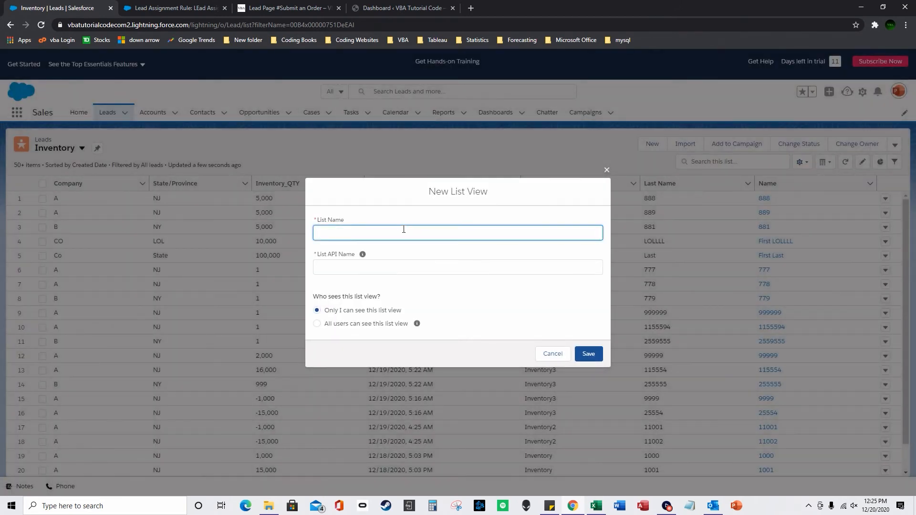
pyautogui.click(606, 170)
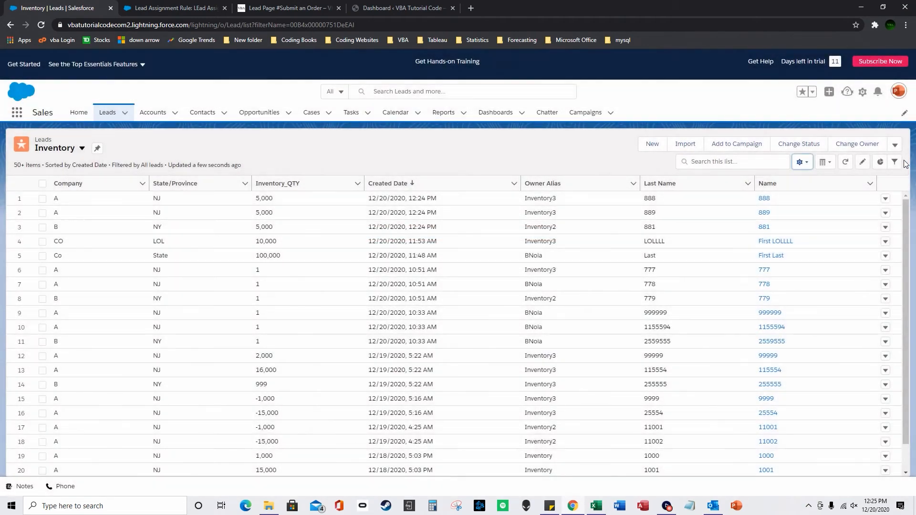
pyautogui.click(83, 149)
pyautogui.click(291, 145)
# Try the queue-owned leads filter without applying it, close Filters, and go to Reports.
pyautogui.click(895, 162)
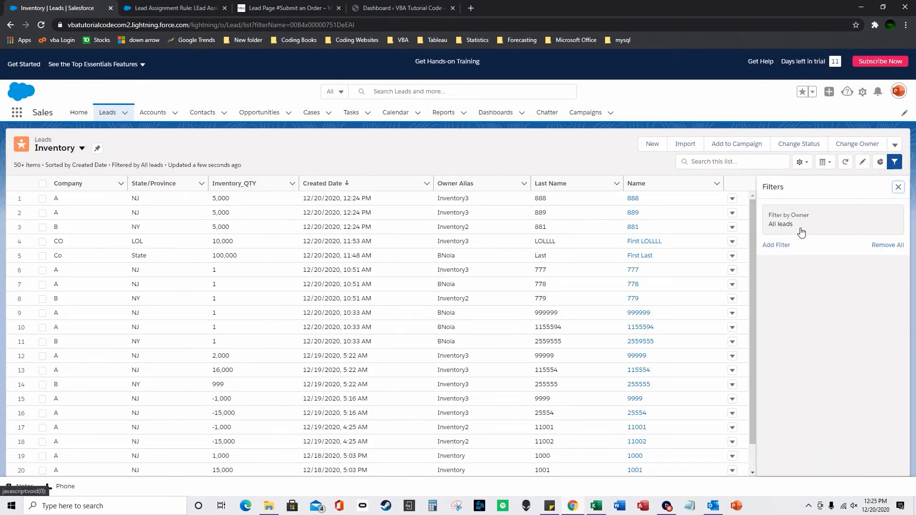
pyautogui.click(788, 229)
pyautogui.click(576, 195)
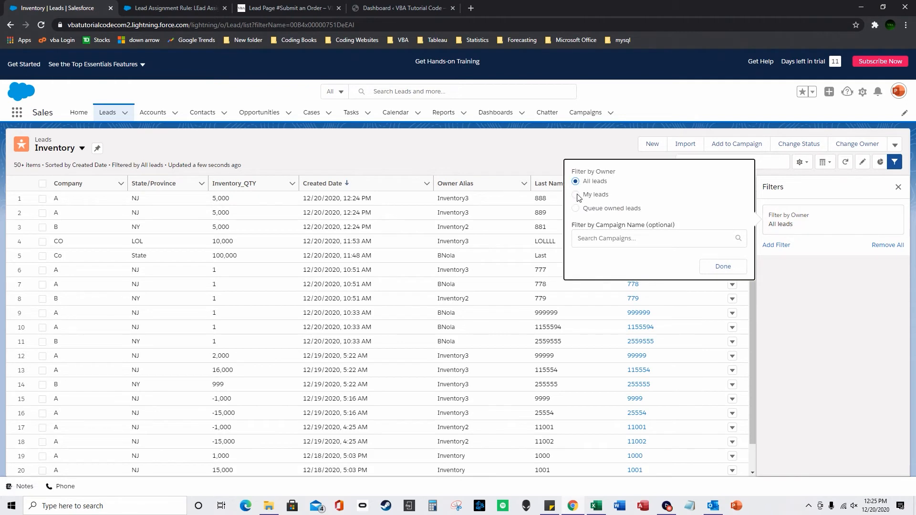
pyautogui.click(575, 208)
pyautogui.click(617, 222)
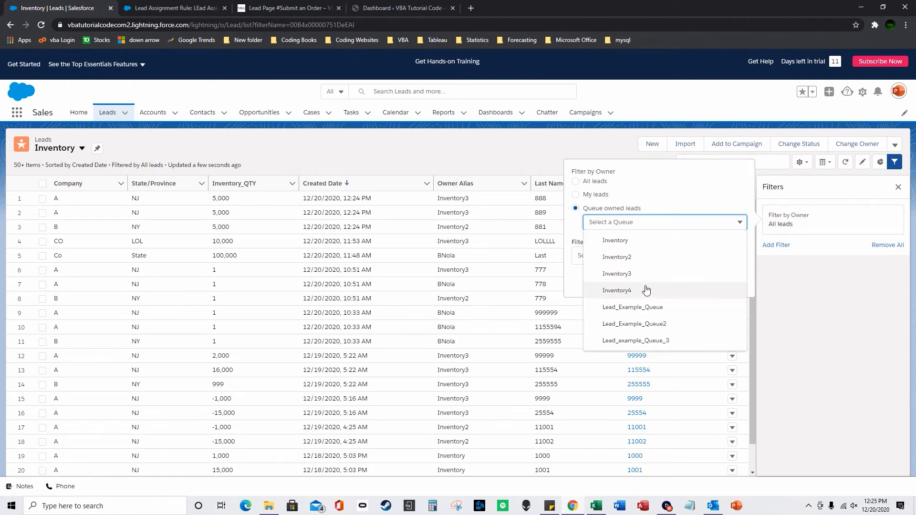
pyautogui.click(576, 229)
pyautogui.click(434, 150)
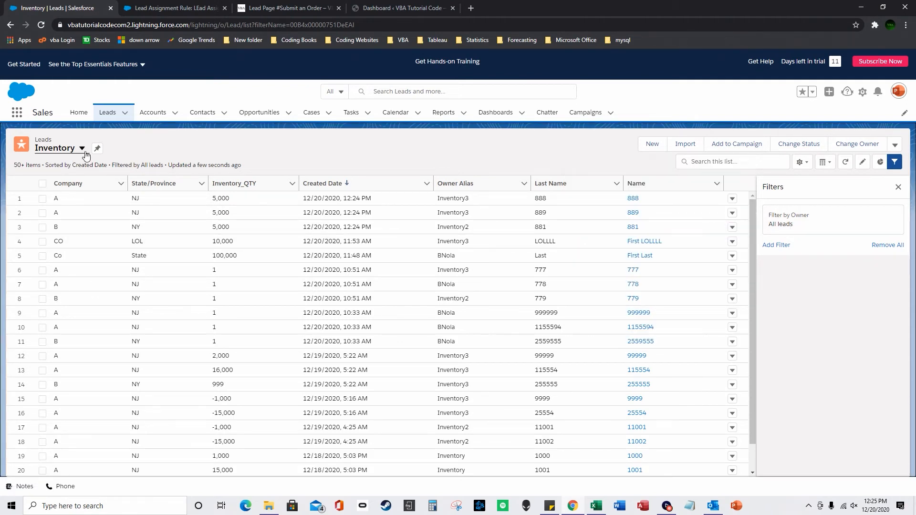
pyautogui.click(894, 162)
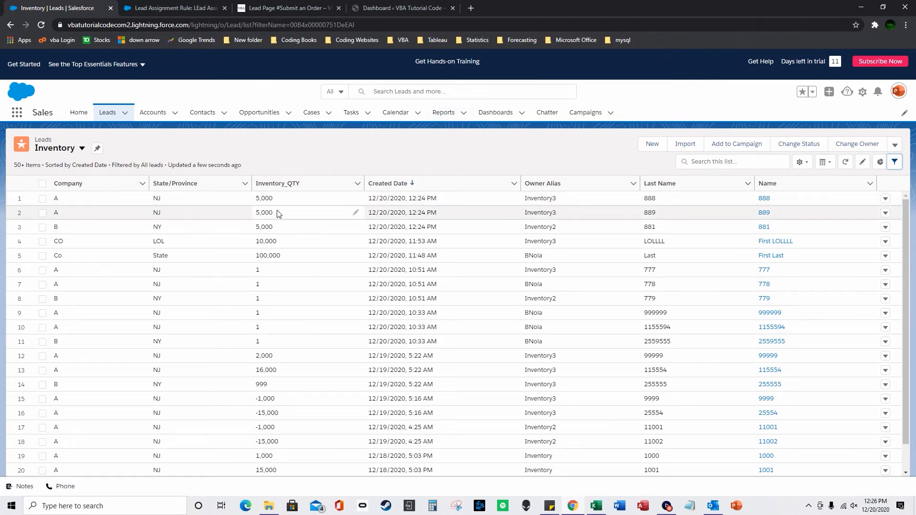
pyautogui.click(440, 122)
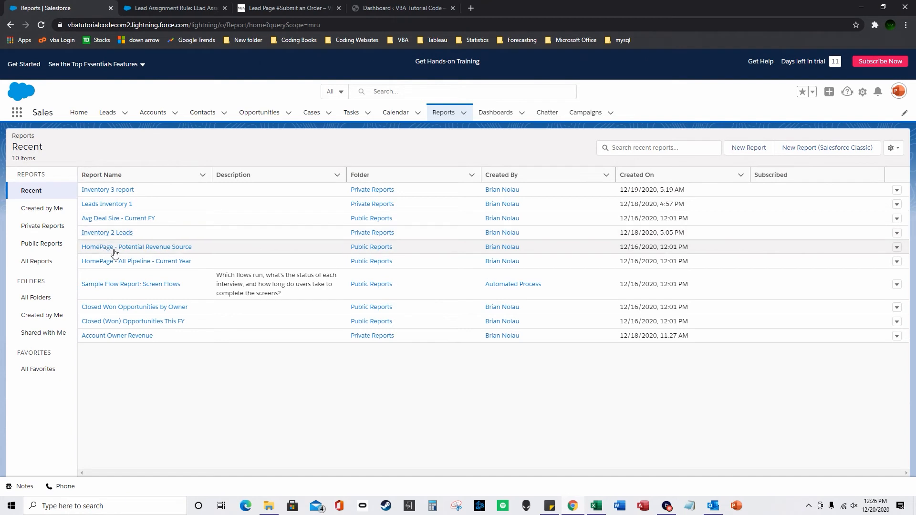
# Open the private Inventory 3 report for editing and show its Inventory3 queue filters.
pyautogui.click(47, 231)
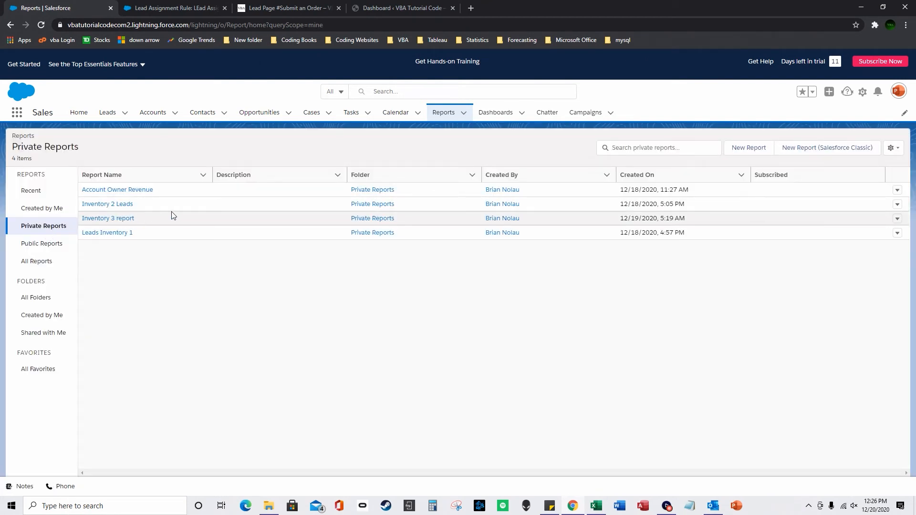
pyautogui.click(122, 222)
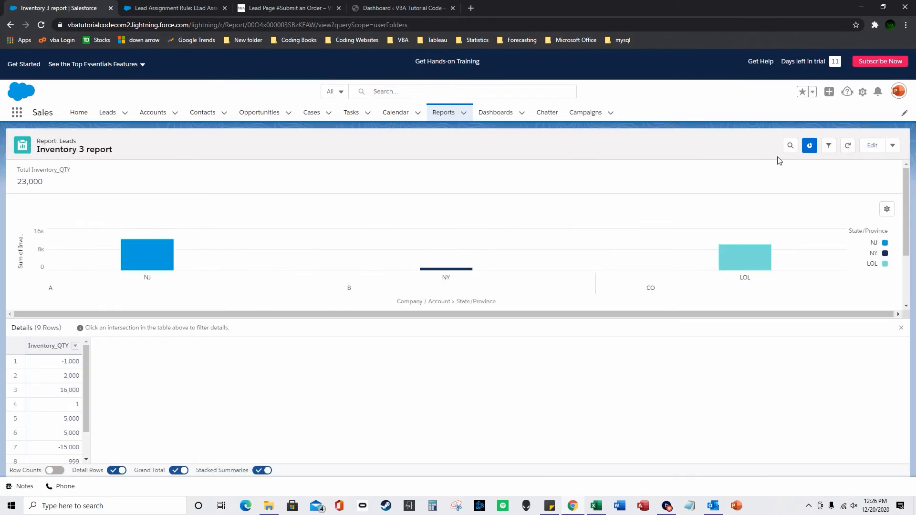
pyautogui.click(872, 145)
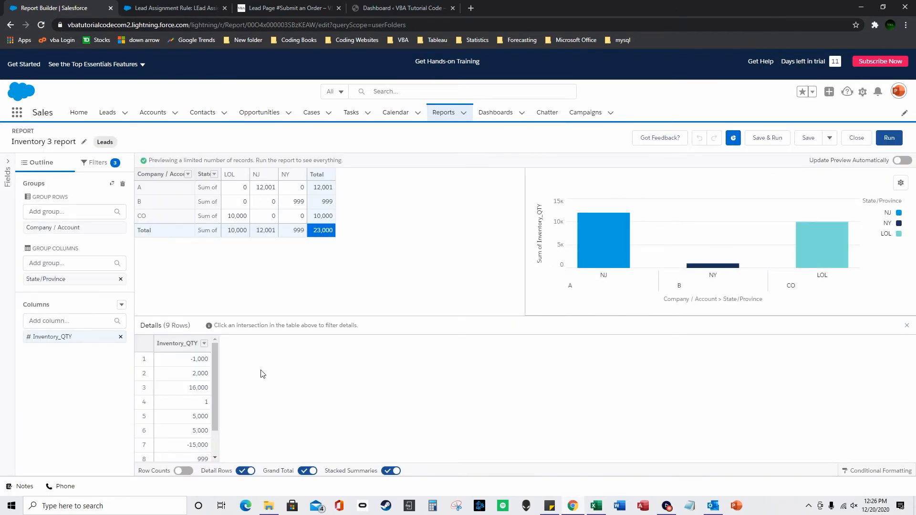
pyautogui.scroll(-1, 206, 423)
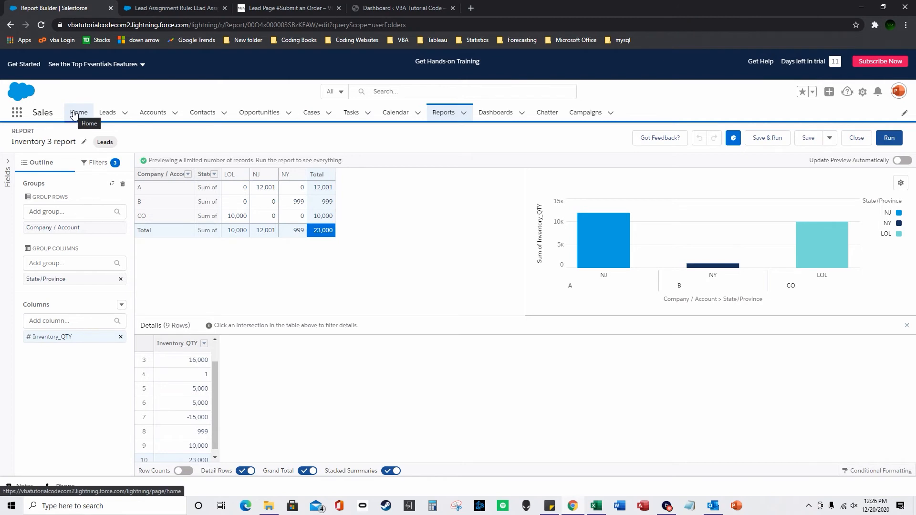
pyautogui.click(97, 163)
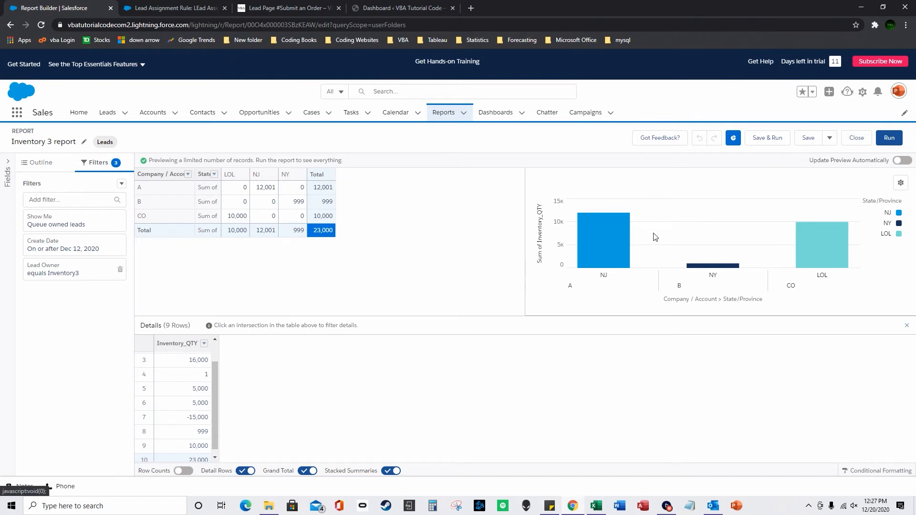
# Refresh the Inventory3 dashboard so NJ shows 12,001, then open the Leads list.
pyautogui.click(78, 112)
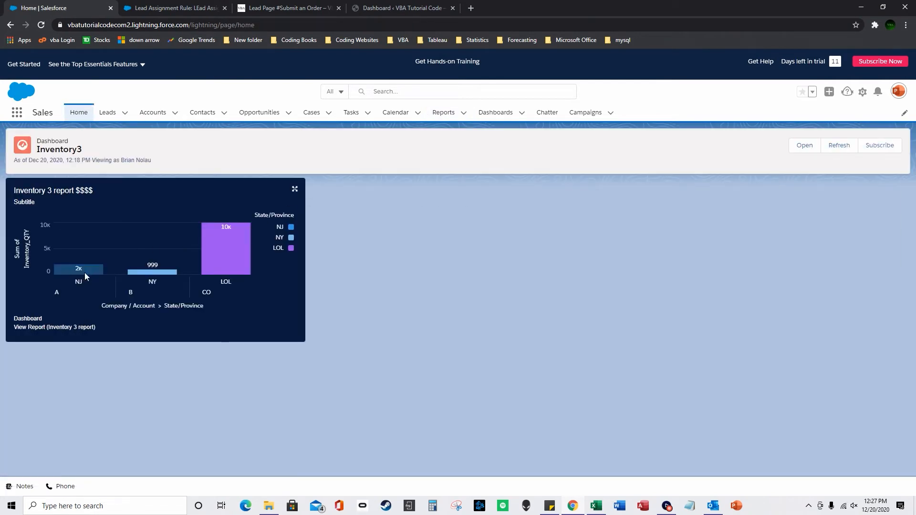
pyautogui.click(836, 145)
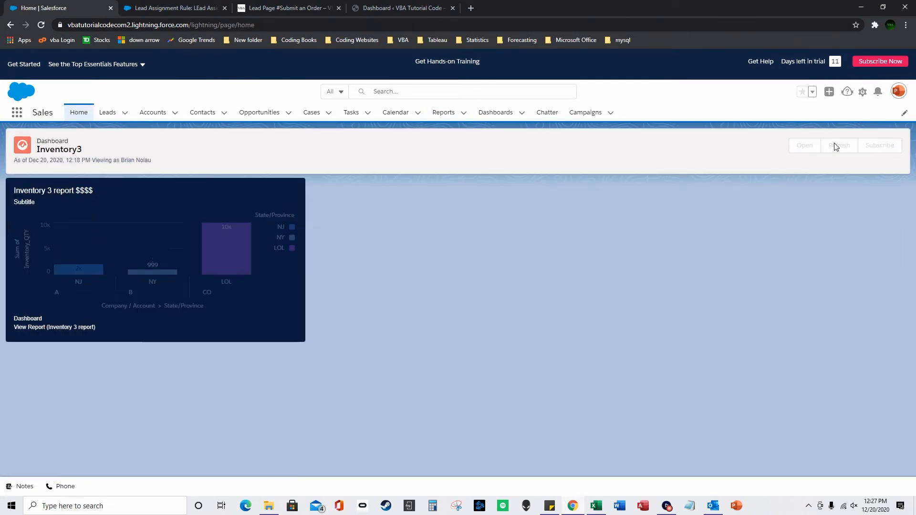
pyautogui.moveTo(92, 257)
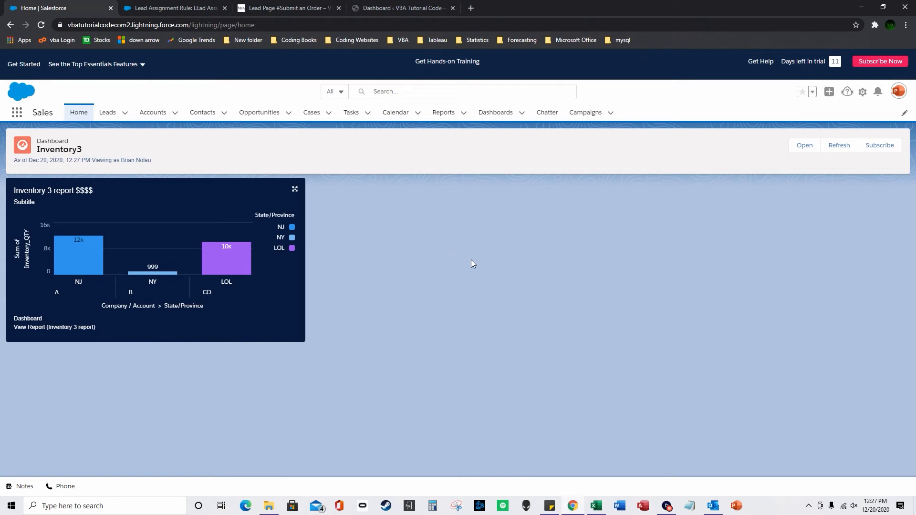
pyautogui.click(107, 113)
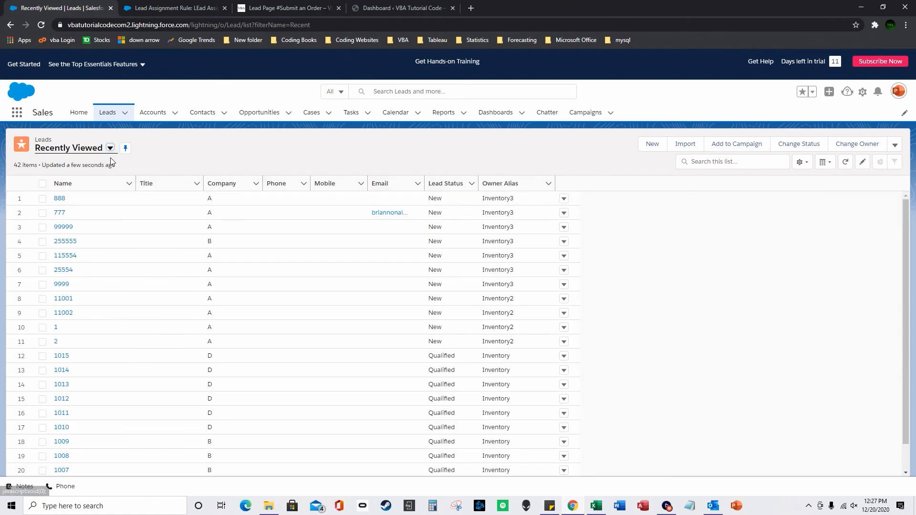
# Switch the Leads list to the Inventory view and open lead 888.
pyautogui.click(110, 148)
pyautogui.click(88, 185)
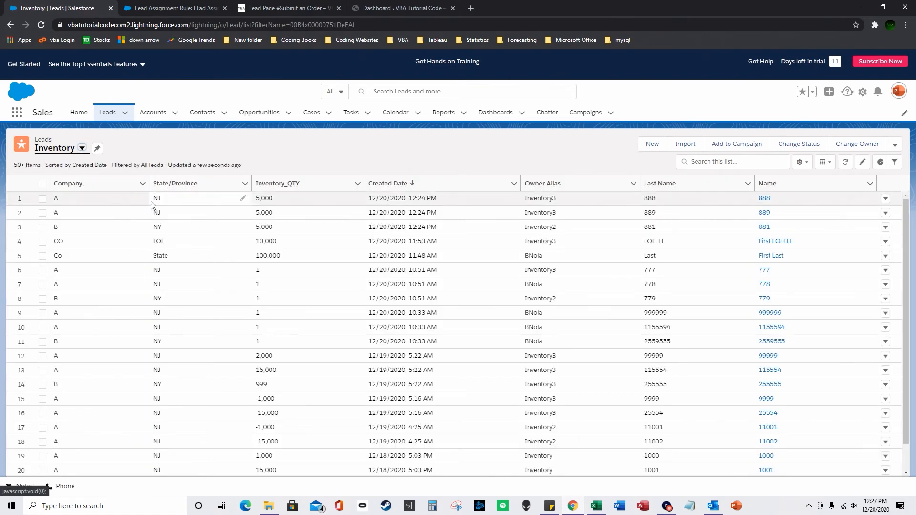
pyautogui.click(765, 199)
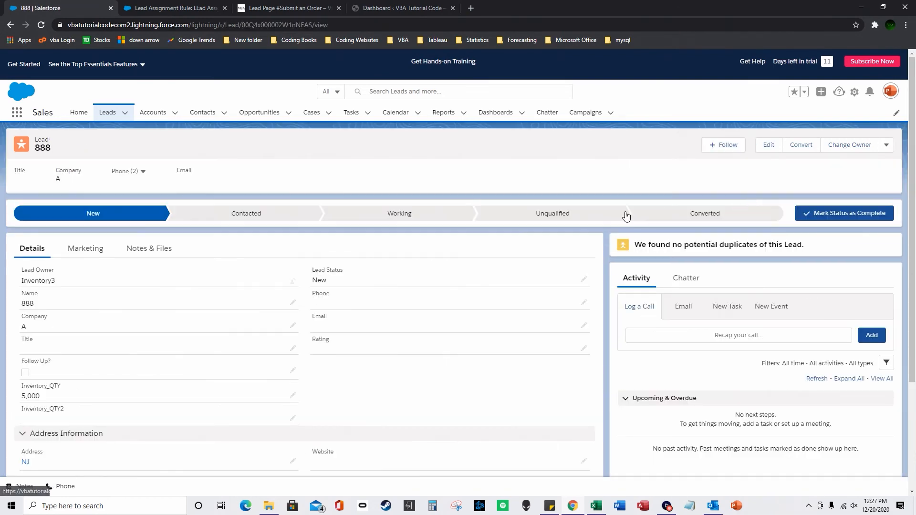
pyautogui.scroll(-3, 226, 227)
pyautogui.scroll(3, 227, 227)
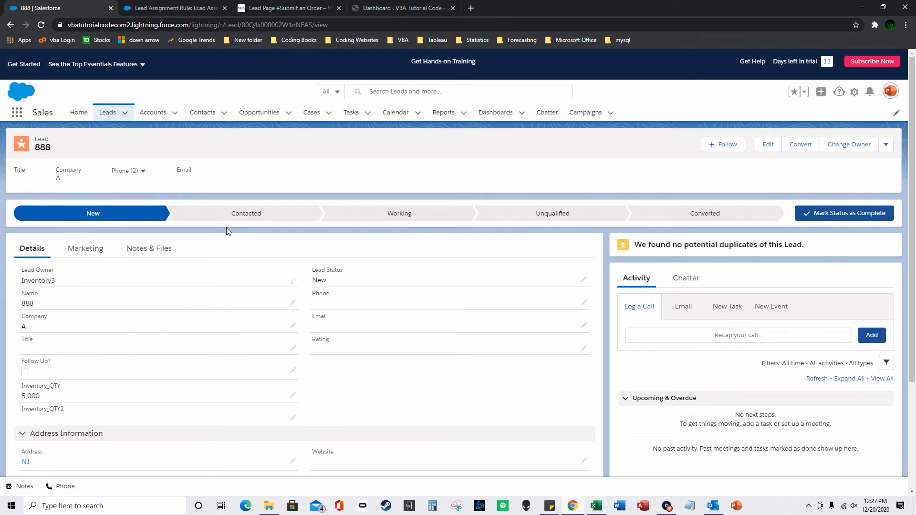
# Check lead 888's Campaign 1 history without adding it to a campaign, then go to Contacts.
pyautogui.click(86, 250)
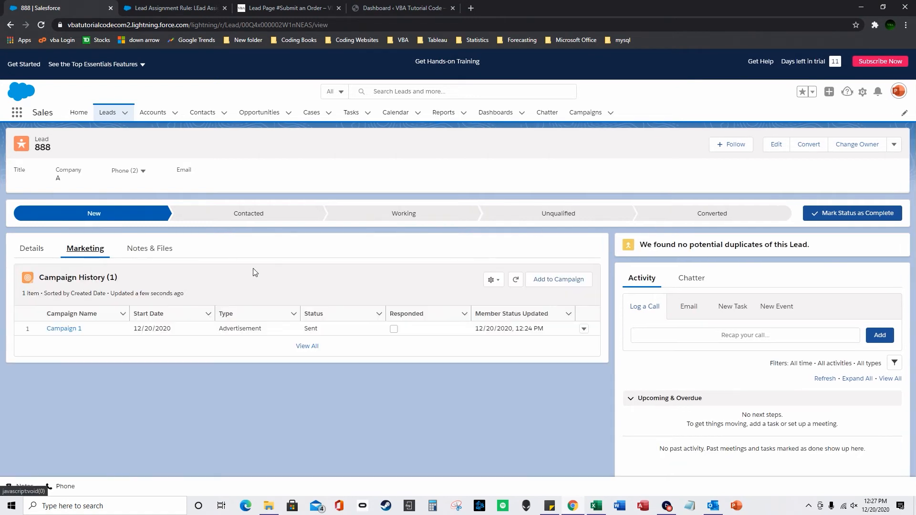
pyautogui.click(546, 281)
pyautogui.click(607, 210)
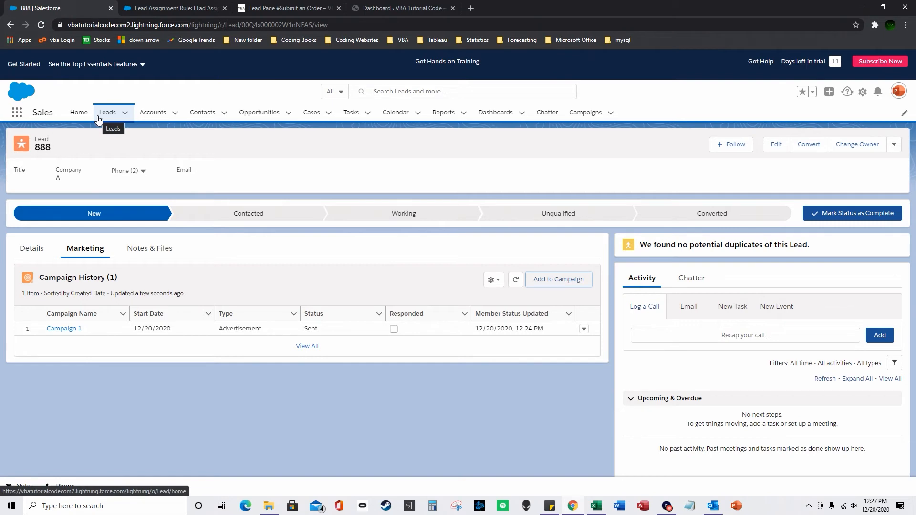
pyautogui.click(200, 114)
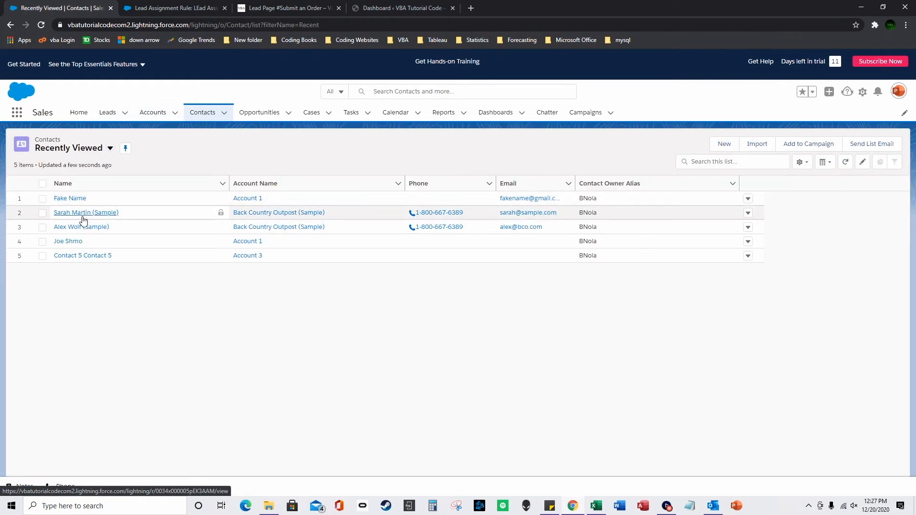
# Add the sample contact to Campaign 1 with status Sent and start an email to them.
pyautogui.click(80, 213)
pyautogui.click(147, 221)
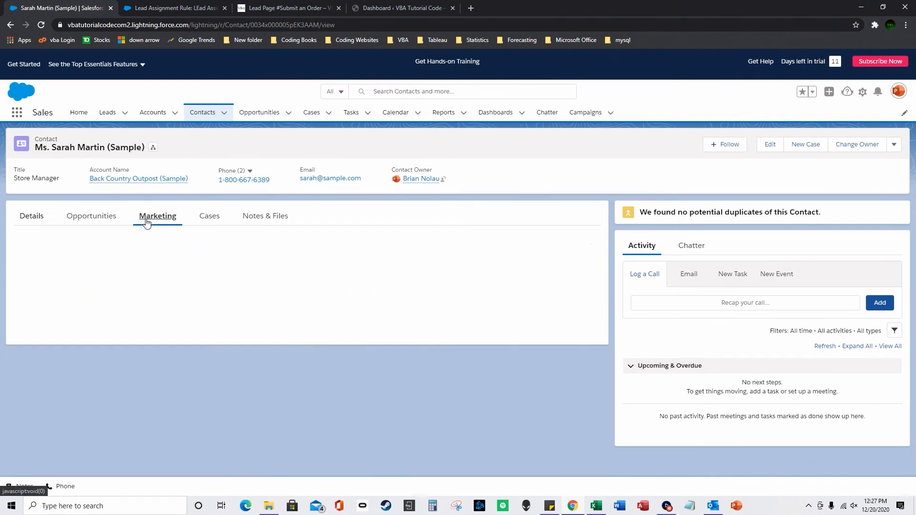
pyautogui.click(561, 252)
pyautogui.click(351, 277)
pyautogui.click(348, 299)
pyautogui.click(579, 308)
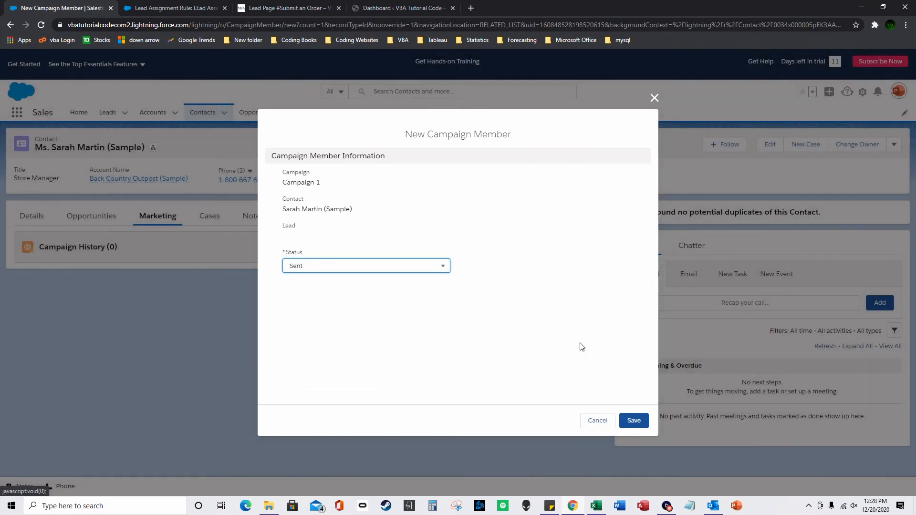
pyautogui.click(395, 270)
pyautogui.click(633, 421)
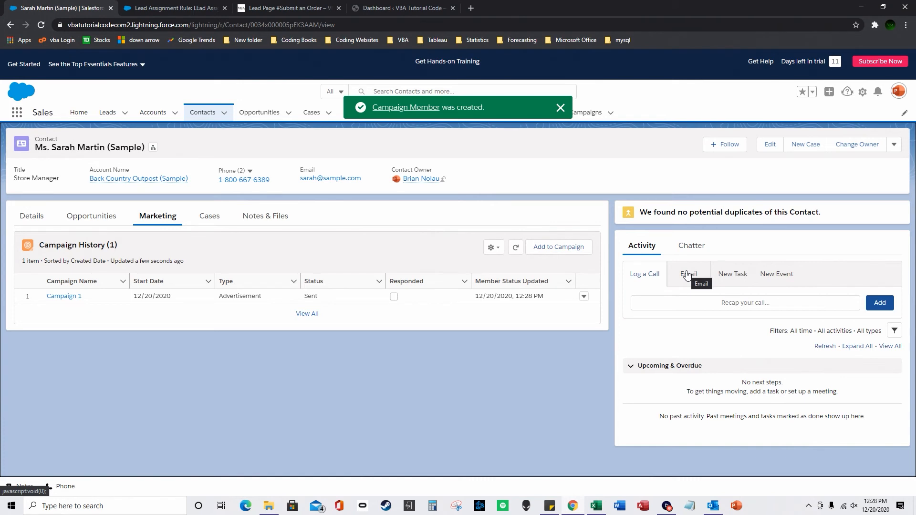
pyautogui.click(687, 275)
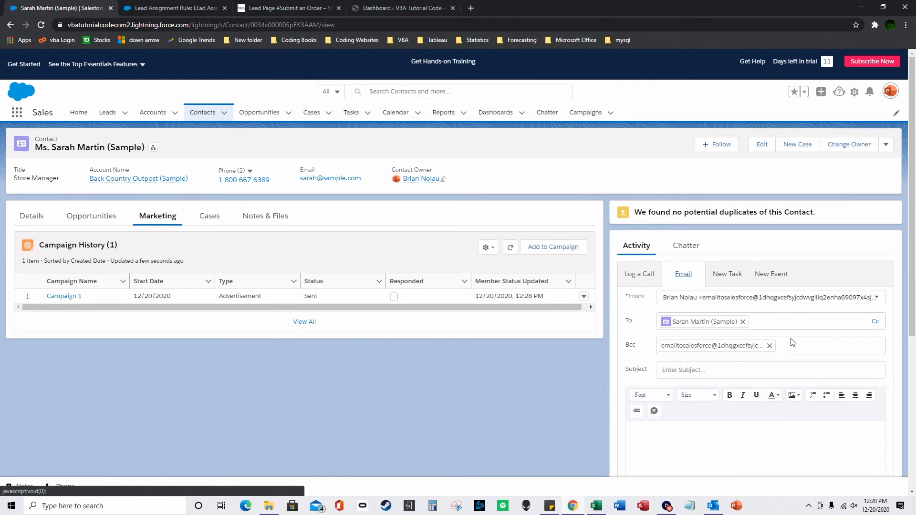
# Write the email with subject 11222 and relate it to Campaign 1.
pyautogui.scroll(-1, 747, 366)
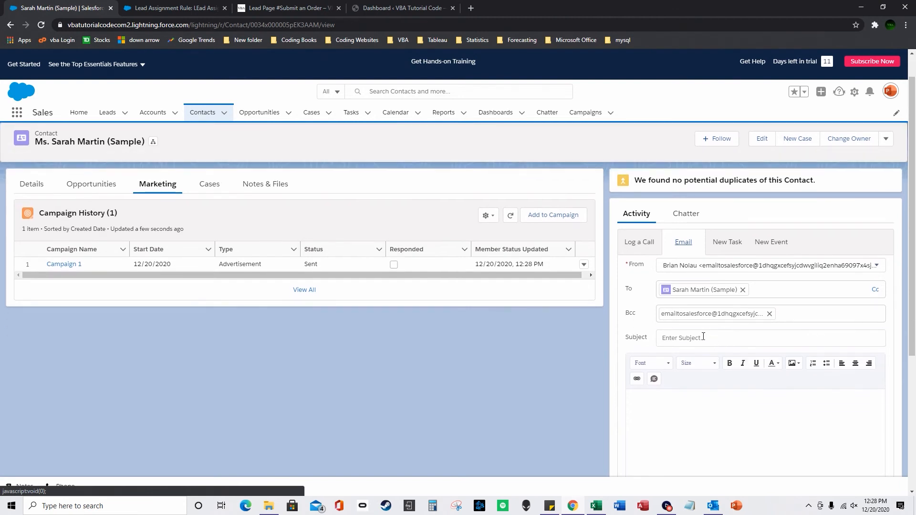
pyautogui.click(703, 337)
pyautogui.write('112')
pyautogui.click(715, 387)
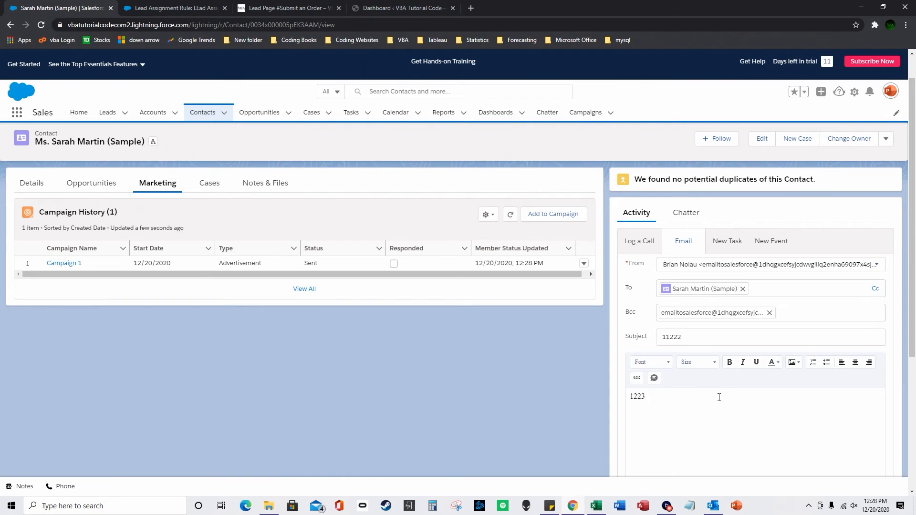
pyautogui.scroll(-4, 710, 401)
pyautogui.click(640, 350)
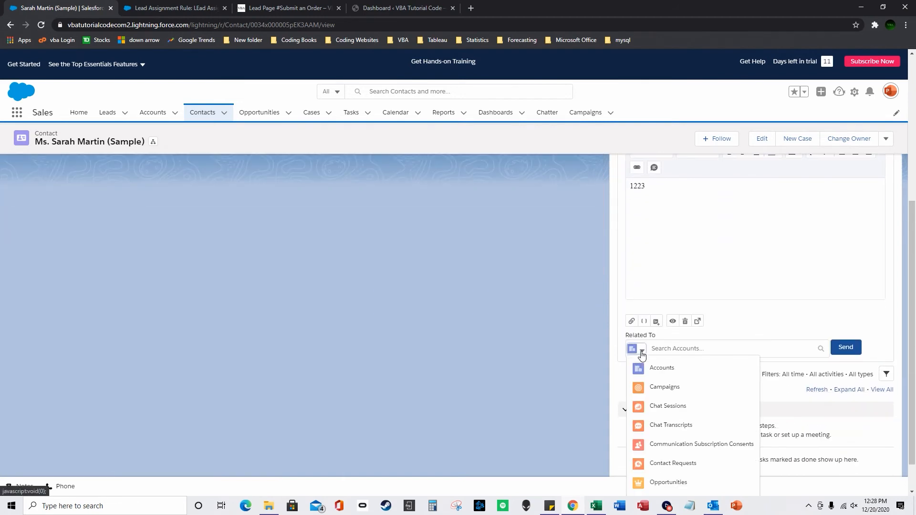
pyautogui.click(665, 386)
pyautogui.click(706, 368)
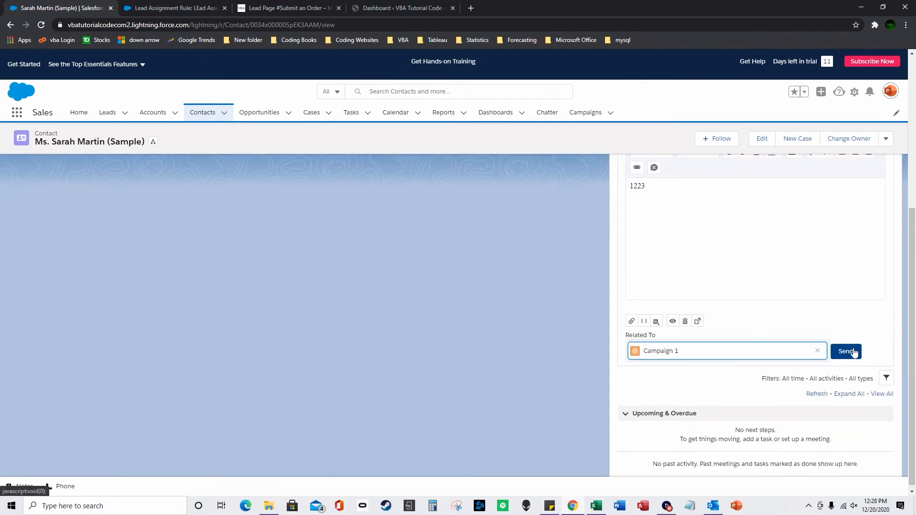
pyautogui.scroll(2, 818, 343)
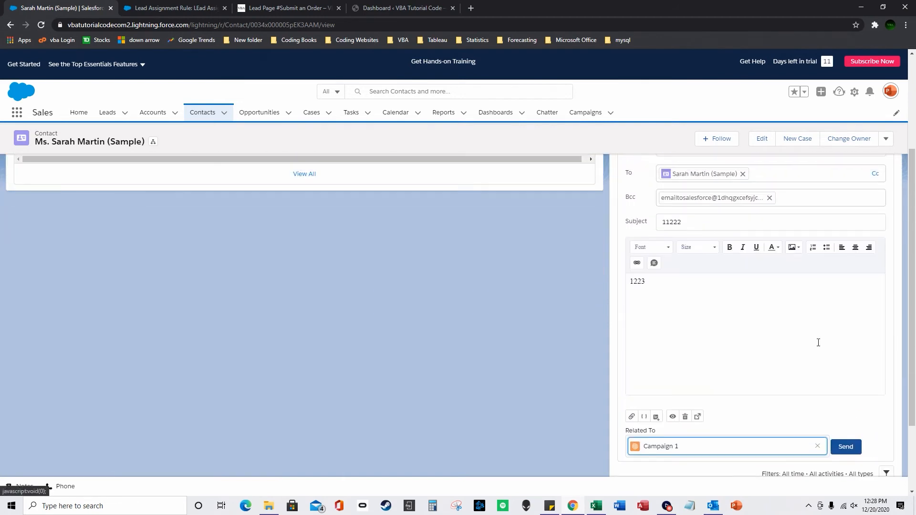
# Send the email, which is refused over the daily limit, then reload and return to Contacts.
pyautogui.click(850, 448)
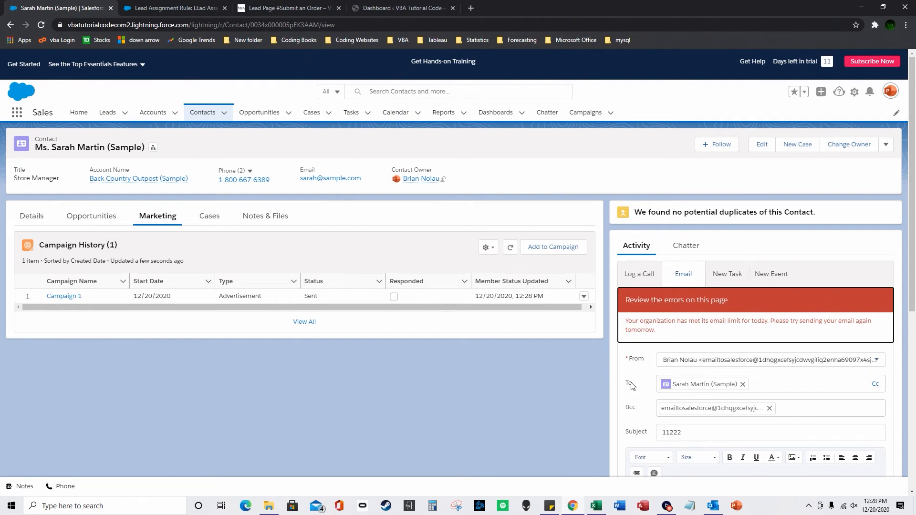
pyautogui.scroll(-3, 629, 384)
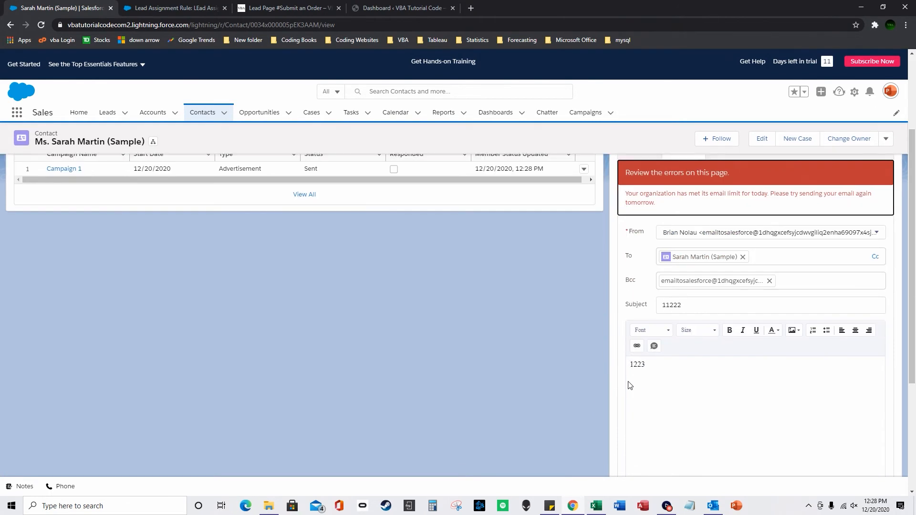
pyautogui.scroll(2, 629, 385)
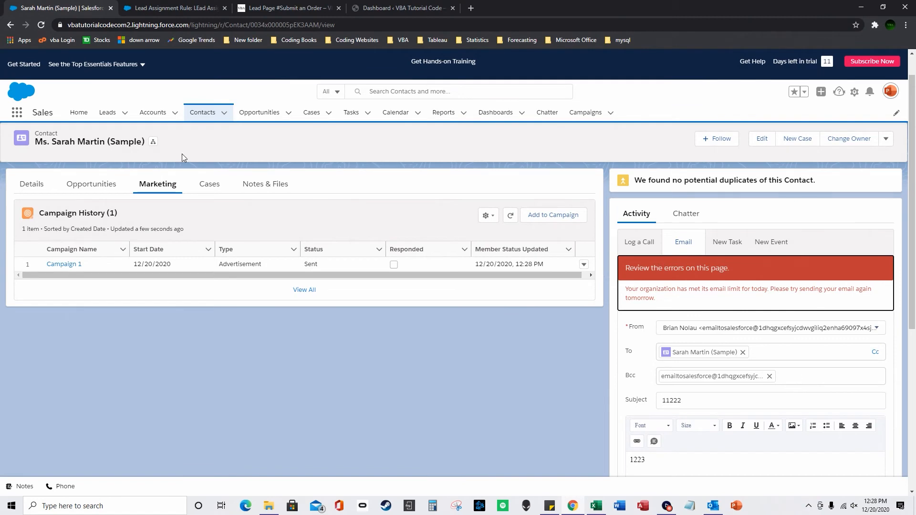
pyautogui.click(41, 24)
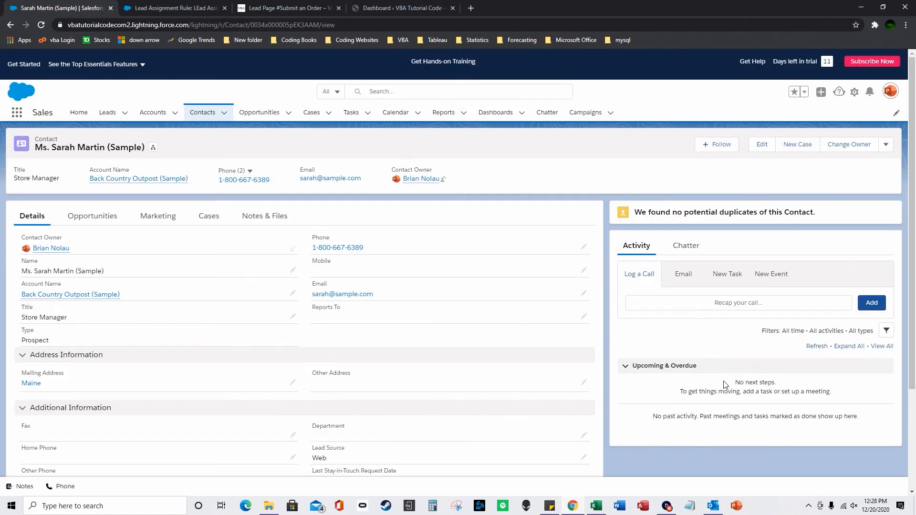
pyautogui.click(202, 113)
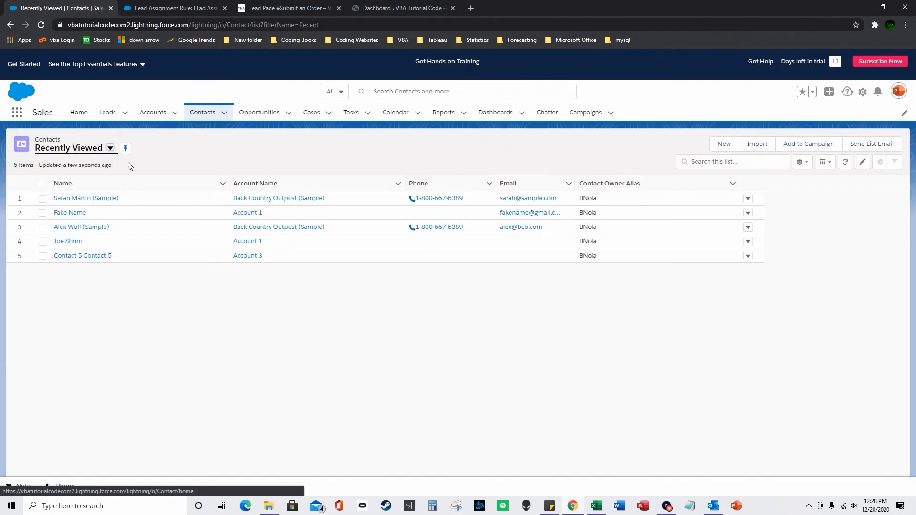
# Check the latest sent email in the placeholder test contact's activity.
pyautogui.click(89, 197)
pyautogui.click(10, 25)
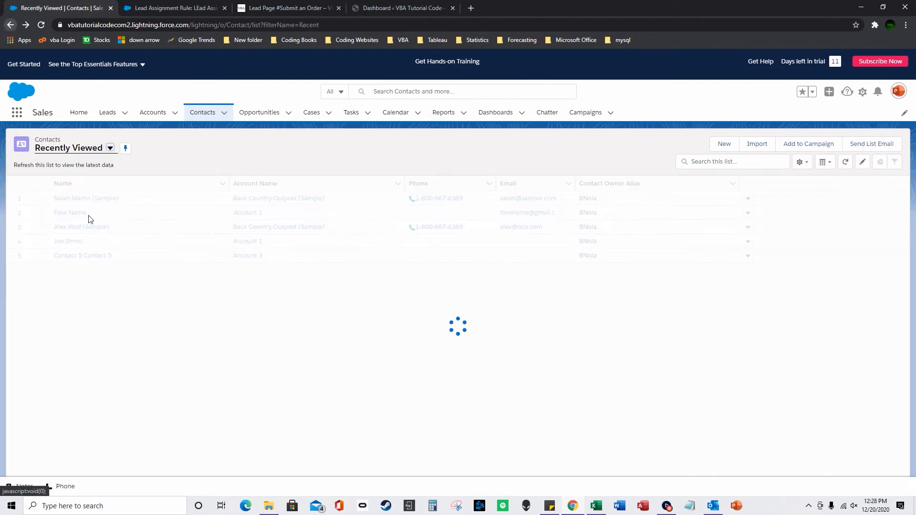
pyautogui.click(68, 214)
pyautogui.scroll(-3, 651, 339)
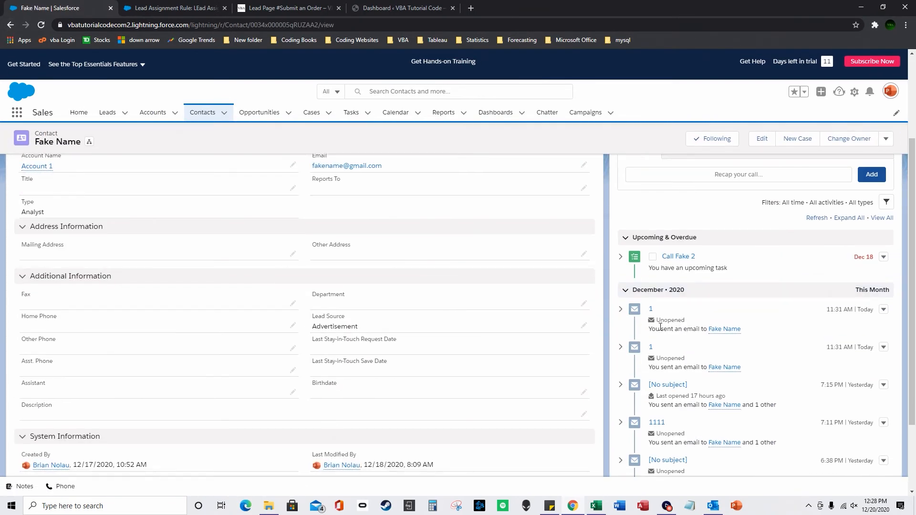
pyautogui.moveTo(745, 329); pyautogui.dragTo(640, 316)
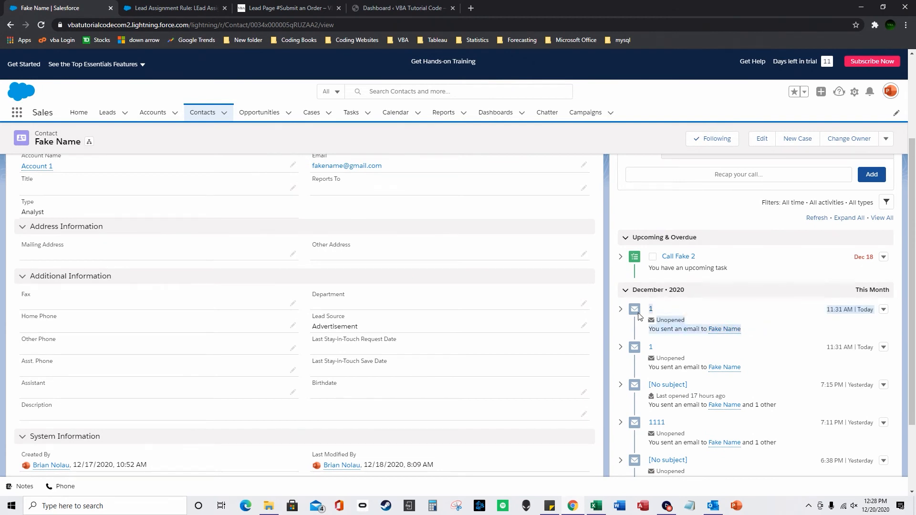
pyautogui.scroll(3, 600, 296)
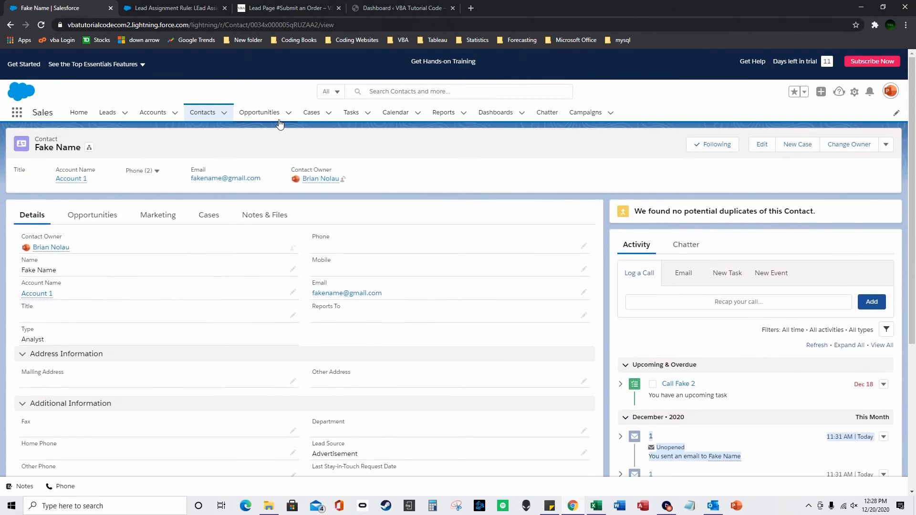
# Open Campaign 1 and review its 14 members and sent-email activity.
pyautogui.click(582, 113)
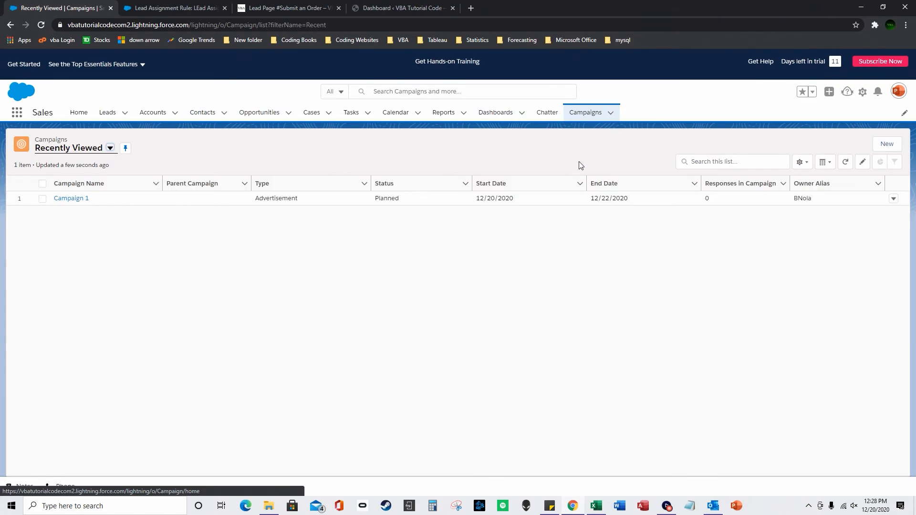
pyautogui.click(84, 199)
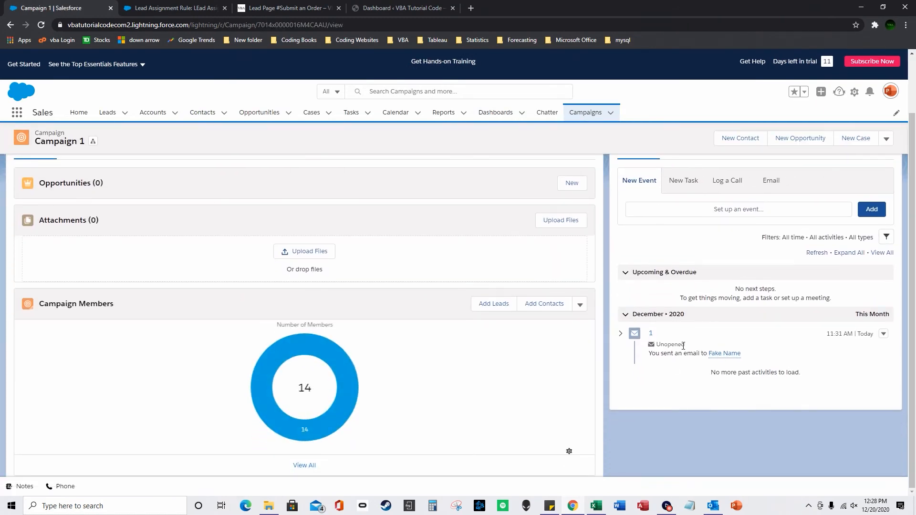
pyautogui.moveTo(742, 355); pyautogui.dragTo(644, 339)
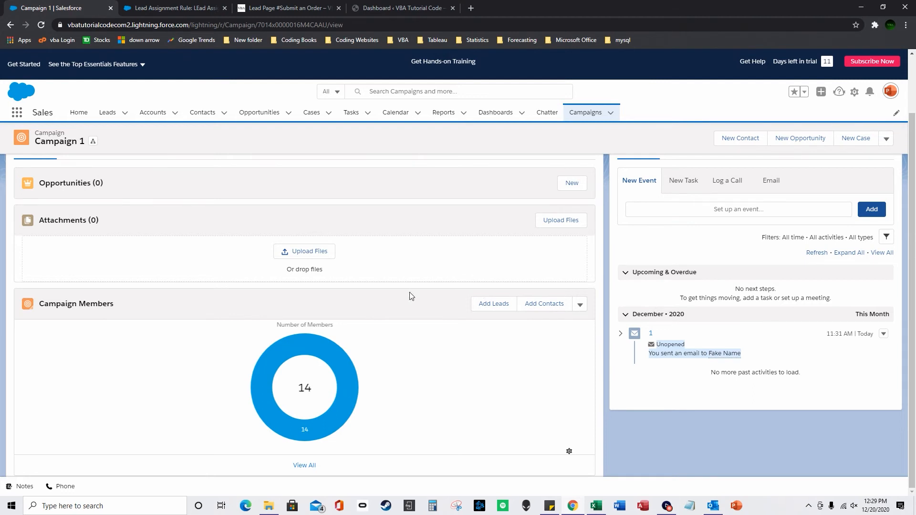
pyautogui.scroll(3, 288, 263)
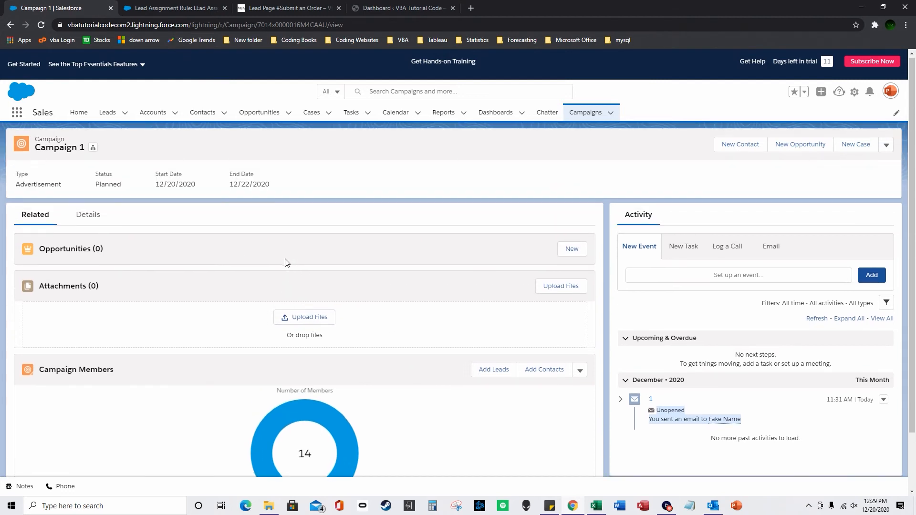
pyautogui.scroll(-2, 287, 263)
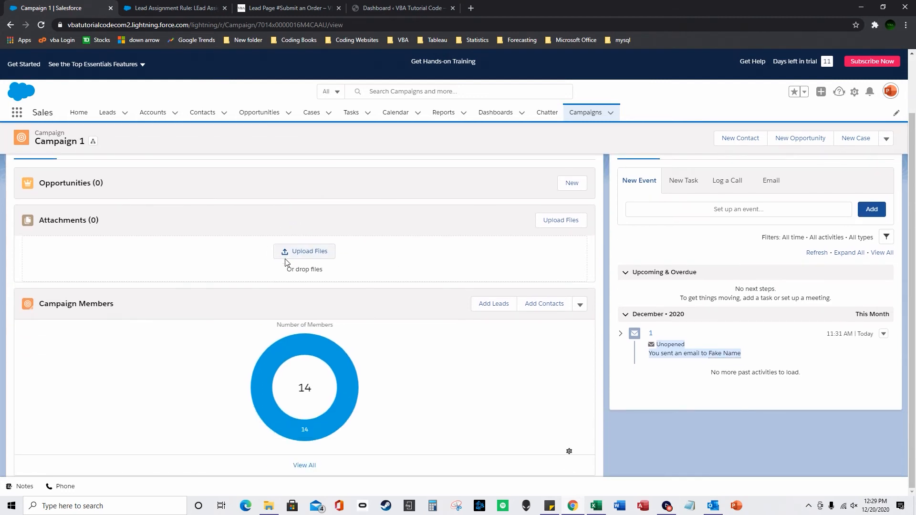
pyautogui.rightClick(596, 506)
# Open the Inventory Upload workbook from Excel's recent files list.
pyautogui.click(561, 455)
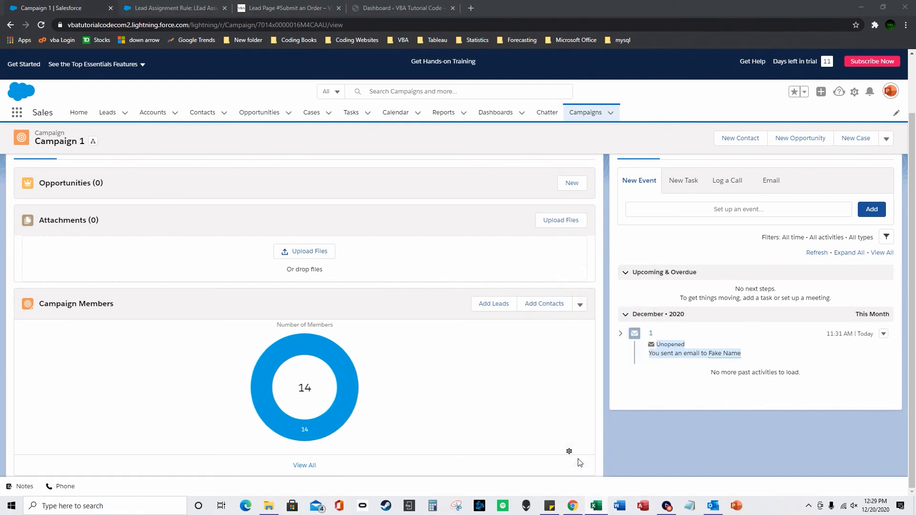
pyautogui.rightClick(600, 509)
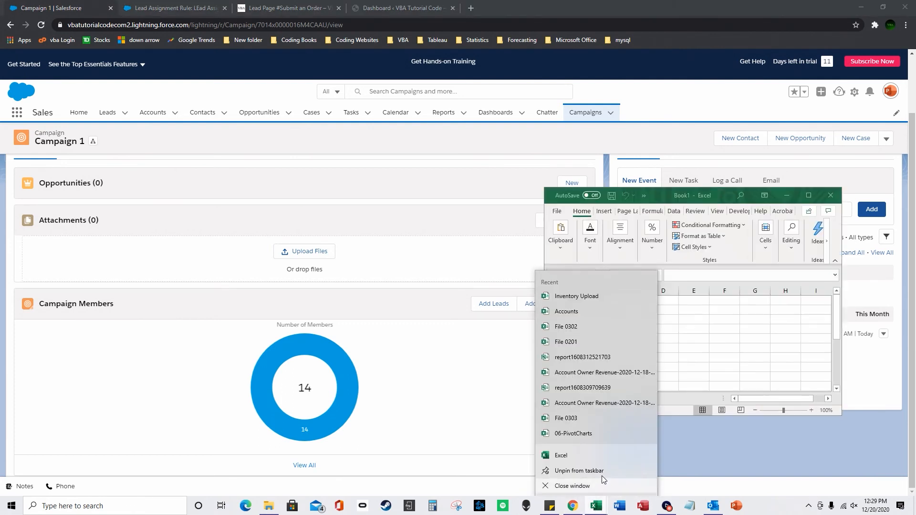
pyautogui.click(833, 194)
pyautogui.rightClick(601, 509)
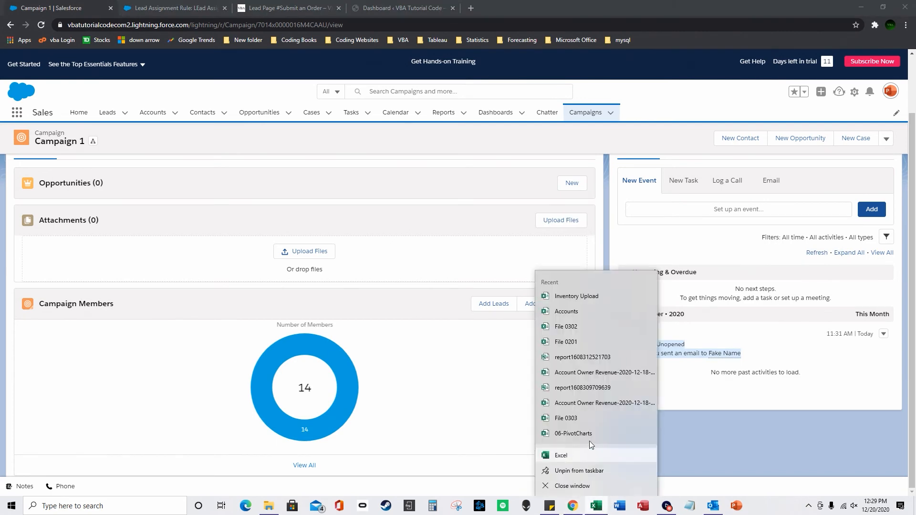
pyautogui.click(588, 295)
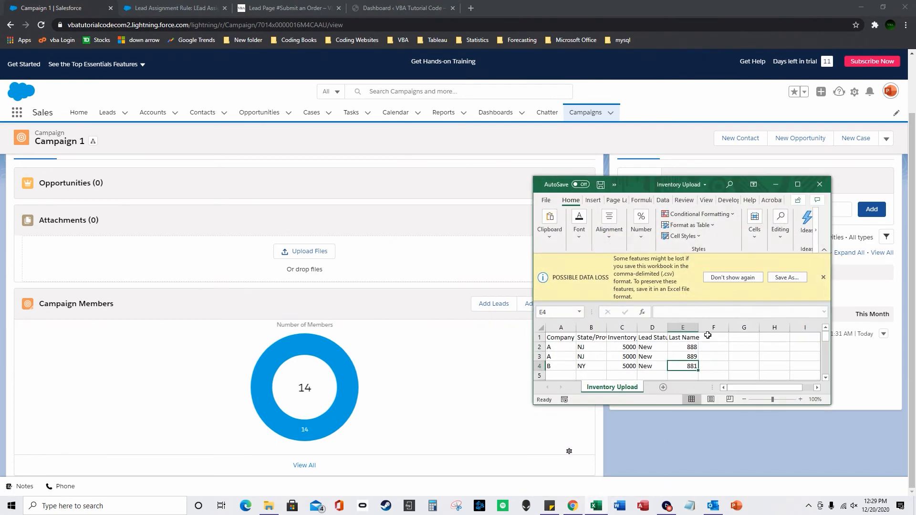
# Add a Lead Owner header in F1 with Inventory3 owners in F2 to F4.
pyautogui.click(708, 337)
pyautogui.write('Lead Owne')
pyautogui.press('Return')
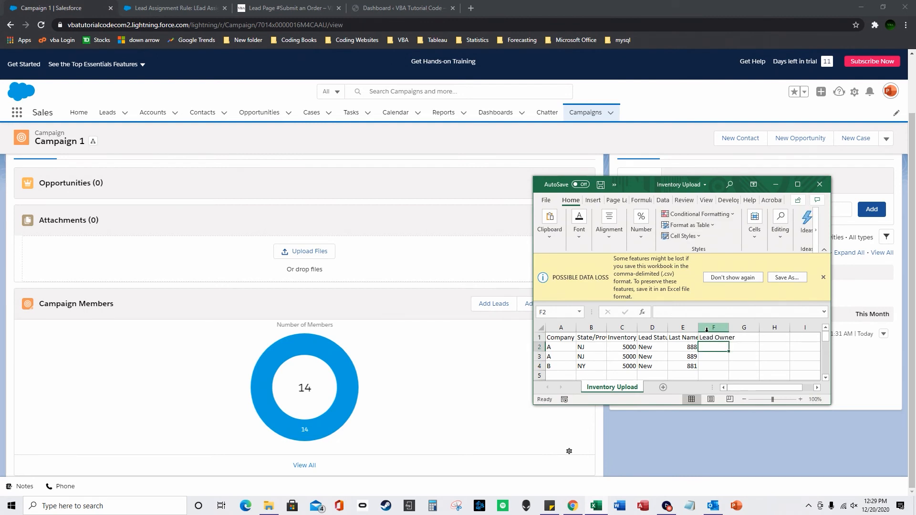
pyautogui.write('Inventory3')
pyautogui.press('Return')
pyautogui.write('Inventory')
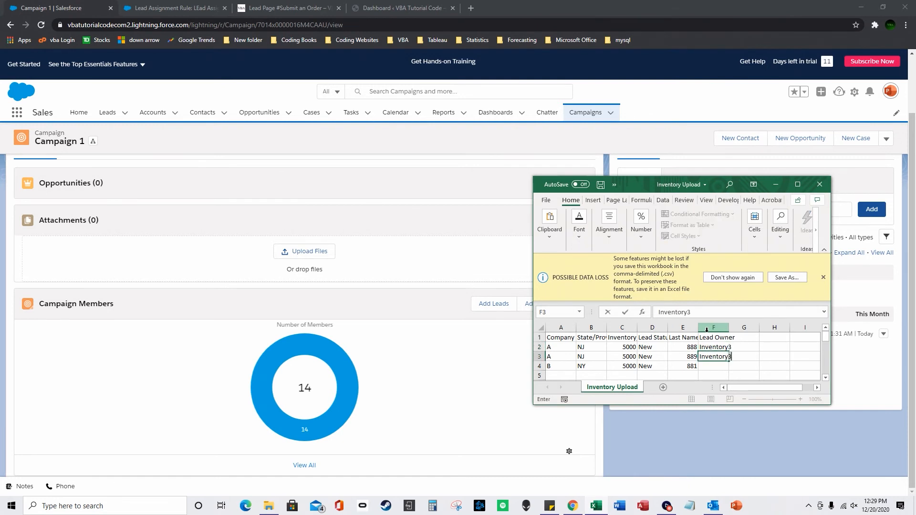
pyautogui.press('Return')
pyautogui.write('Inveto')
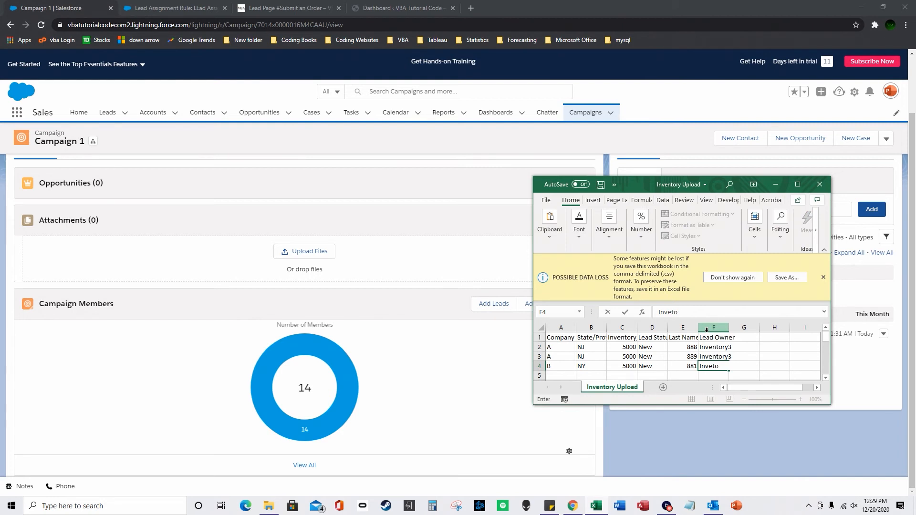
pyautogui.write('ryntroy')
pyautogui.press('BackSpace')
pyautogui.press('BackSpace')
pyautogui.press('BackSpace')
pyautogui.write('ory3')
pyautogui.press('Up')
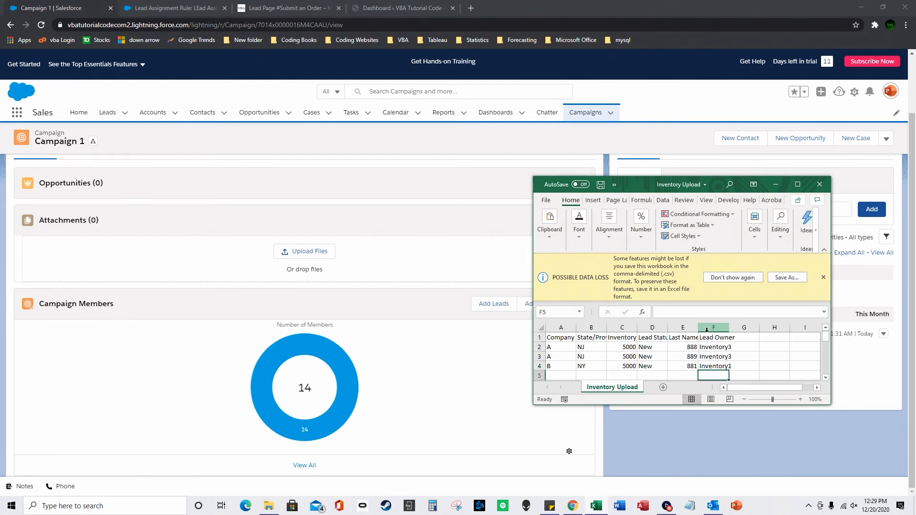
# Change the F3 and F2 owners to Inventory1, autofit column F, and save.
pyautogui.click(702, 311)
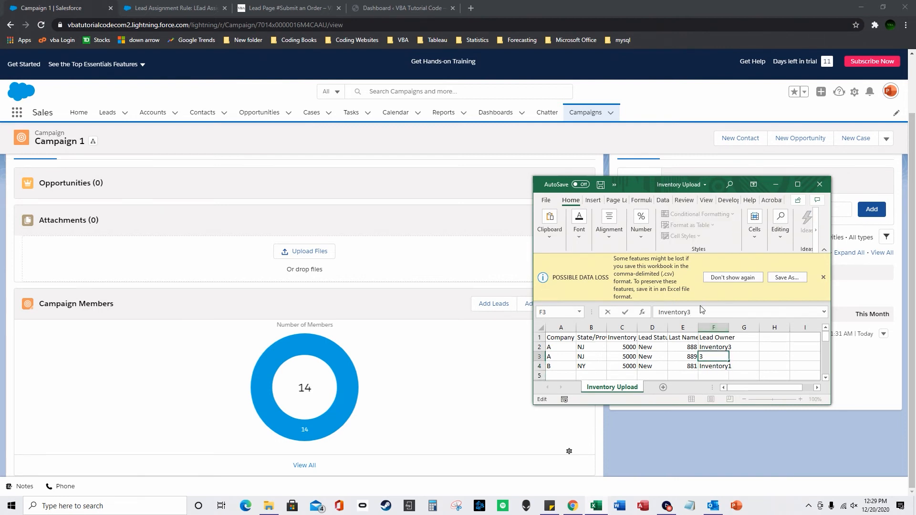
pyautogui.press('BackSpace')
pyautogui.write('1')
pyautogui.press('Return')
pyautogui.press('Up')
pyautogui.press('Up')
pyautogui.click(694, 312)
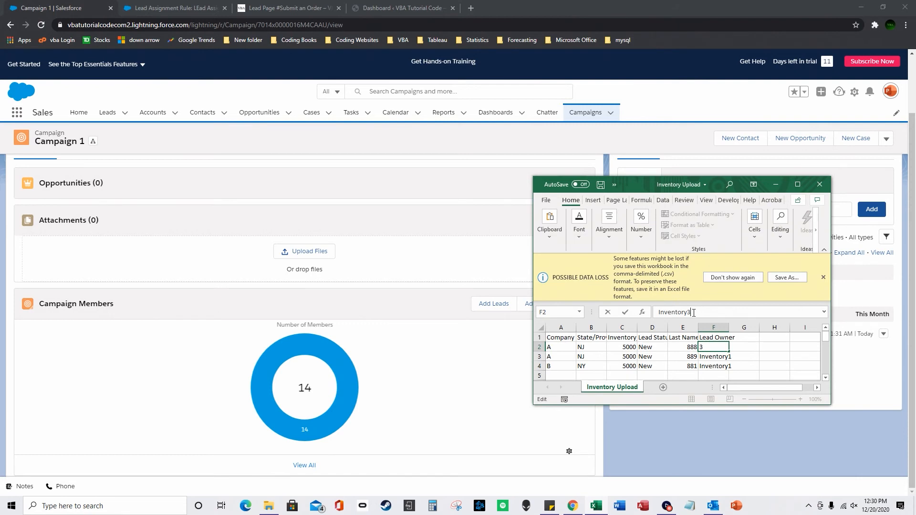
pyautogui.write('1')
pyautogui.press('Return')
pyautogui.doubleClick(728, 331)
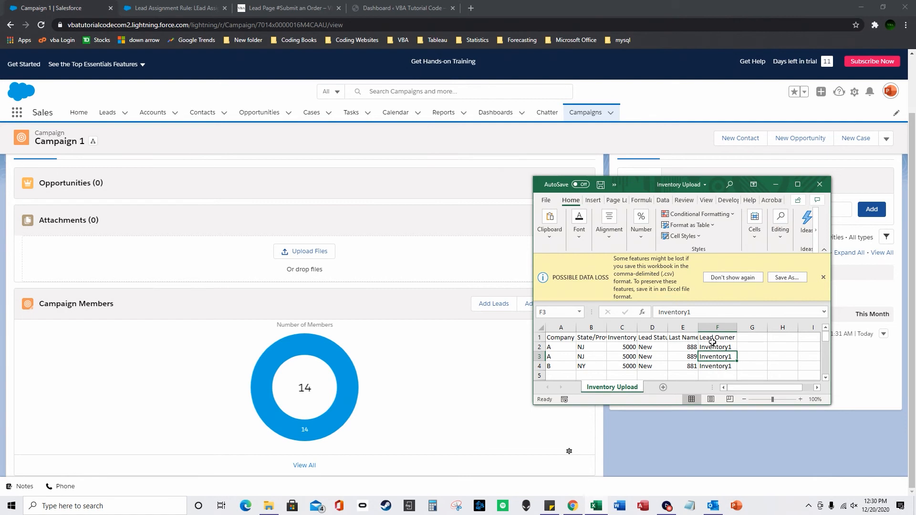
pyautogui.click(546, 200)
pyautogui.click(581, 308)
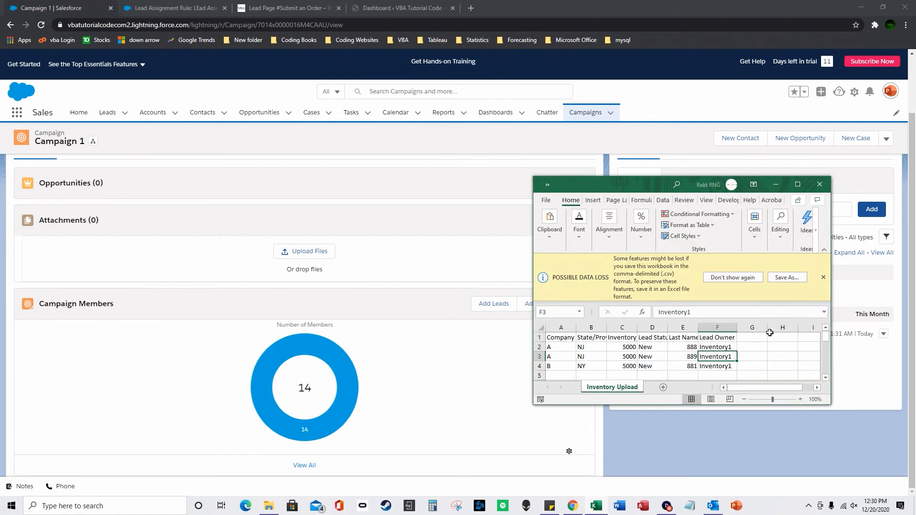
# Set last names in E2:E4 to 444, 445 and 446 and save the workbook.
pyautogui.doubleClick(686, 347)
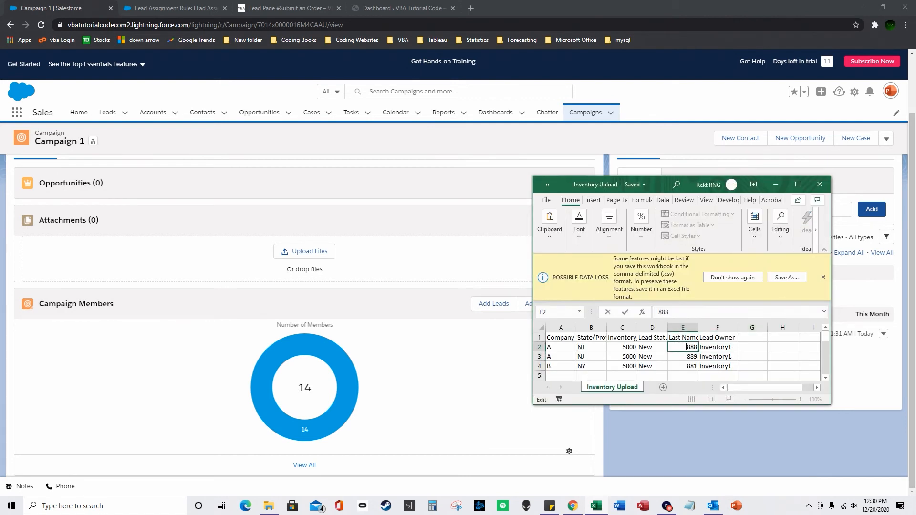
pyautogui.doubleClick(697, 347)
pyautogui.write('555444')
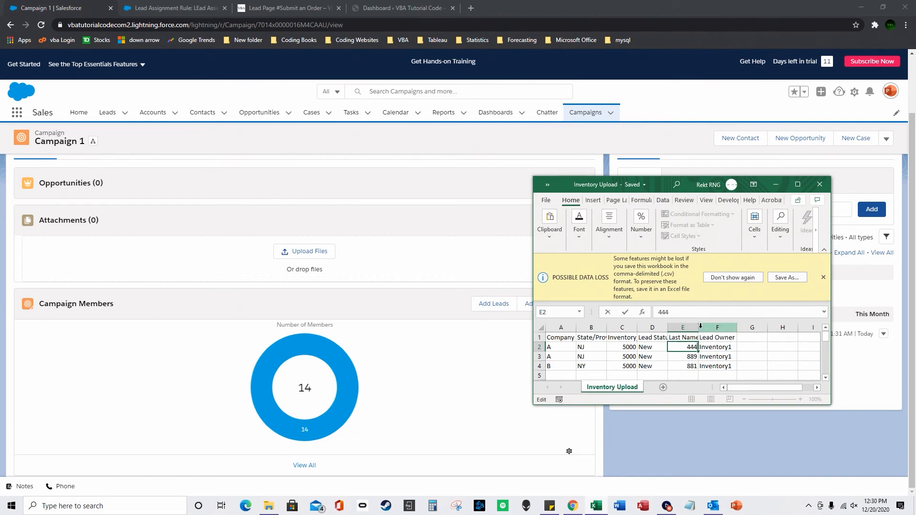
pyautogui.press('Return')
pyautogui.write('44')
pyautogui.press('BackSpace')
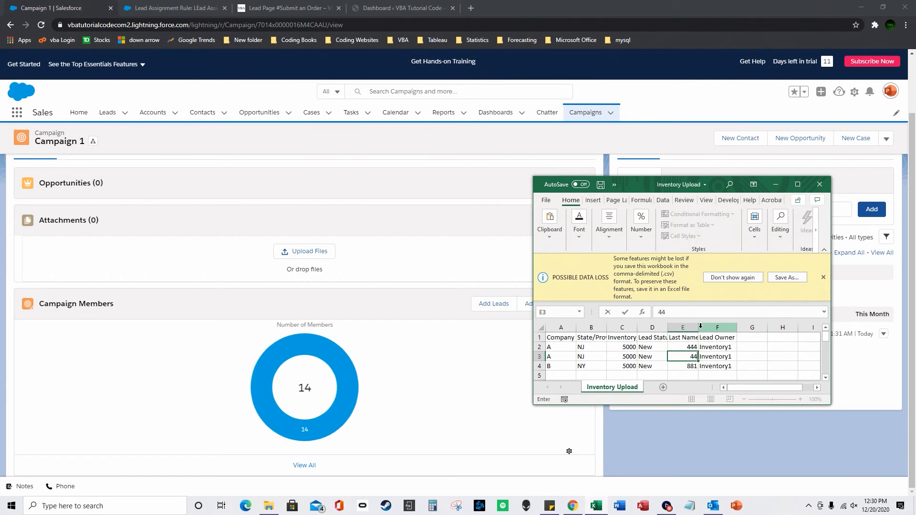
pyautogui.write('5')
pyautogui.press('Return')
pyautogui.write('446')
pyautogui.press('Return')
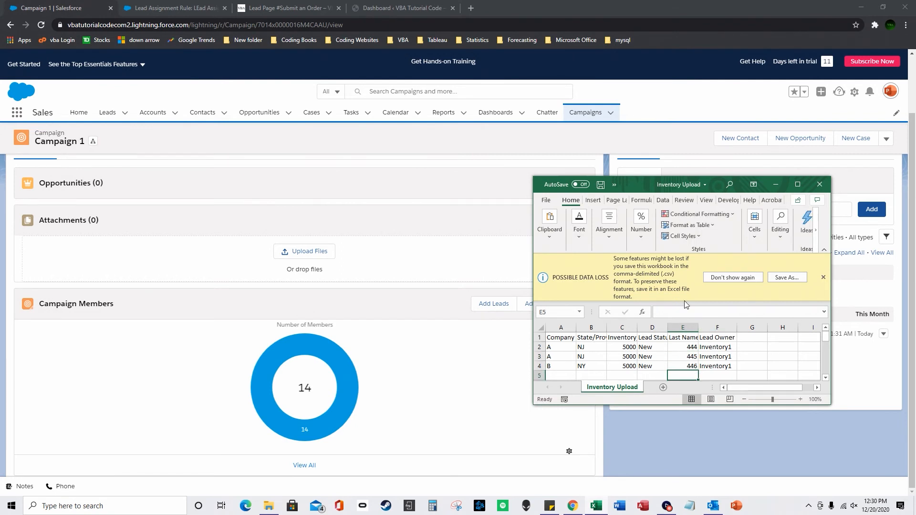
pyautogui.click(544, 201)
pyautogui.click(566, 309)
# Close Excel and start importing leads into Campaign 1.
pyautogui.click(819, 185)
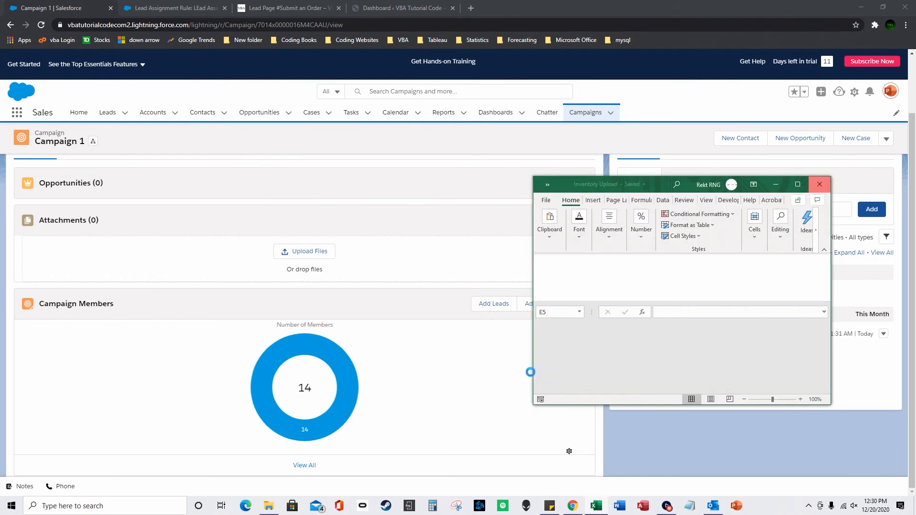
pyautogui.click(580, 304)
pyautogui.click(619, 340)
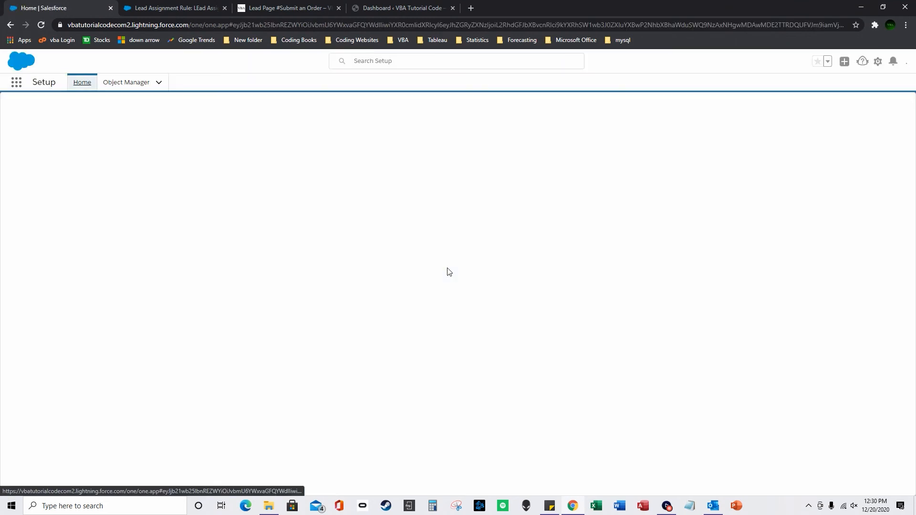
# Import Leads as new records matched by Name, source On Site, assignment rule --None--.
pyautogui.click(91, 320)
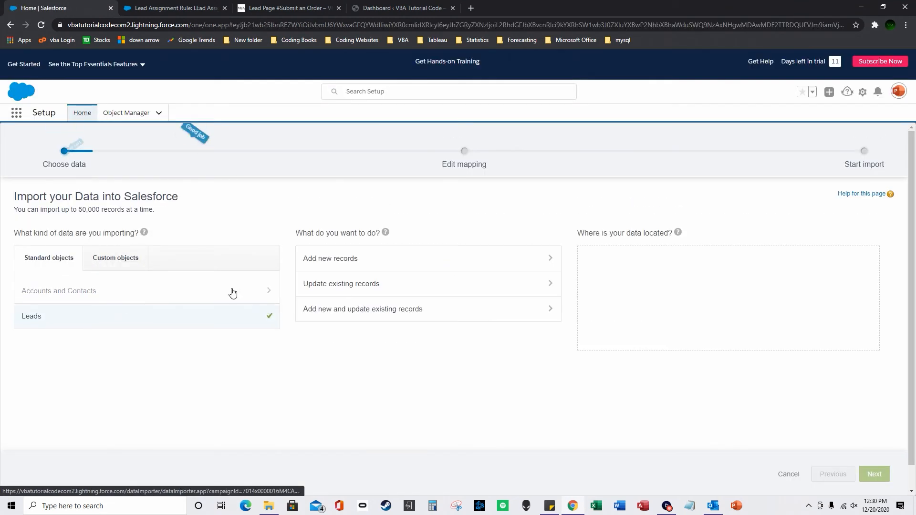
pyautogui.click(361, 258)
pyautogui.click(320, 294)
pyautogui.click(325, 308)
pyautogui.click(344, 319)
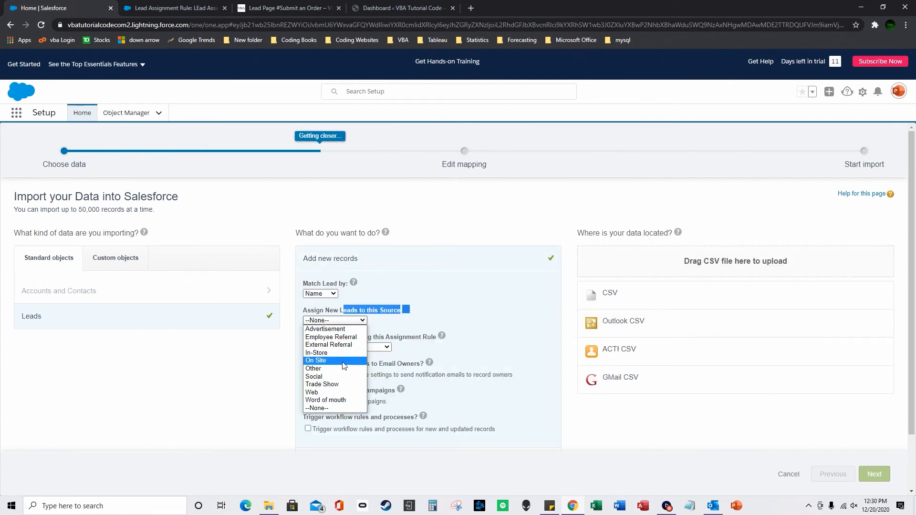
pyautogui.click(346, 365)
pyautogui.click(347, 347)
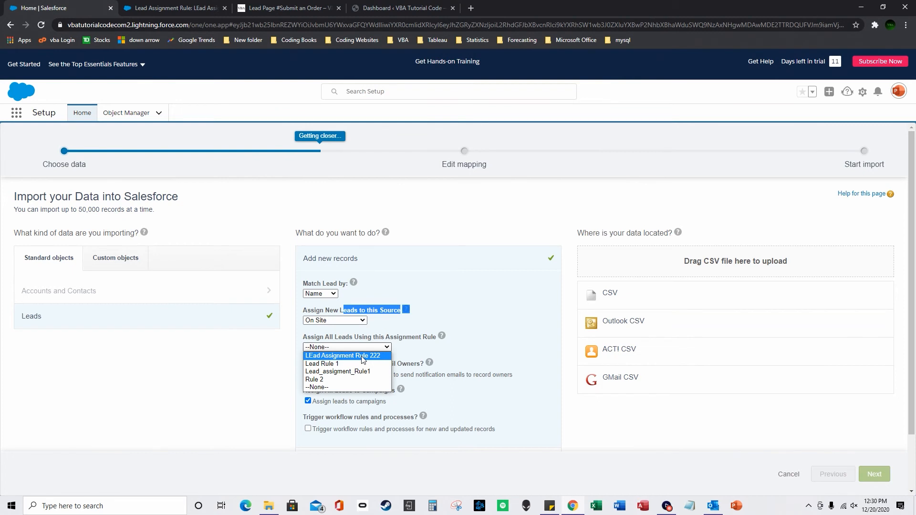
pyautogui.click(386, 362)
pyautogui.click(375, 347)
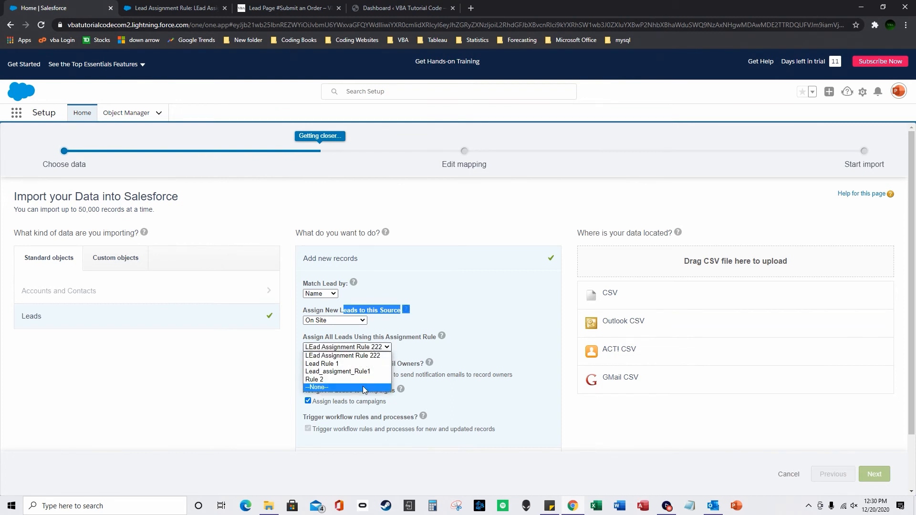
pyautogui.click(364, 387)
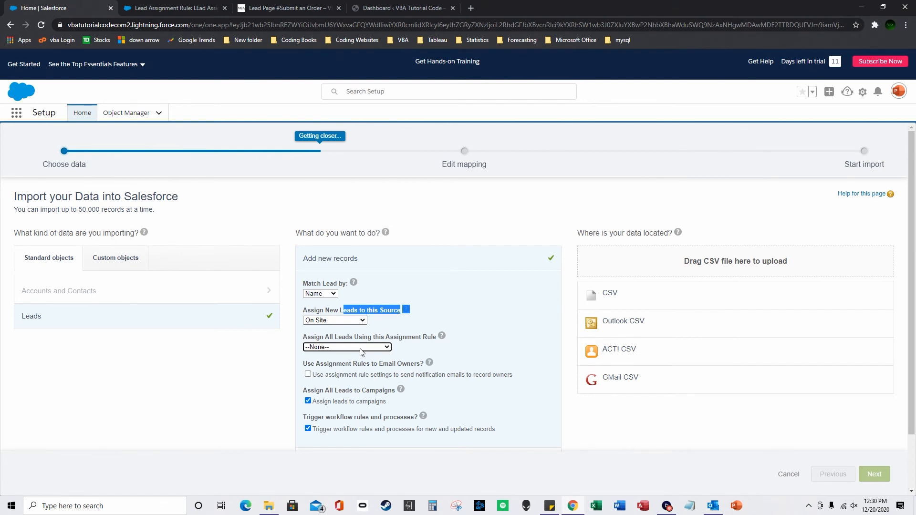
pyautogui.rightClick(596, 506)
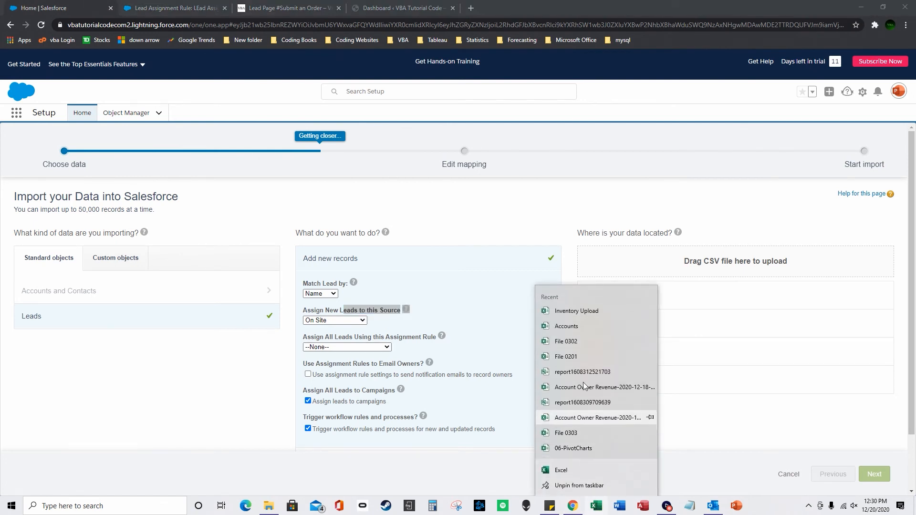
pyautogui.click(577, 312)
pyautogui.click(716, 347)
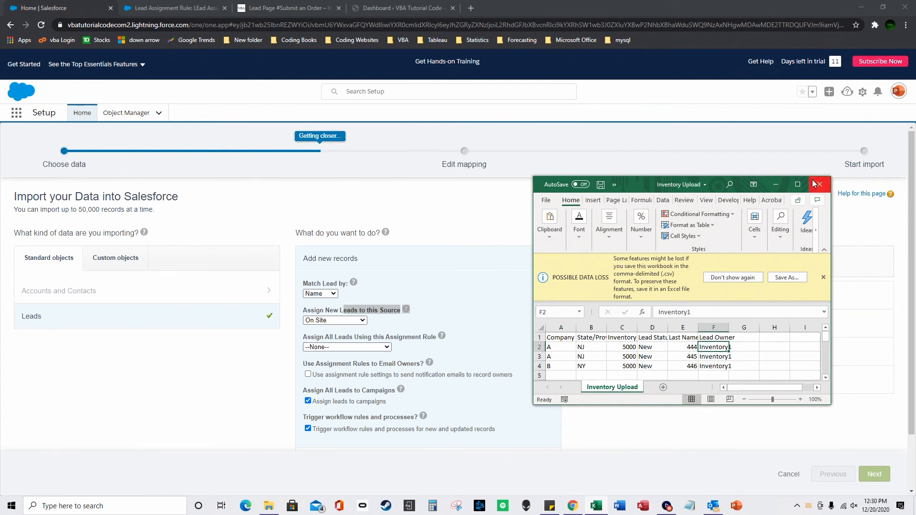
pyautogui.click(722, 336)
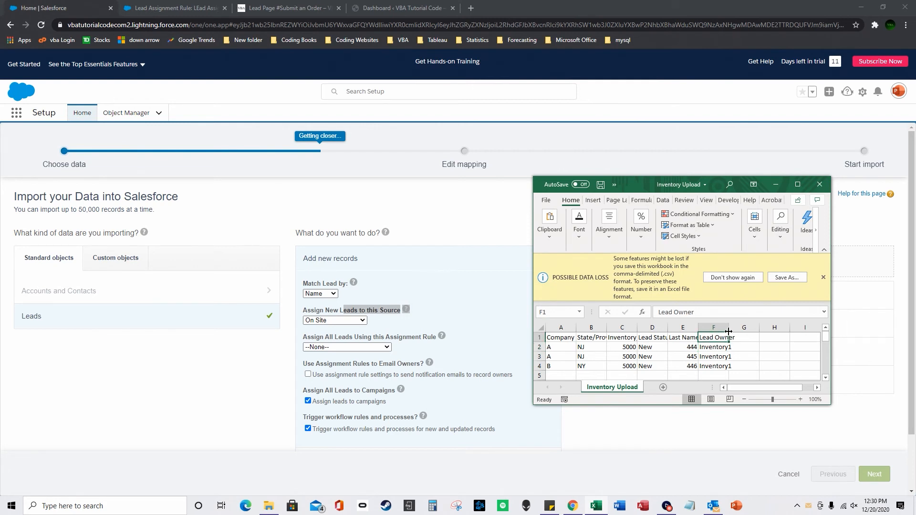
pyautogui.click(724, 346)
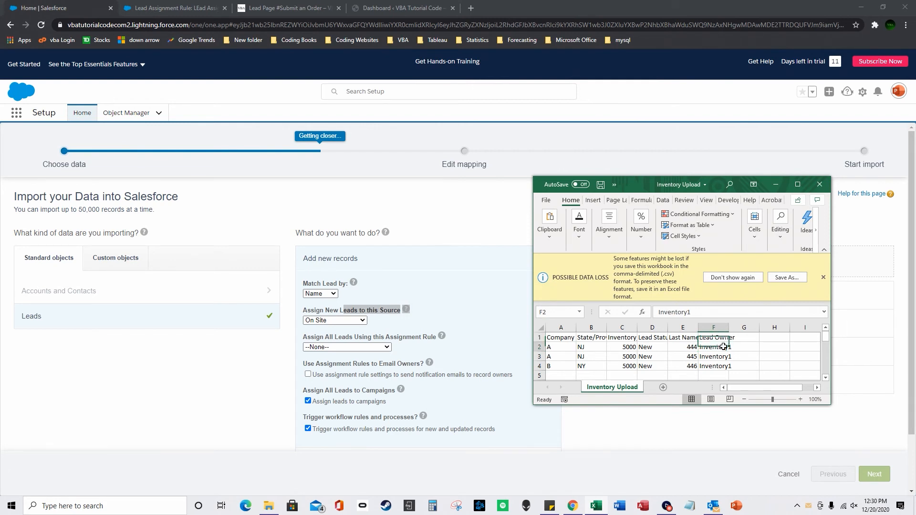
pyautogui.click(819, 185)
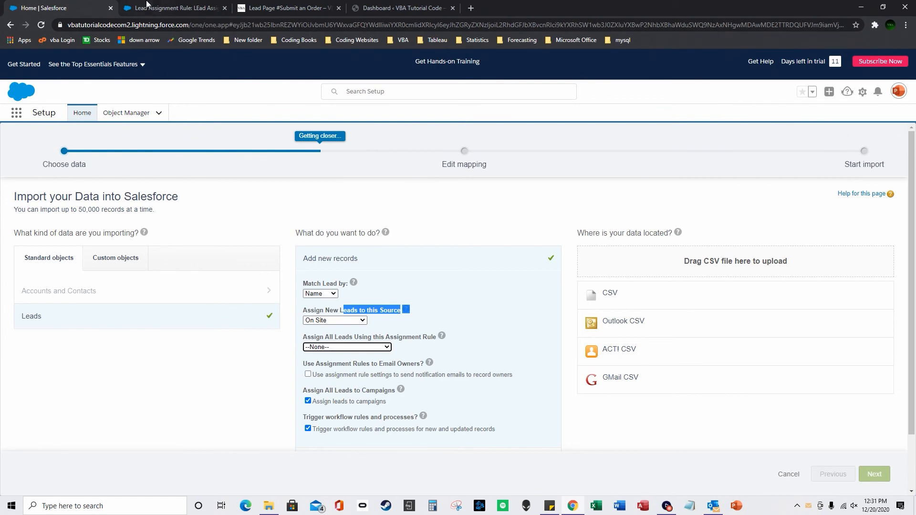
# Review the Submit an Order form fields on the WordPress lead page.
pyautogui.click(286, 8)
pyautogui.scroll(3, 329, 224)
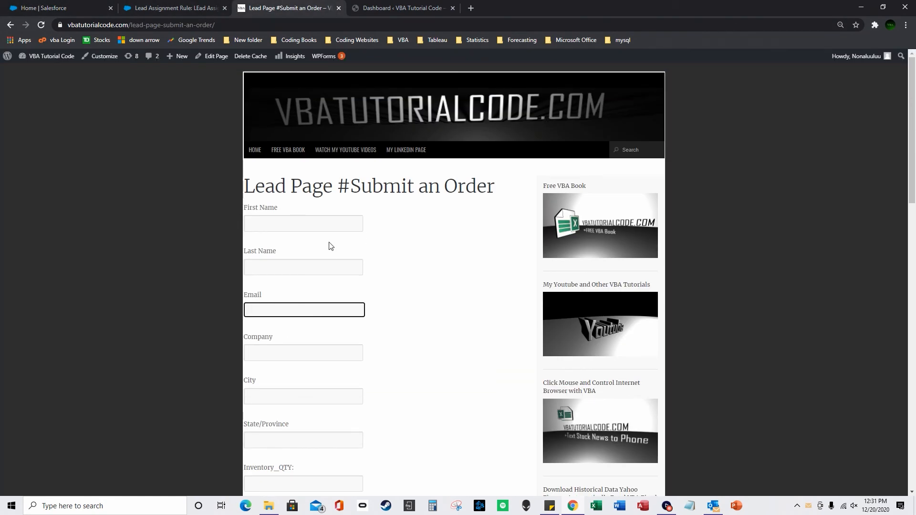
pyautogui.scroll(-2, 318, 226)
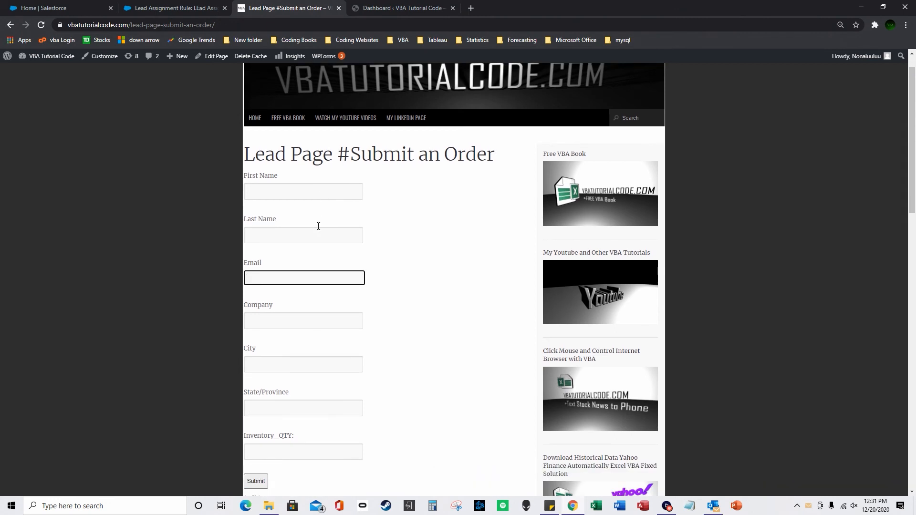
pyautogui.scroll(1, 319, 230)
pyautogui.click(281, 162)
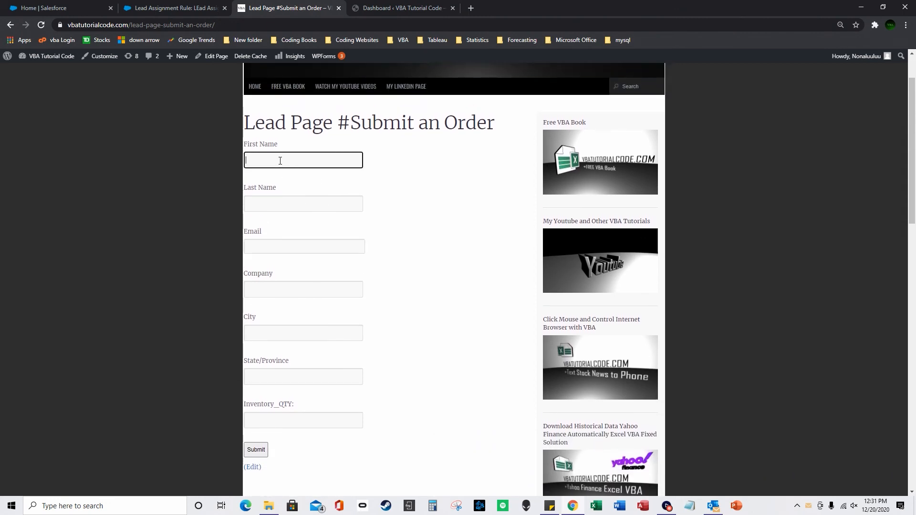
# Return to Salesforce's LEad Assignment Rule 222 page.
pyautogui.click(43, 8)
pyautogui.click(160, 9)
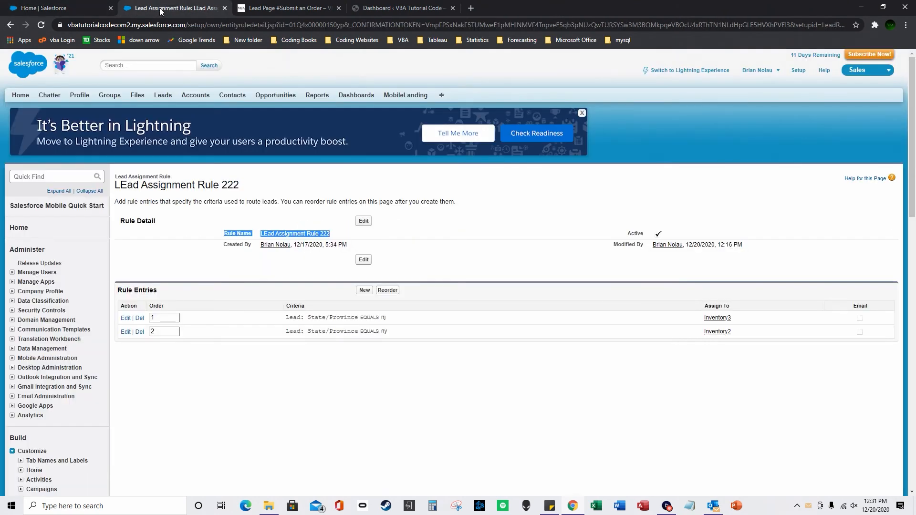
pyautogui.click(673, 71)
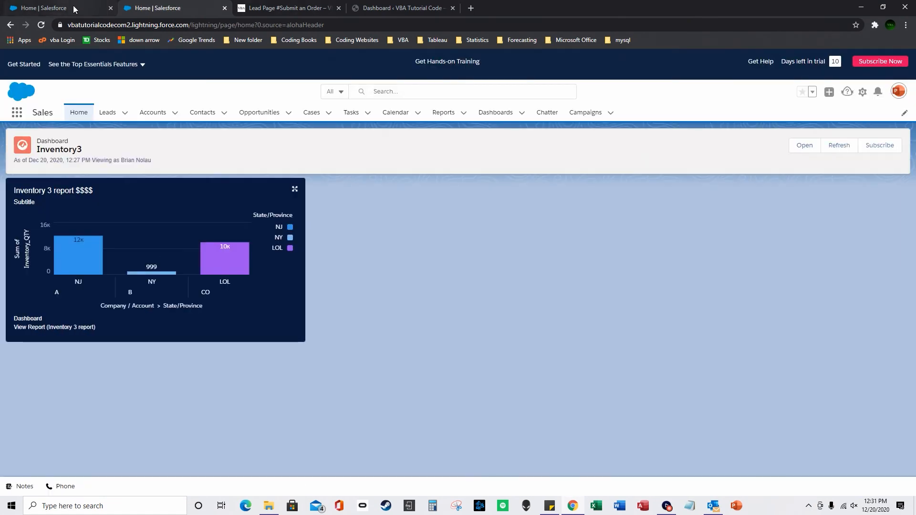
pyautogui.click(73, 6)
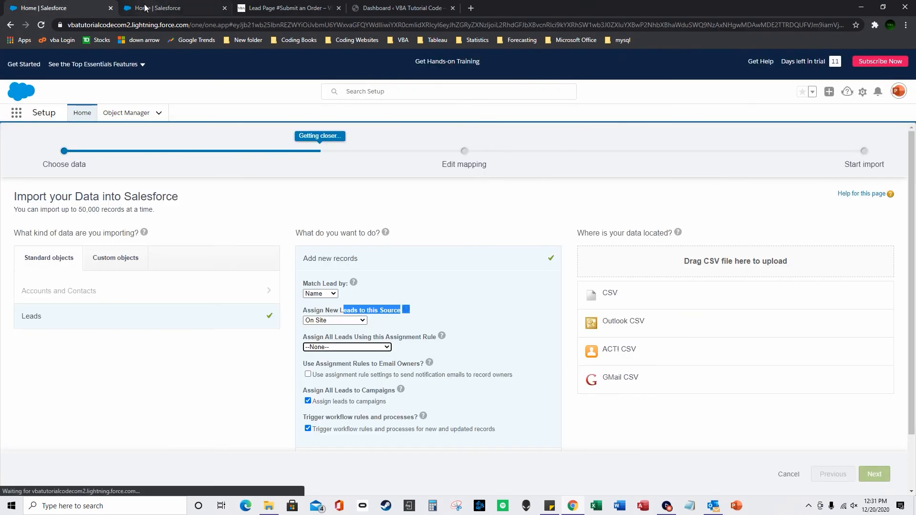
pyautogui.click(144, 7)
pyautogui.click(10, 25)
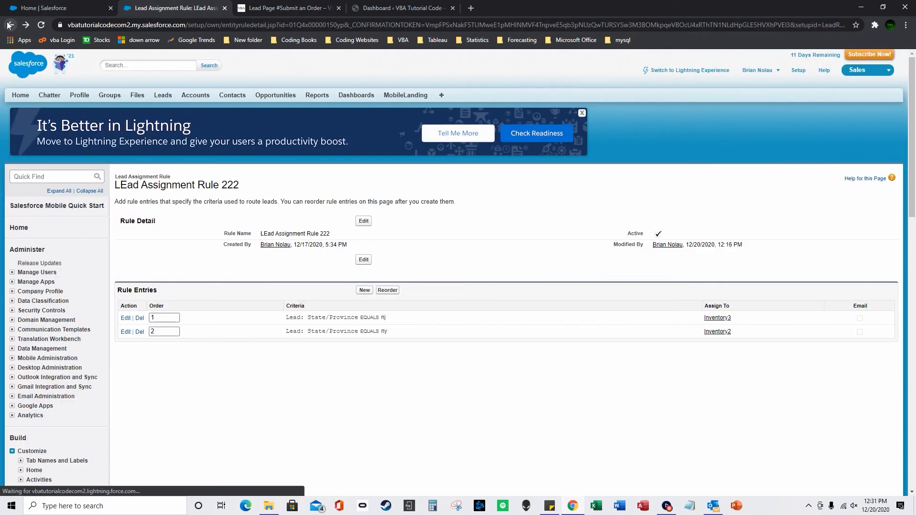
# Change rule entry 1's State/Province value from nj to VBA, keeping the Inventory3 queue.
pyautogui.click(364, 290)
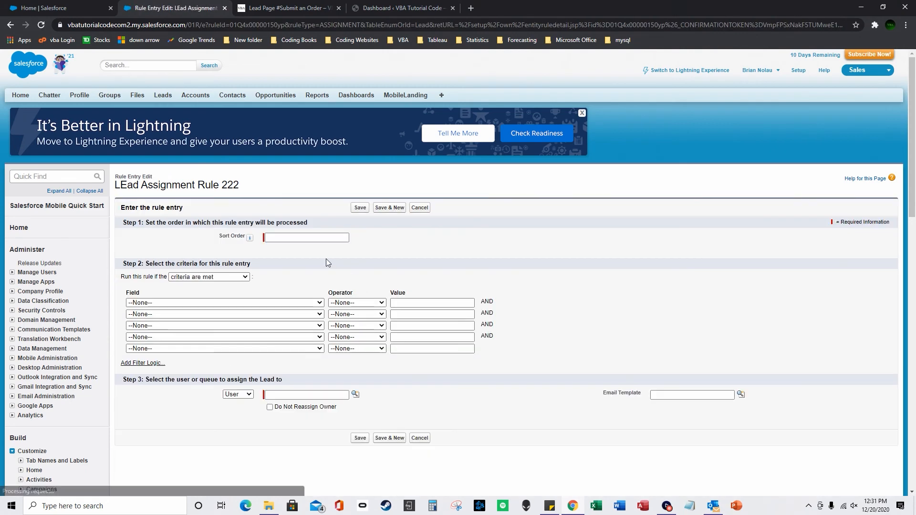
pyautogui.click(419, 208)
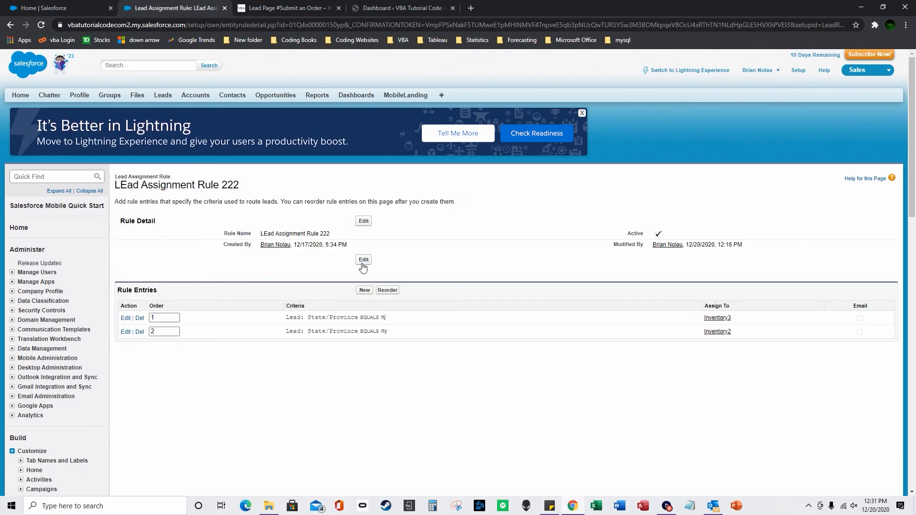
pyautogui.click(364, 260)
pyautogui.click(382, 280)
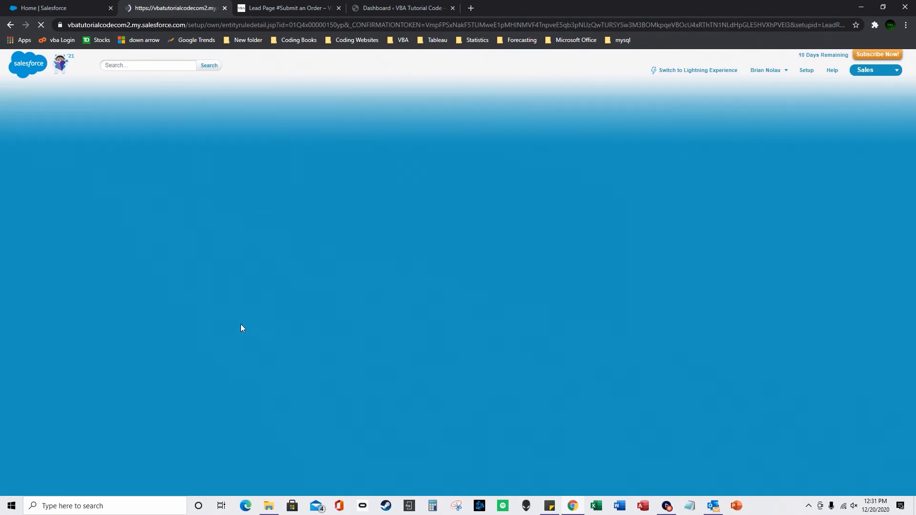
pyautogui.click(123, 318)
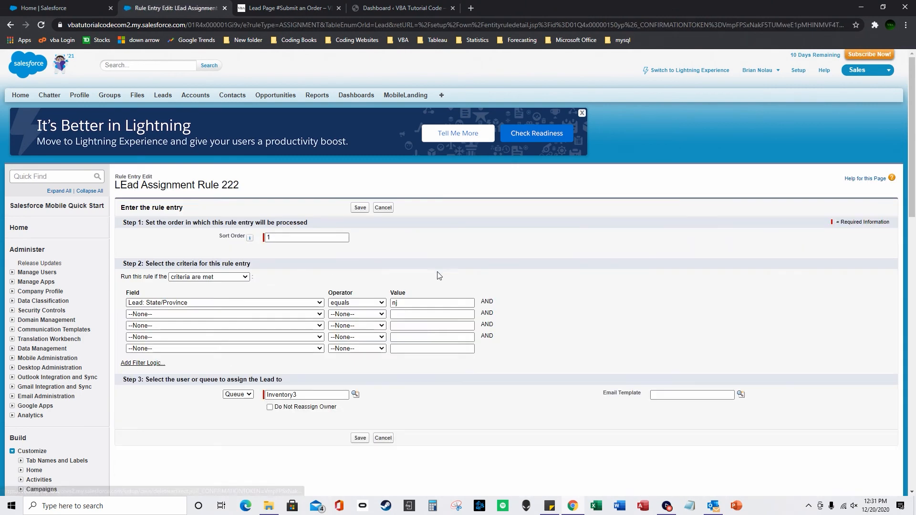
pyautogui.doubleClick(393, 304)
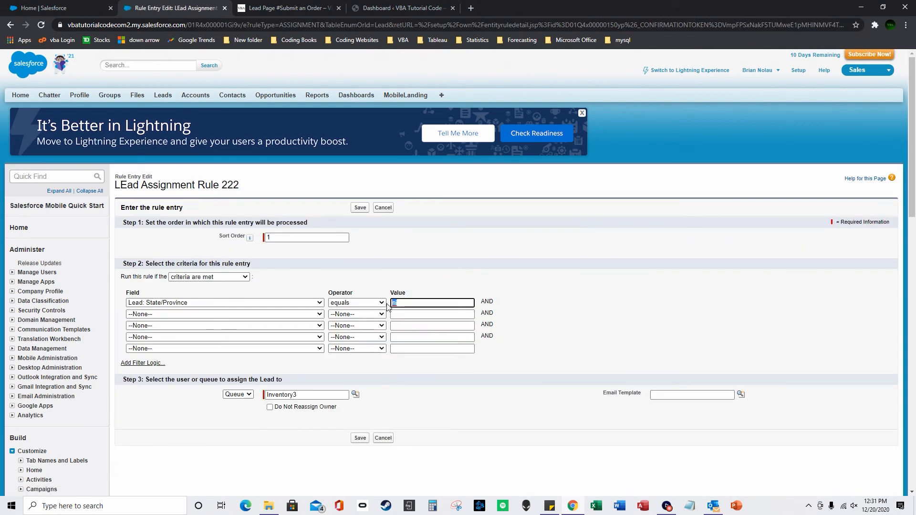
pyautogui.write('VBA')
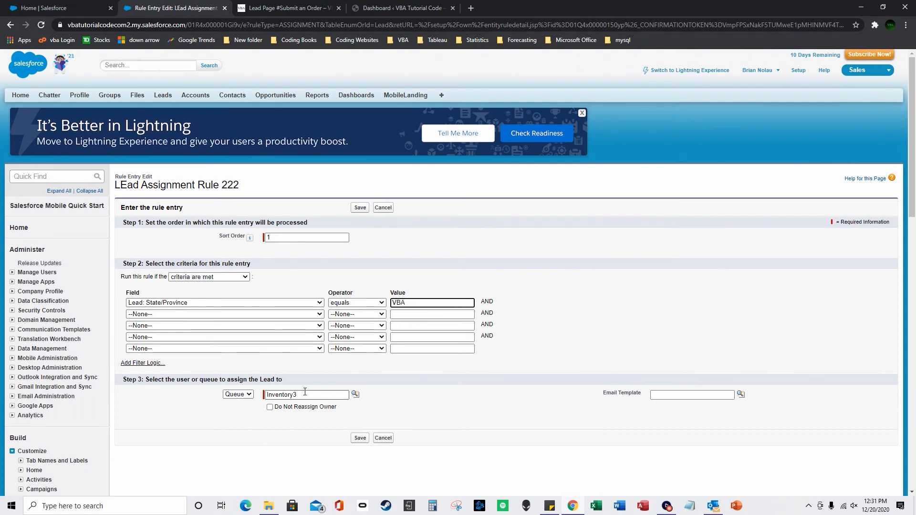
pyautogui.click(360, 439)
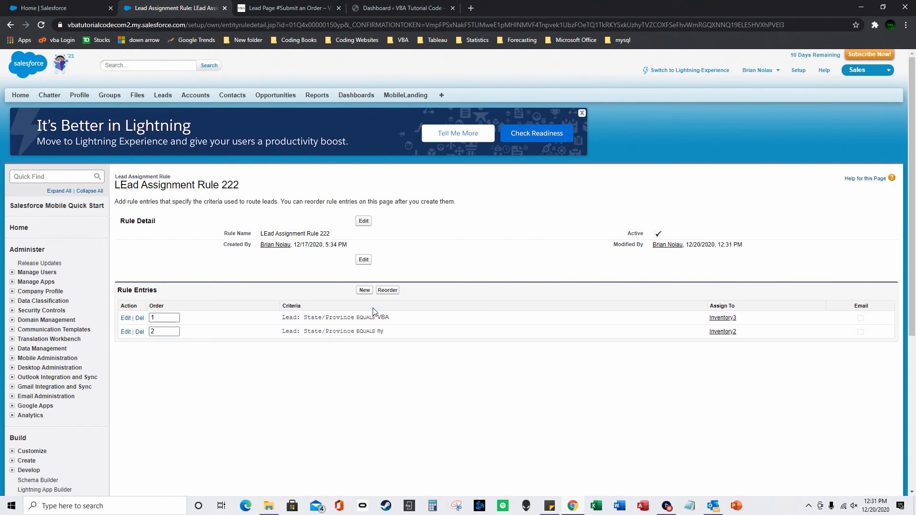
# Submit a test order with contact details, State/Province VBA and Inventory_QTY 100000.
pyautogui.click(268, 6)
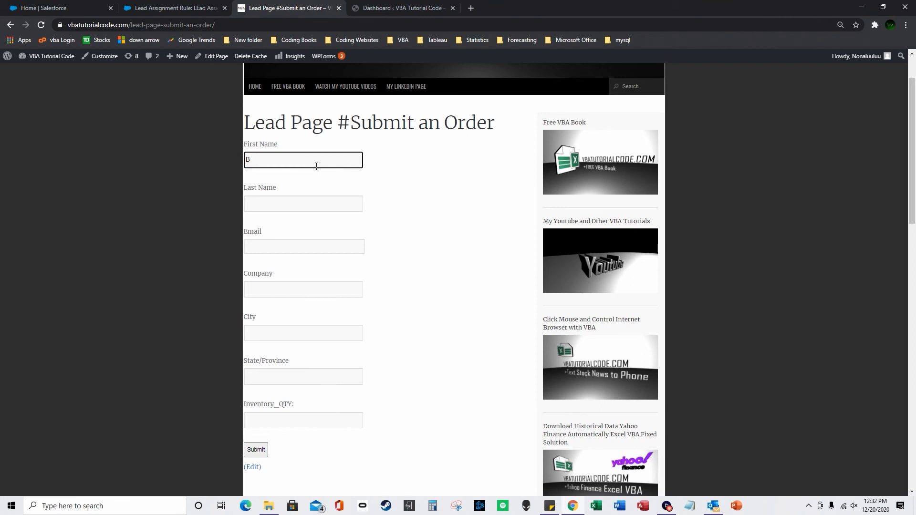
pyautogui.press('Tab')
pyautogui.press('Tab')
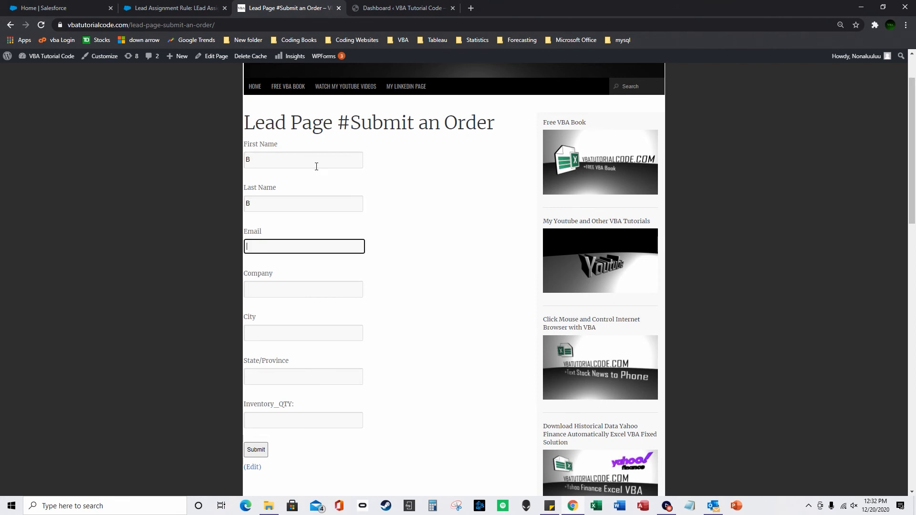
pyautogui.press('Tab')
pyautogui.press('Tab')
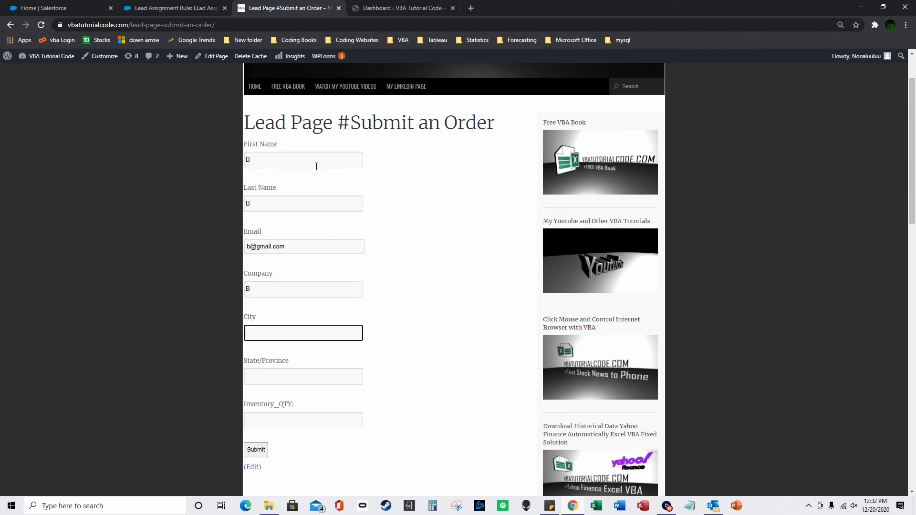
pyautogui.write('B')
pyautogui.press('Tab')
pyautogui.write('VBA')
pyautogui.press('Tab')
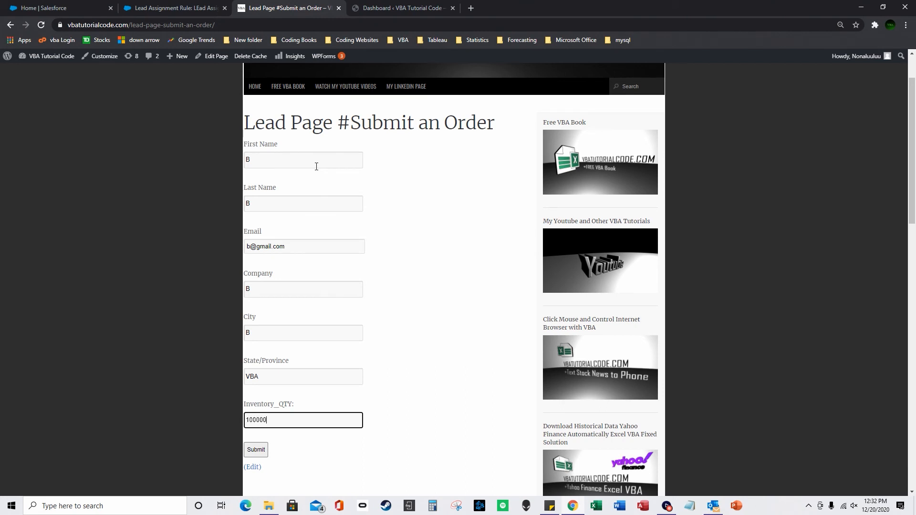
pyautogui.click(261, 450)
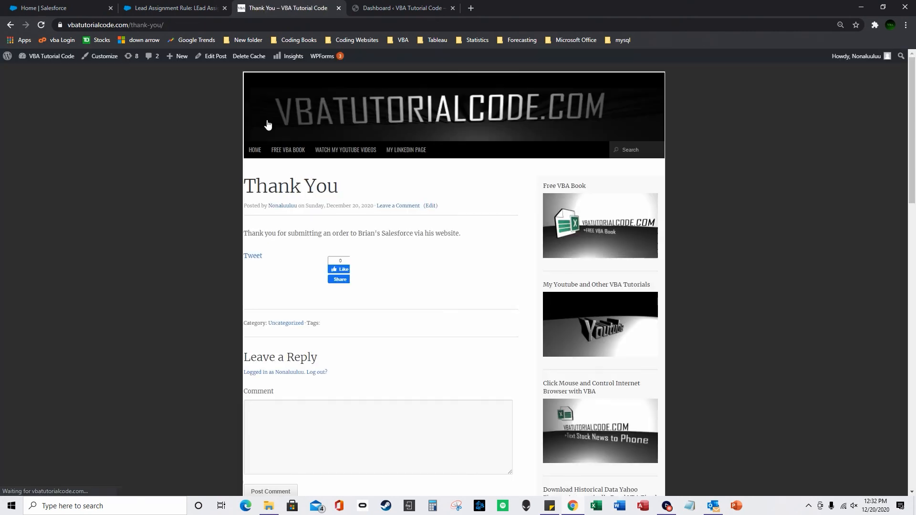
# Load the Salesforce Lightning home page from the address saved in Sticky Notes.
pyautogui.click(182, 8)
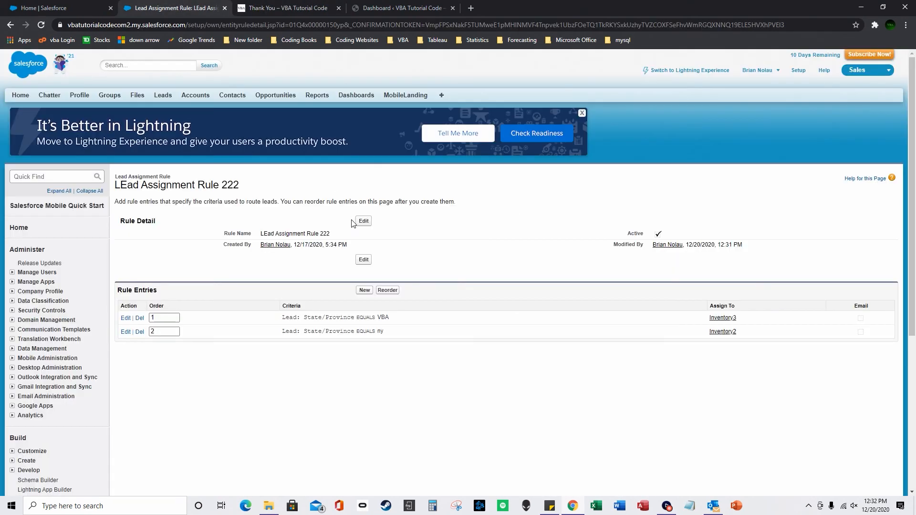
pyautogui.click(68, 9)
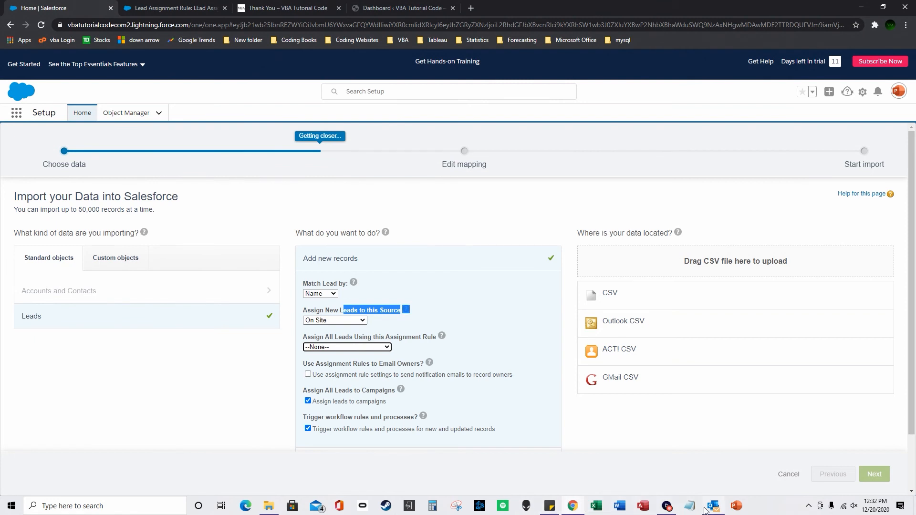
pyautogui.click(558, 510)
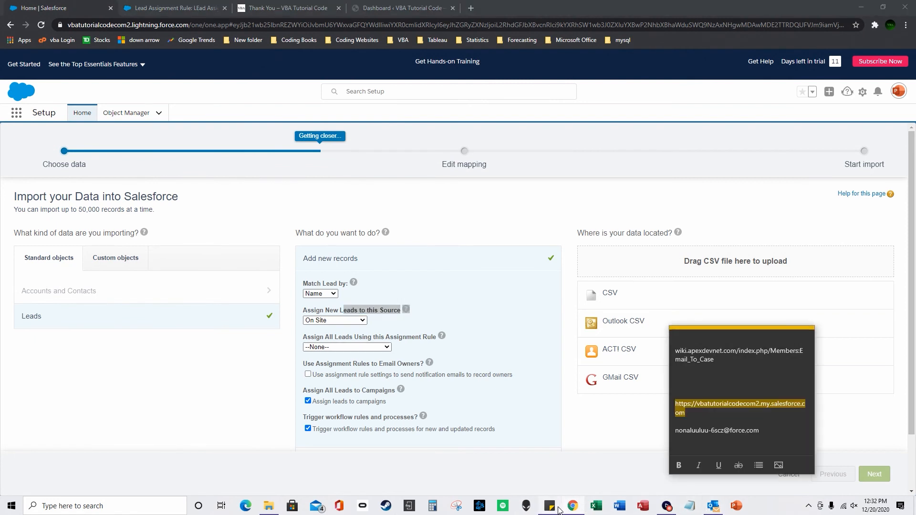
pyautogui.rightClick(712, 409)
pyautogui.click(733, 418)
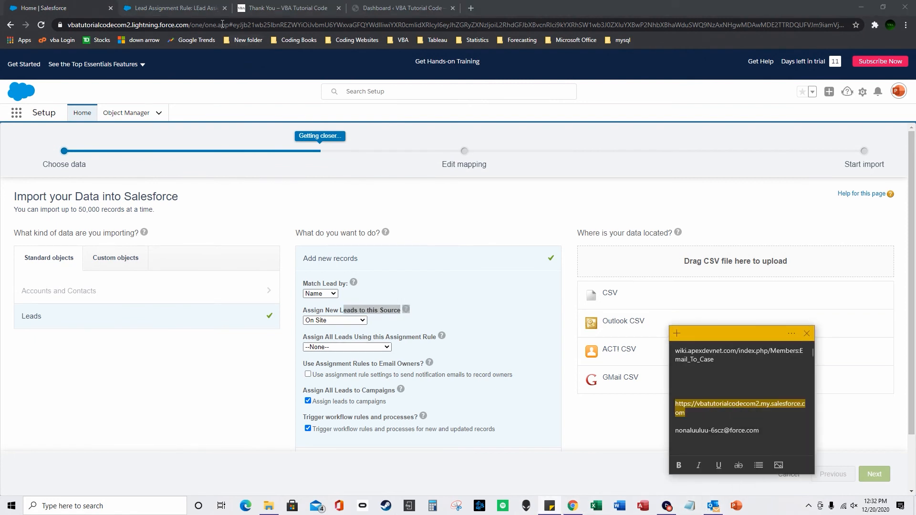
pyautogui.click(222, 25)
pyautogui.hotkey('ctrl', 'v')
pyautogui.press('Return')
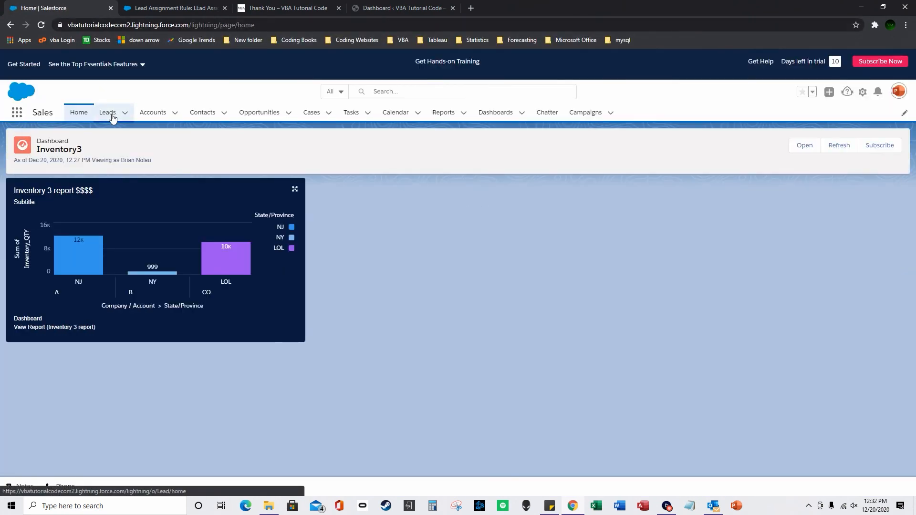
# Switch Leads to the Inventory list view and highlight the newest lead's owner, Inventory3.
pyautogui.click(107, 113)
pyautogui.click(110, 147)
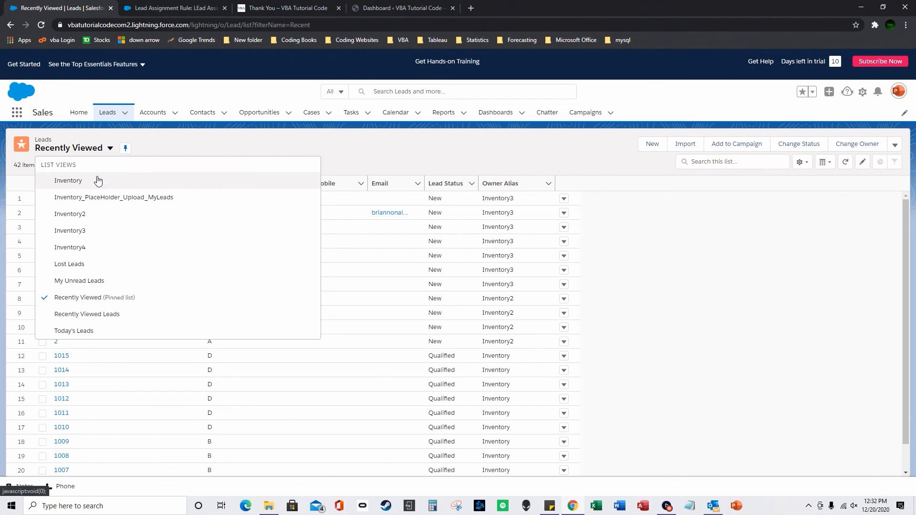
pyautogui.click(96, 179)
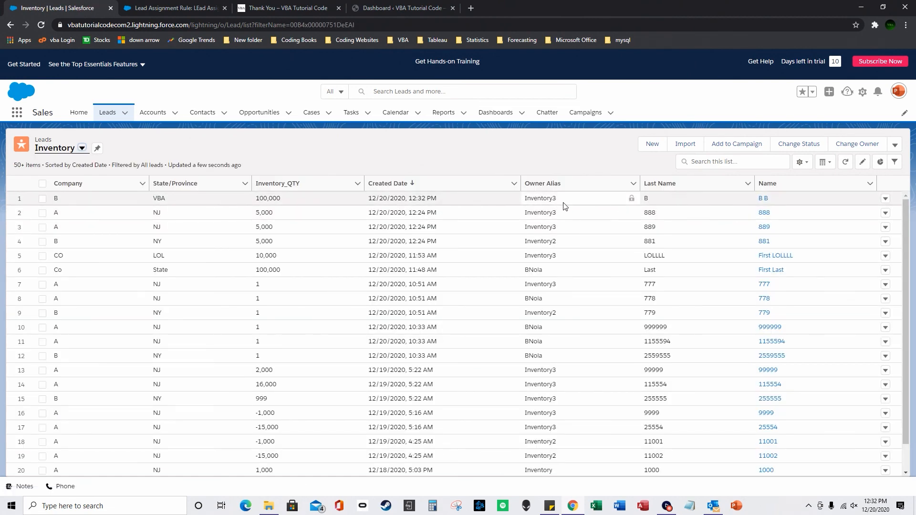
pyautogui.moveTo(555, 201); pyautogui.dragTo(527, 200)
# Match that owner against the VBA criterion in the lead assignment rule, then go to Reports.
pyautogui.click(190, 11)
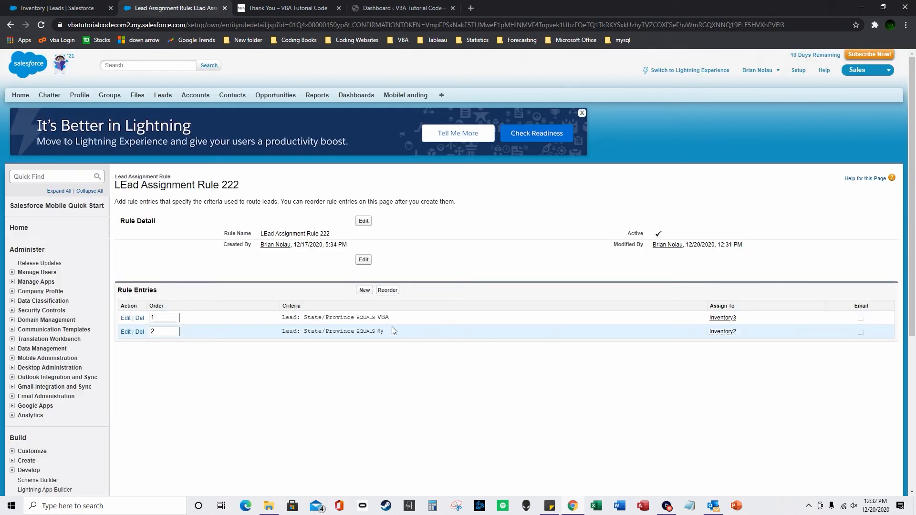
pyautogui.moveTo(379, 318); pyautogui.dragTo(466, 318)
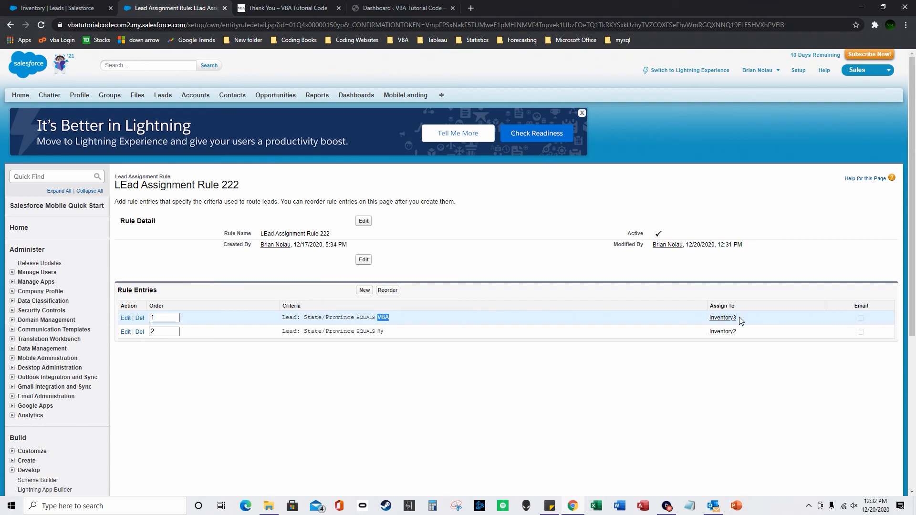
pyautogui.click(96, 7)
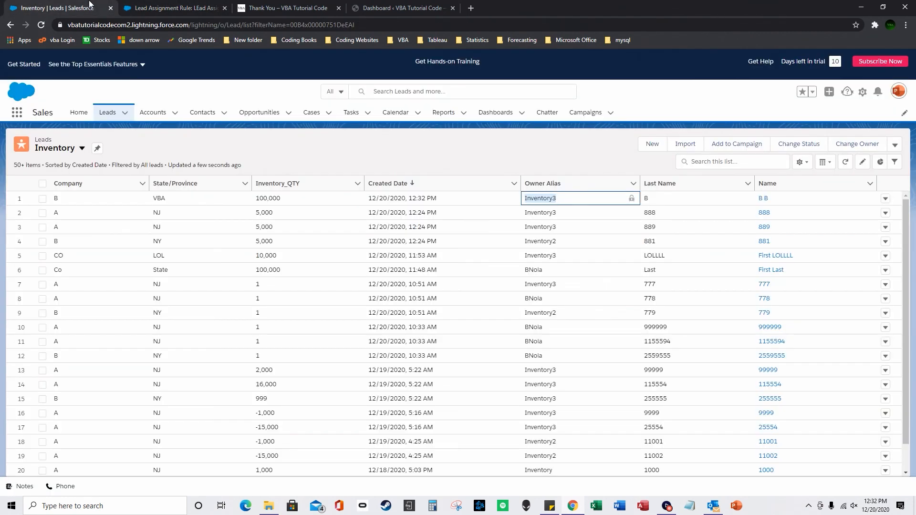
pyautogui.click(269, 6)
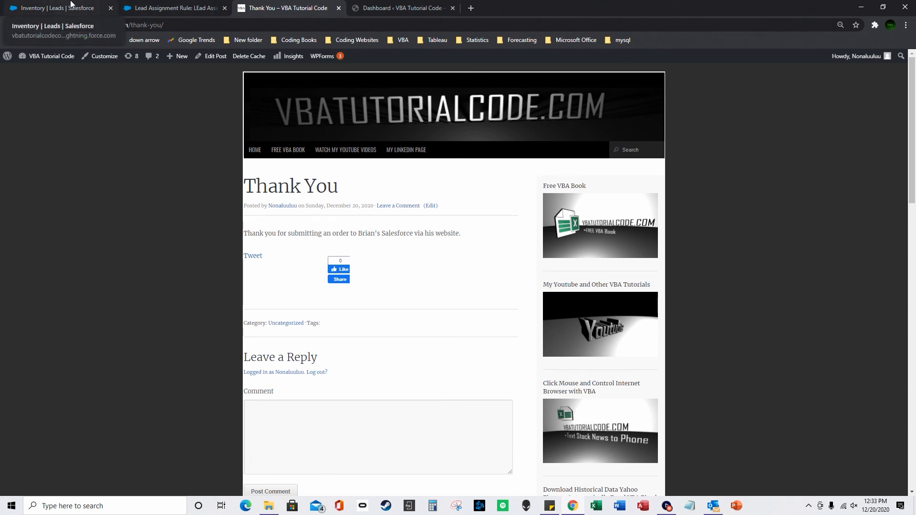
pyautogui.click(191, 4)
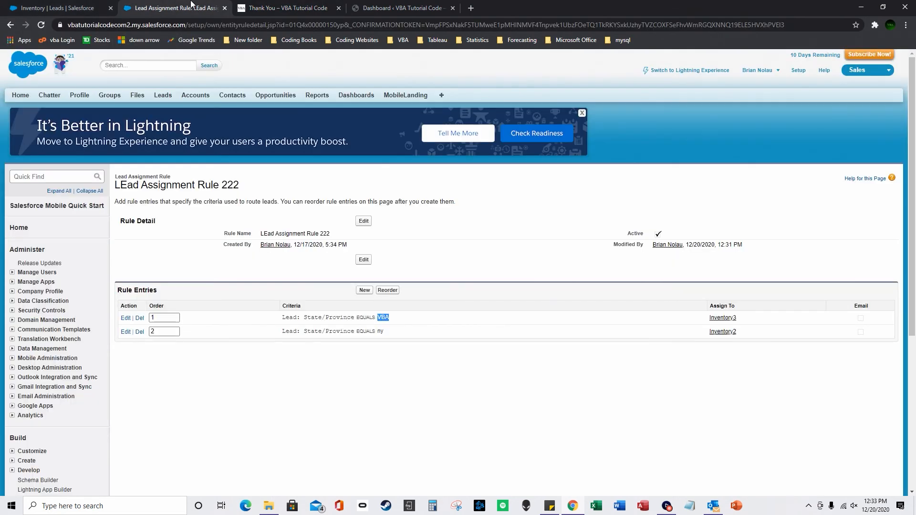
pyautogui.click(79, 5)
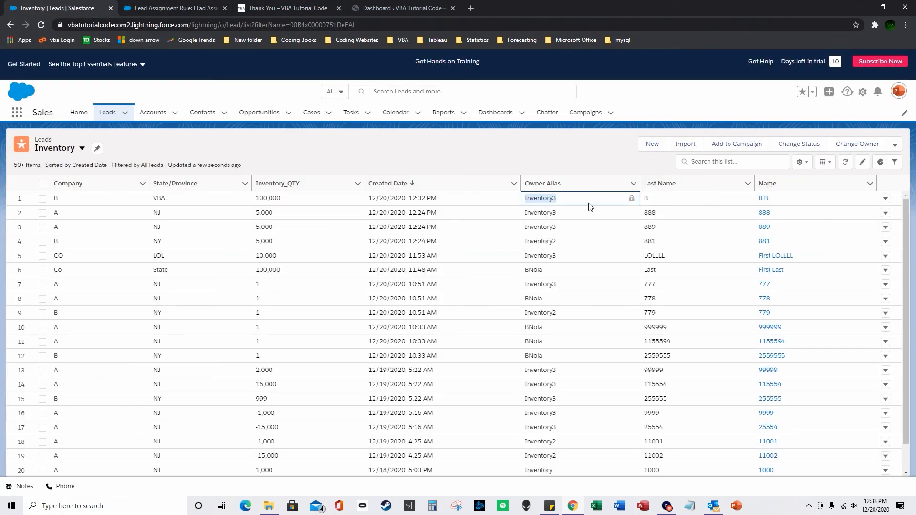
pyautogui.click(444, 112)
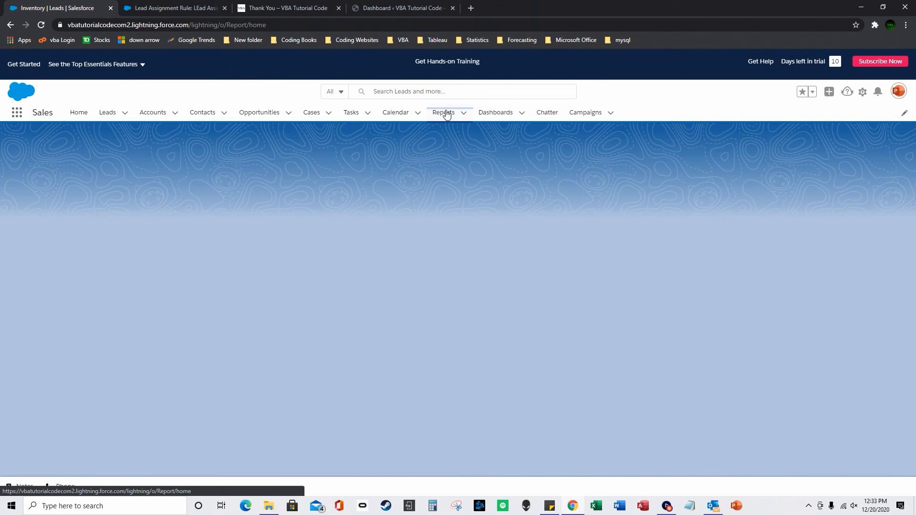
# Check the Inventory 3 report's 100,000 VBA bar (total 123,000), then refresh the Home dashboard.
pyautogui.click(64, 227)
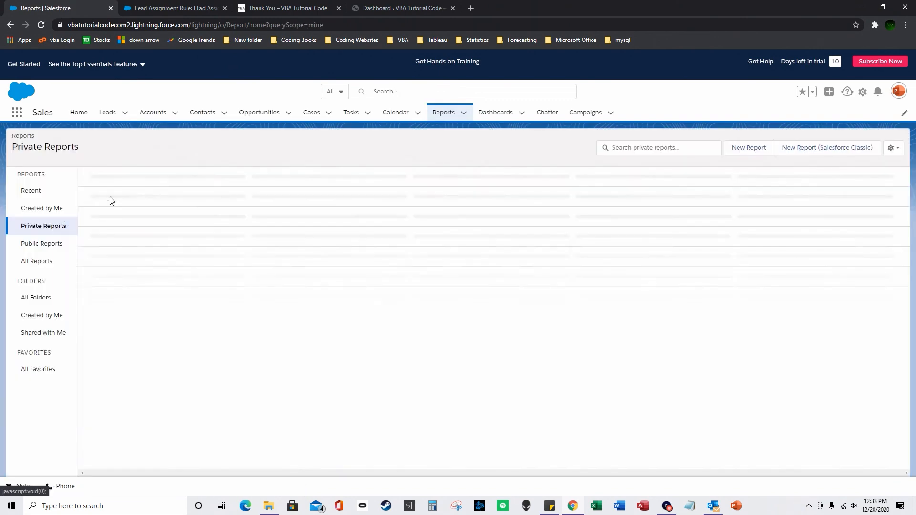
pyautogui.click(119, 225)
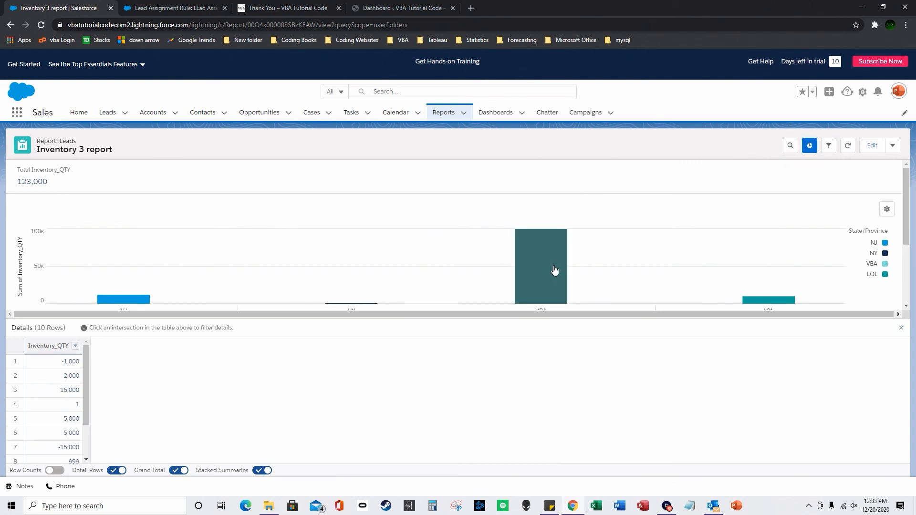
pyautogui.scroll(-1, 568, 282)
pyautogui.scroll(1, 555, 260)
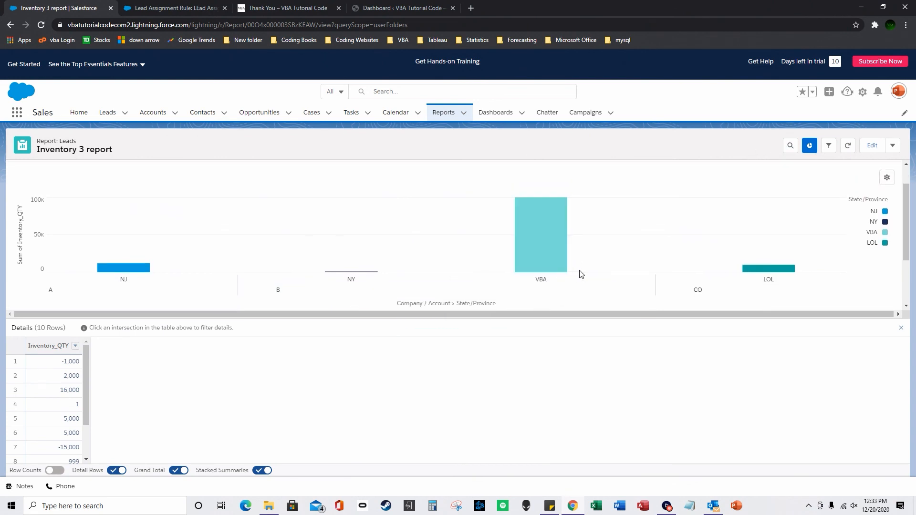
pyautogui.moveTo(565, 270)
pyautogui.click(74, 115)
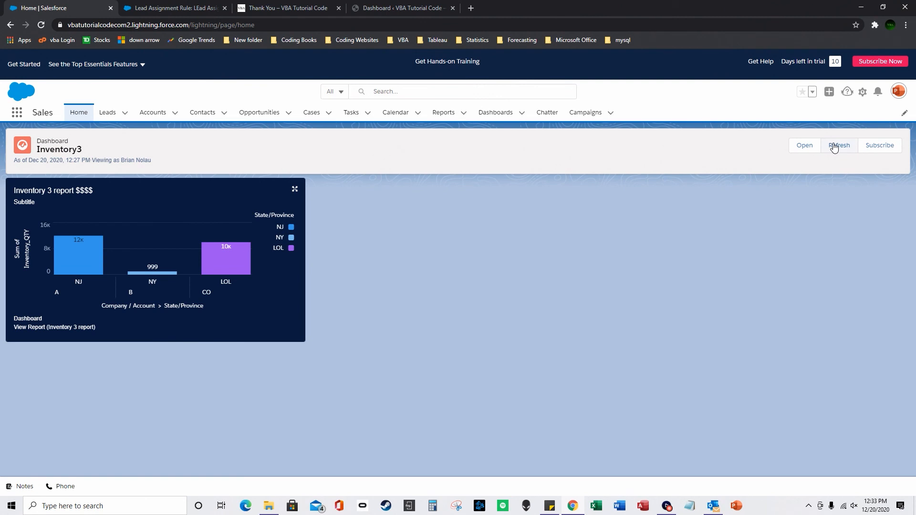
pyautogui.click(839, 145)
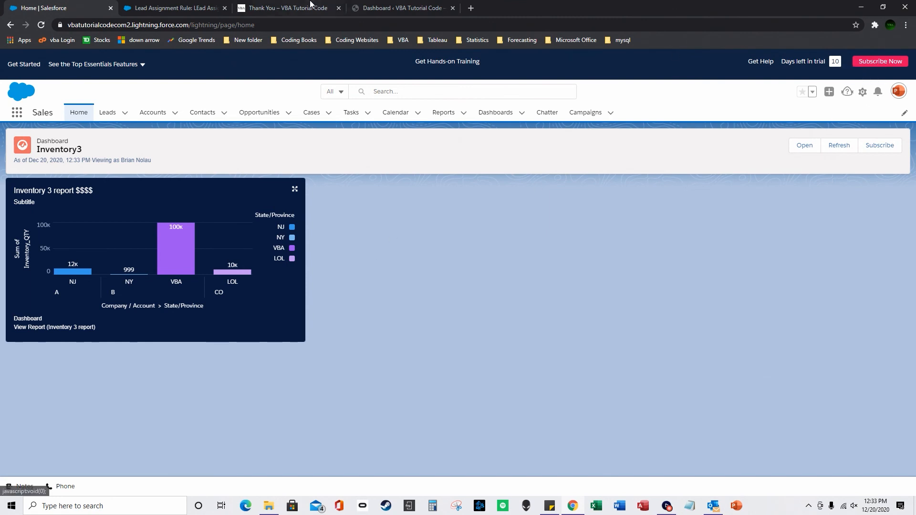
# Open Setup in a new tab and find Web-to-Lead through a Quick Find search for 'web-to'.
pyautogui.click(866, 96)
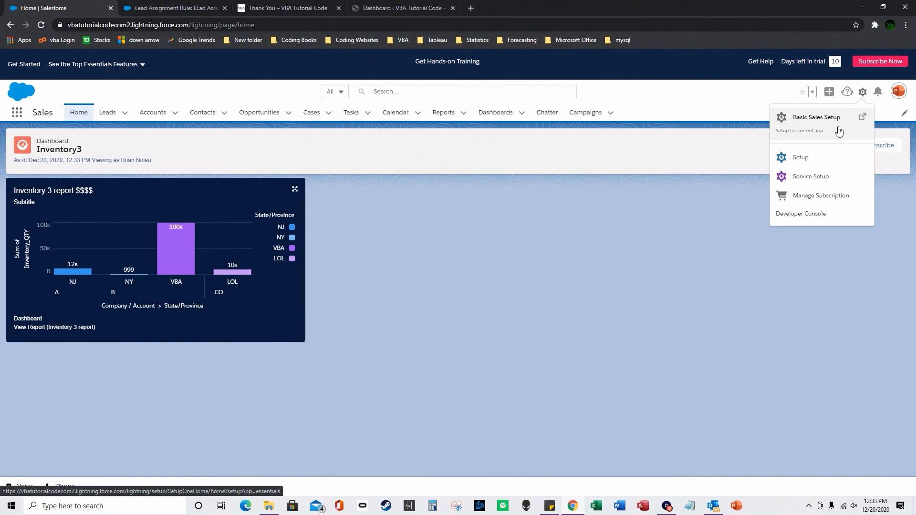
pyautogui.click(810, 160)
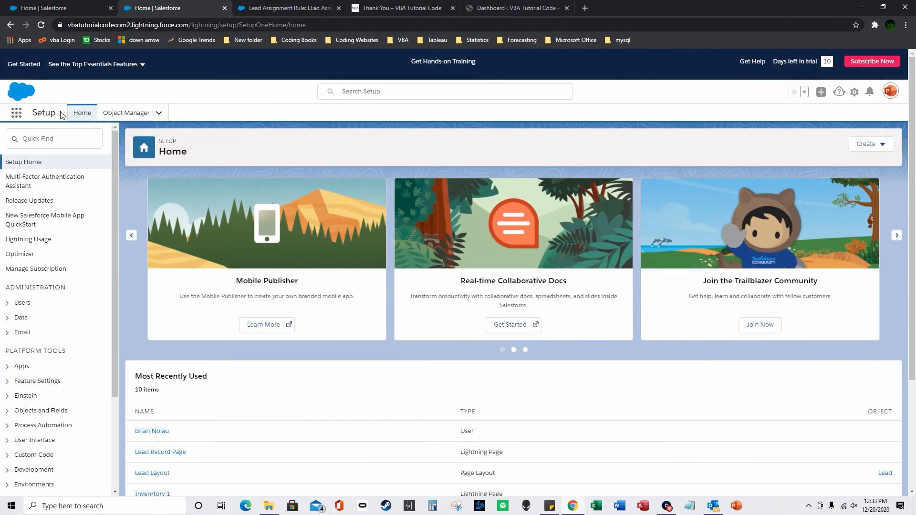
pyautogui.click(55, 136)
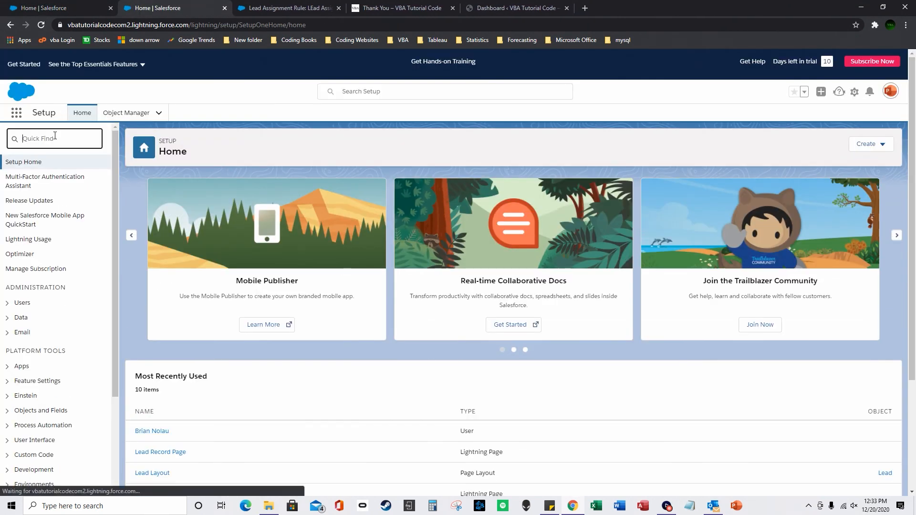
pyautogui.write('web-to-')
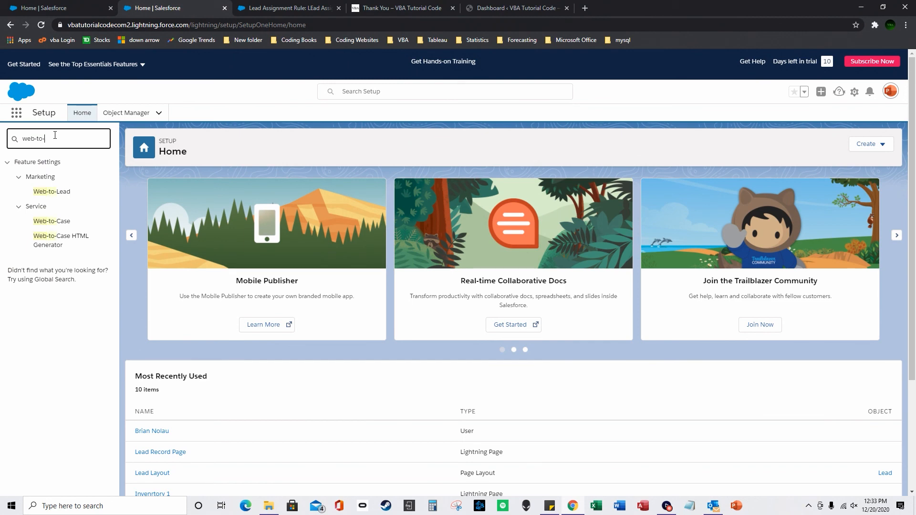
pyautogui.click(58, 194)
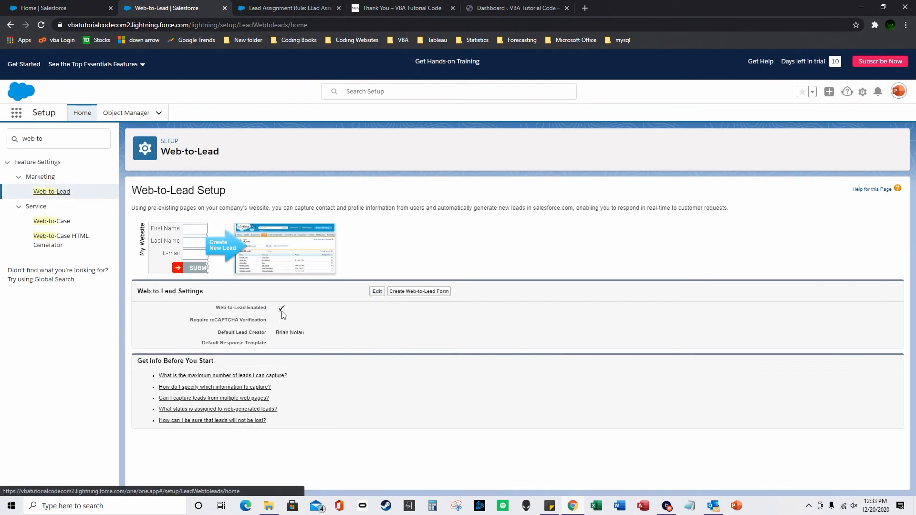
pyautogui.moveTo(277, 332); pyautogui.dragTo(302, 332)
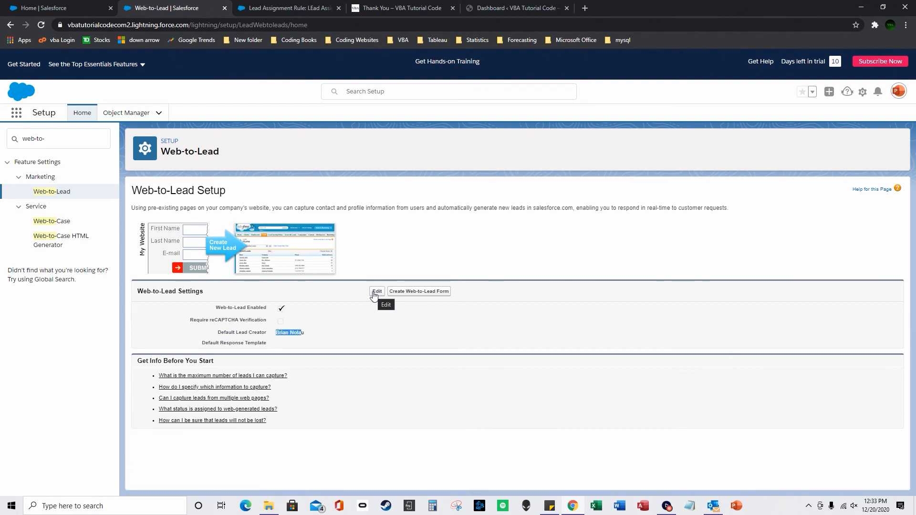
# Start a Web-to-Lead form and add the Inventory_QTY field to its selected fields.
pyautogui.click(408, 292)
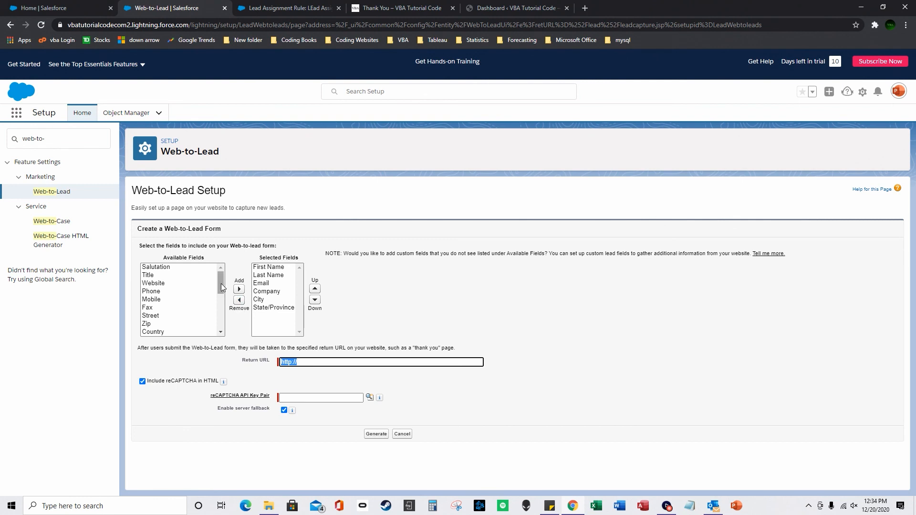
pyautogui.moveTo(218, 285); pyautogui.dragTo(220, 320)
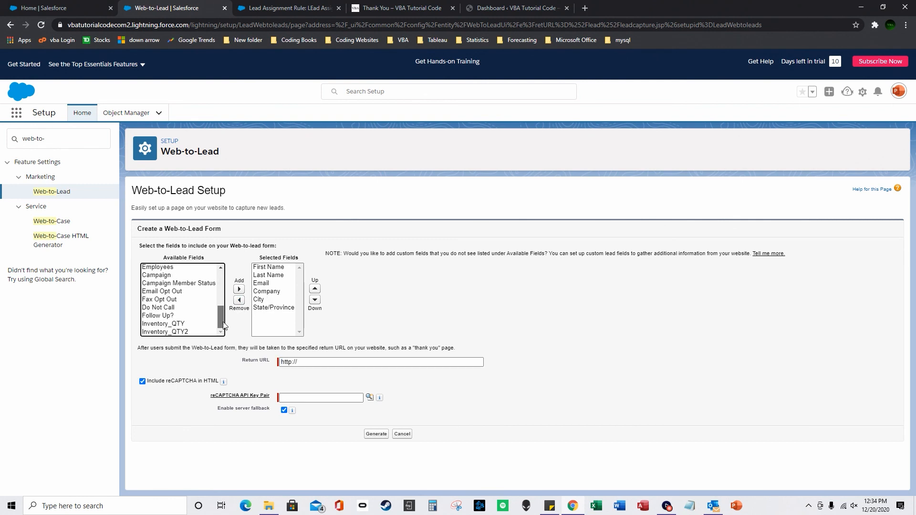
pyautogui.click(194, 324)
pyautogui.click(239, 289)
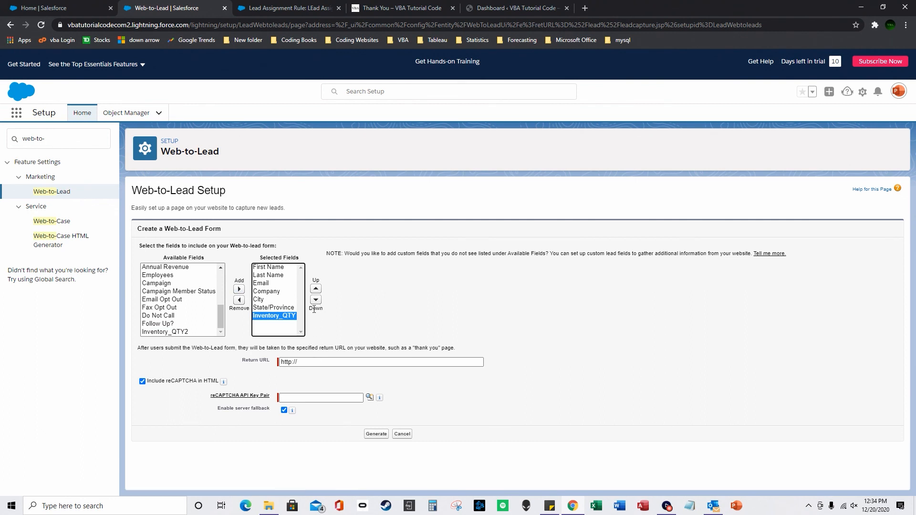
# Set the form's Return URL to the website's thank-you page address.
pyautogui.moveTo(309, 362); pyautogui.dragTo(274, 358)
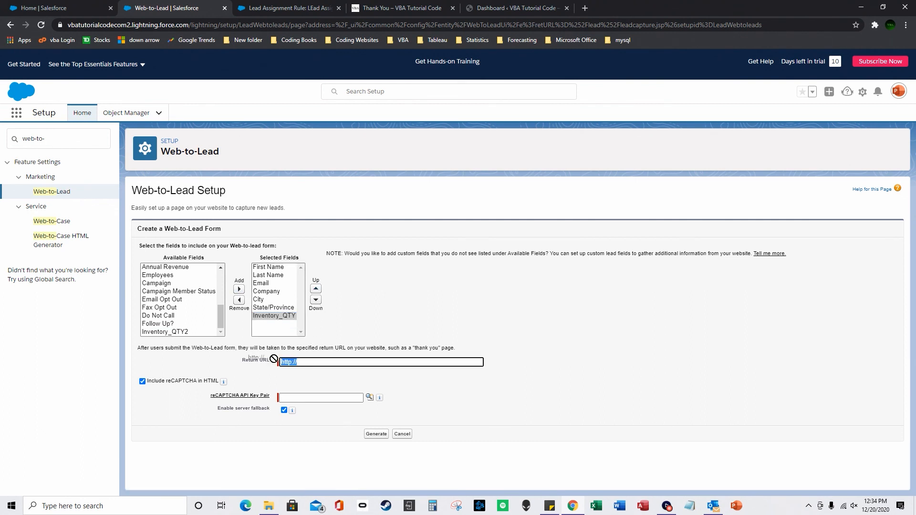
pyautogui.click(408, 5)
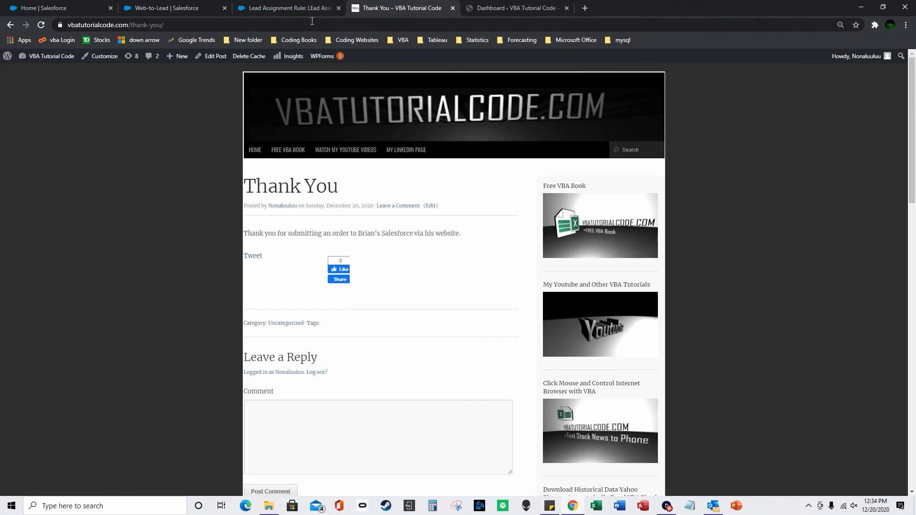
pyautogui.click(161, 24)
pyautogui.rightClick(161, 24)
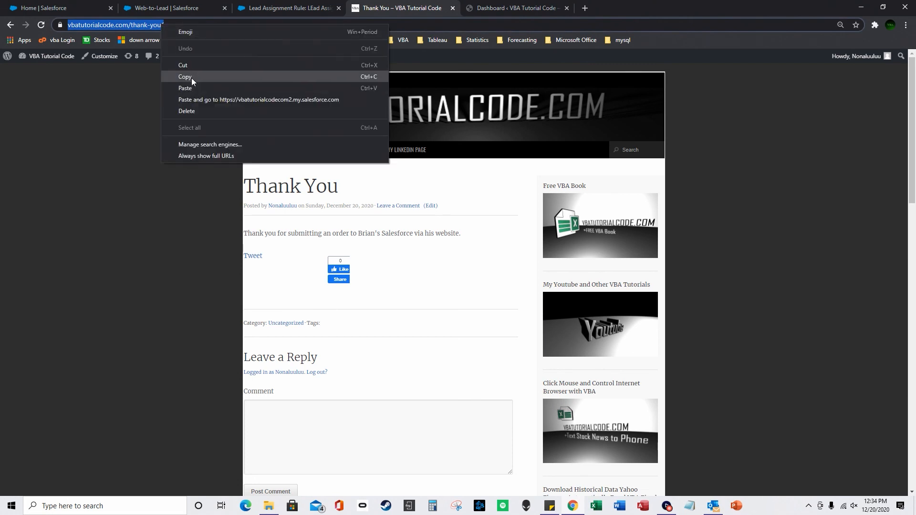
pyautogui.click(190, 77)
pyautogui.click(159, 10)
pyautogui.rightClick(313, 364)
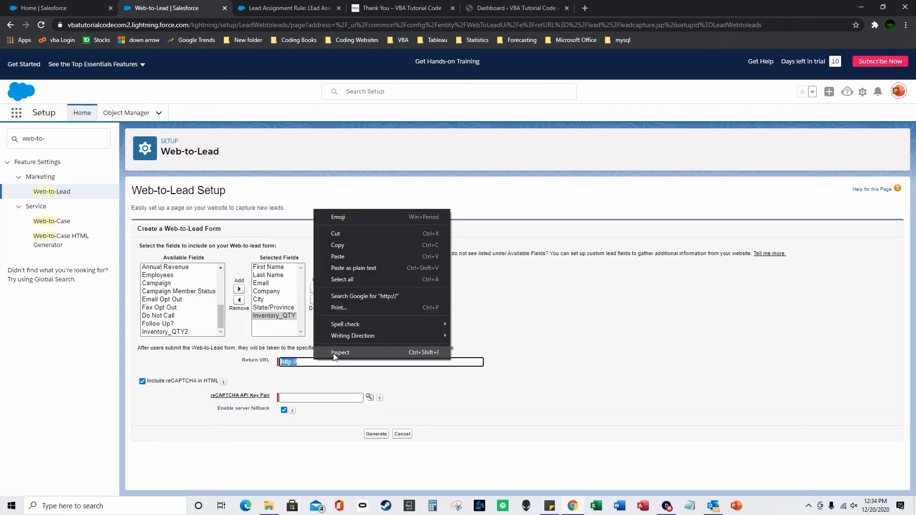
pyautogui.click(346, 257)
# Generate the form HTML without reCAPTCHA and copy all of it.
pyautogui.click(142, 382)
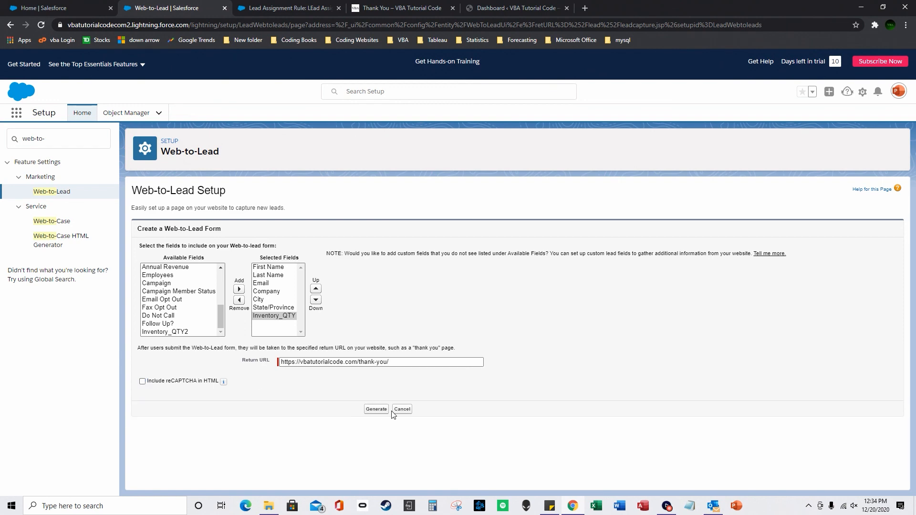
pyautogui.click(377, 412)
pyautogui.moveTo(356, 258); pyautogui.dragTo(582, 465)
pyautogui.rightClick(470, 315)
pyautogui.click(493, 344)
pyautogui.click(488, 6)
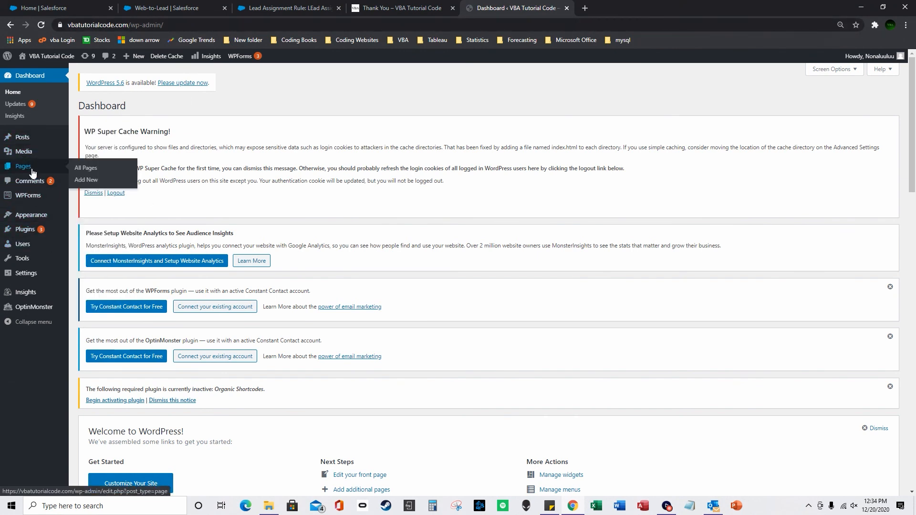
# Open Lead Page #Submit an Order for editing from All Pages.
pyautogui.scroll(-3, 281, 259)
pyautogui.scroll(3, 281, 260)
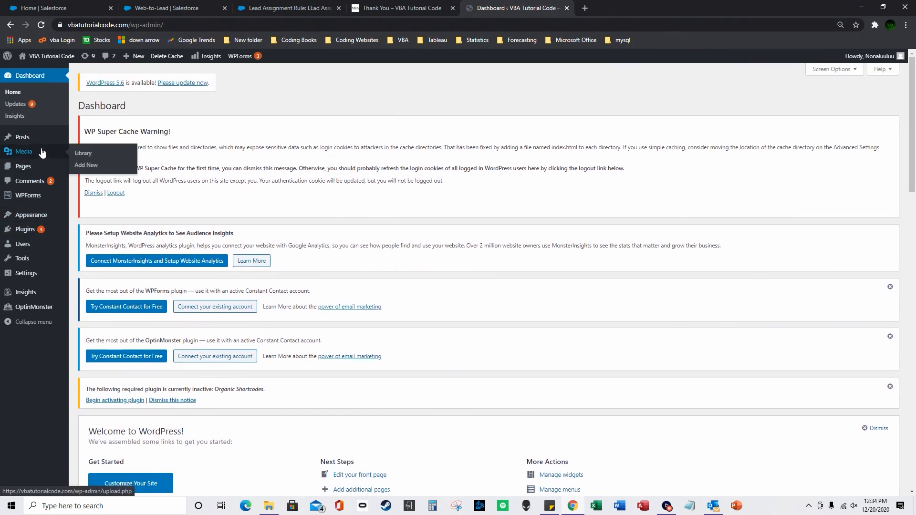
pyautogui.click(92, 169)
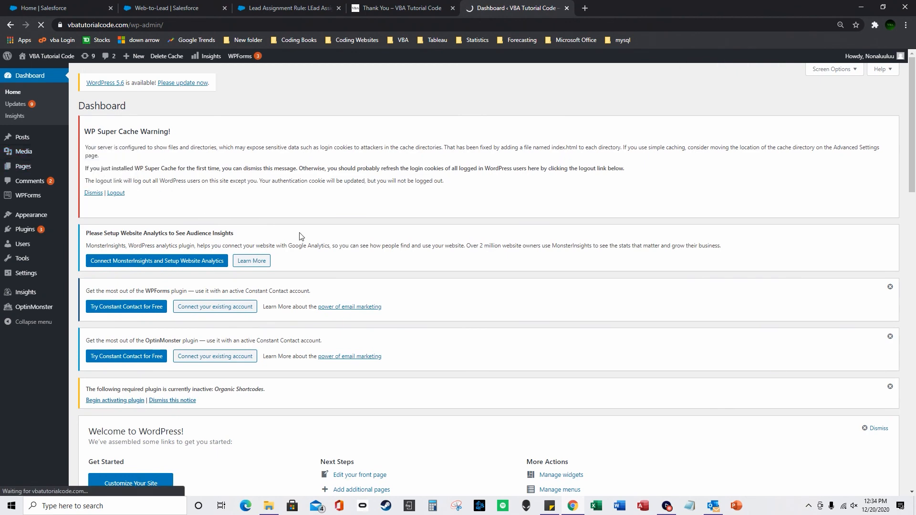
pyautogui.scroll(-3, 194, 358)
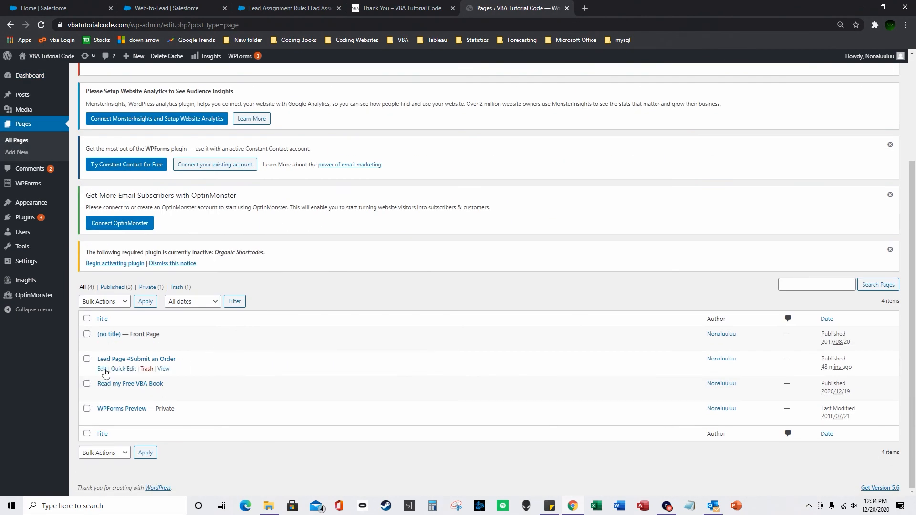
pyautogui.click(102, 369)
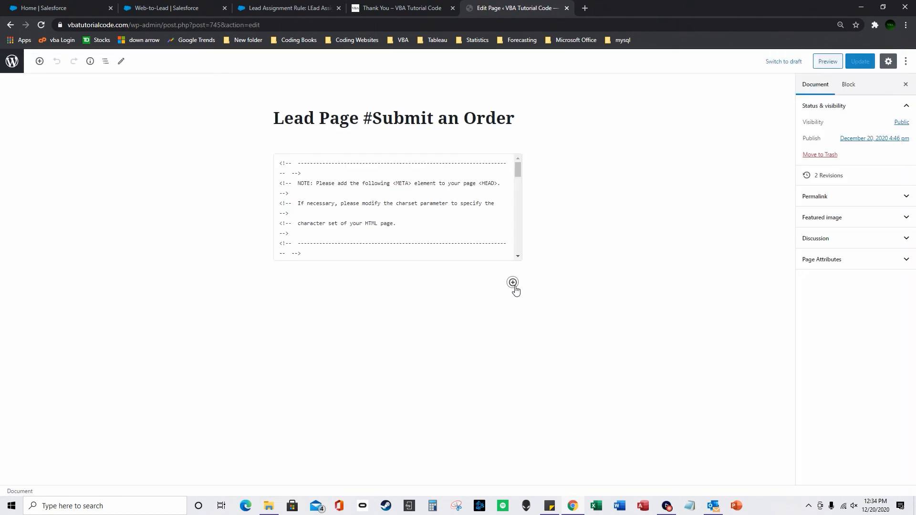
# Add a Custom HTML block and paste the copied Web-to-Lead form code into it.
pyautogui.click(513, 283)
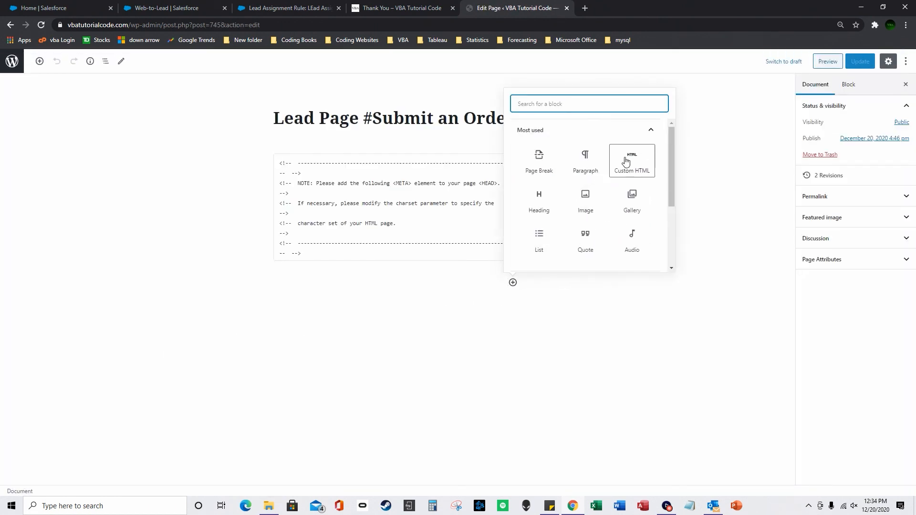
pyautogui.click(630, 160)
pyautogui.rightClick(363, 286)
pyautogui.click(402, 353)
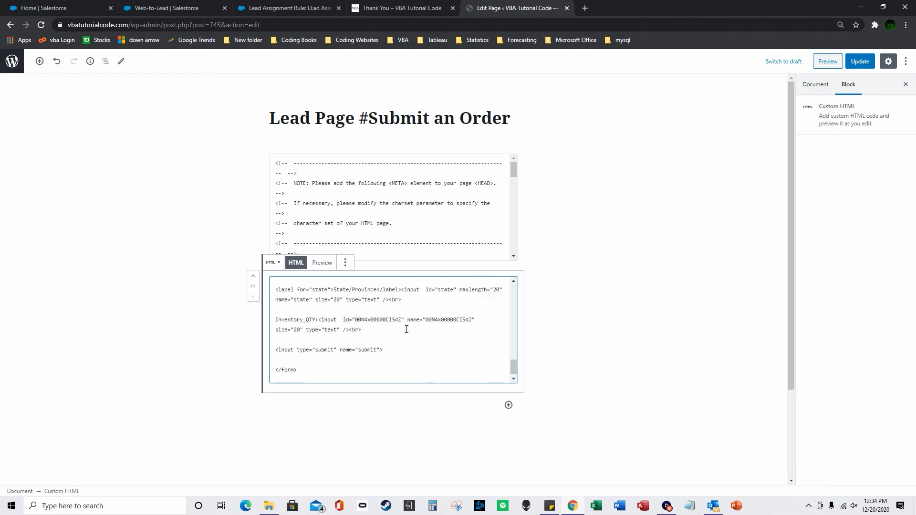
pyautogui.click(285, 7)
pyautogui.click(172, 7)
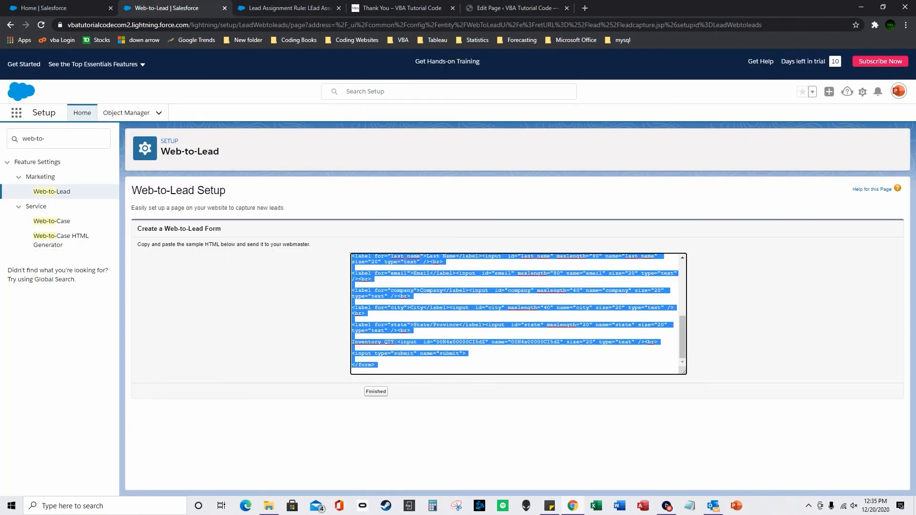
pyautogui.click(514, 8)
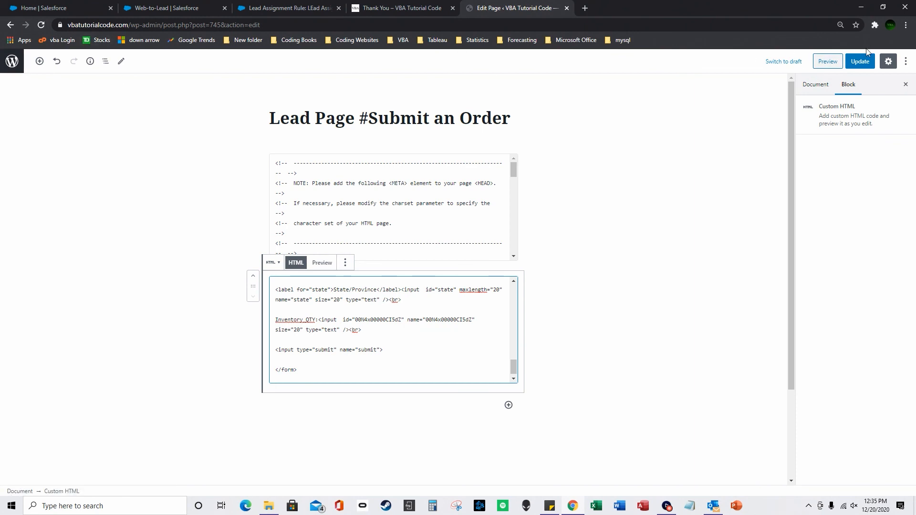
# Undo twice to remove the pasted block, then preview the page.
pyautogui.click(55, 63)
pyautogui.click(57, 64)
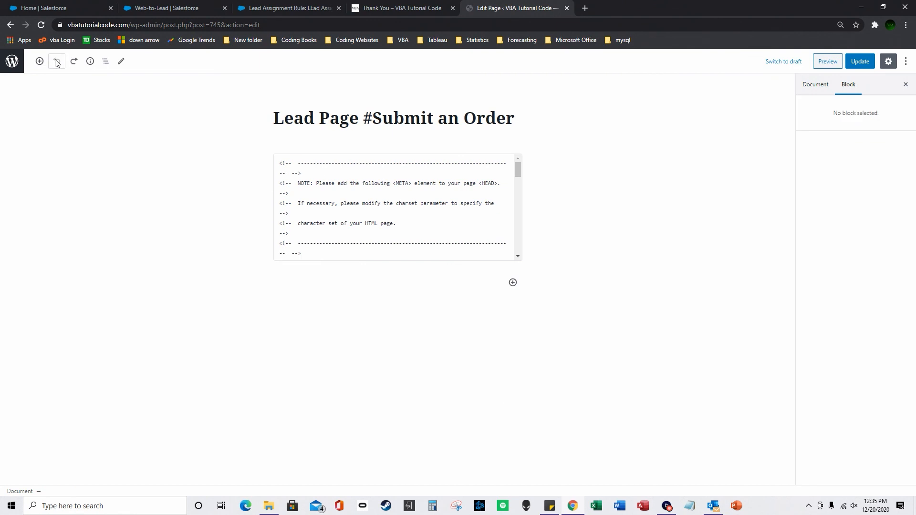
pyautogui.click(828, 62)
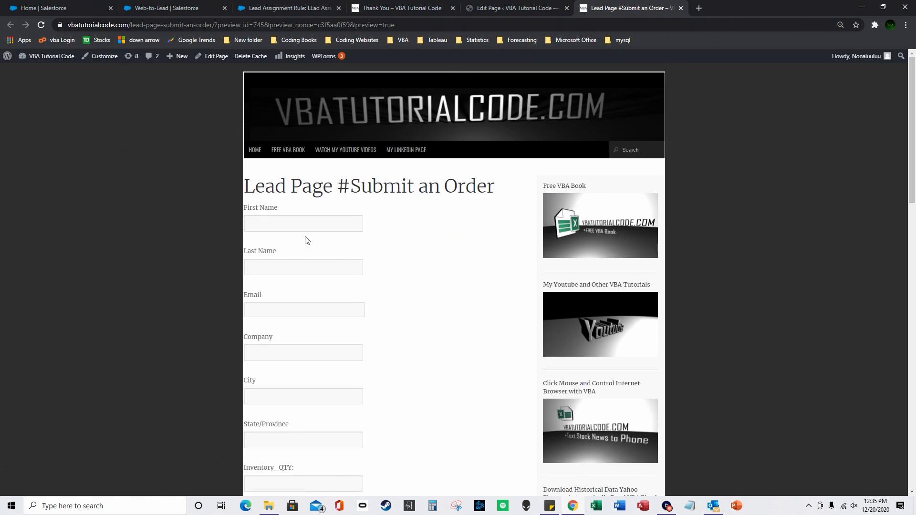
# Scroll the previewed order form to check its fields, Inventory_QTY and Submit button, then return to the Web-to-Lead code.
pyautogui.click(297, 225)
pyautogui.scroll(-1, 299, 248)
pyautogui.scroll(-3, 299, 248)
pyautogui.scroll(4, 409, 305)
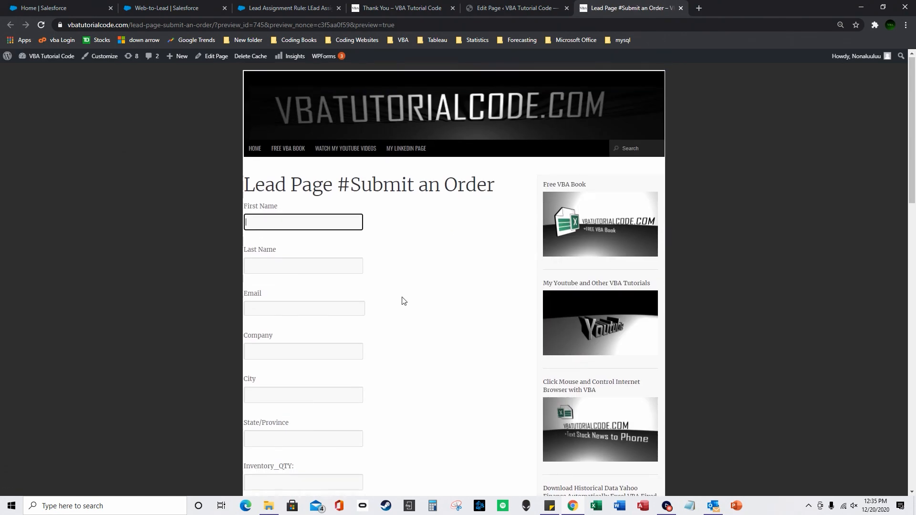
pyautogui.scroll(-2, 403, 301)
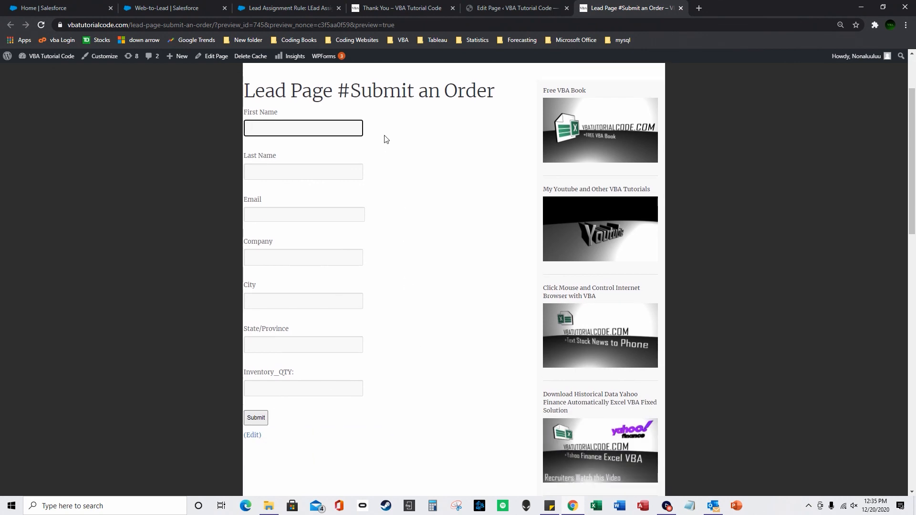
pyautogui.click(398, 8)
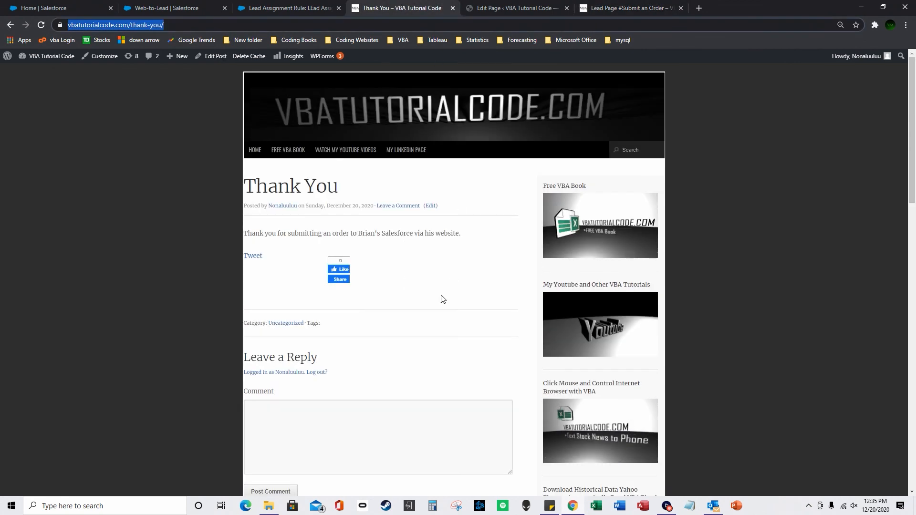
pyautogui.click(267, 7)
pyautogui.click(178, 8)
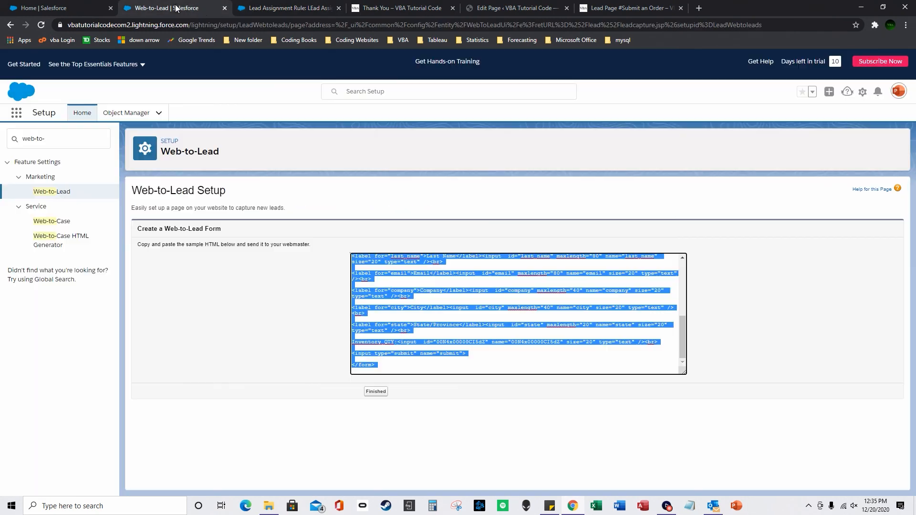
# Return to the Web-to-Lead setup overview in the Salesforce Setup tab.
pyautogui.click(84, 5)
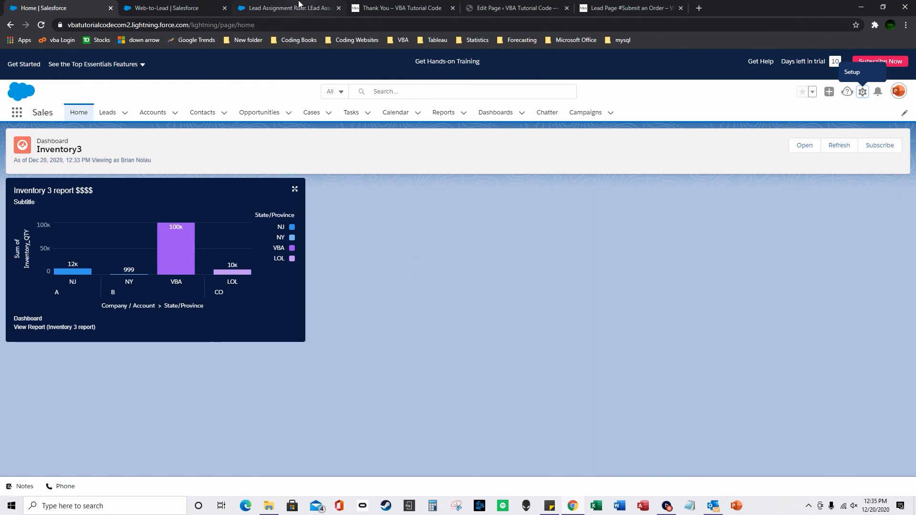
pyautogui.click(298, 7)
pyautogui.click(195, 5)
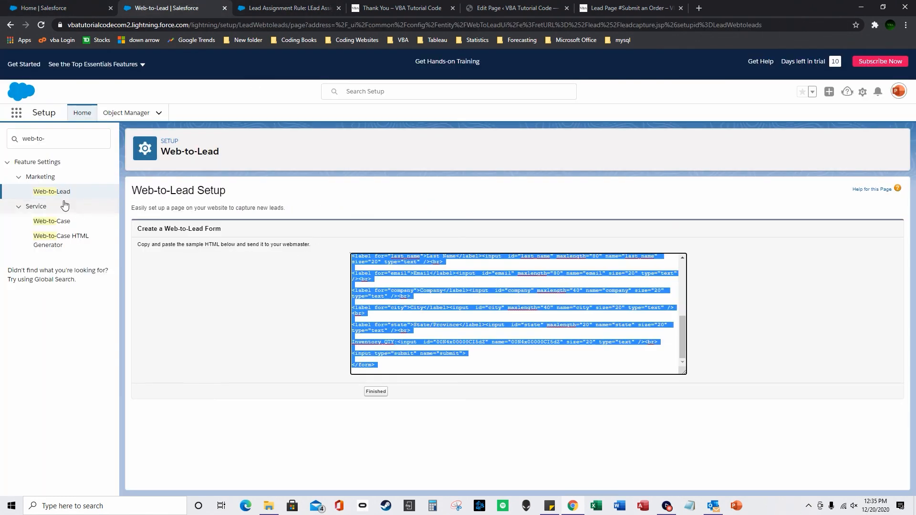
pyautogui.click(53, 192)
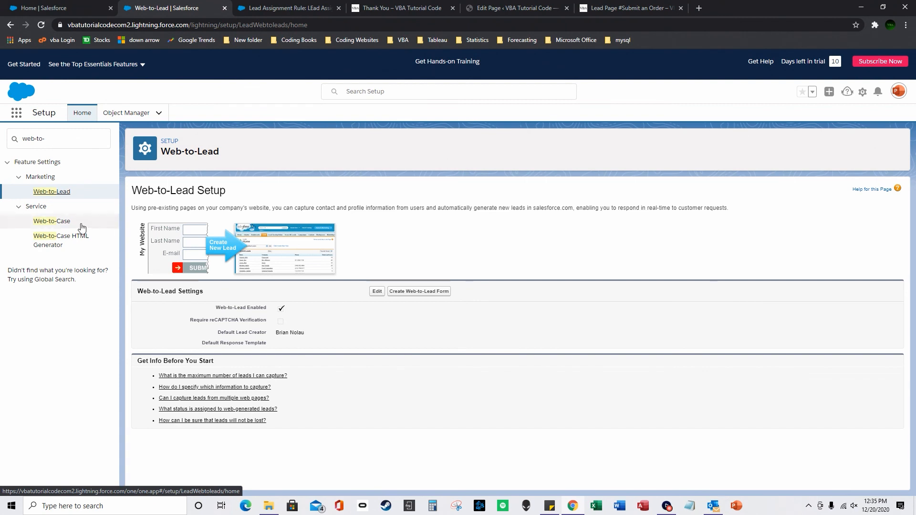
# Uncheck reCAPTCHA in the Web-to-Case HTML generator, then start a new Web-to-Lead form.
pyautogui.click(61, 237)
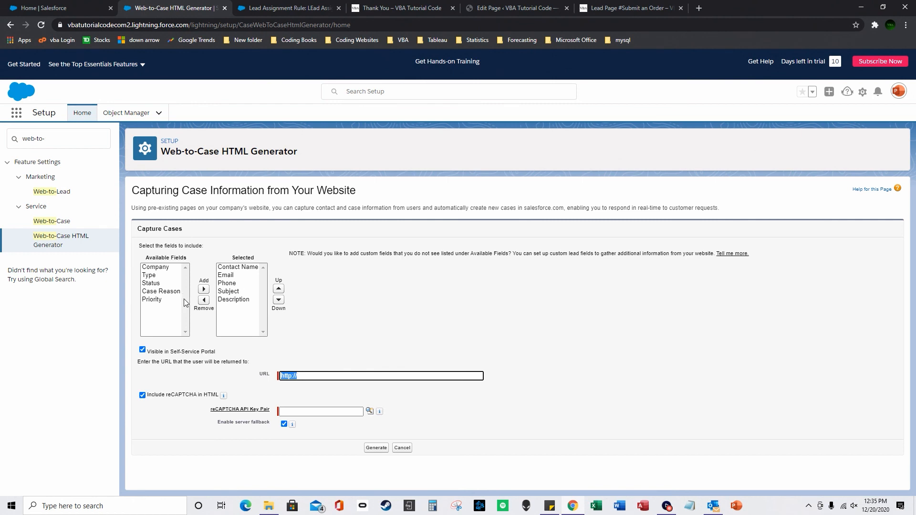
pyautogui.click(142, 395)
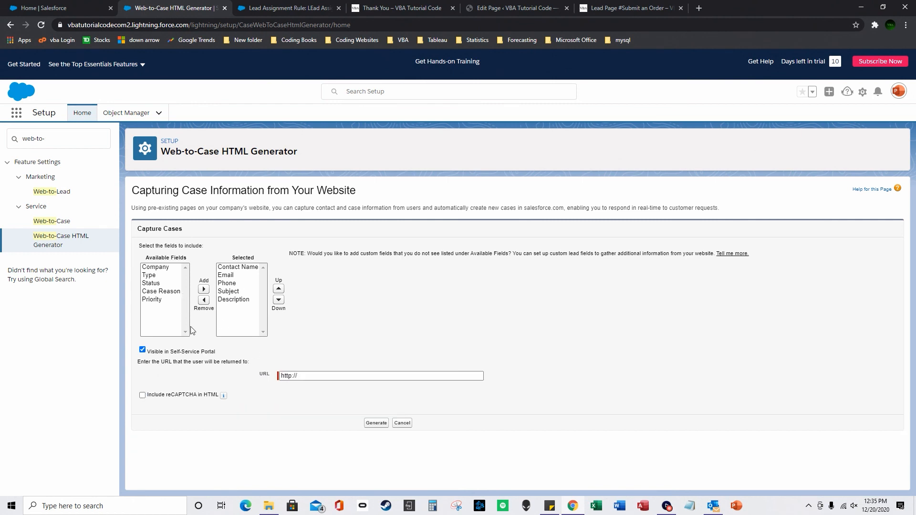
pyautogui.click(67, 192)
pyautogui.click(419, 291)
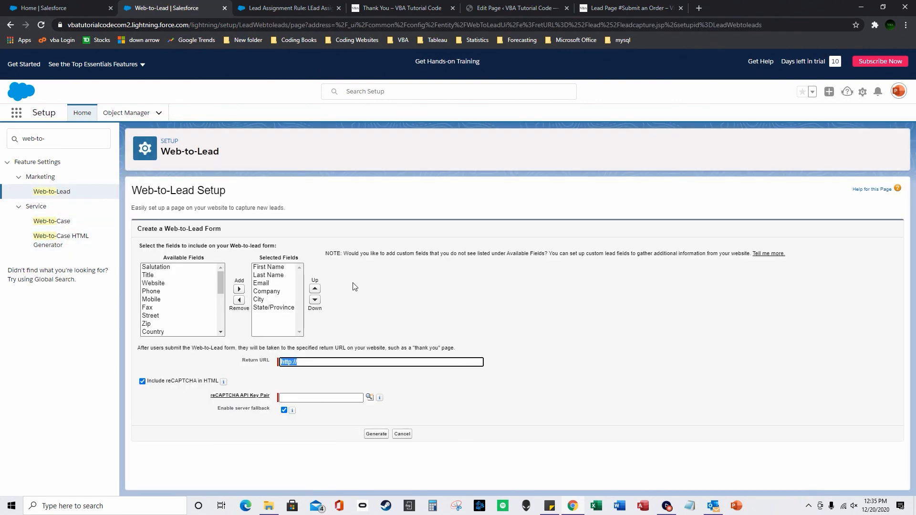
pyautogui.moveTo(215, 274); pyautogui.dragTo(222, 324)
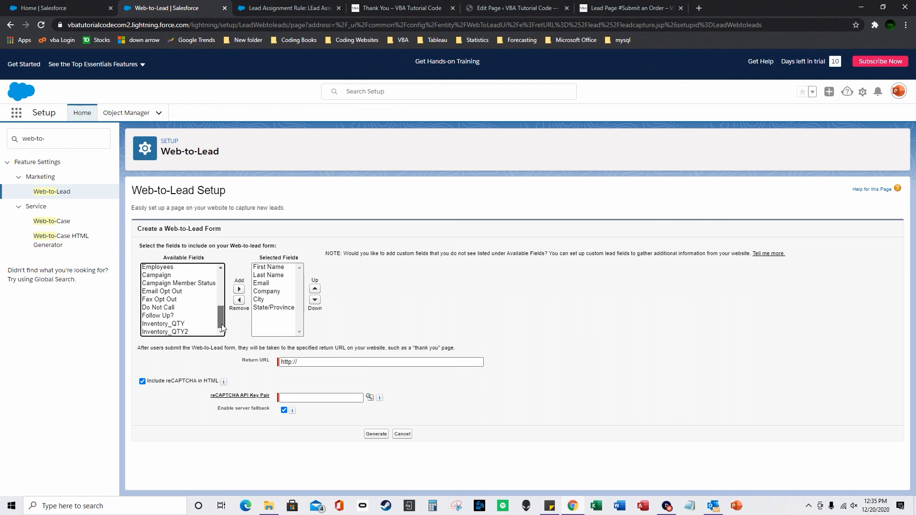
pyautogui.moveTo(219, 319)
pyautogui.mouseDown()
pyautogui.moveTo(219, 287)
pyautogui.moveTo(220, 309)
pyautogui.mouseUp()
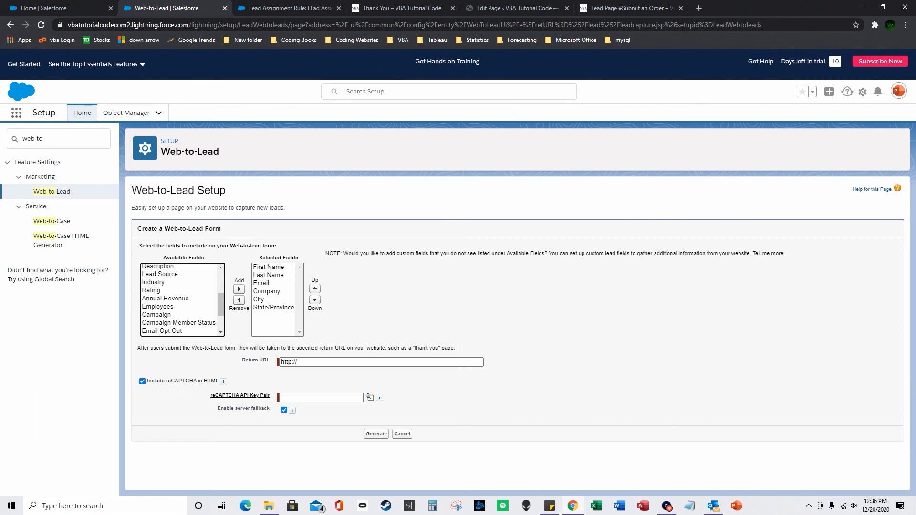
pyautogui.click(666, 507)
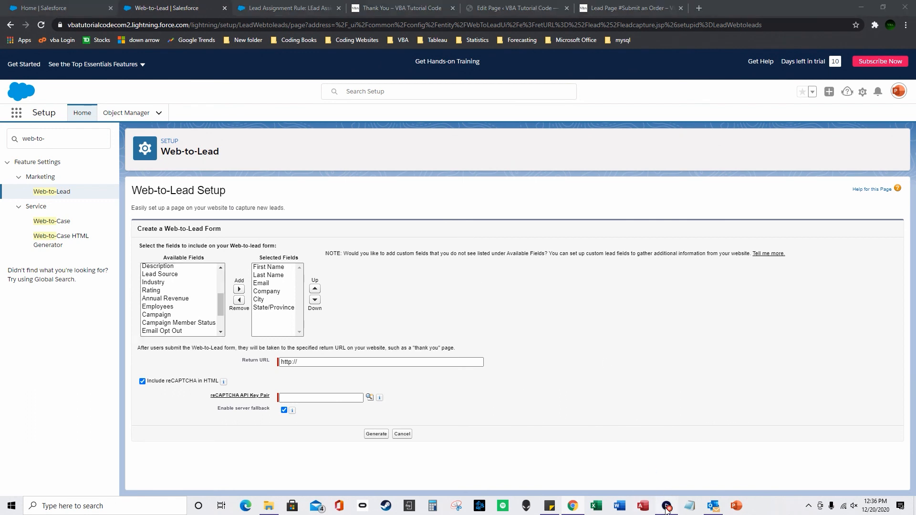